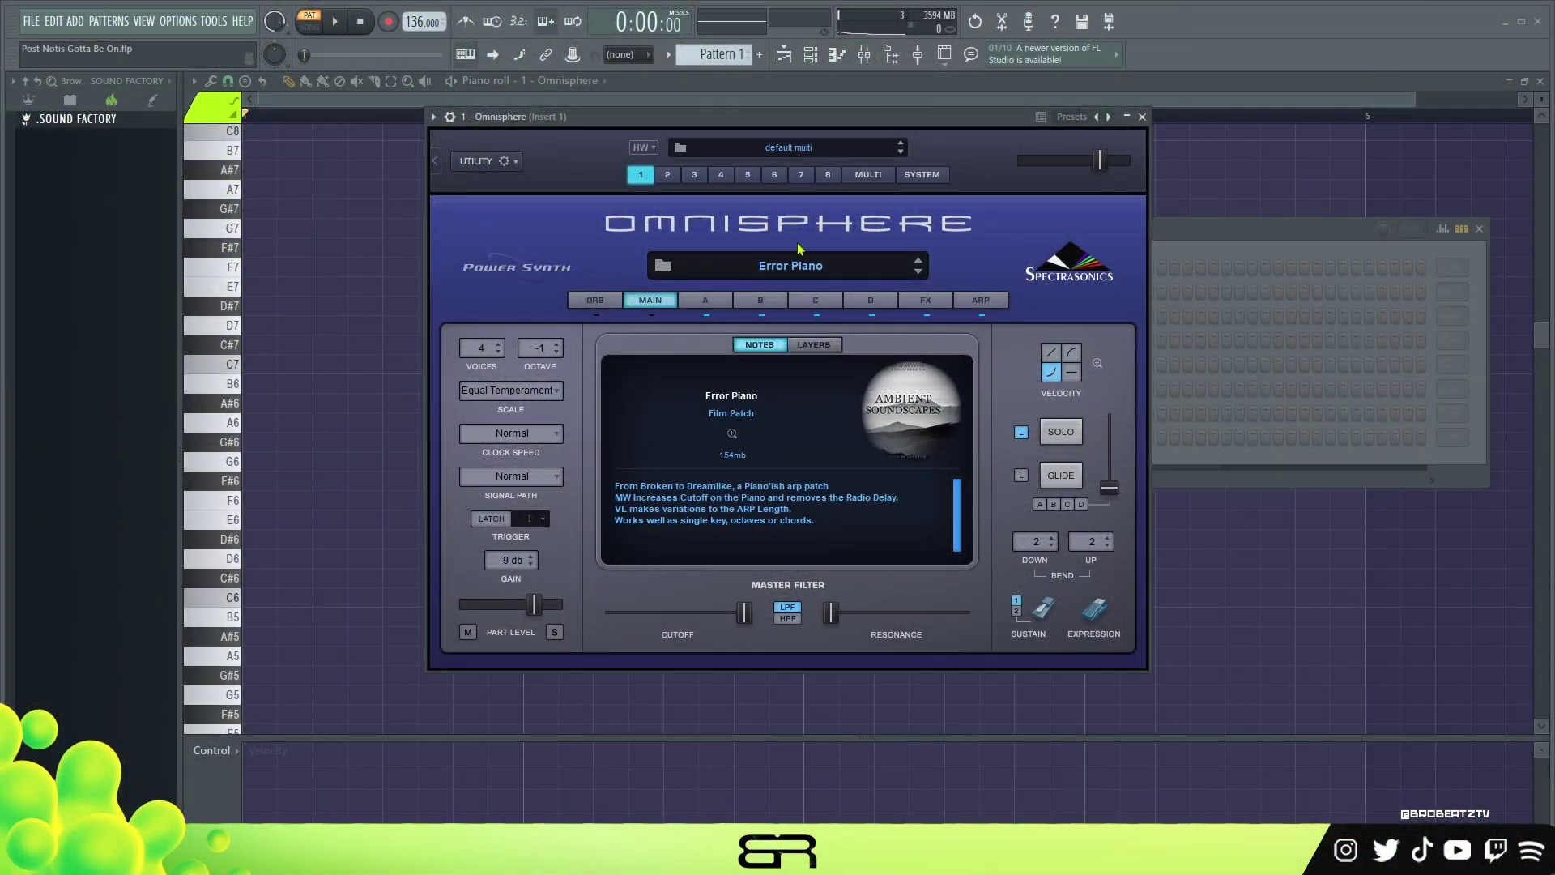
Step: Close the Omnisphere plugin window and hide the channel rack to clear the piano roll
left_click(1142, 117)
key("F6")
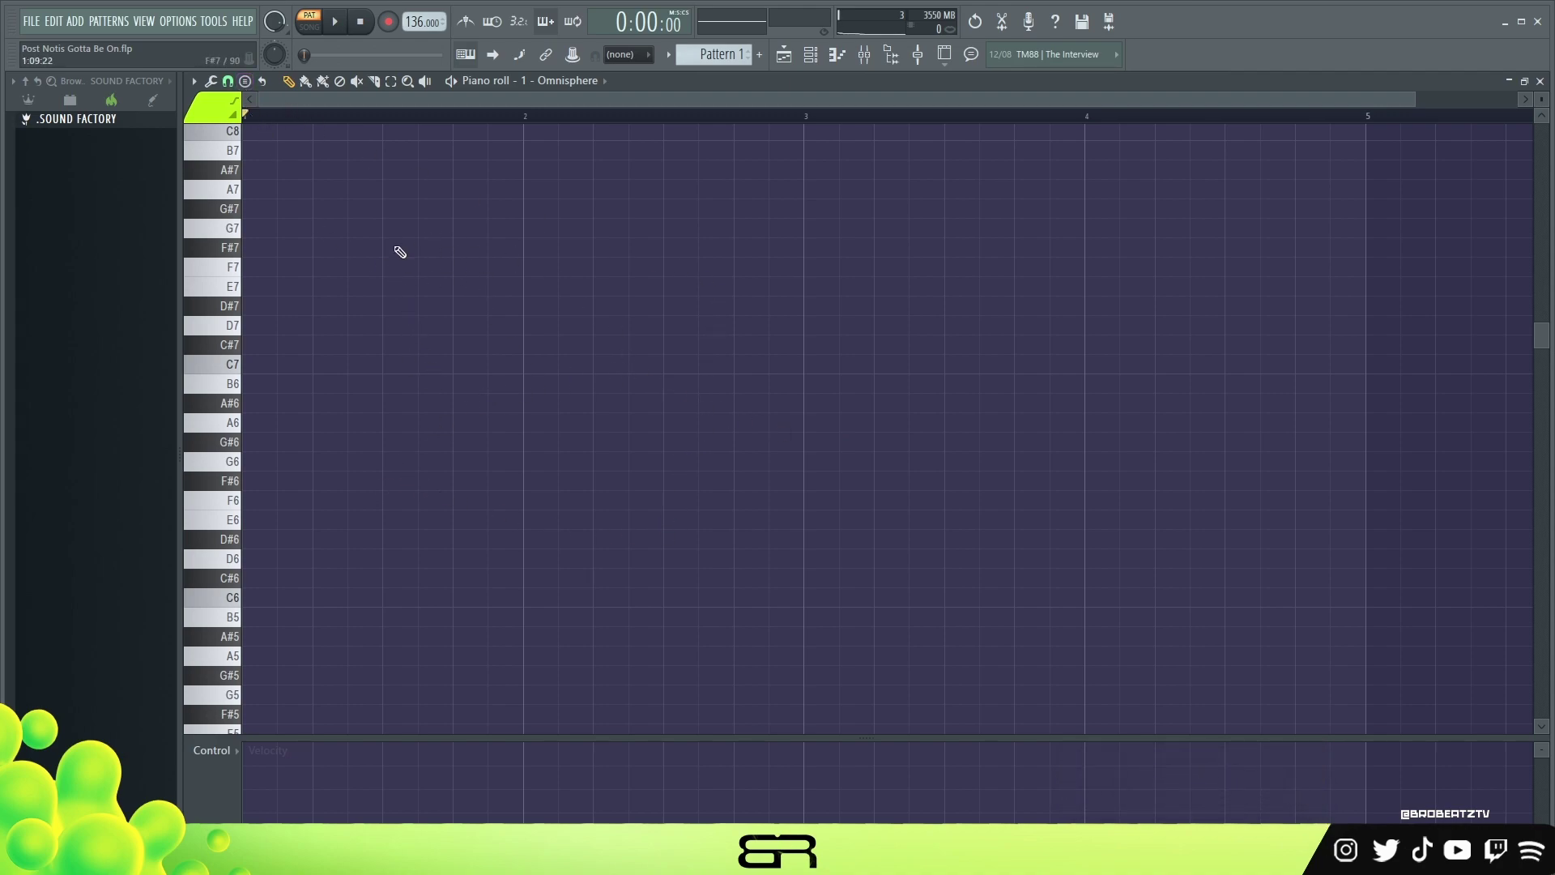
left_click(245, 81)
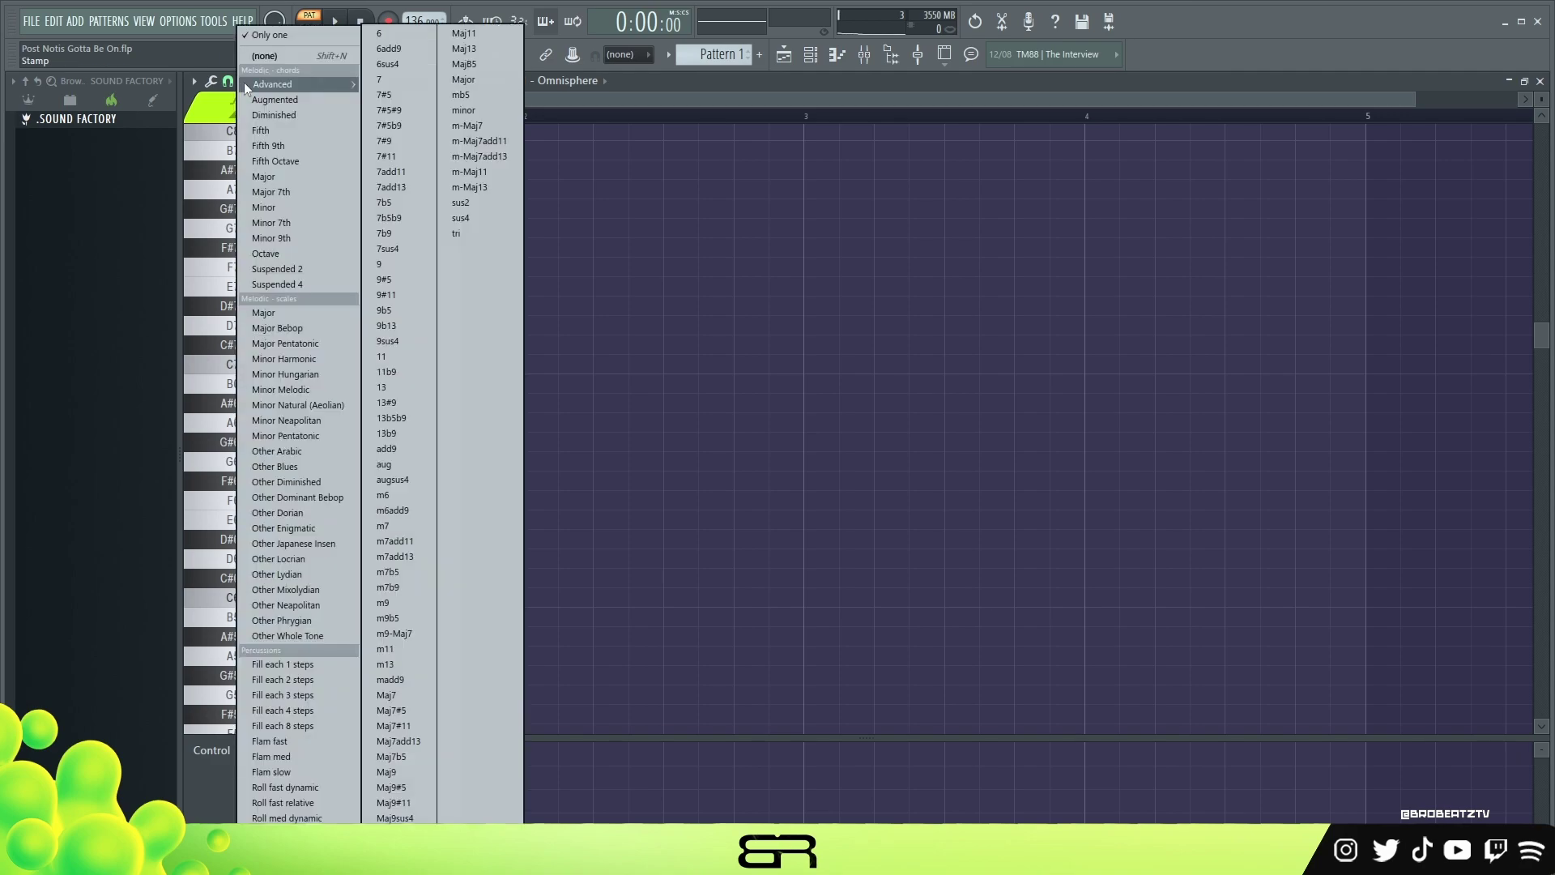
left_click(280, 195)
left_click(559, 597)
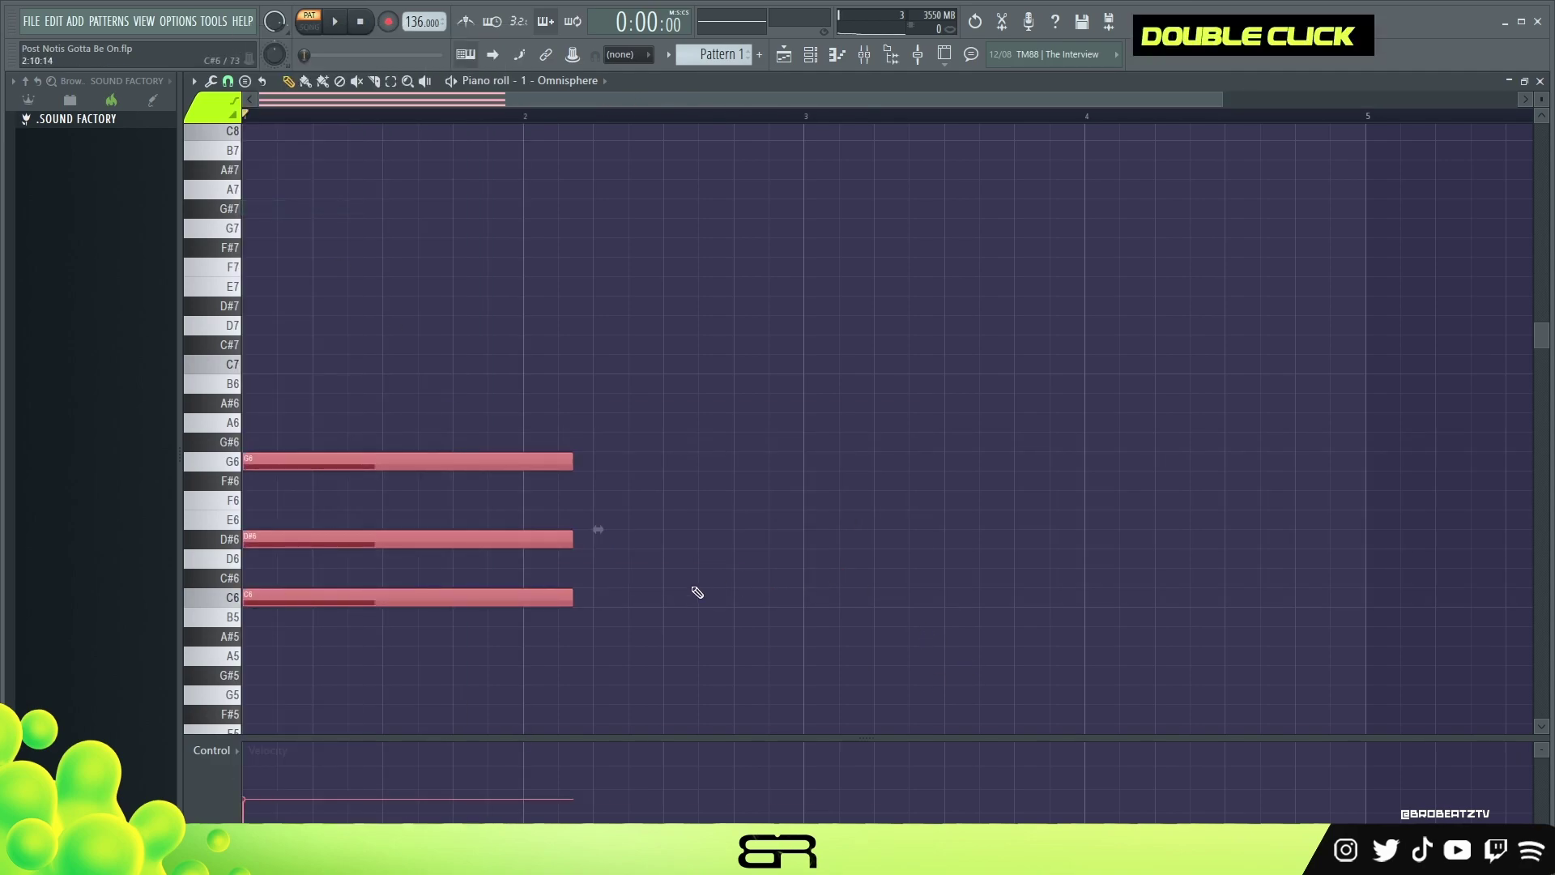
right_click(389, 536)
Step: Build a D# minor triad at the start of bar 1 from the notes D#6, F#6 and A#6
left_click(259, 539)
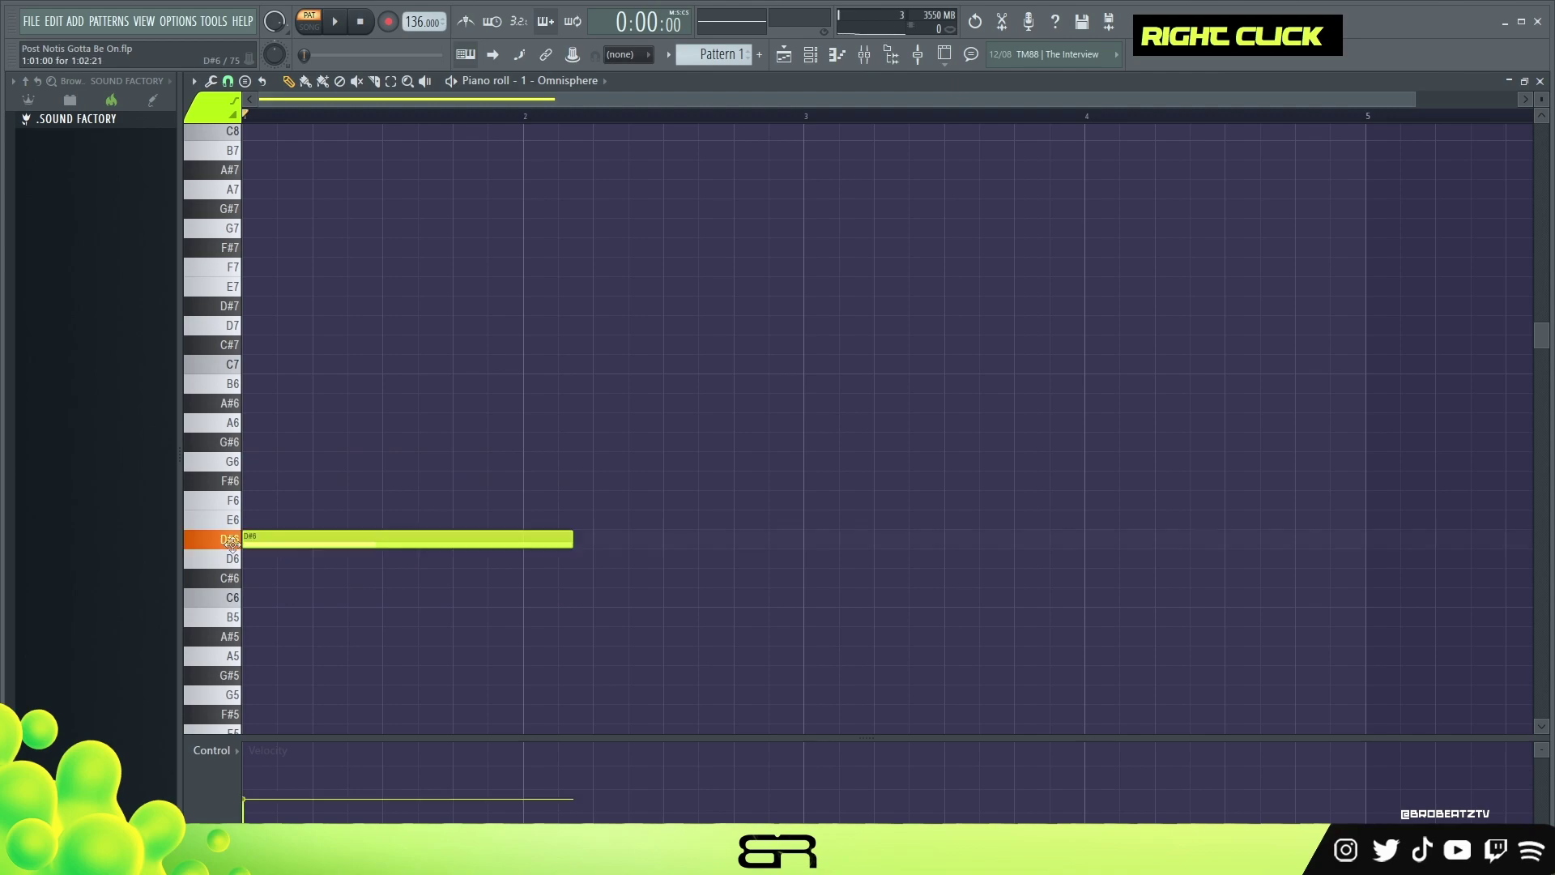
left_click(290, 544, "ctrl")
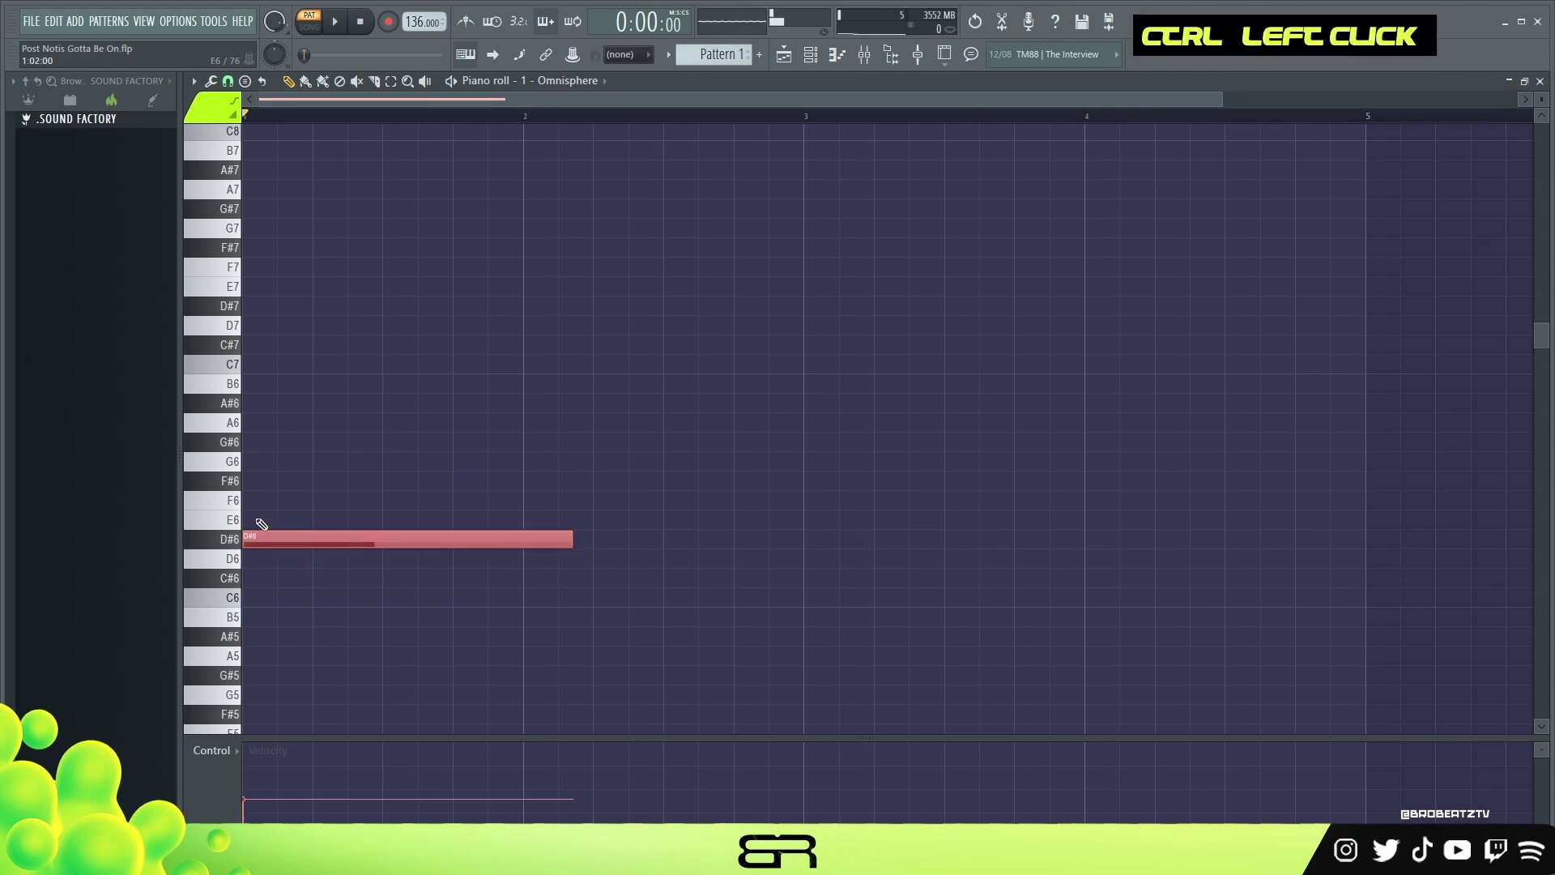
left_click(247, 481)
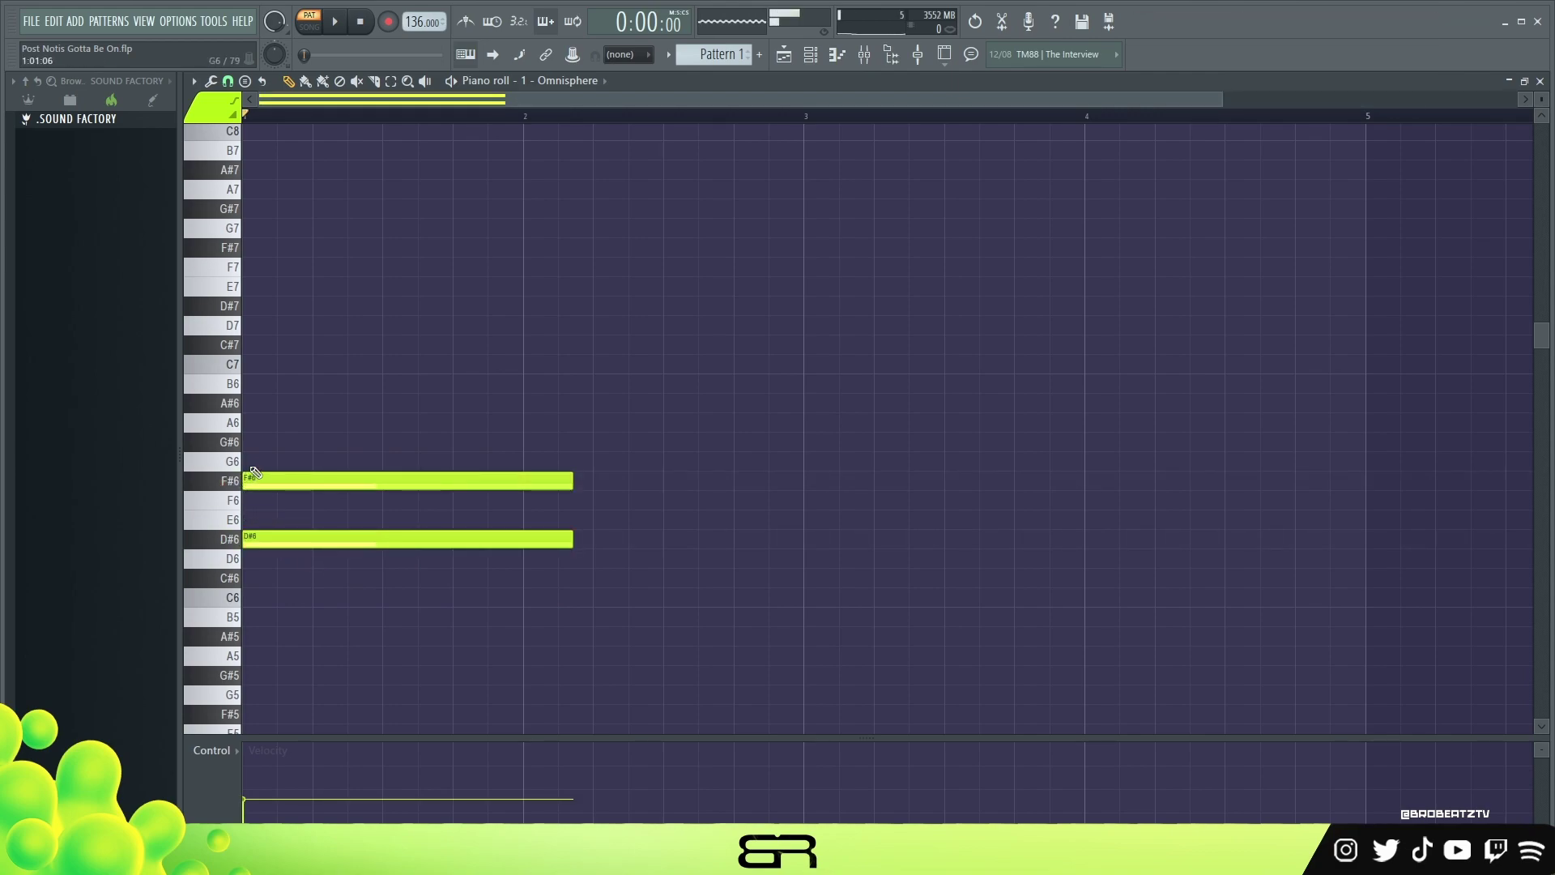
left_click(263, 403)
Step: Shorten the three-note chord to about half a bar and duplicate it back to back until it fills four bars
left_click_drag(528, 339, 480, 545)
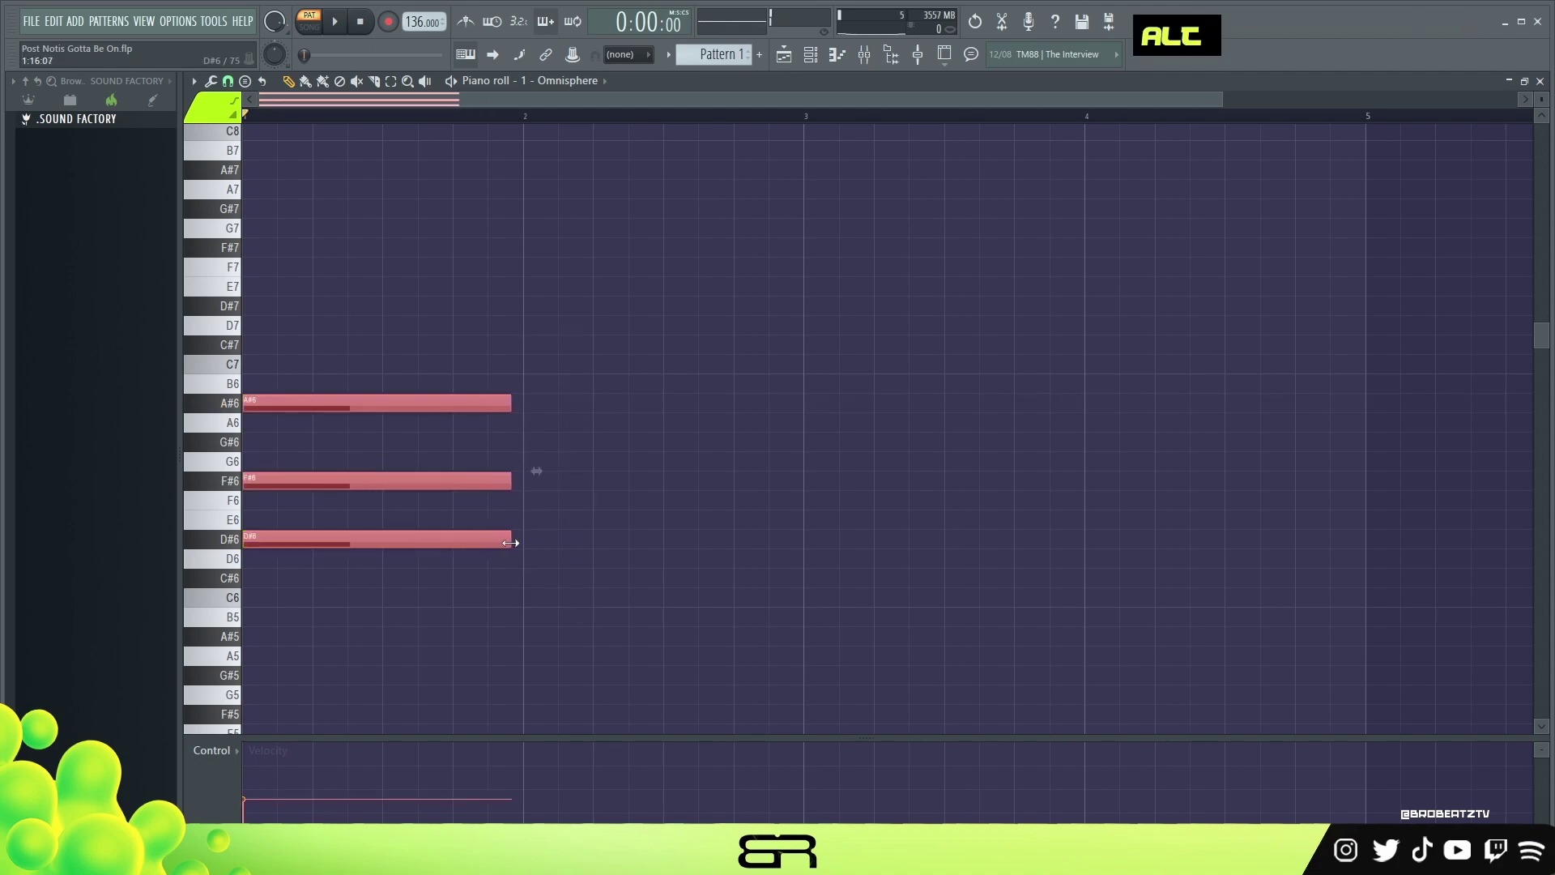
left_click_drag(518, 543, 464, 541)
left_click_drag(519, 624, 563, 400)
right_click(596, 353)
left_click_drag(857, 319, 834, 510)
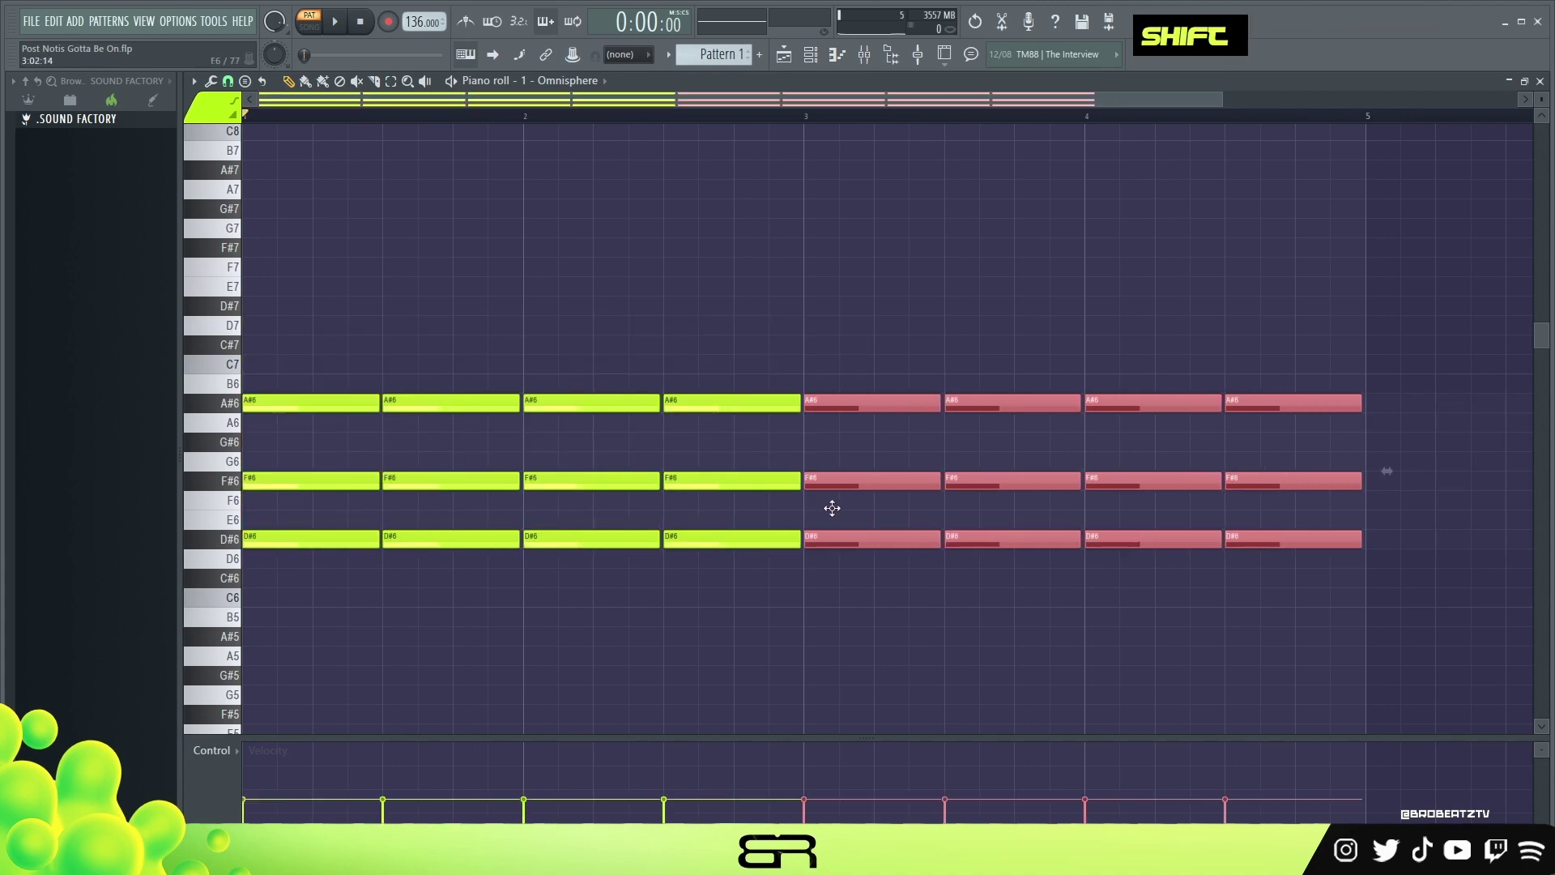
right_click(838, 298)
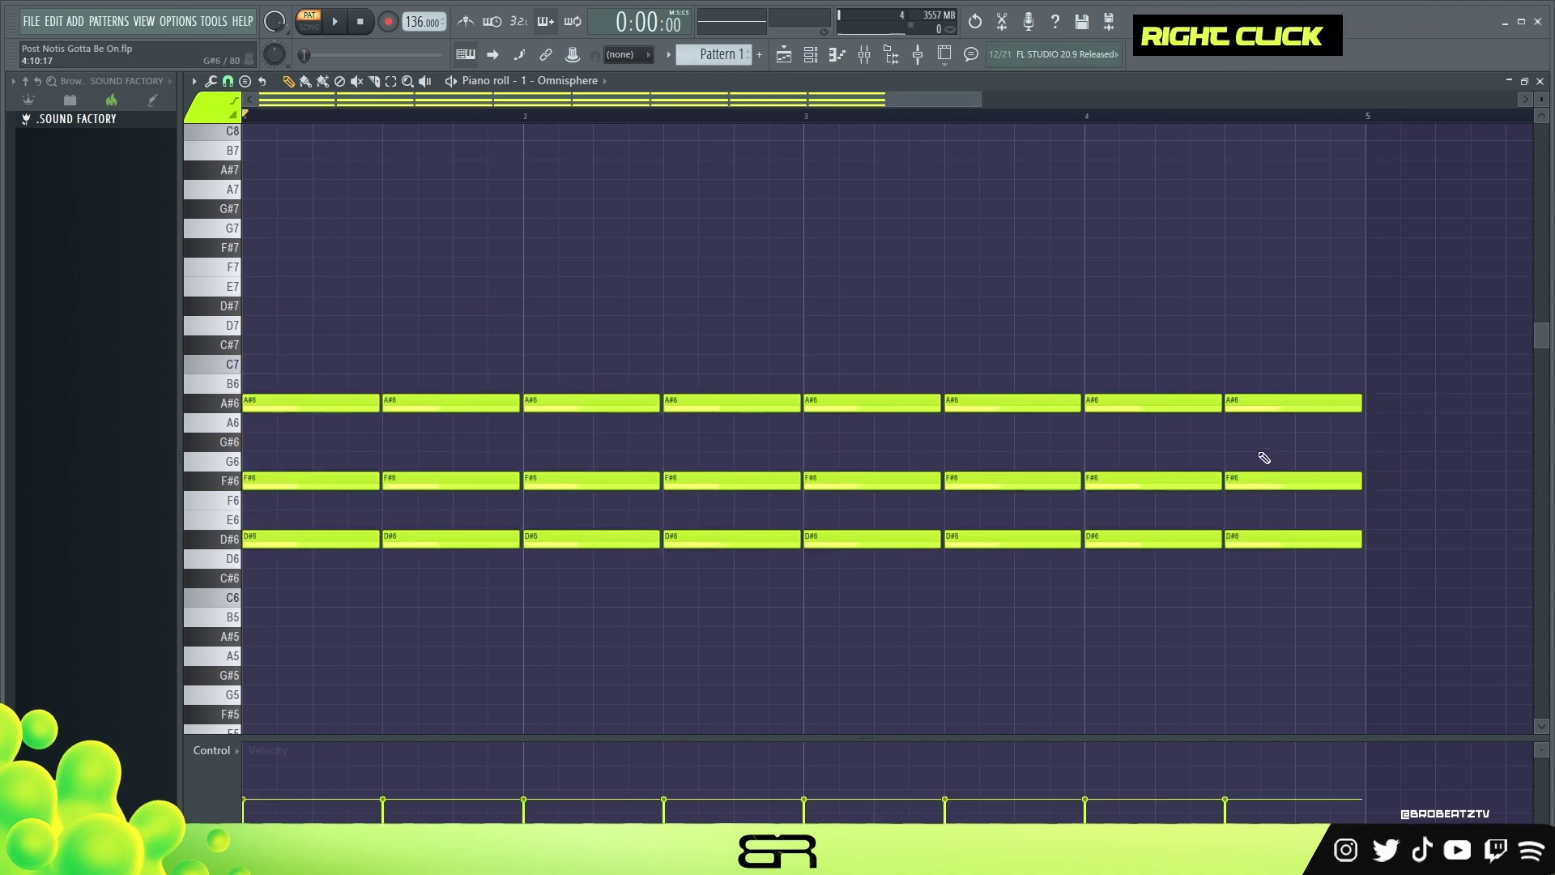
Step: Raise the four F#6 notes in bars 3 and 4 by one semitone to G6
left_click_drag(826, 333, 1363, 588)
right_click(1295, 624)
left_click_drag(1300, 474, 878, 486)
key("shift+Up")
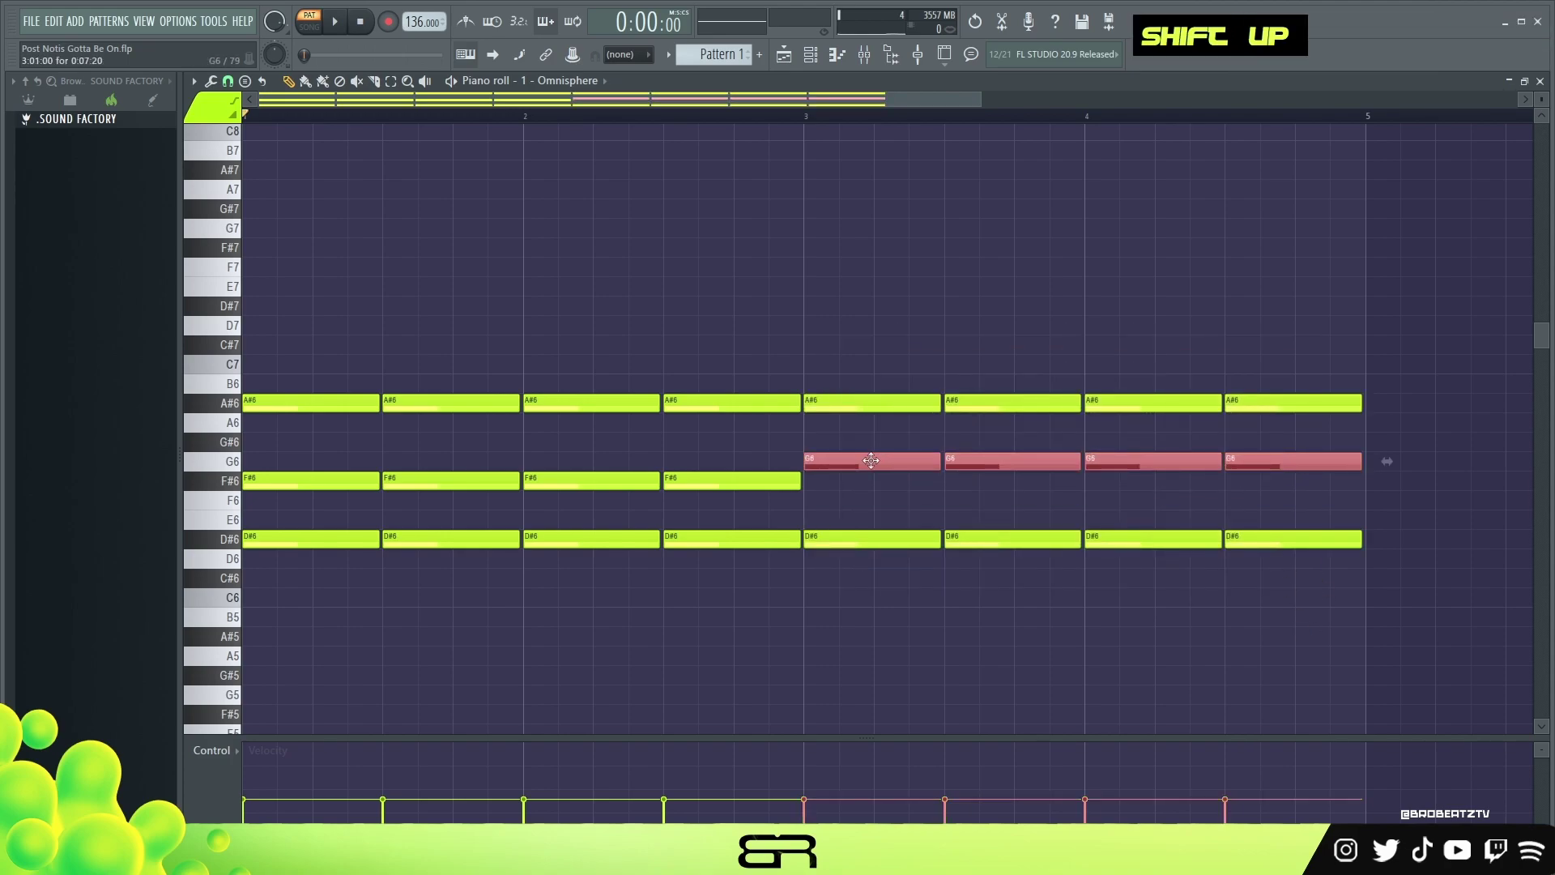
Step: Transpose all chords in bars 3 and 4 down five semitones to A#5, D6 and F6
left_click_drag(847, 336, 1326, 577)
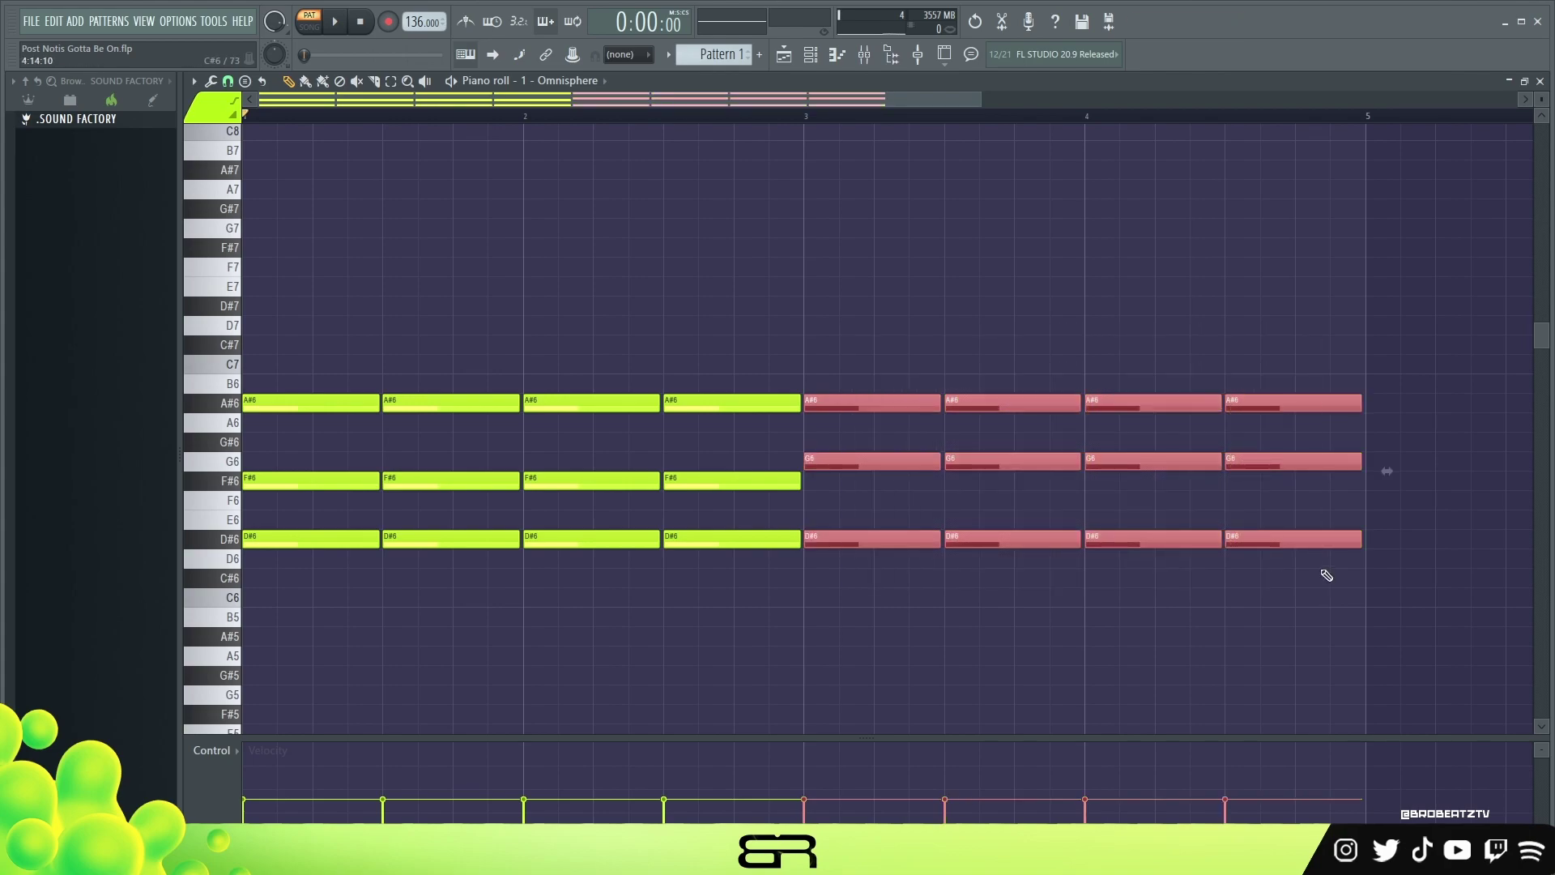
key("shift+Down")
key("shift+Down")
key("shift+Down")
key("shift+Down")
key("shift+Down")
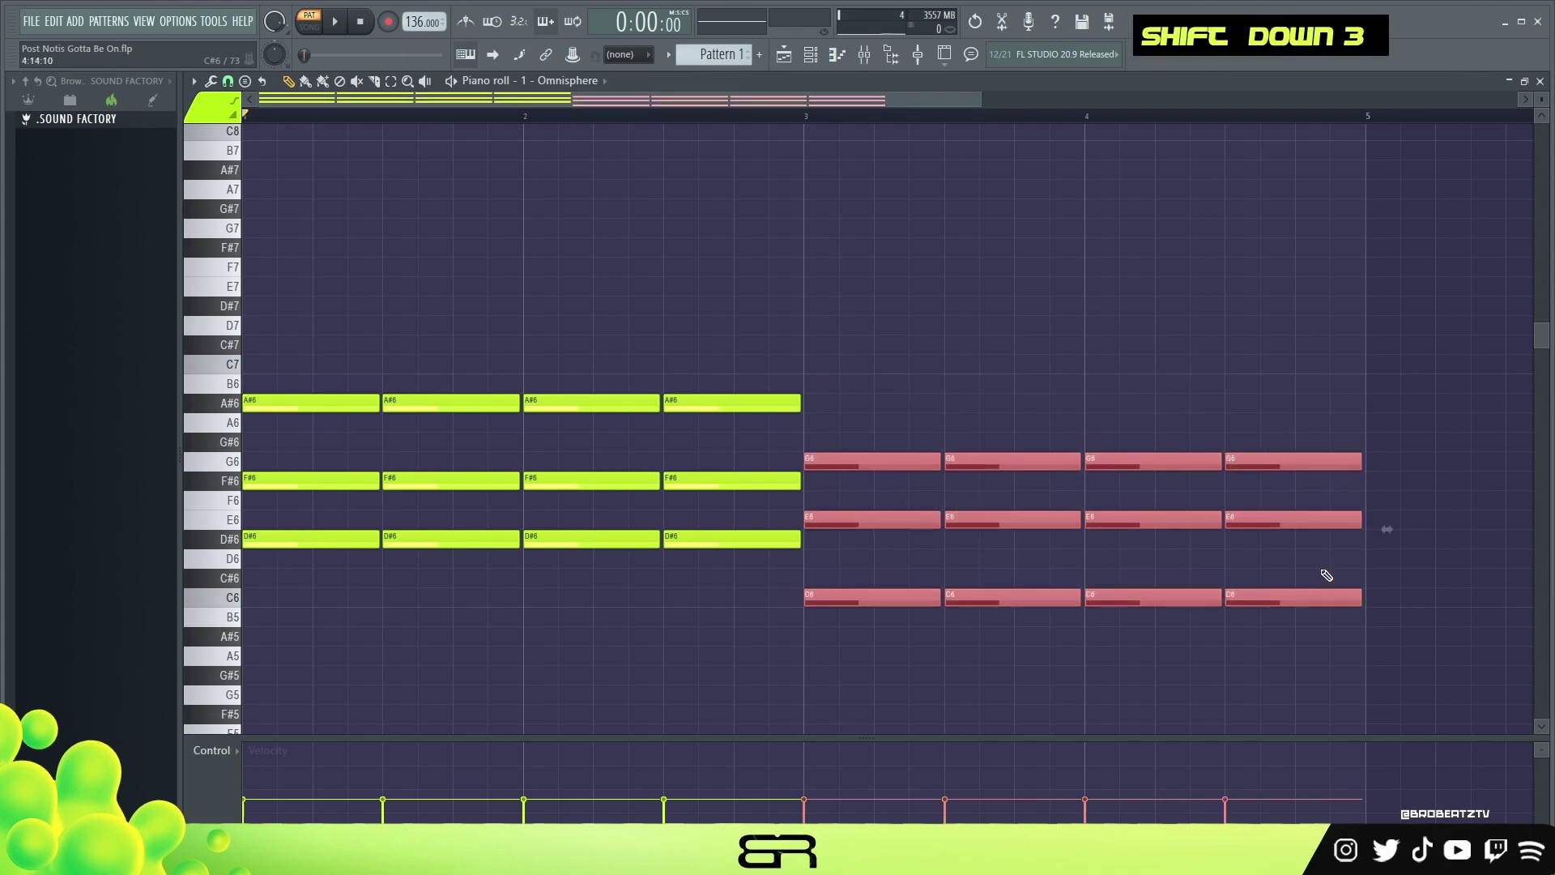
right_click(968, 422)
Step: Play the four-bar progression and slightly raise the velocity of all its notes
left_click_drag(655, 461, 1085, 575)
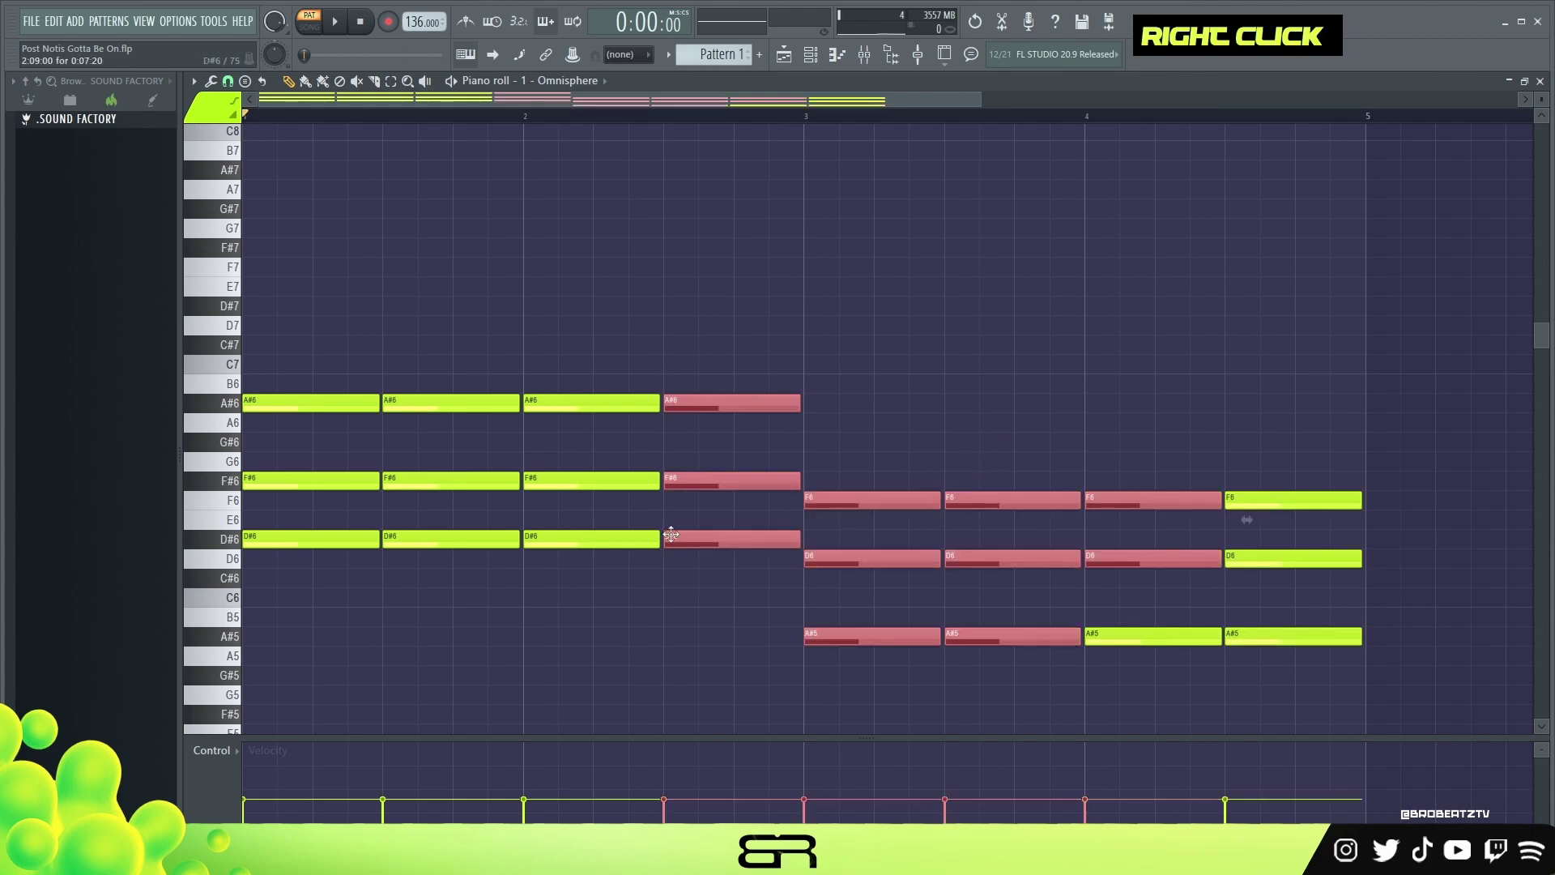
right_click(910, 270)
key("space")
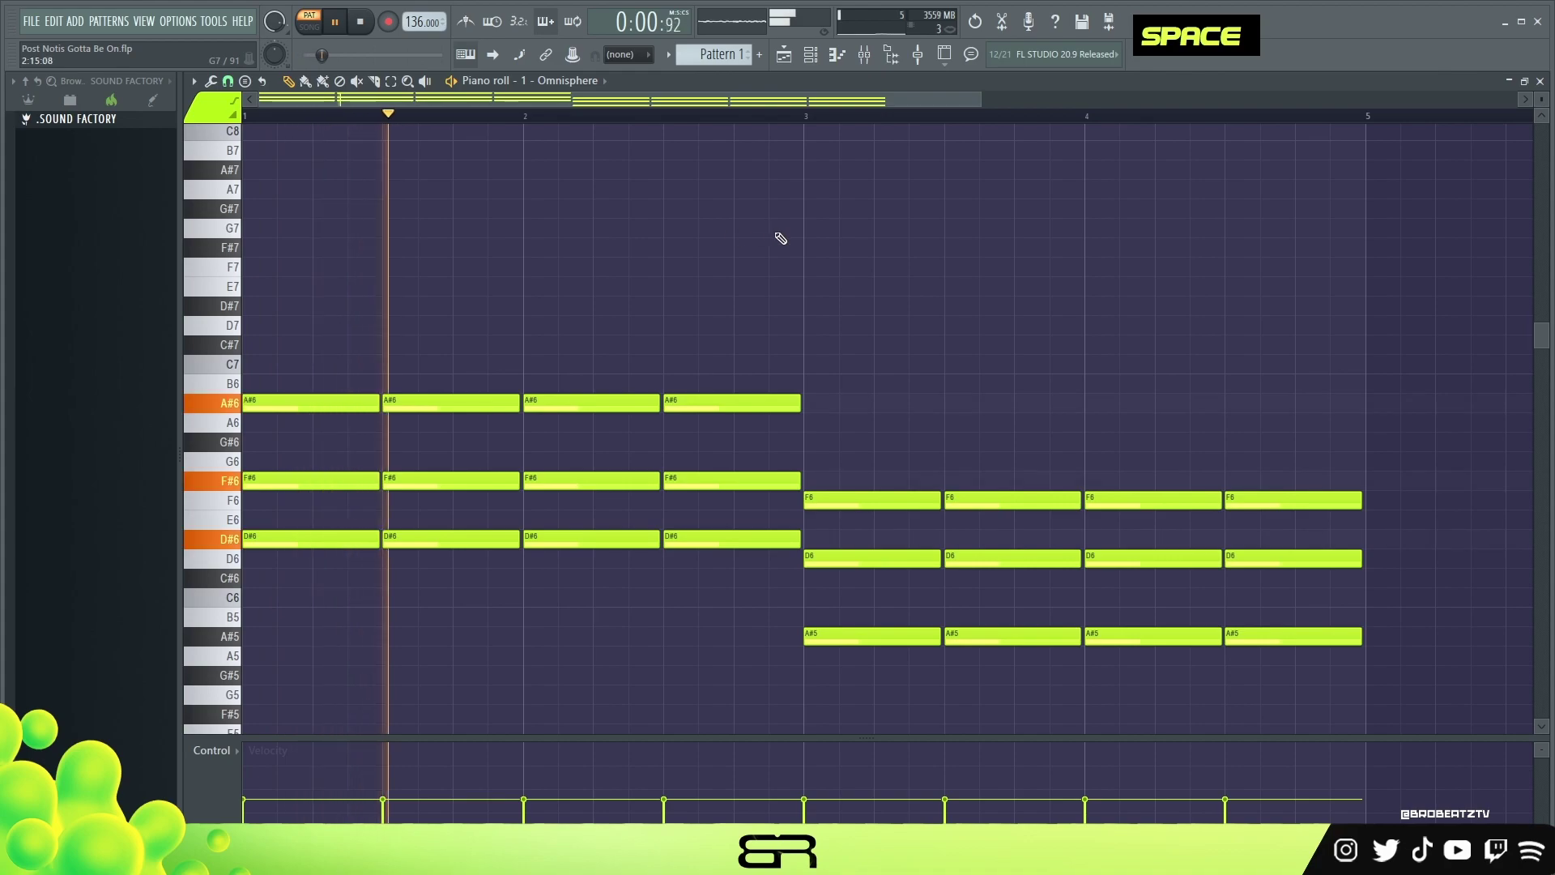
key("ctrl+a")
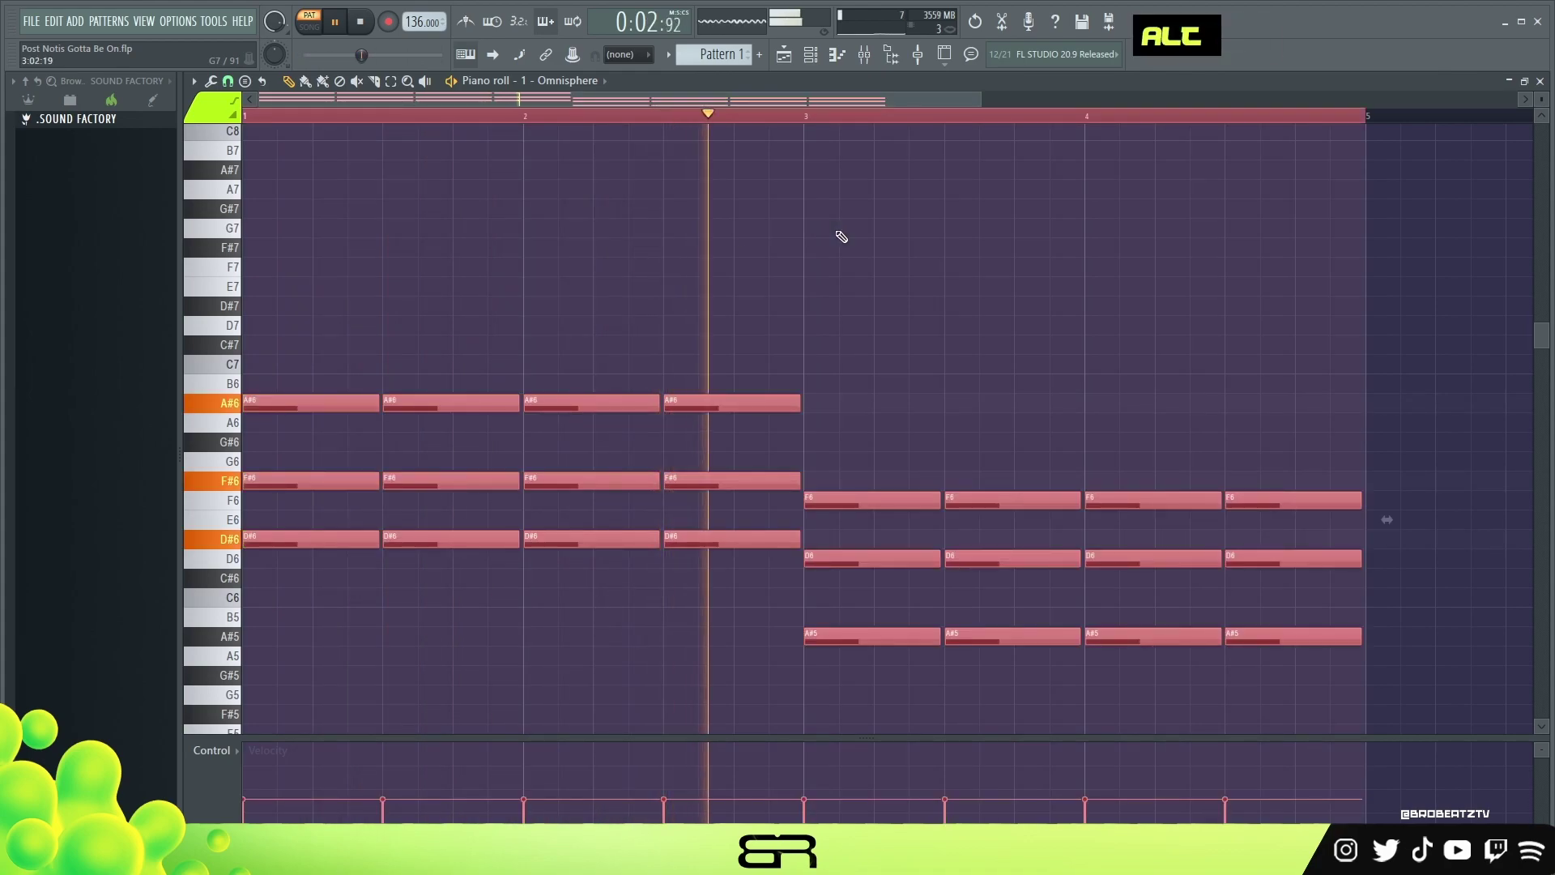
scroll(858, 237, "up", 2, "alt")
right_click(882, 243)
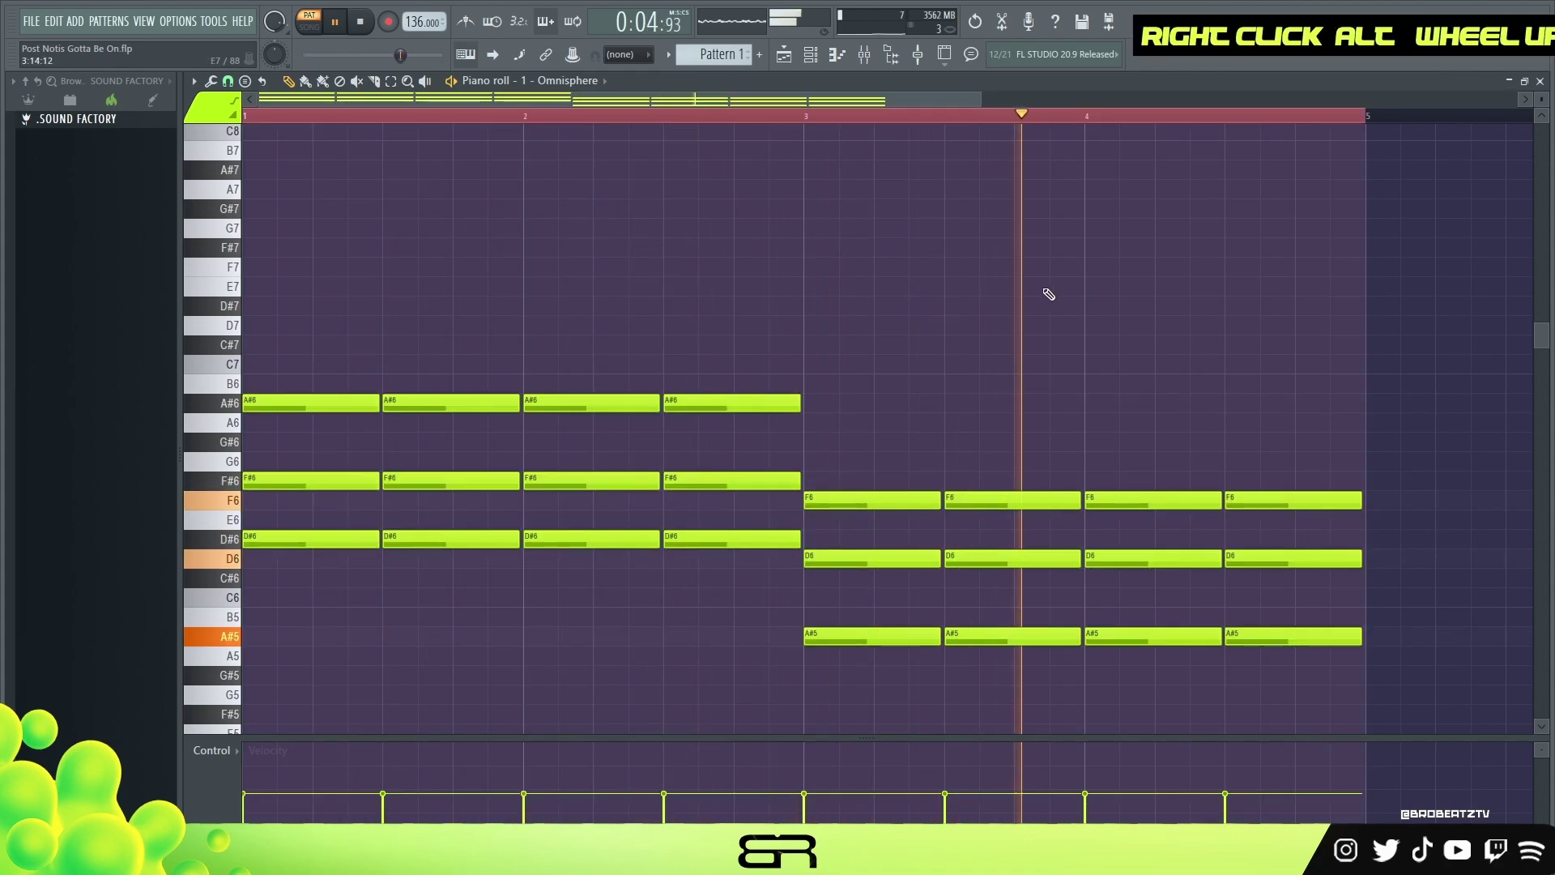
key("space")
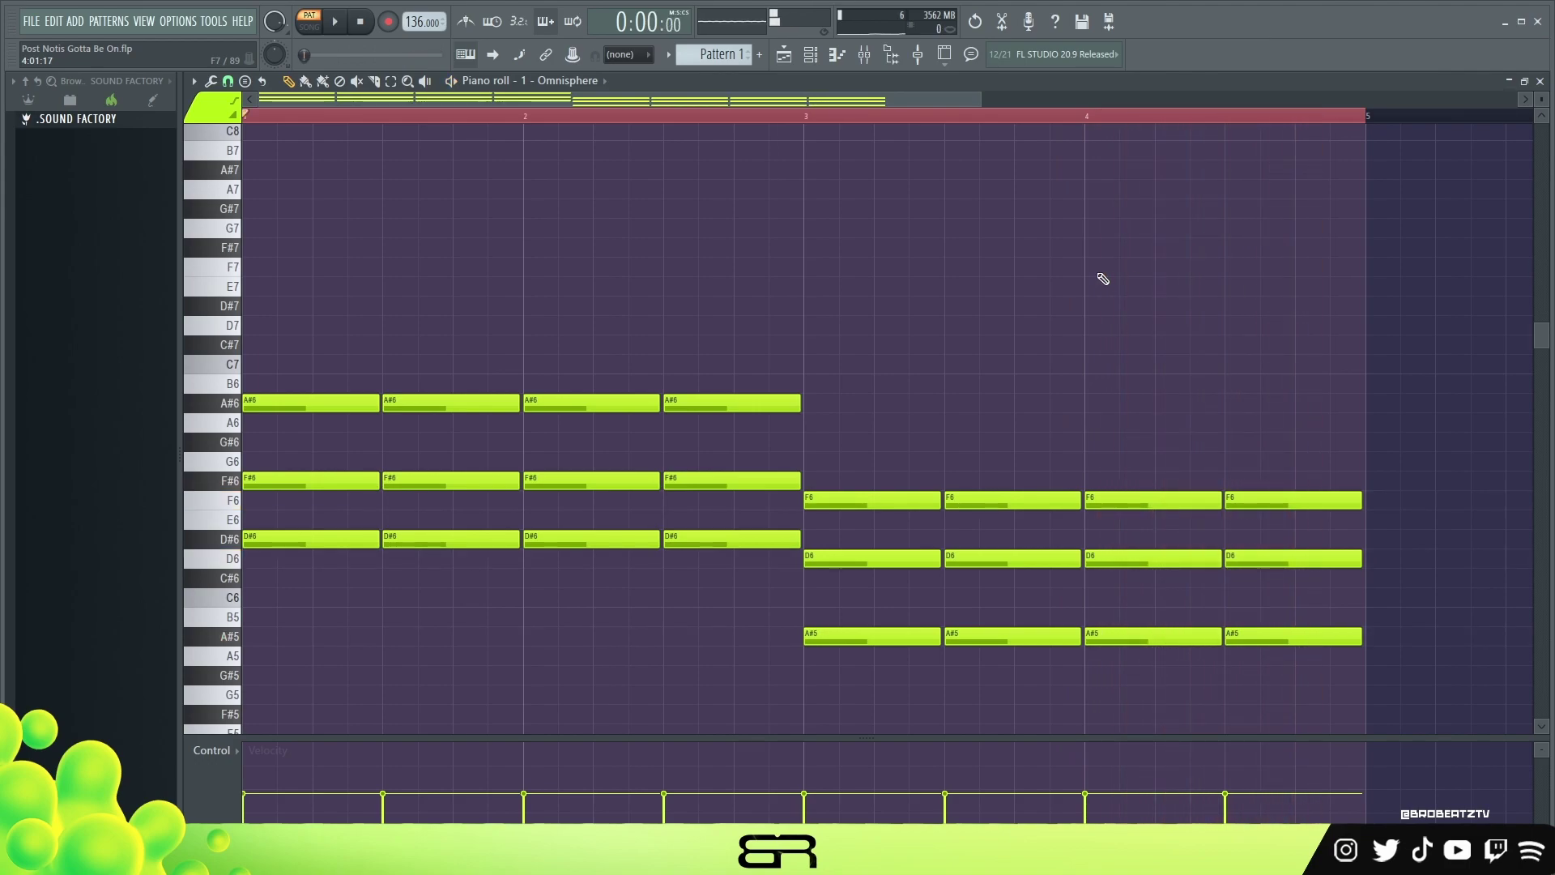
Step: Copy the first A#6 and first F6 notes up an octave to A#7 and F7, and lengthen F7 to about three beats
left_click_drag(923, 452, 889, 525, "ctrl")
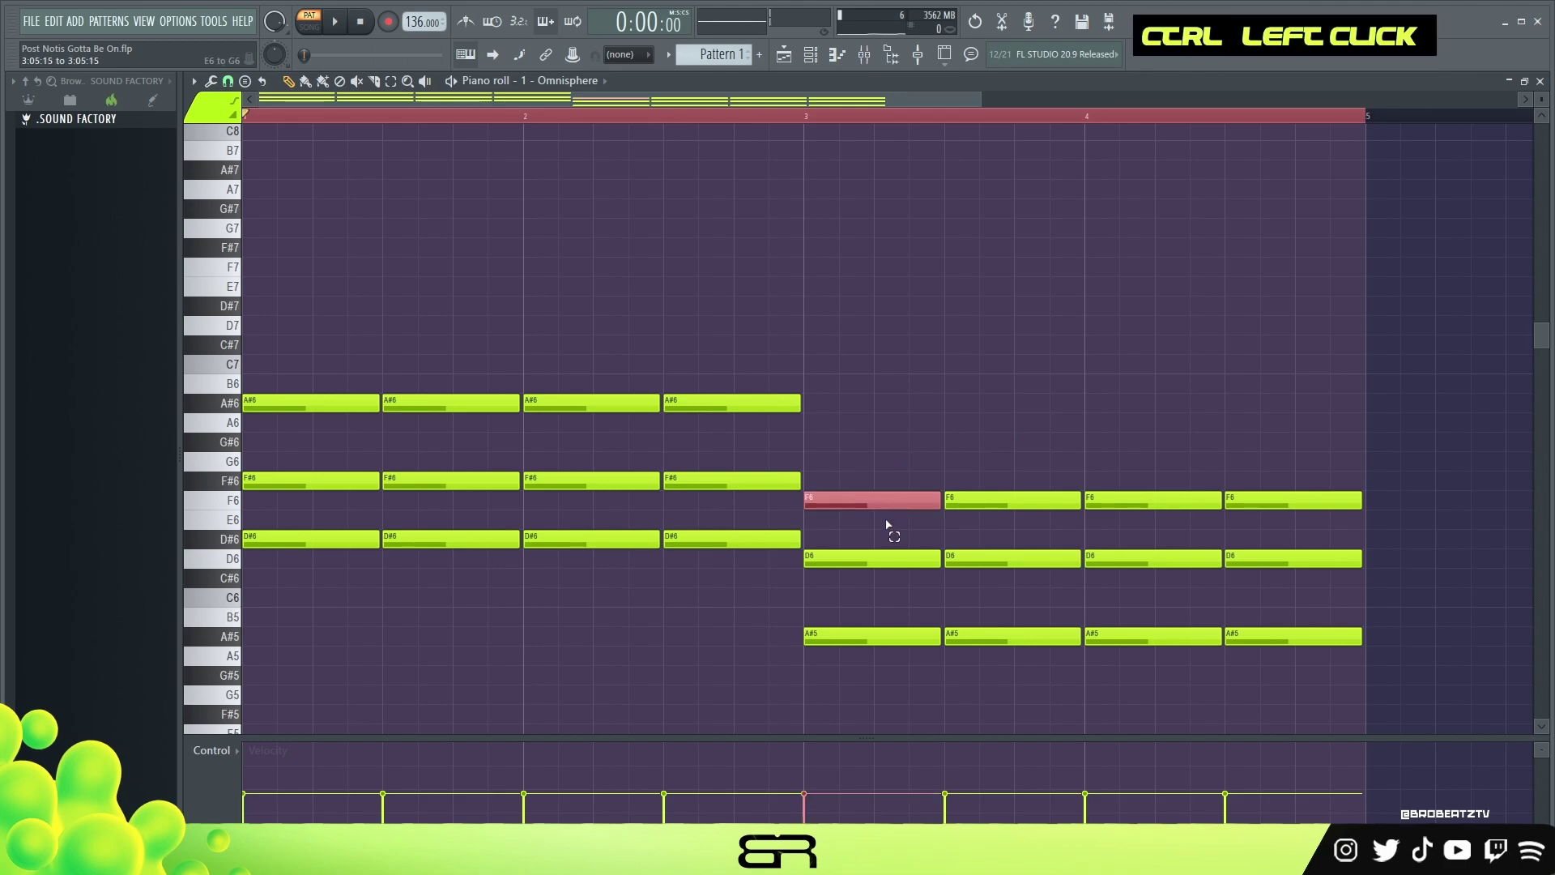
left_click(340, 401, "ctrl+shift")
scroll(340, 453, "up", 2)
left_click(319, 522, "shift")
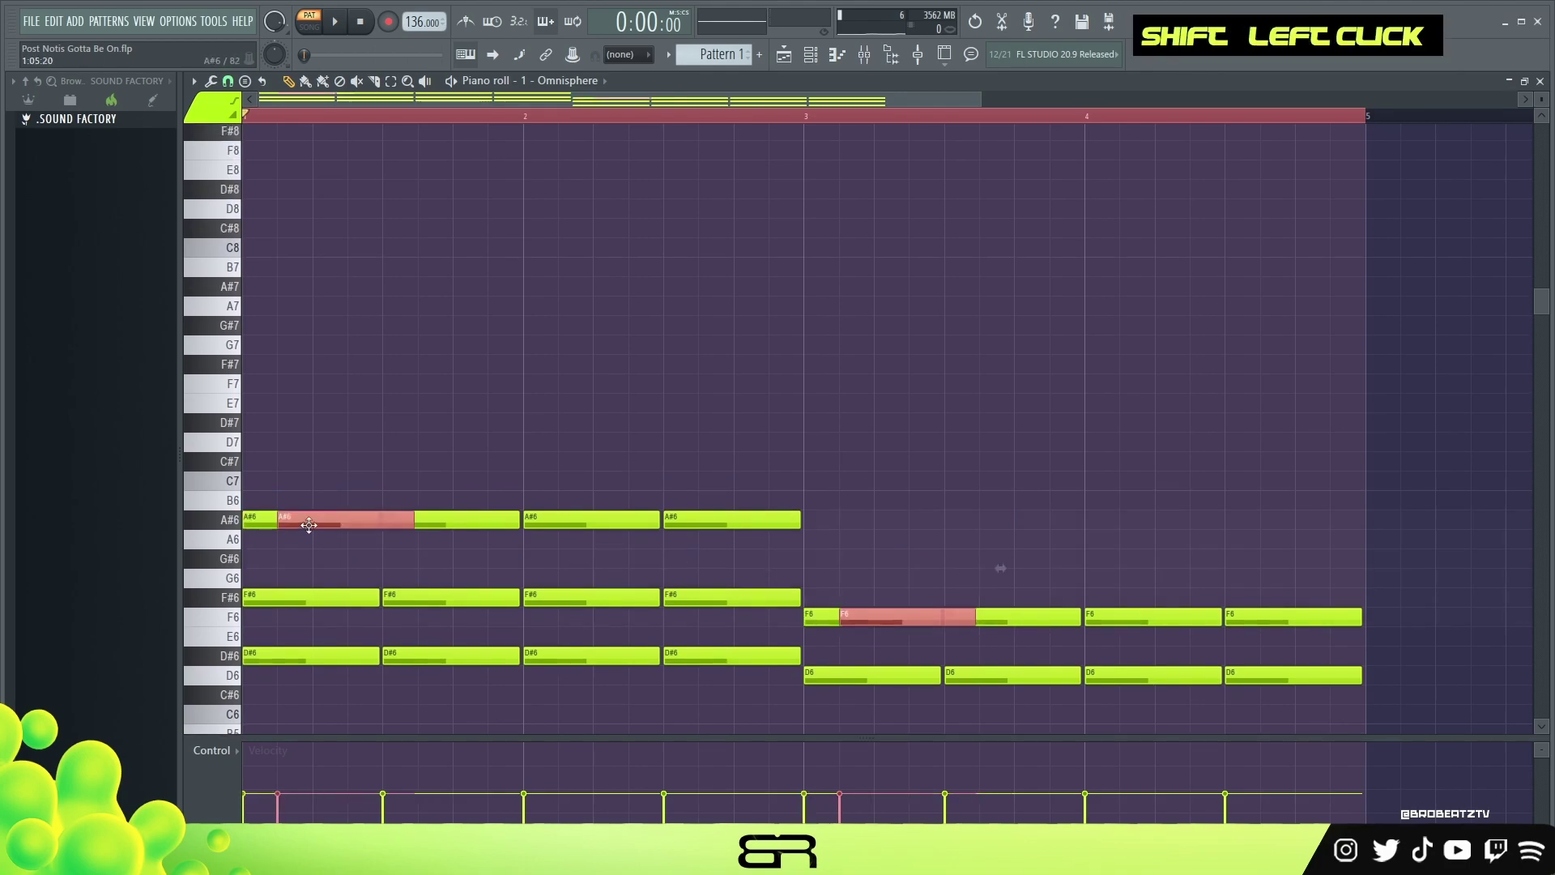
key("ctrl+Up")
right_click(455, 473)
scroll(691, 525, "down", 3)
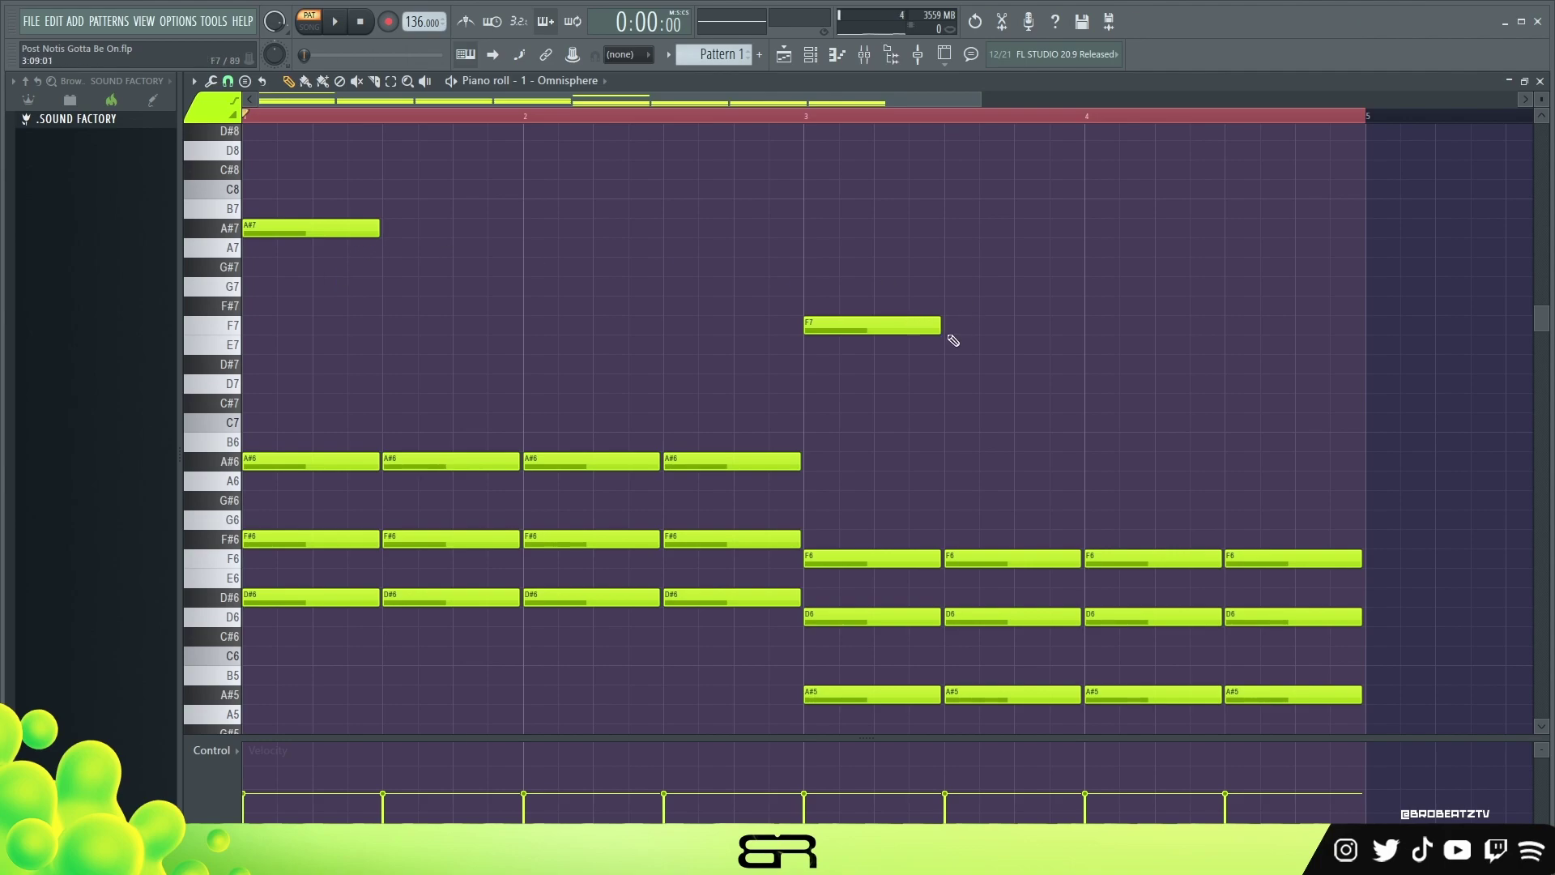
left_click_drag(939, 326, 1011, 326)
right_click(787, 243)
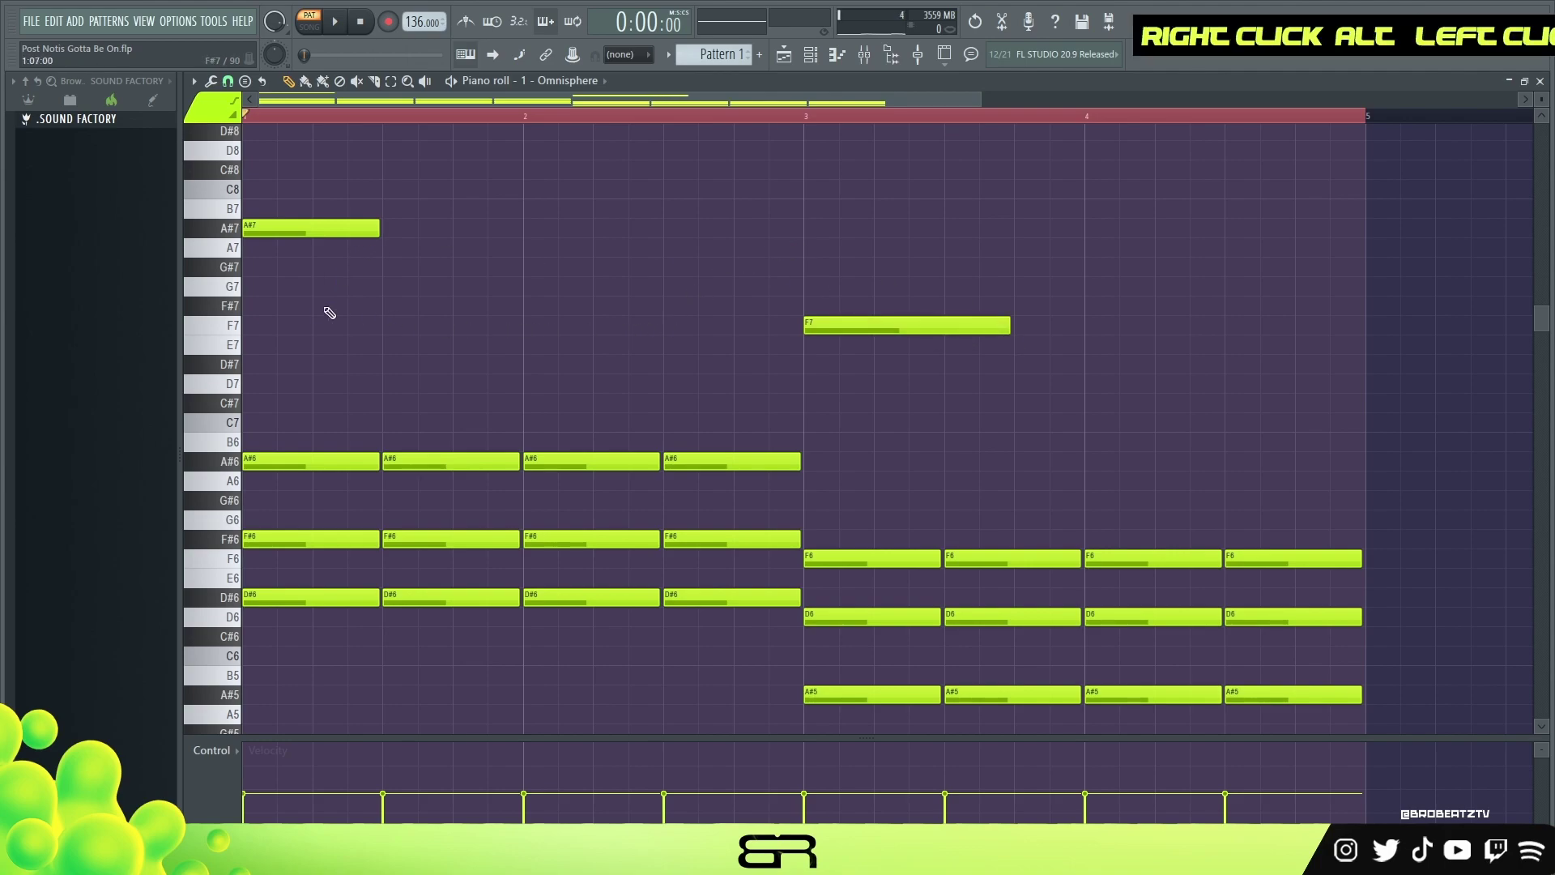
Step: Add an F#7 melody note about one beat before bar 3 and a shorter G#7 note about two beats before it
left_click(773, 306)
left_click_drag(971, 306, 804, 306)
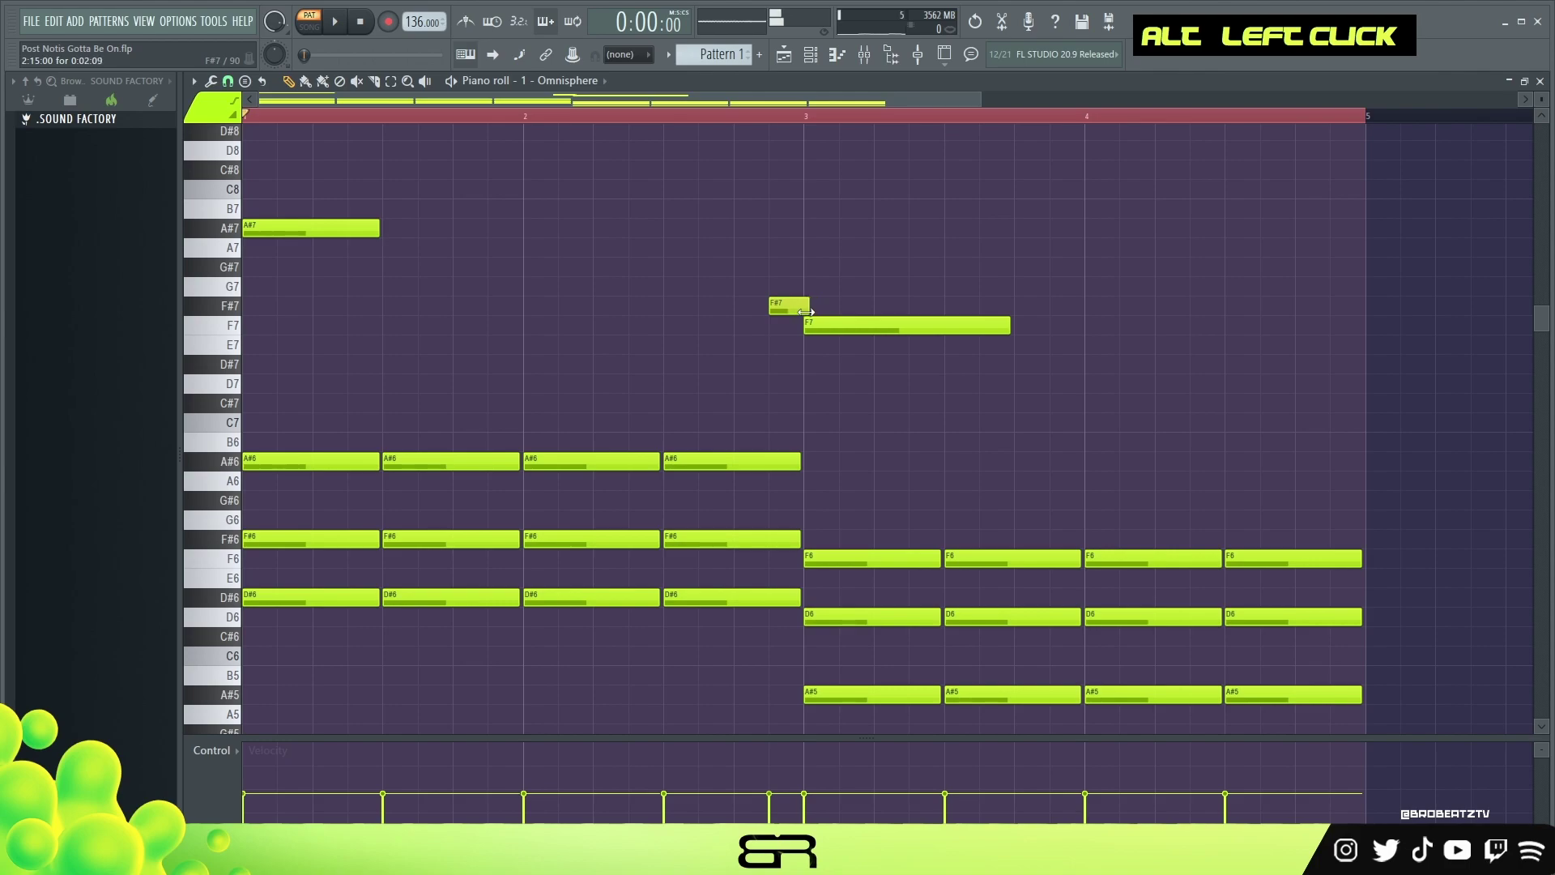
left_click(769, 307, "alt")
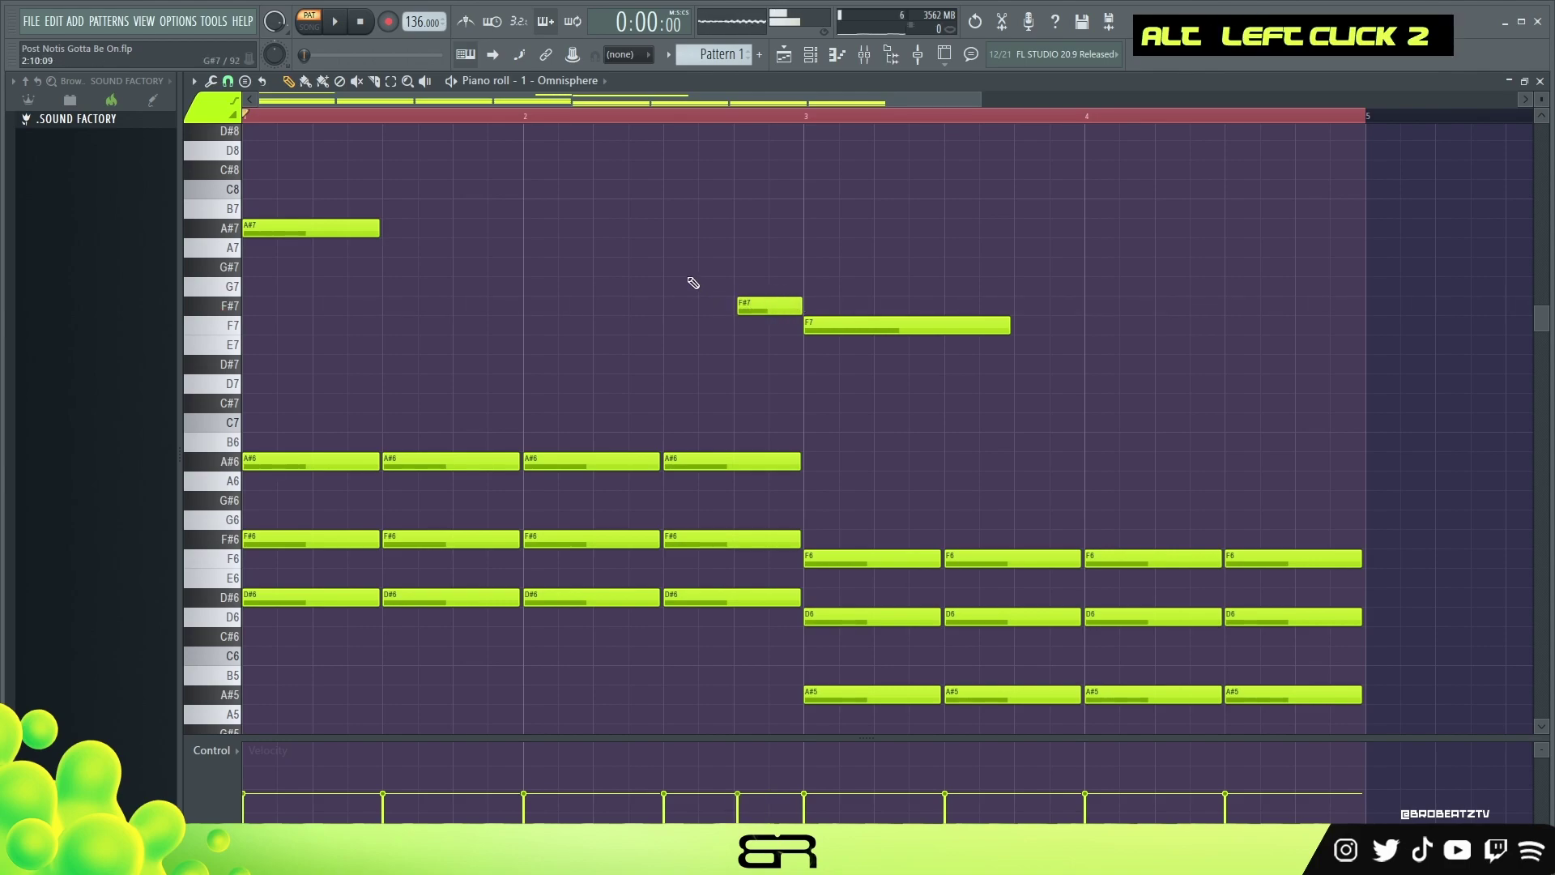
left_click(850, 341)
right_click(850, 342)
left_click_drag(729, 271, 690, 273)
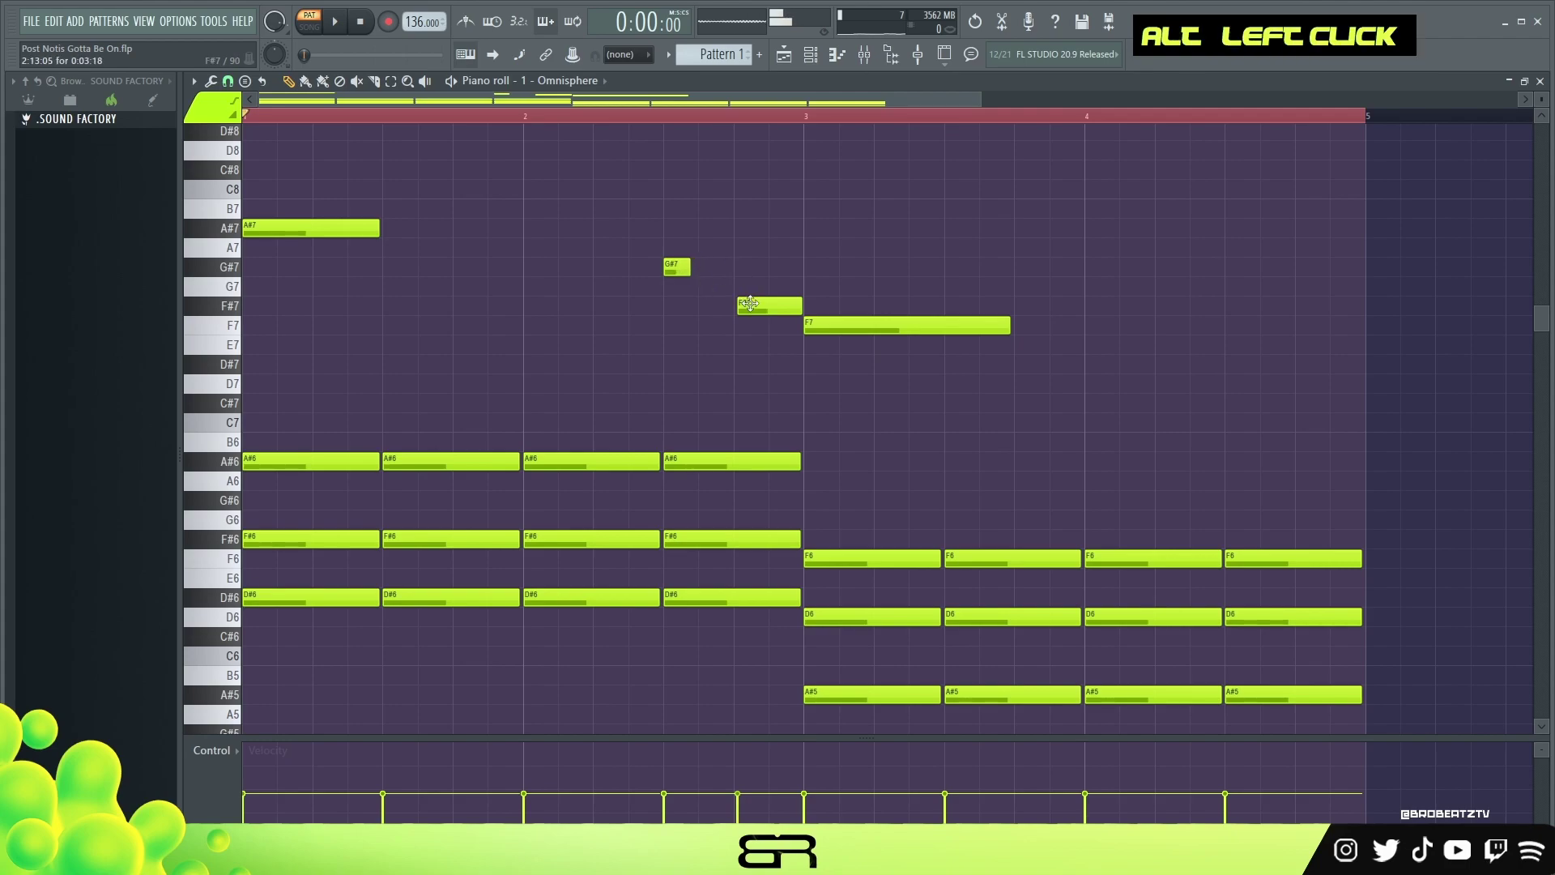
right_click(913, 284)
Step: Play back the pattern and try nudging the last chord of bar 2 slightly later
key("space")
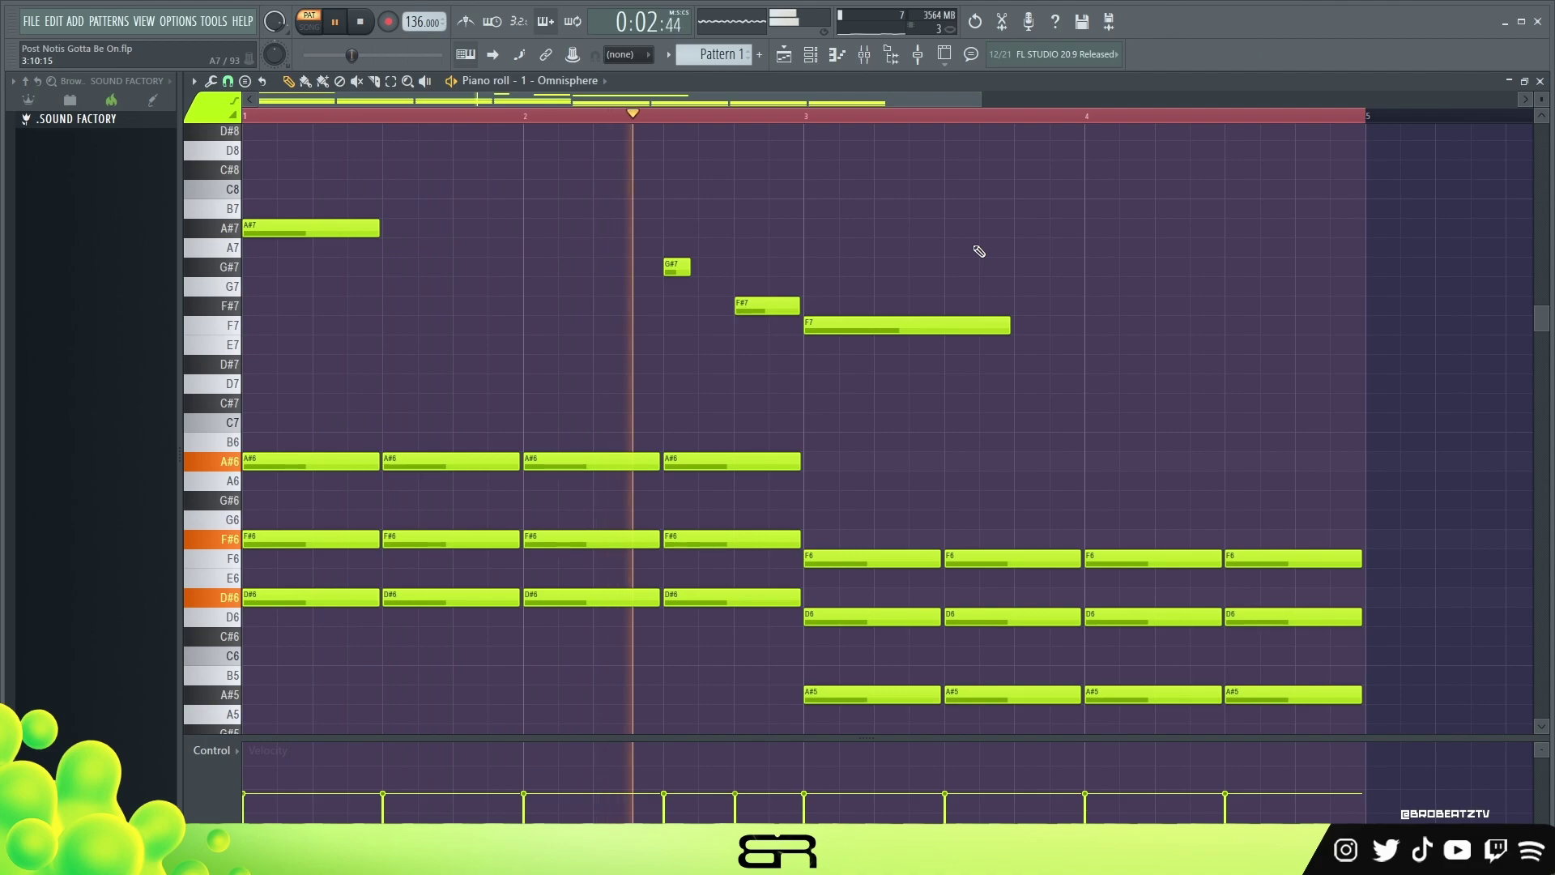
key("space")
key("space")
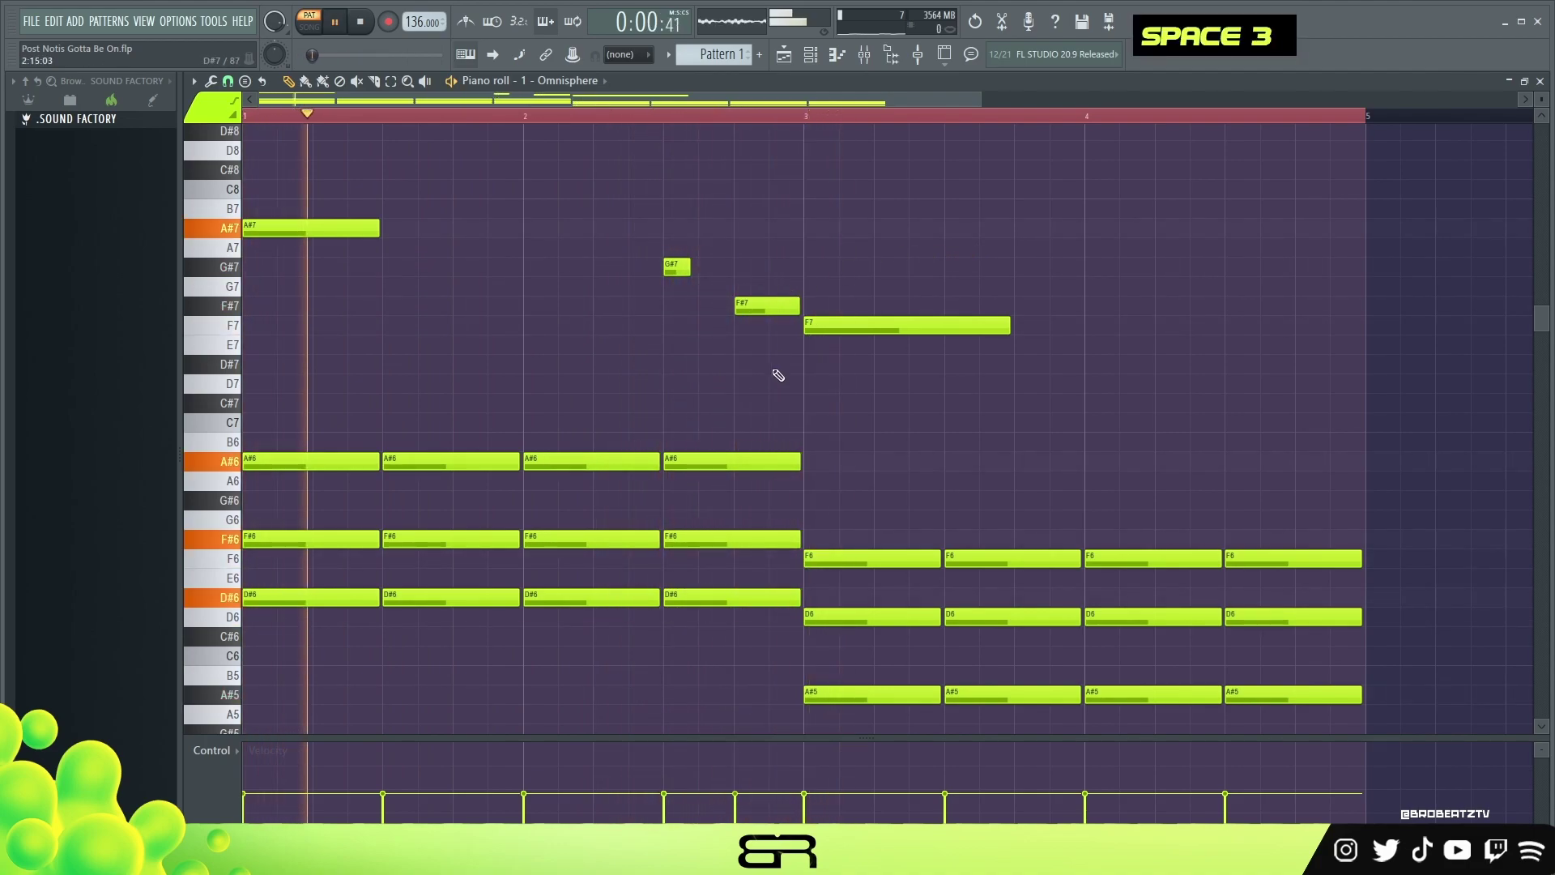
key("ctrl")
key("space")
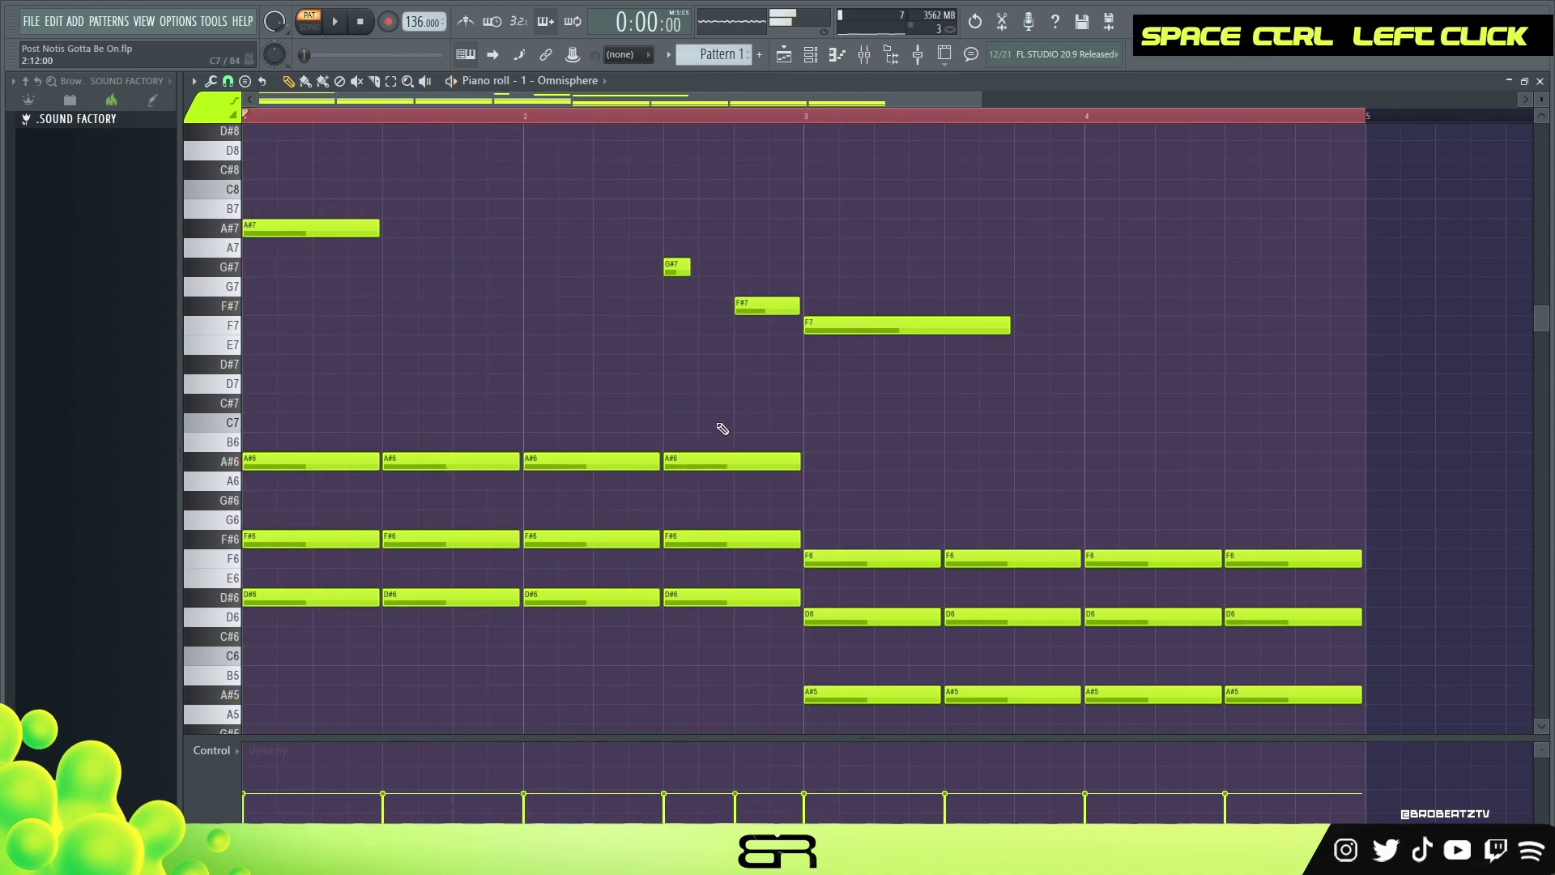
left_click_drag(666, 441, 764, 625)
key("shift+space")
scroll(767, 531, "up", 1)
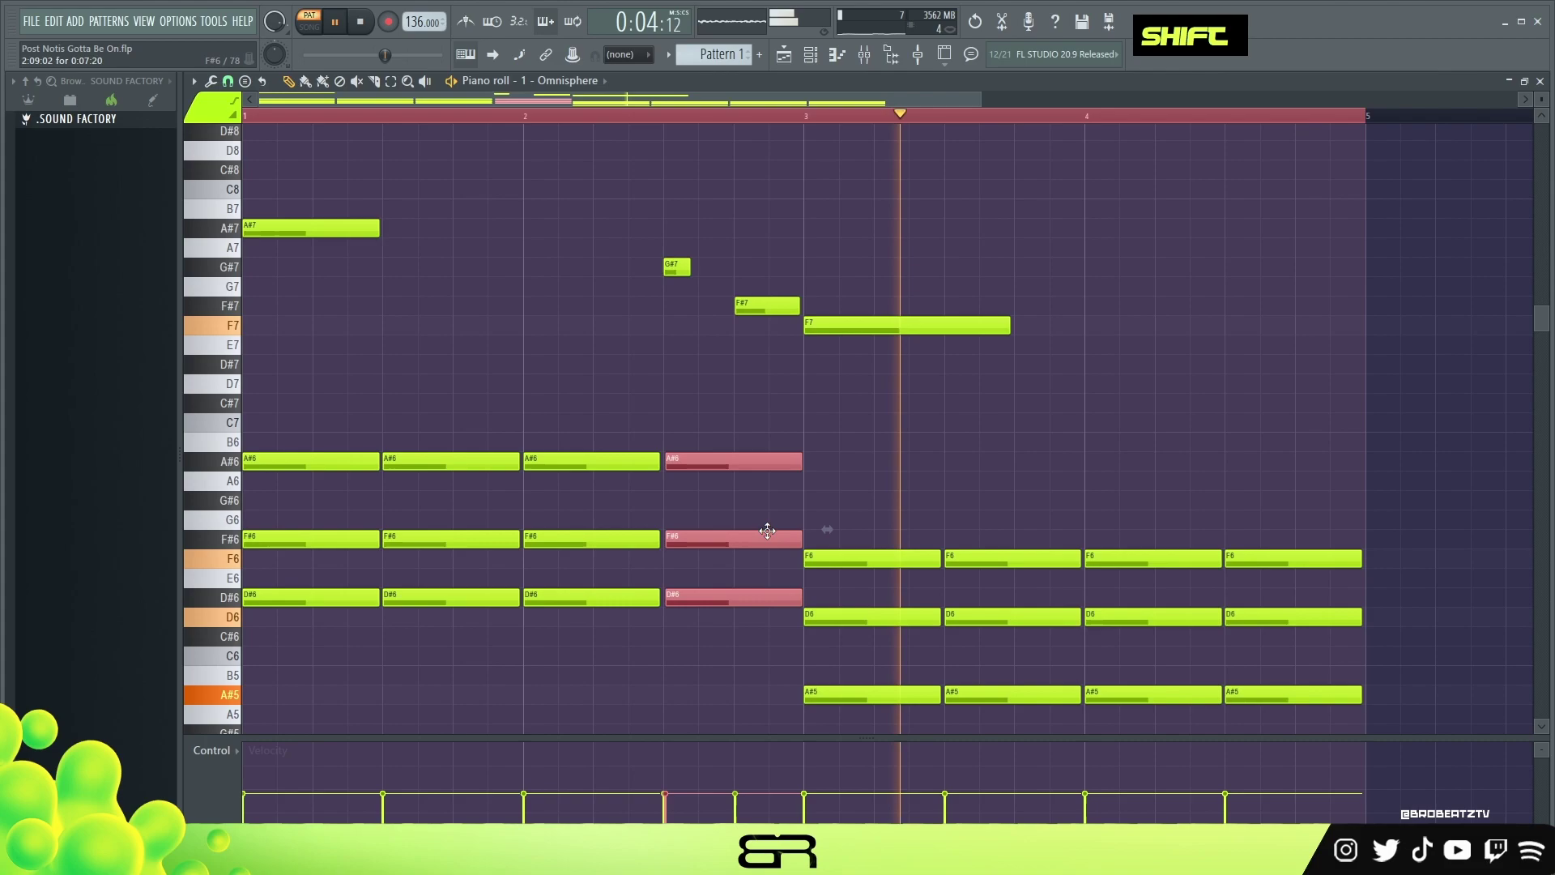
key("shift+space")
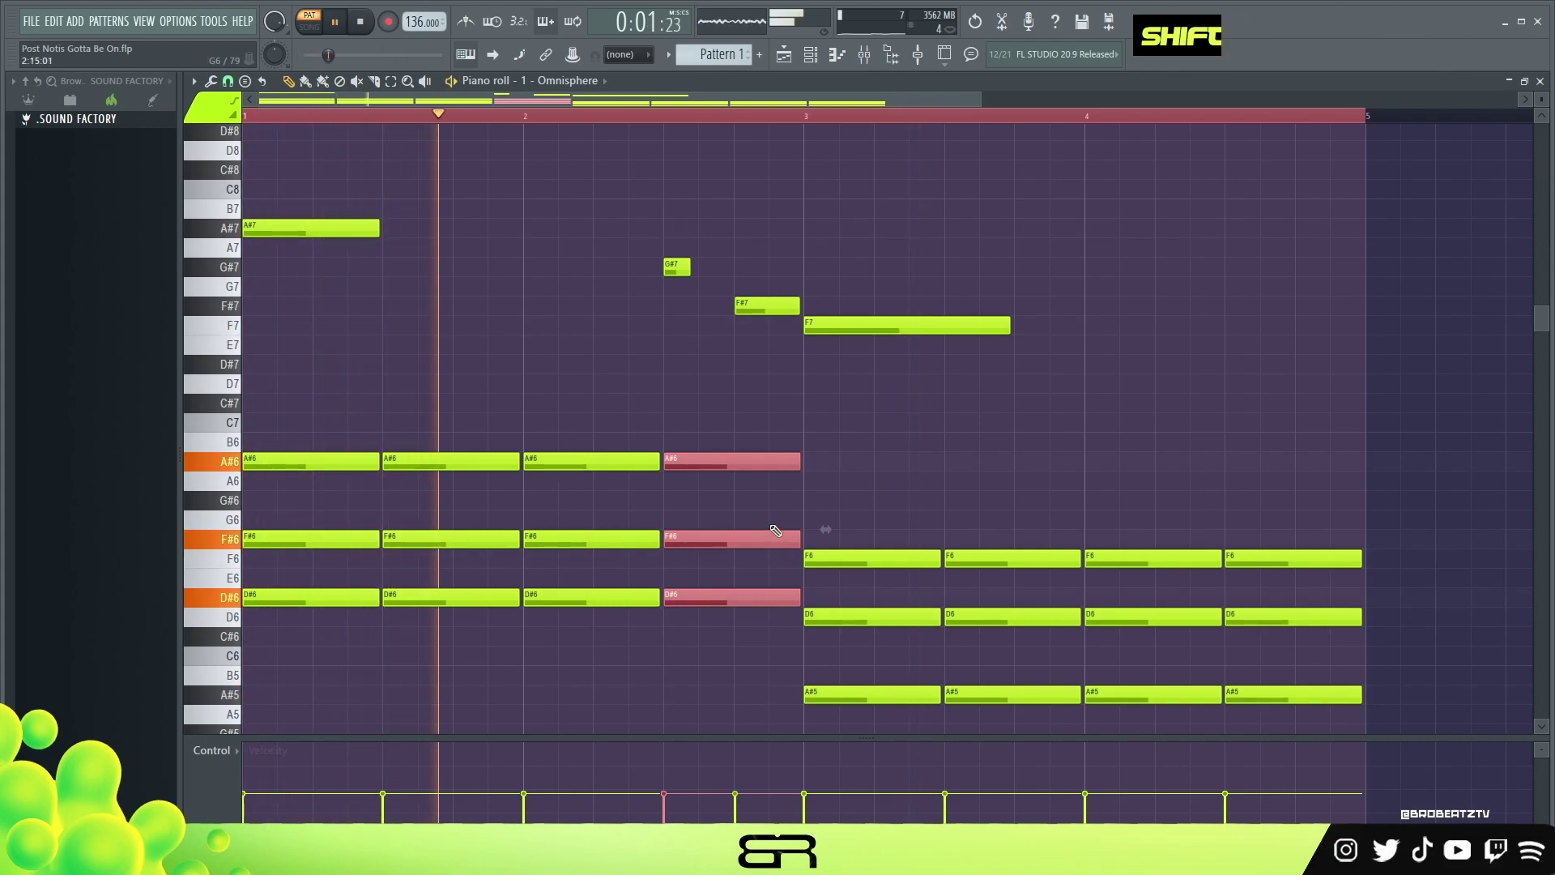
key("shift+space")
right_click(726, 328)
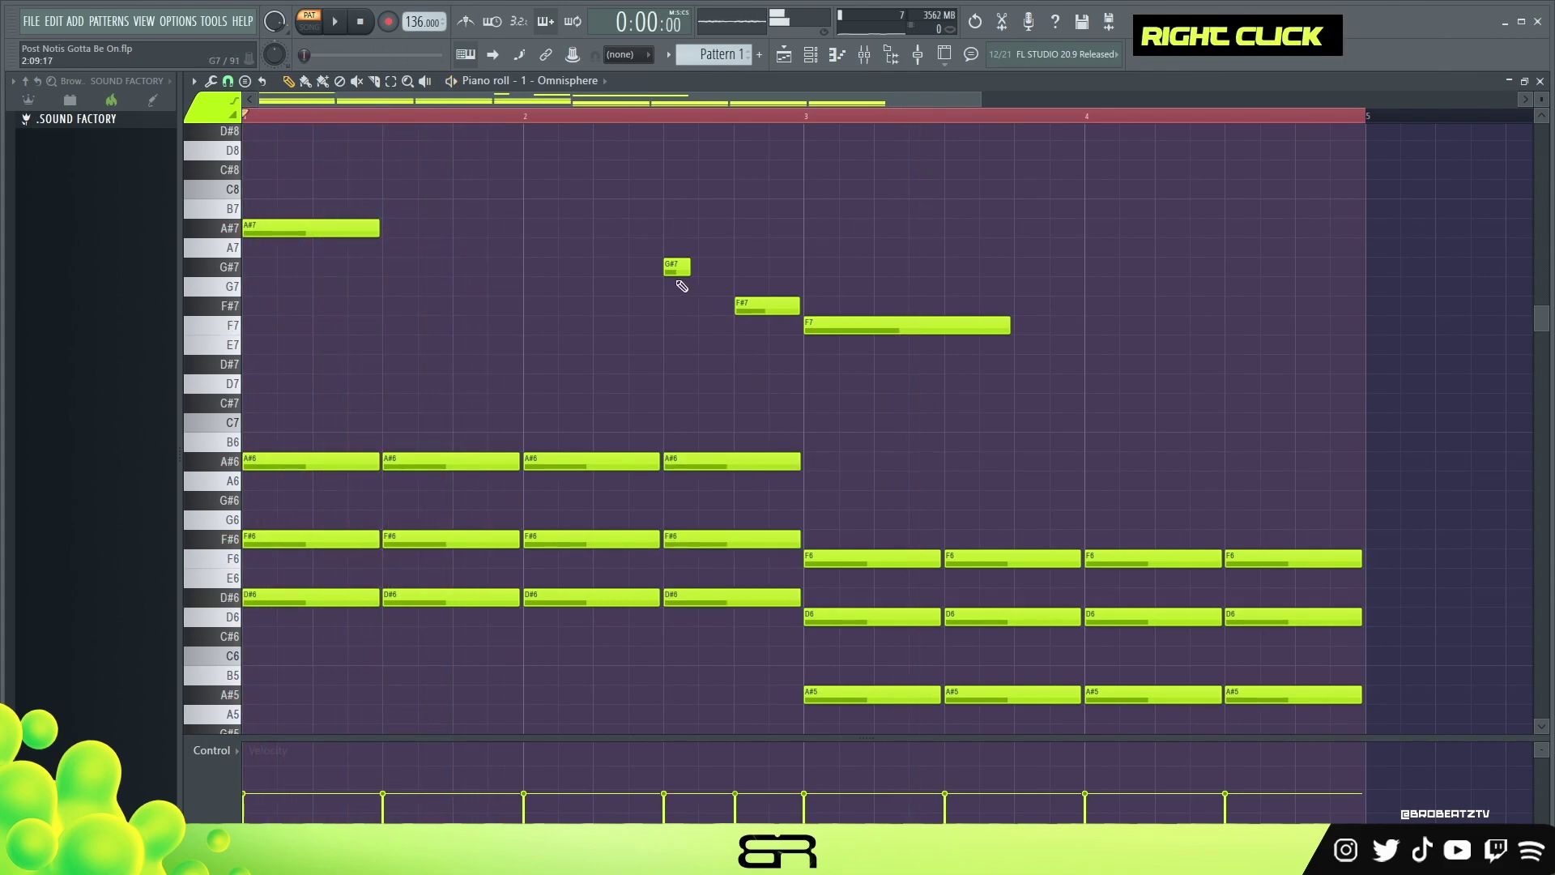
Step: Shorten the G#7 and F#7 notes, shift them closer to bar 3 and play back the pattern
key("space")
key("space")
left_click_drag(682, 272, 756, 273)
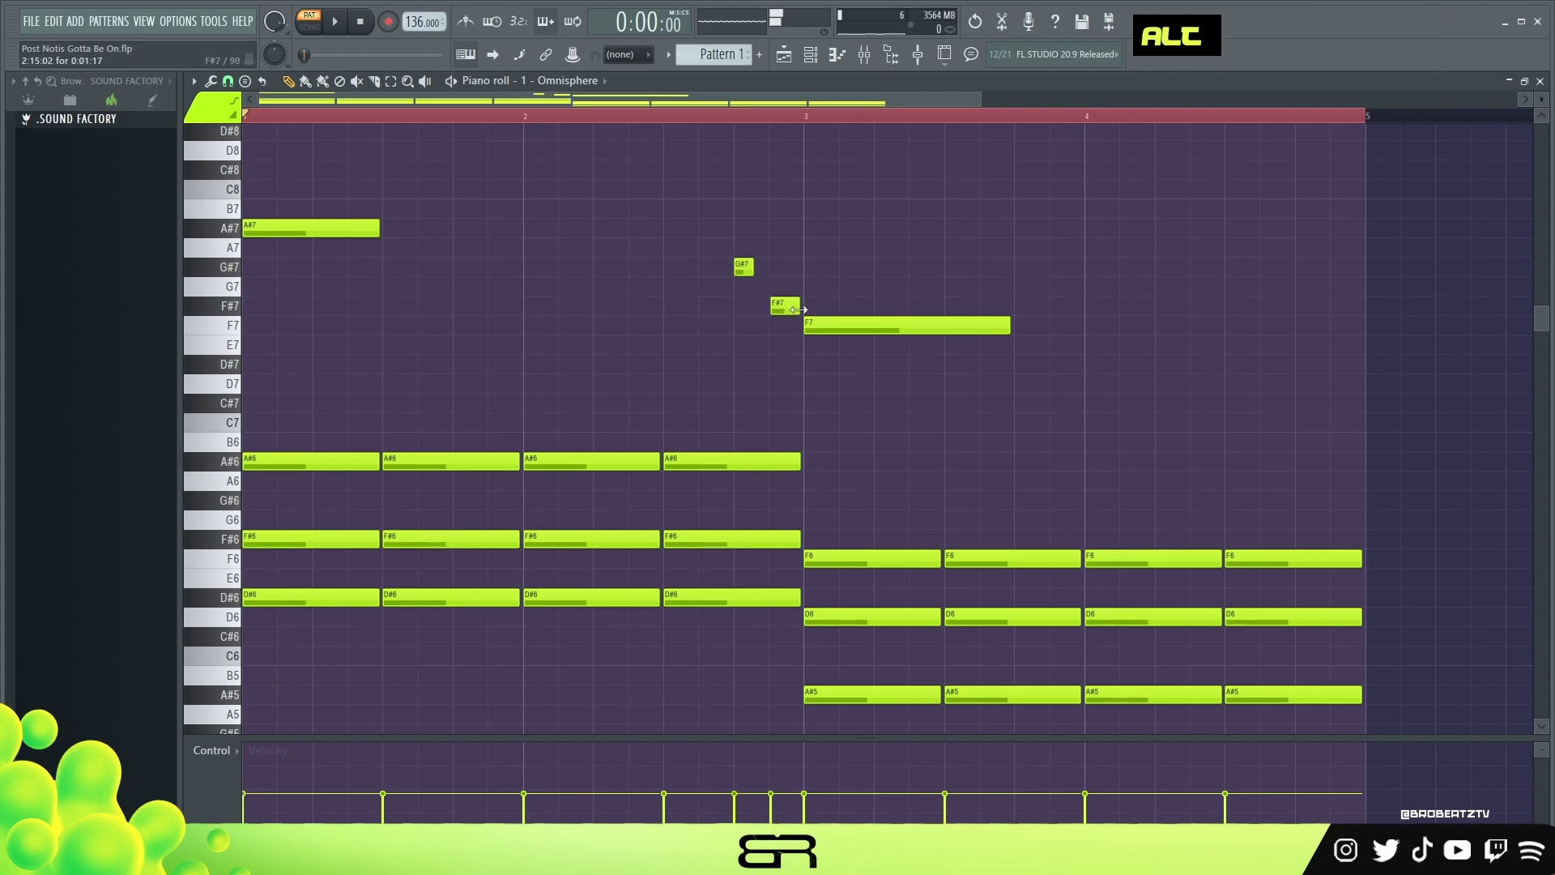
key("space")
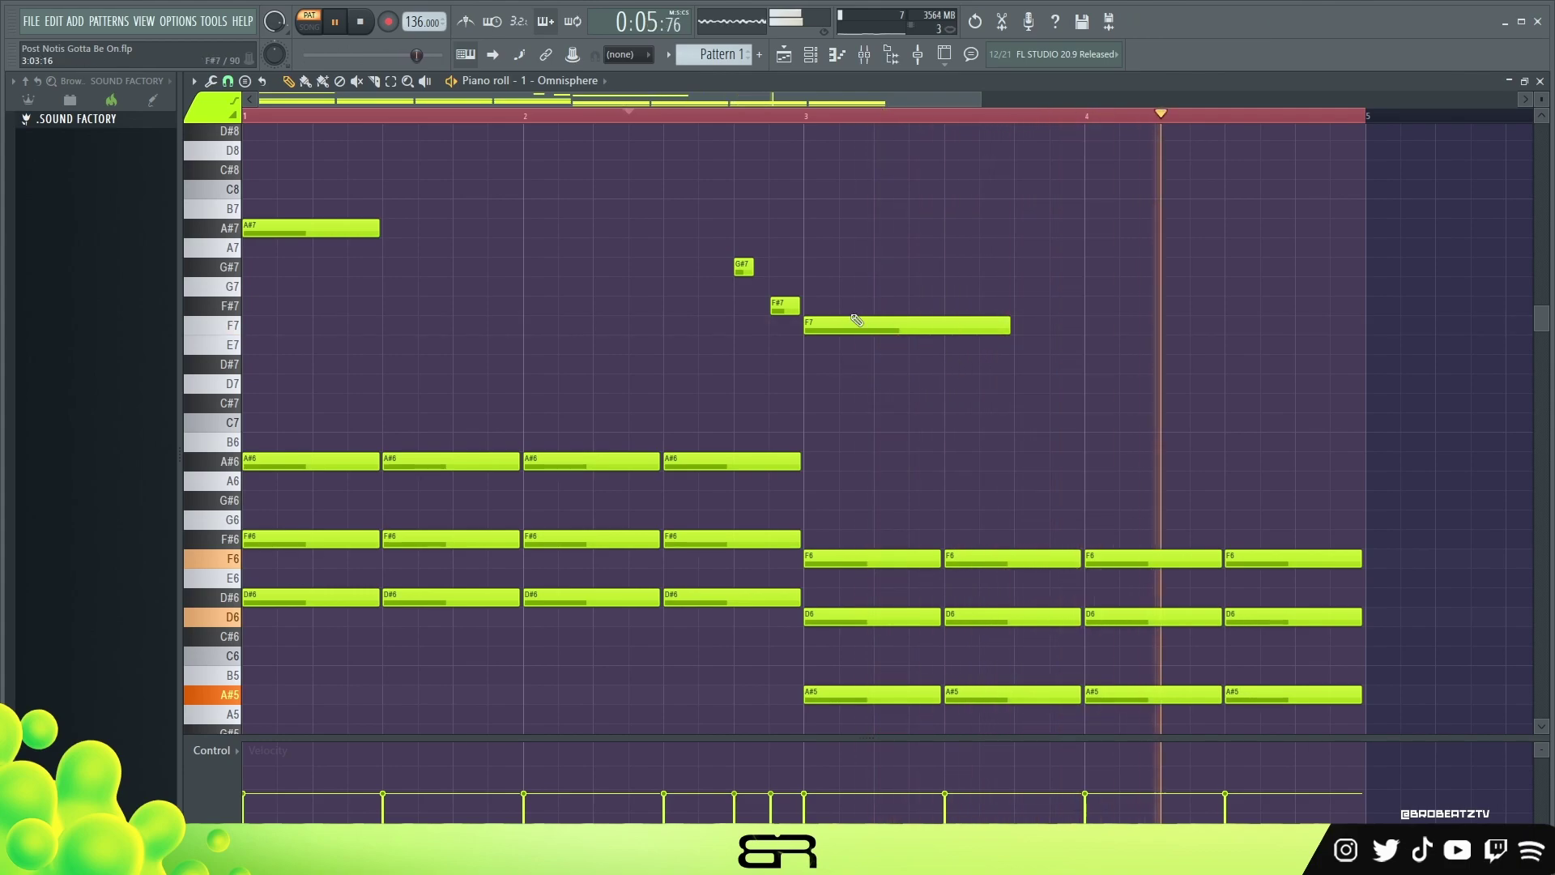
Step: Stop playback and nudge the F#7 note slightly earlier onto the grid line just before bar 3
key("space")
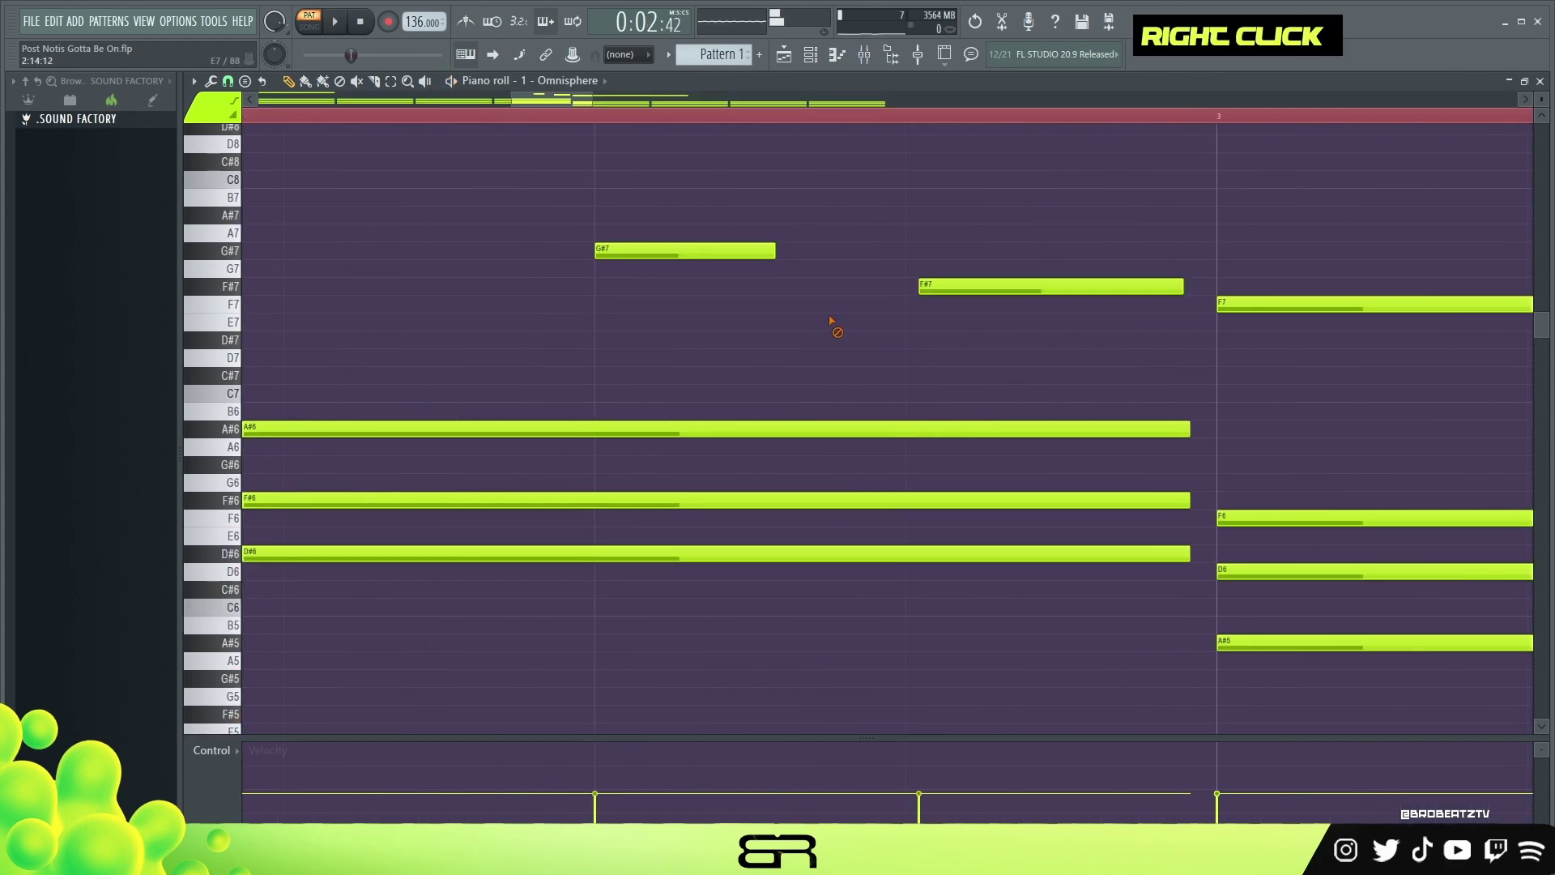
scroll(949, 290, "up", 2, "shift")
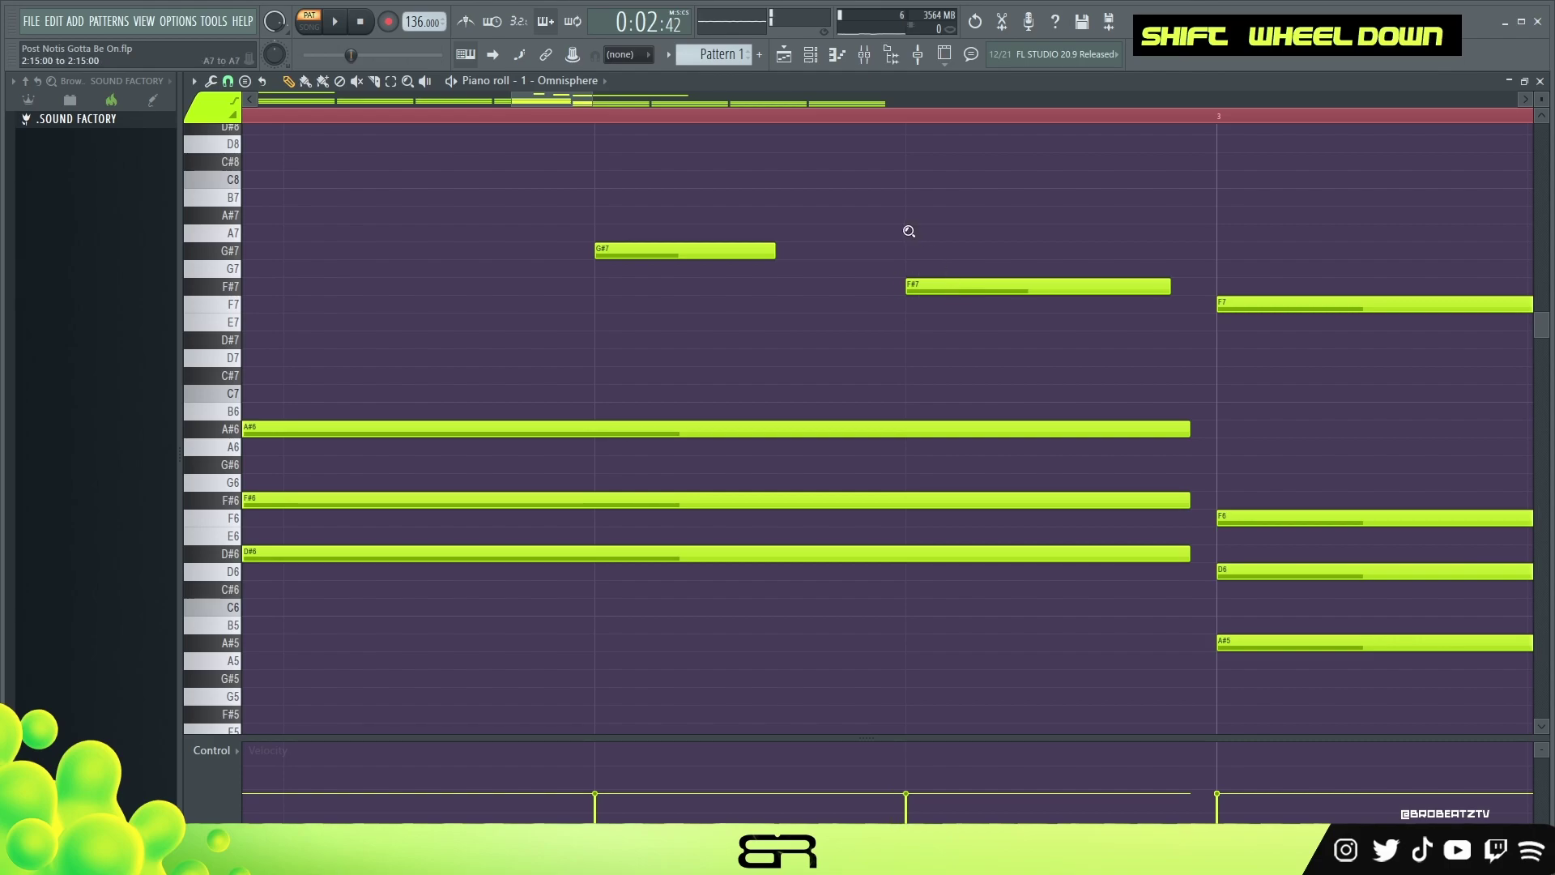
right_click(911, 231, "ctrl")
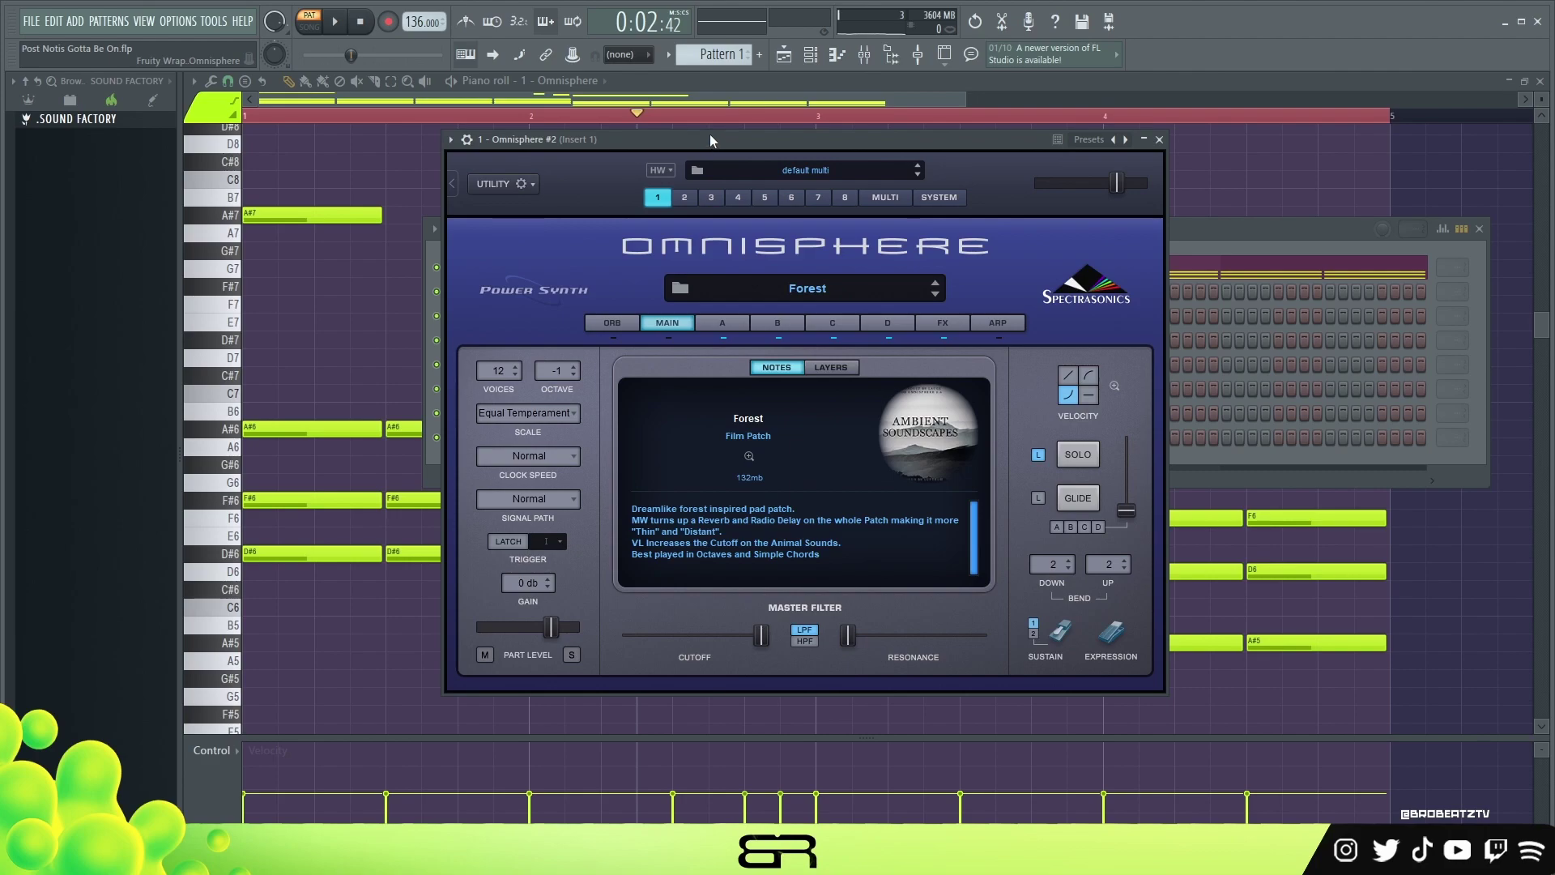
Step: Open the piano roll of the Omnisphere #2 channel, which uses the Forest patch
left_click(1211, 238)
right_click(558, 291)
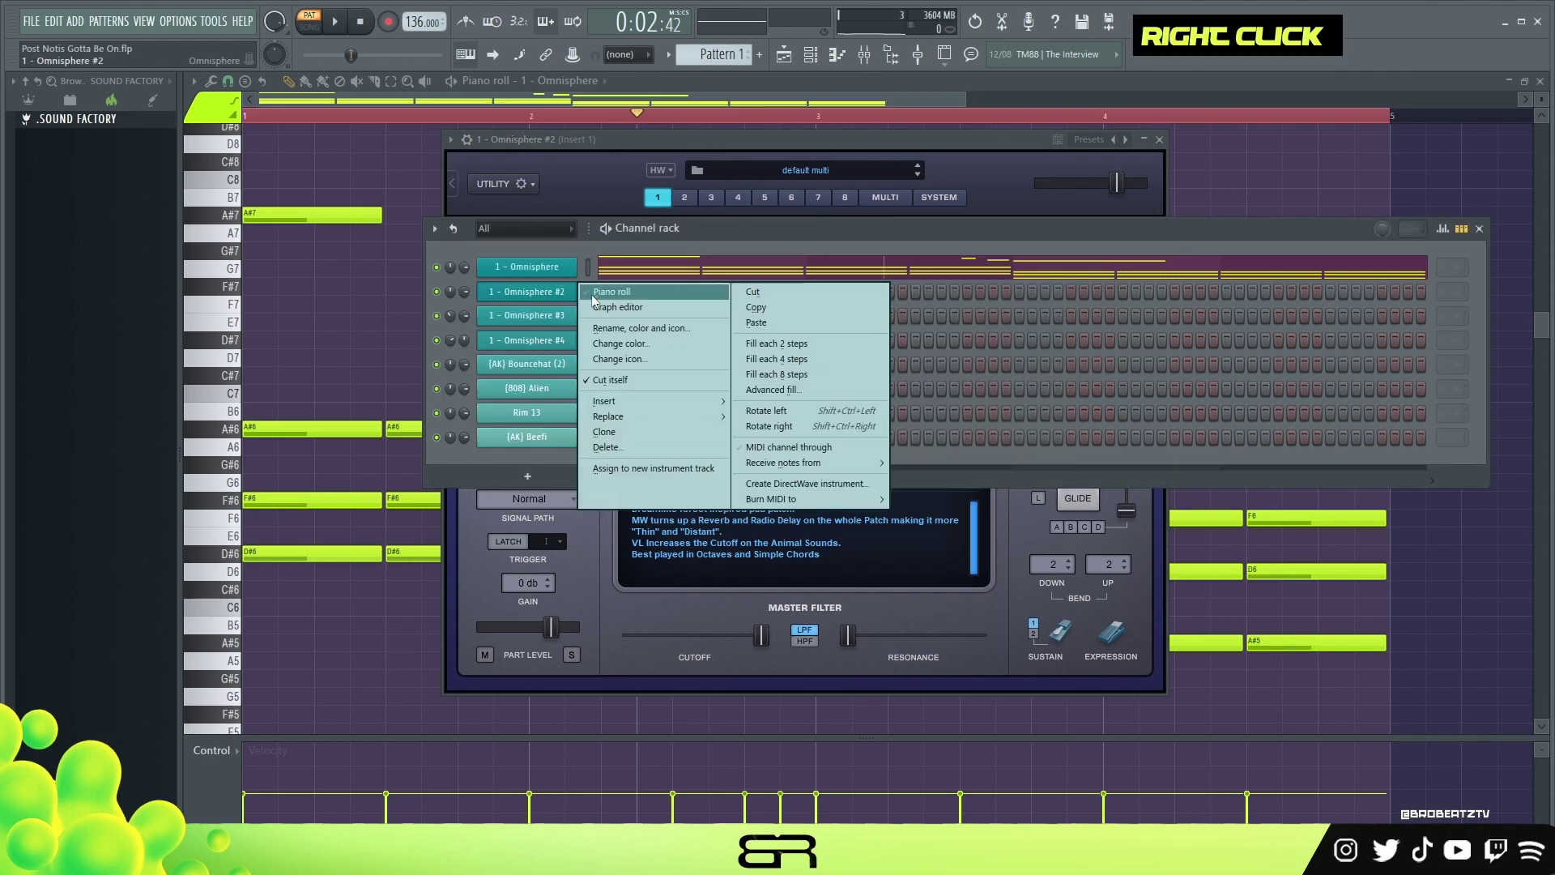
left_click(608, 292)
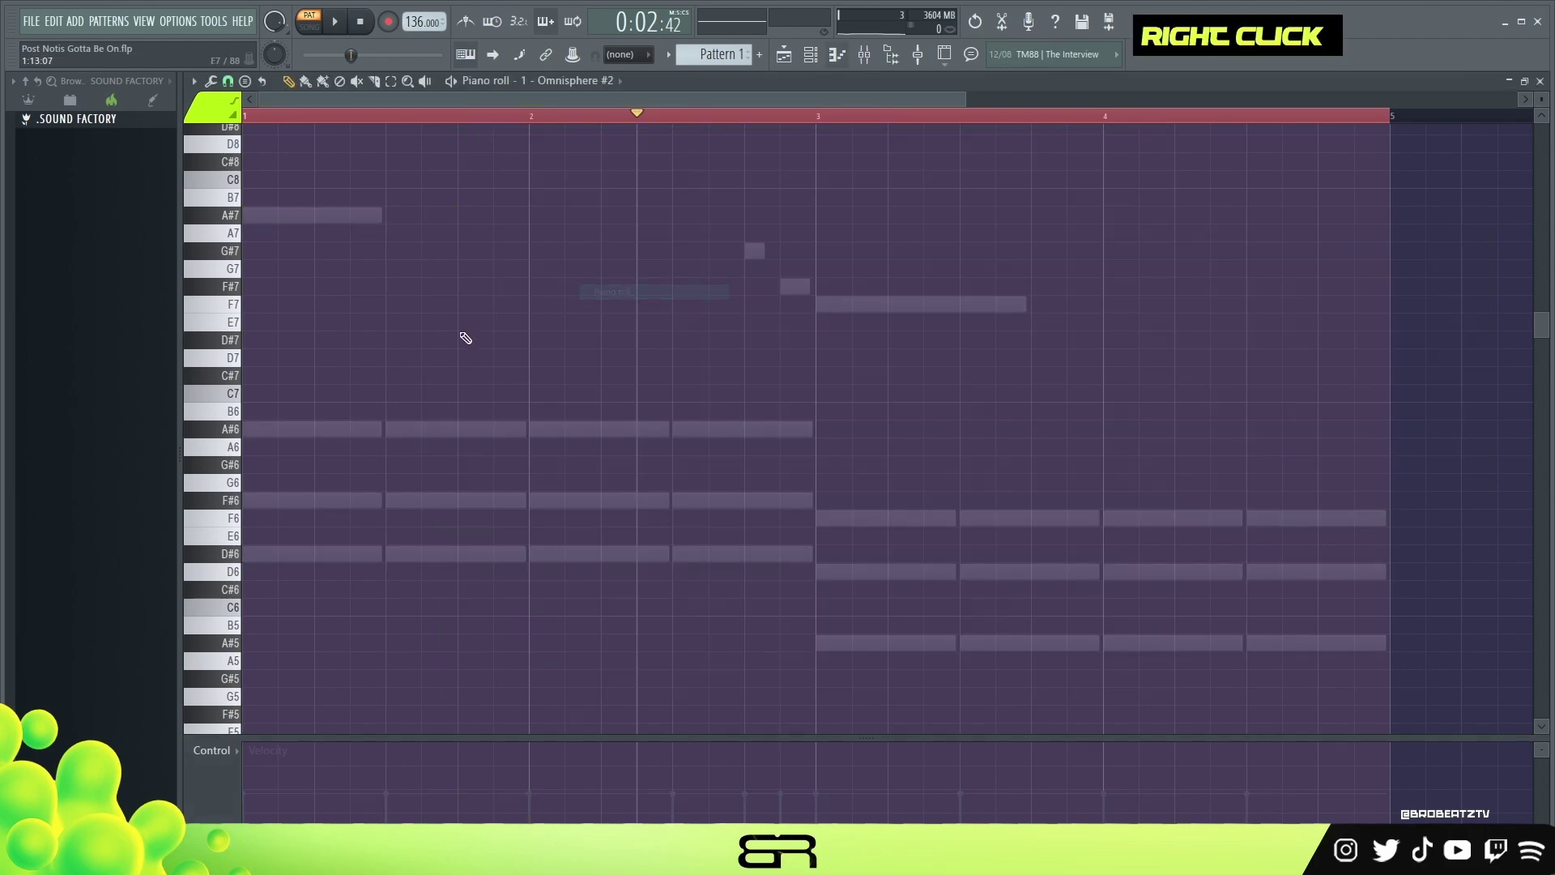
Step: Draw a D#6 note about three beats long at bar 1, copy it to A#5 at bar 3, and play back the pattern
right_click(285, 553)
left_click_drag(271, 554, 470, 559)
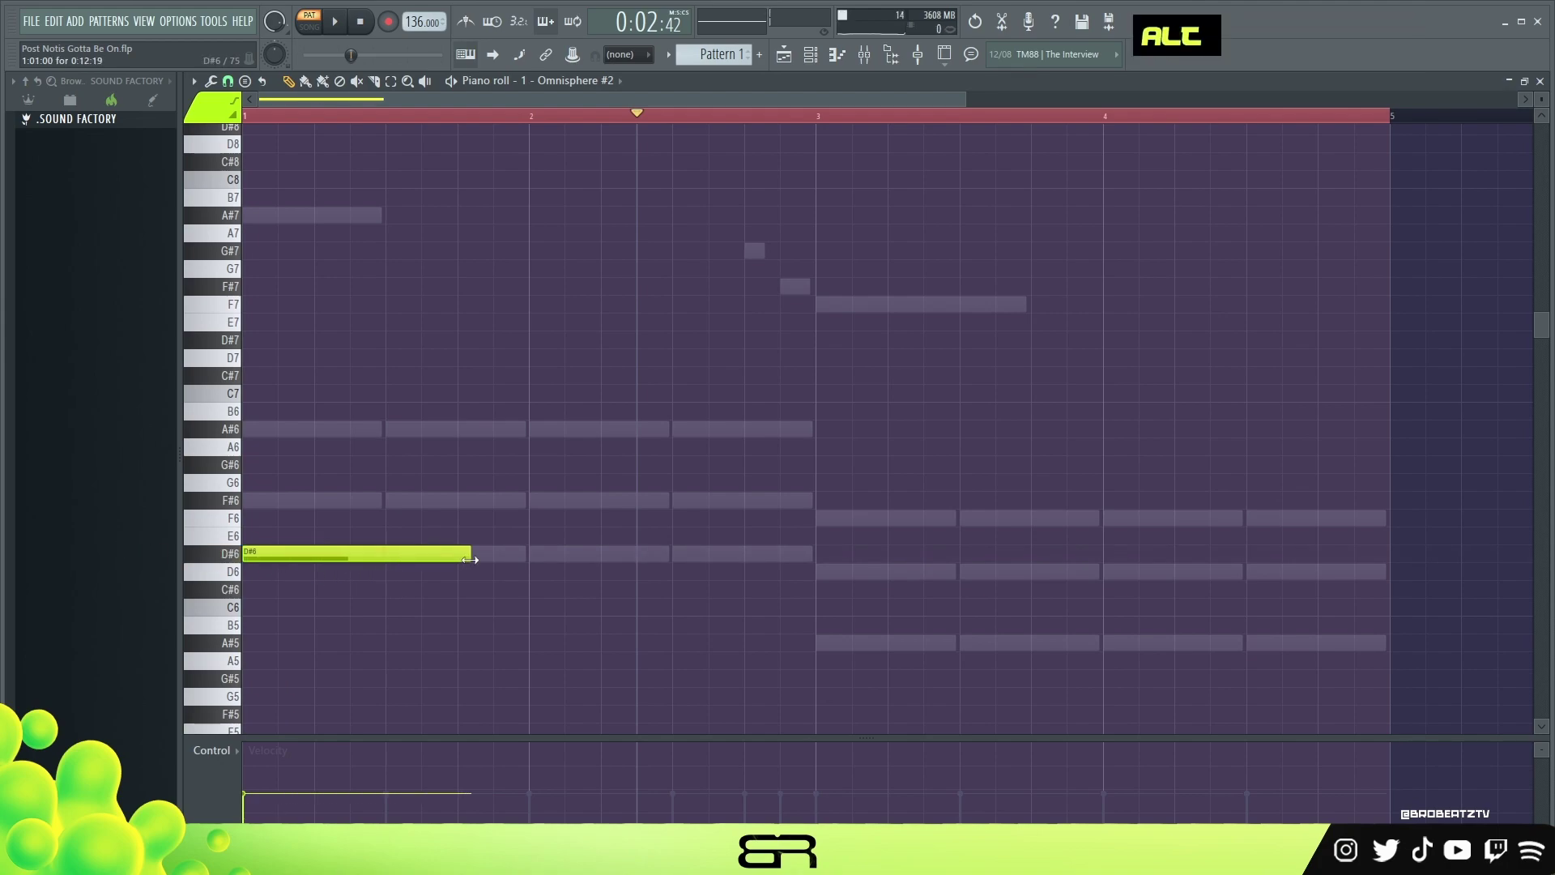
left_click(453, 553, "ctrl")
left_click_drag(316, 554, 895, 646)
key("space")
key("space")
key("space")
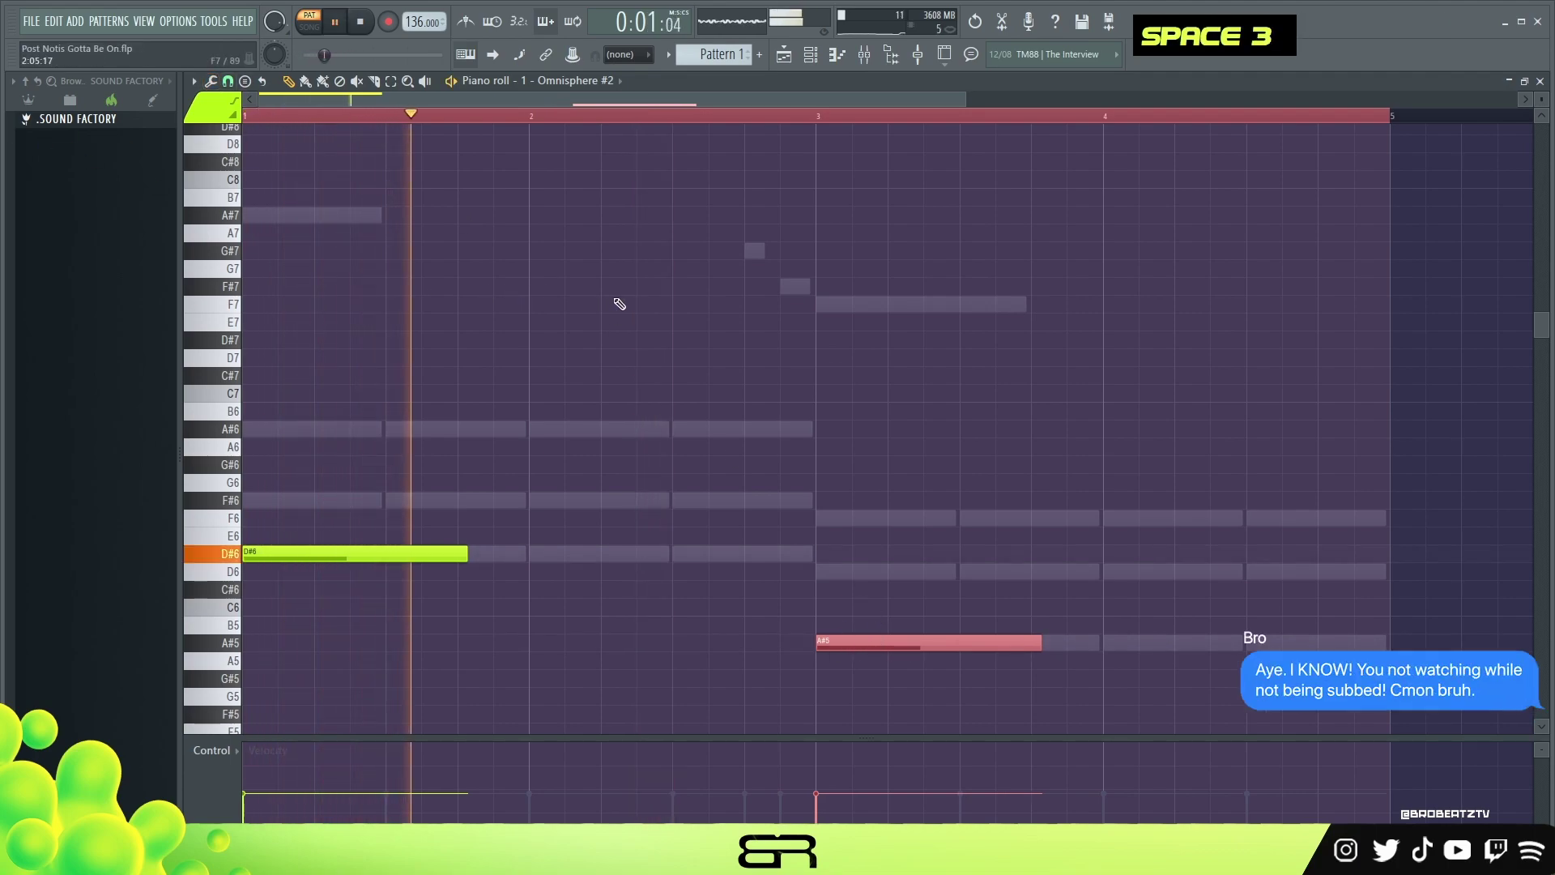
Step: Lengthen both the D#6 and A#5 notes to about one bar each
key("ctrl+a")
left_click_drag(467, 554, 524, 554)
right_click(611, 486)
Step: Raise the velocity of both Forest pad notes slightly and play the pattern from the start
scroll(826, 416, "down", 2)
key("ctrl+a")
scroll(826, 417, "up", 2, "alt")
right_click(830, 411)
key("space")
key("space")
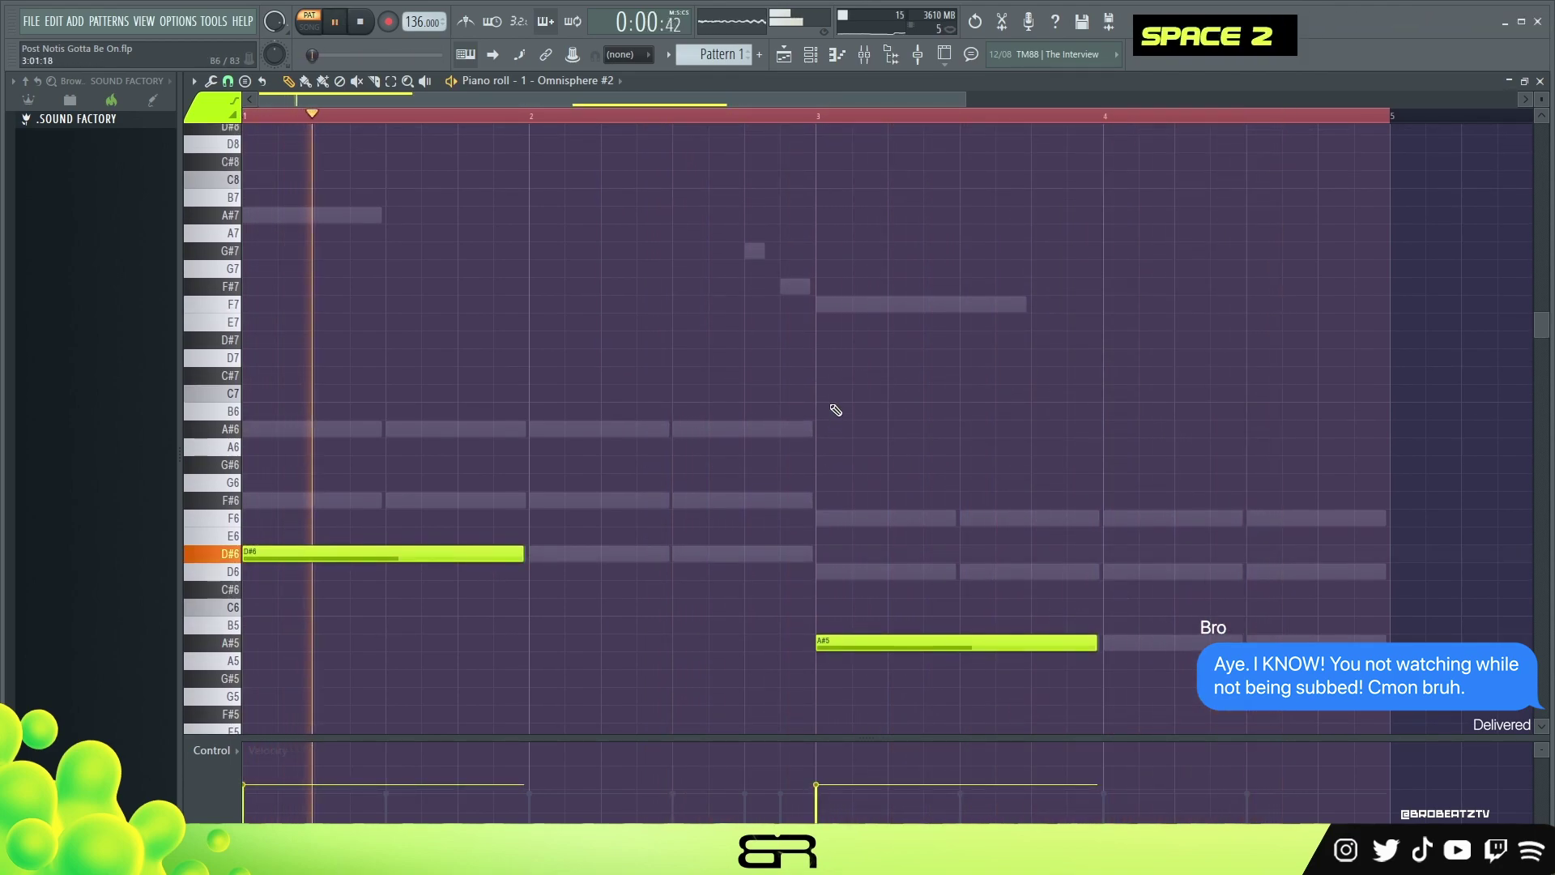
Step: Raise the velocity of both pad notes in two further small increments while listening, and stop playback
key("alt")
key("ctrl+a")
scroll(839, 408, "up", 2, "alt")
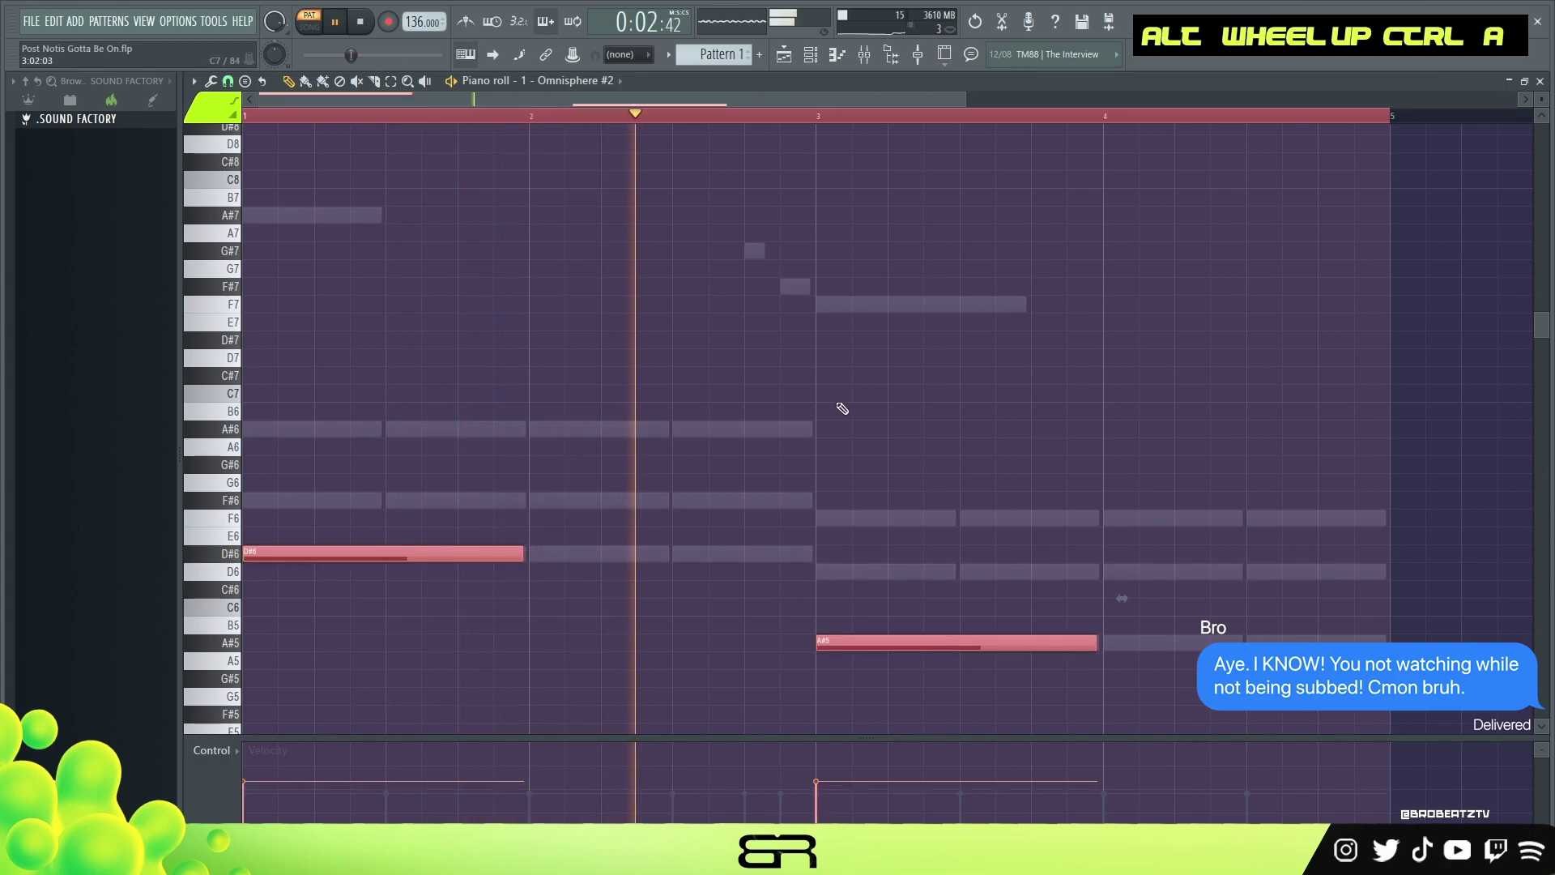
right_click(992, 406)
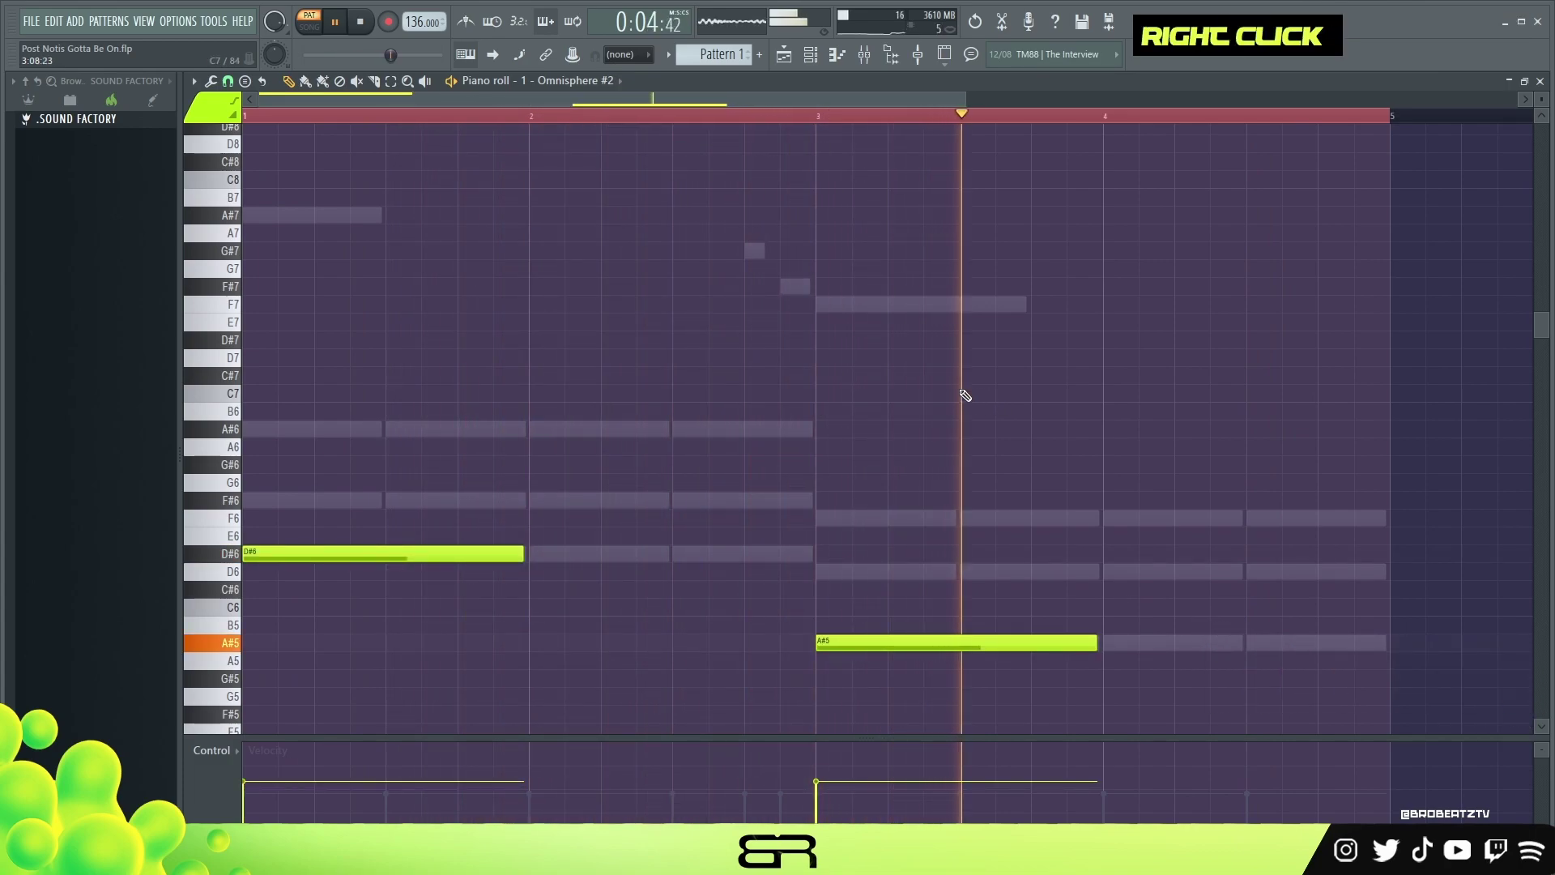
key("alt")
key("ctrl+a")
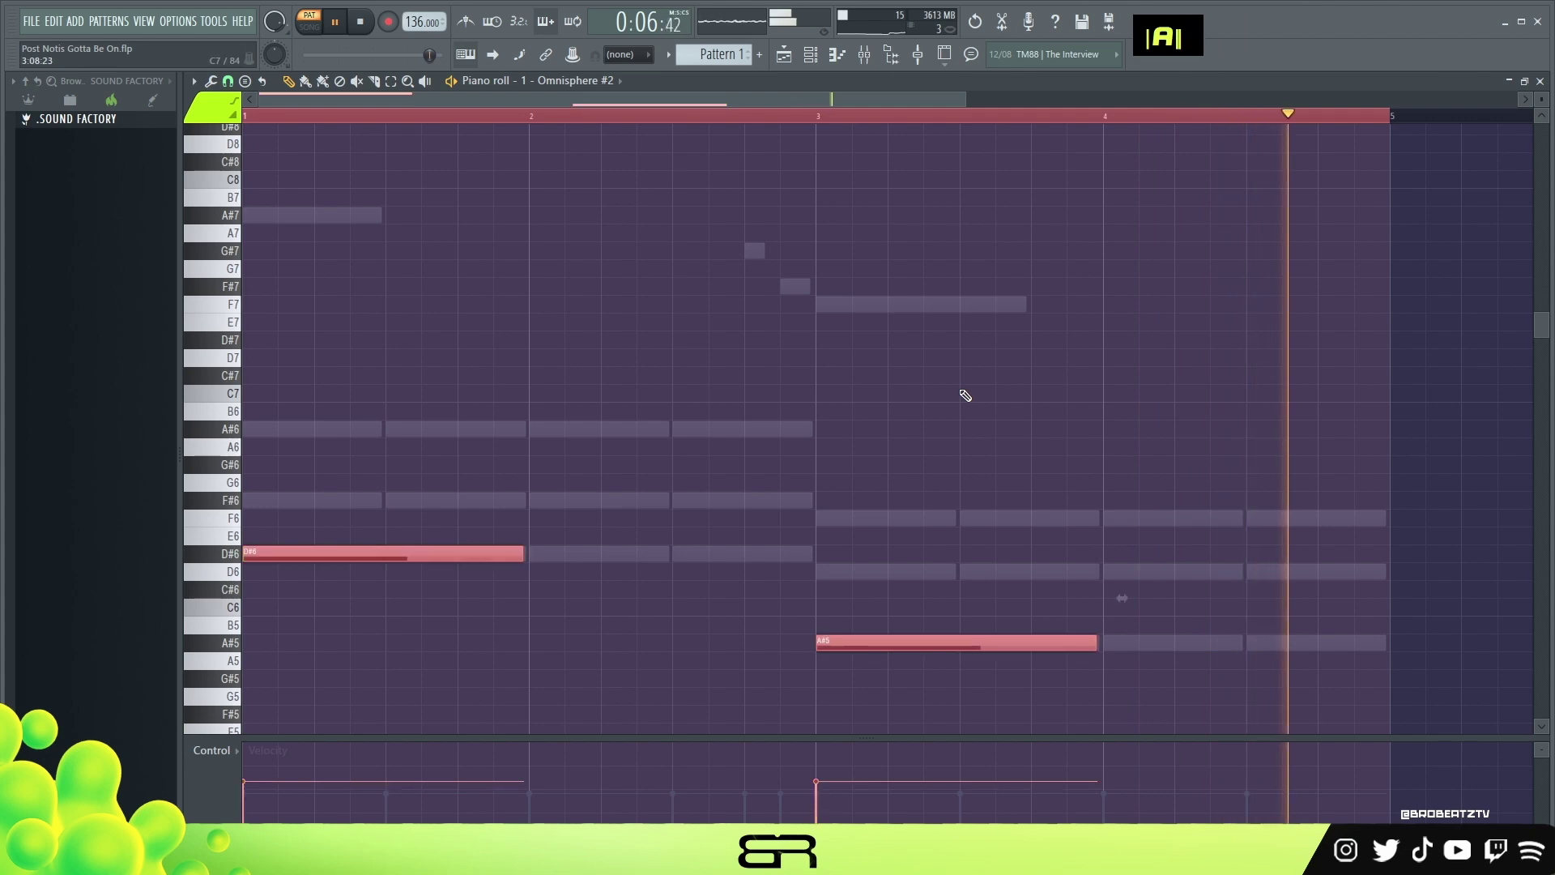
key("space")
scroll(910, 385, "up", 2, "alt")
right_click(909, 386)
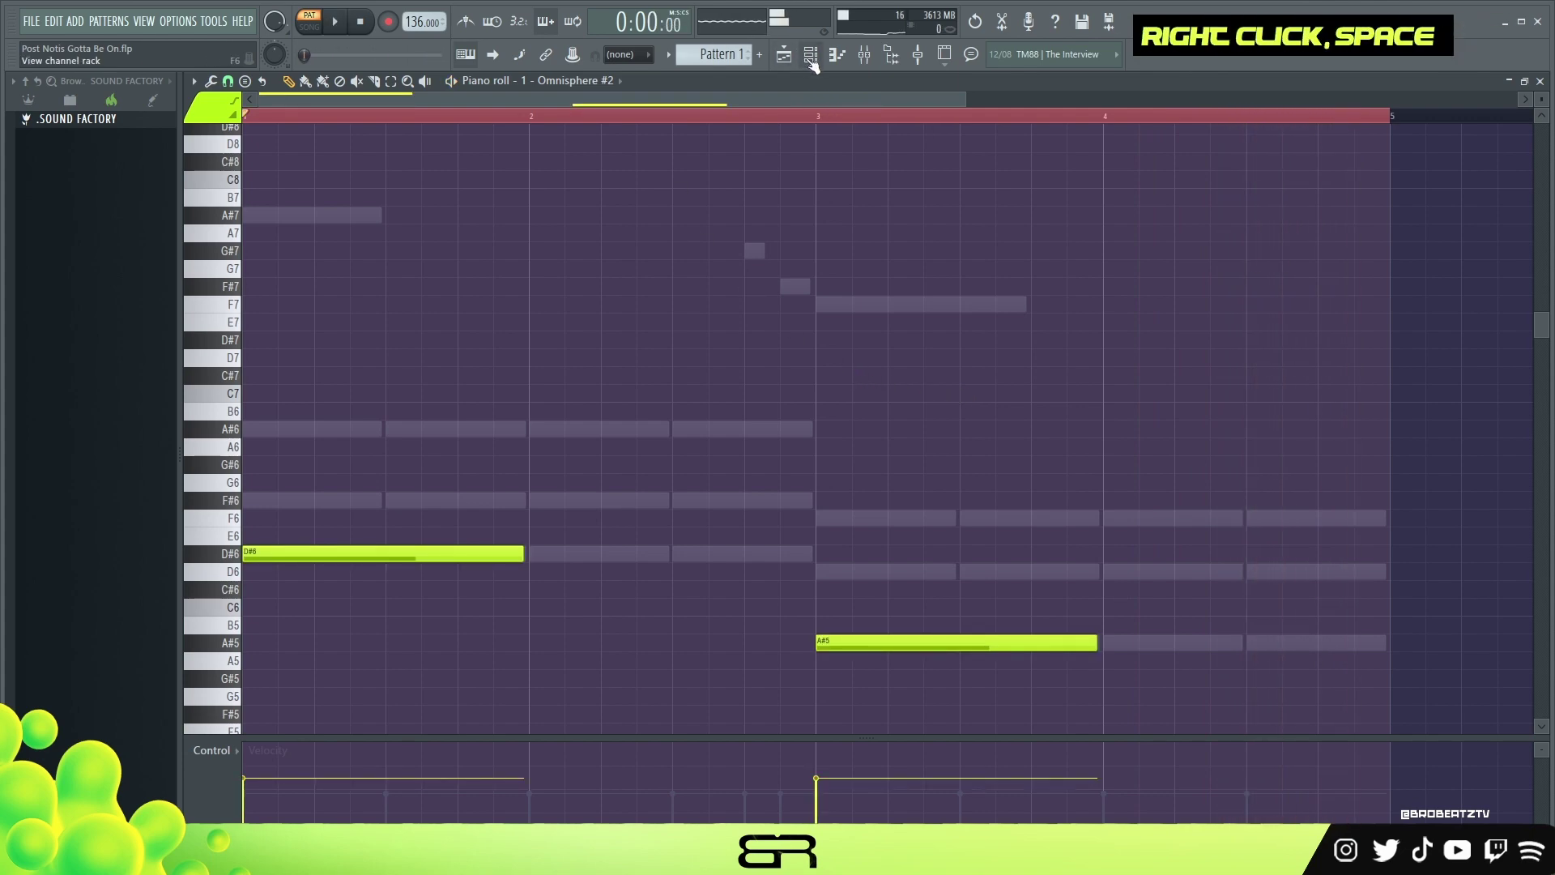
Step: Open the Omnisphere #3 channel with the Guitarish patch and its empty piano roll
left_click(811, 58)
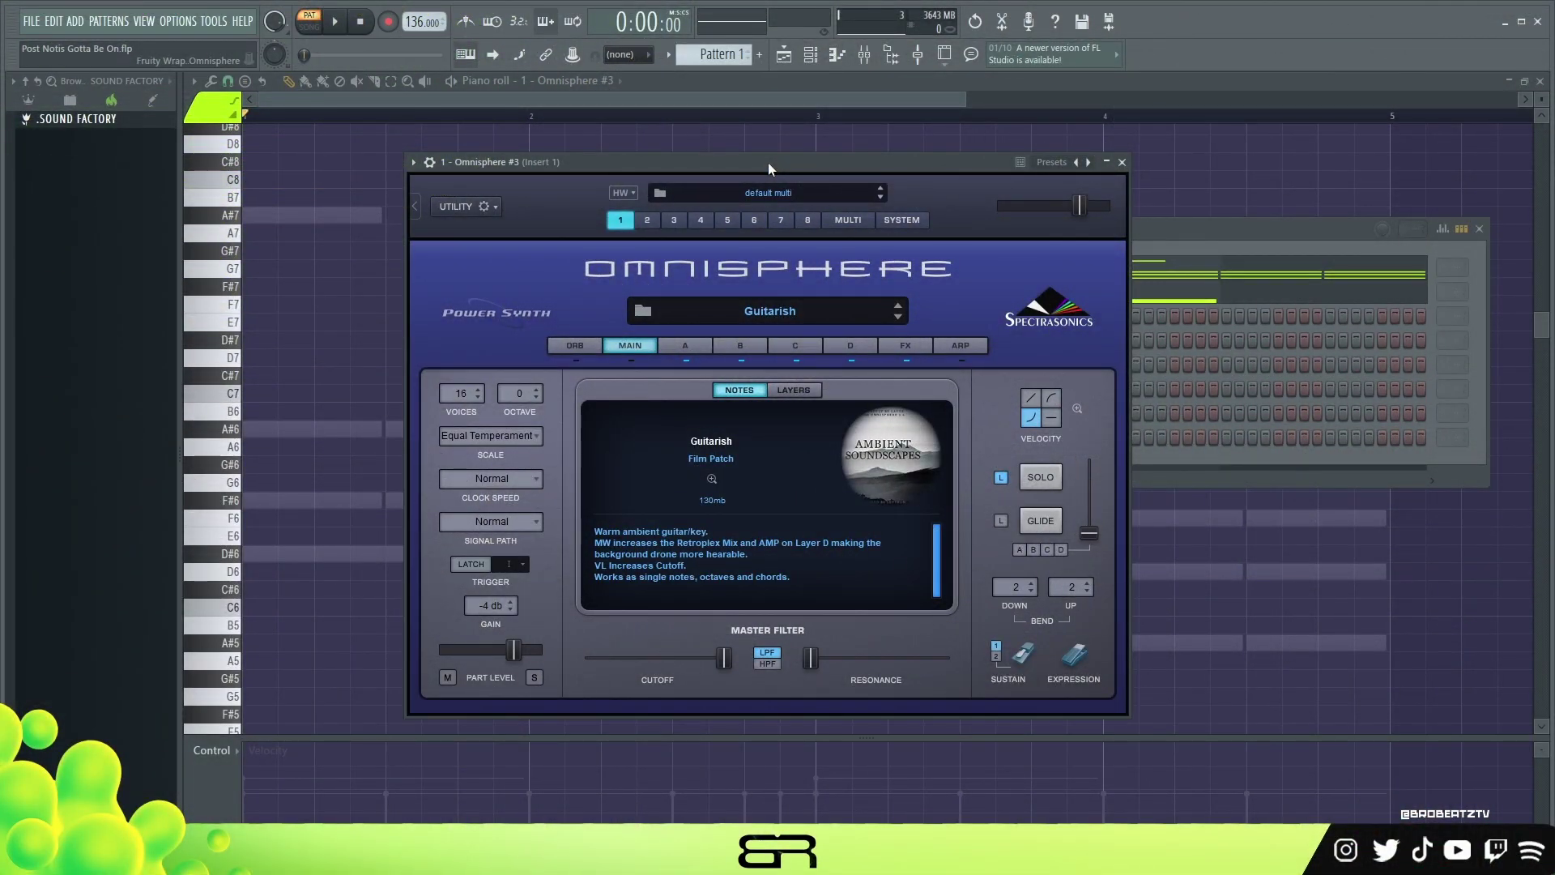
left_click(798, 105)
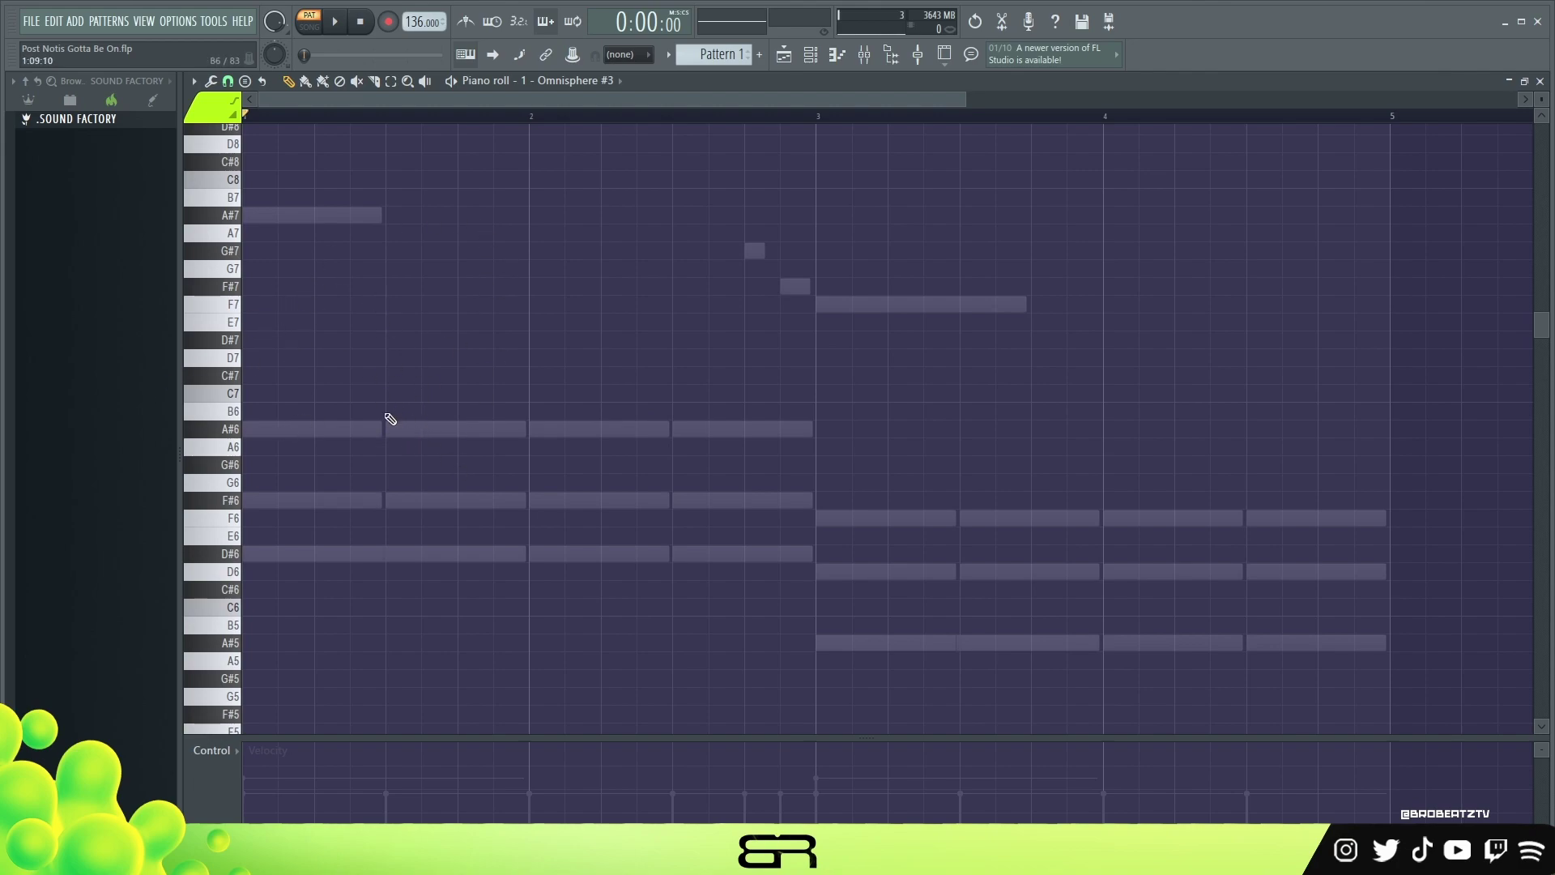
Step: Try a melody of overlapping one-bar notes A#6, F#6, D#6, F#6 and D6 from bar 1 onward while the pattern plays
left_click(218, 429)
key("space")
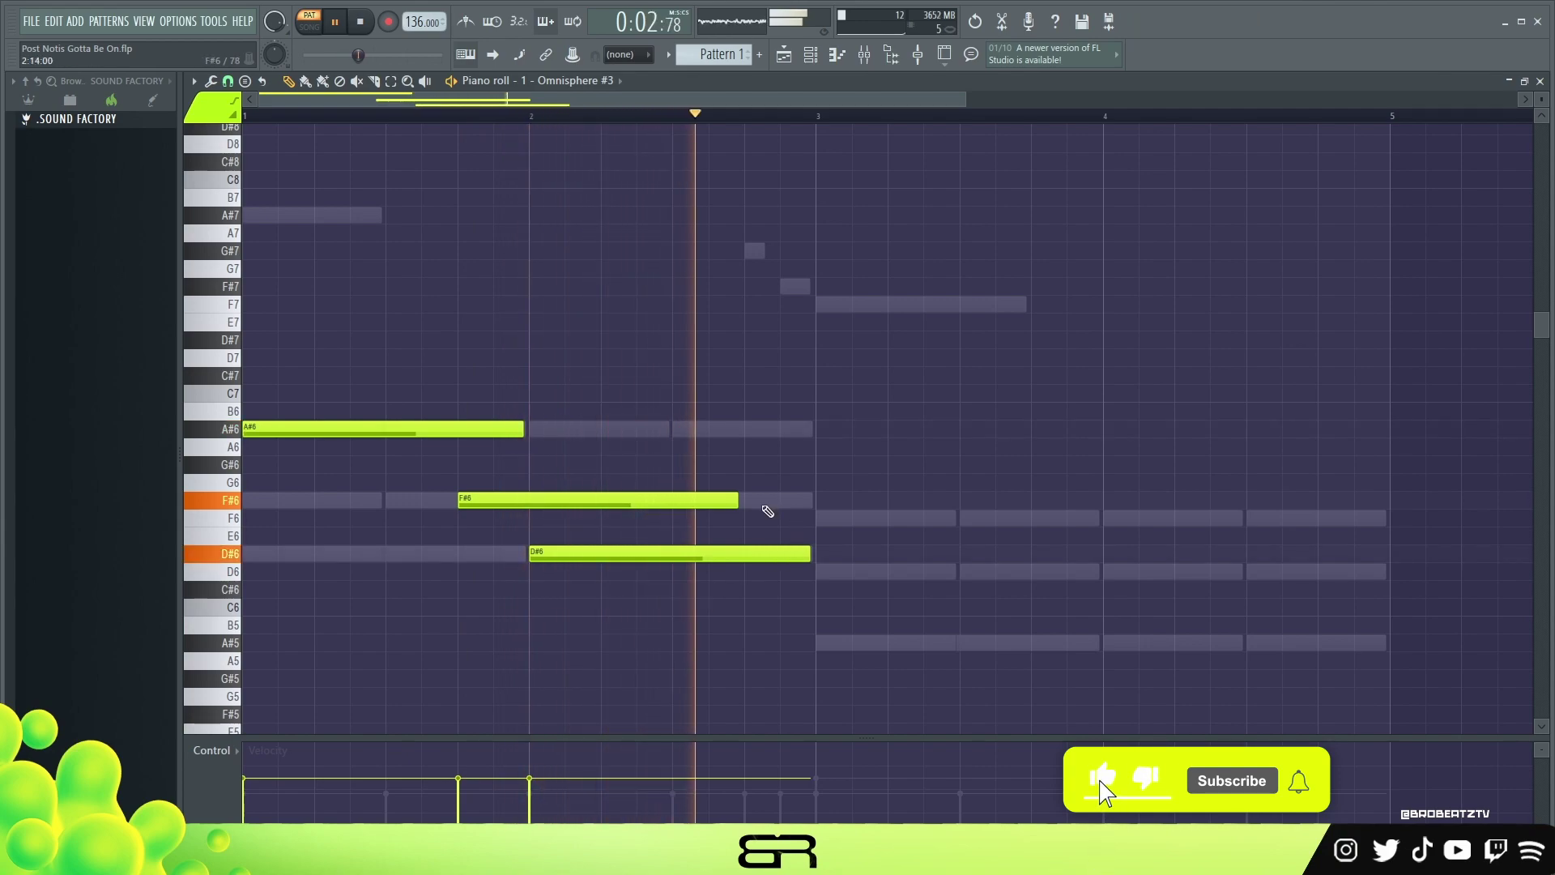
left_click(898, 573)
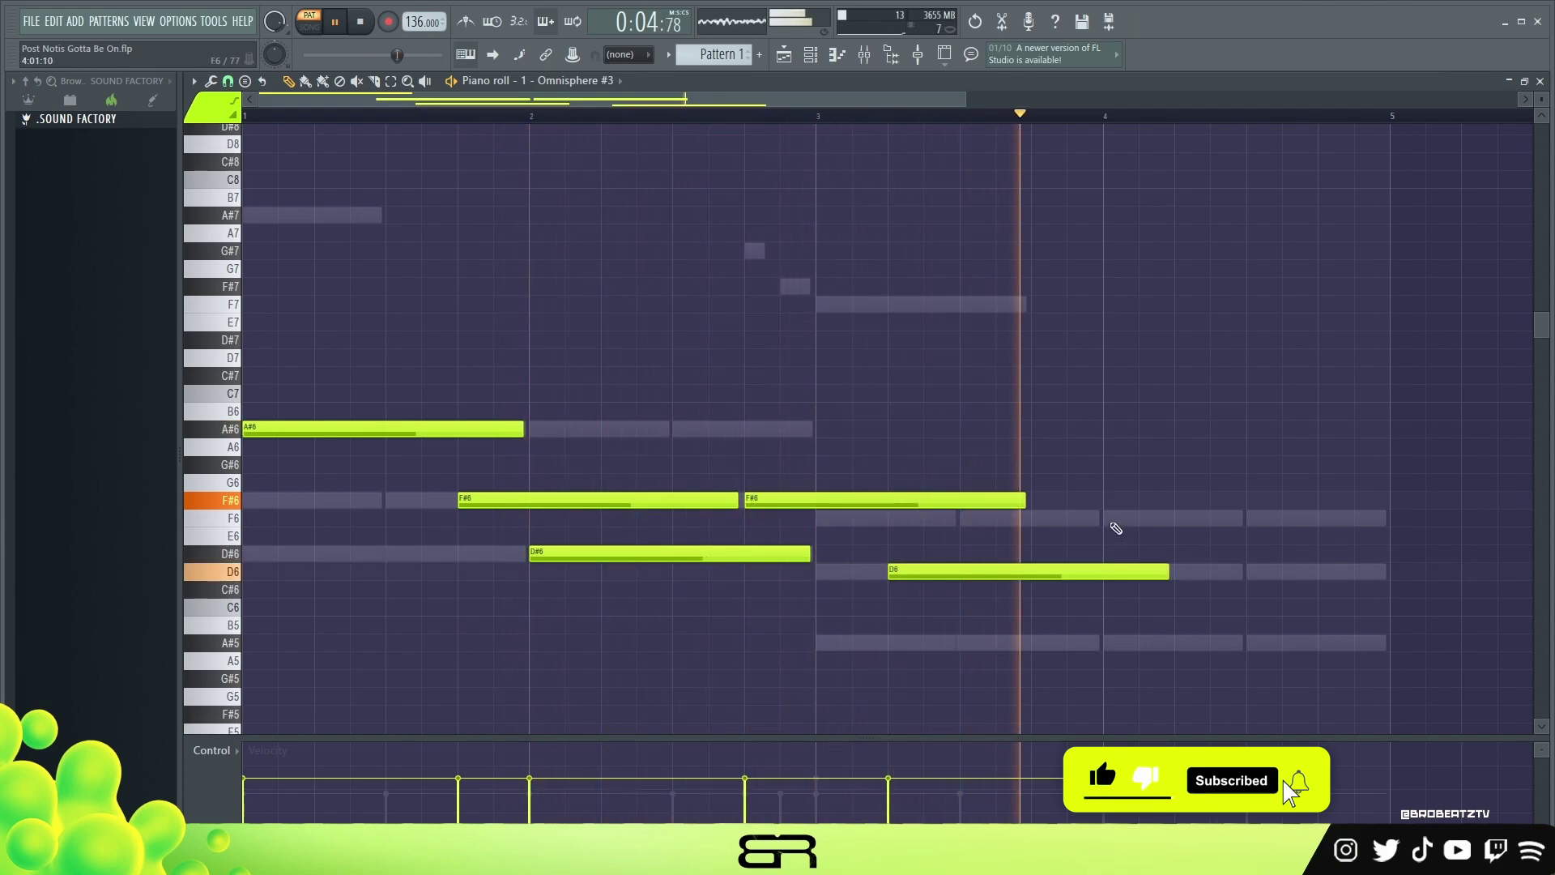
left_click(1109, 519)
Step: Delete all the trial melody notes from the Guitarish piano roll
right_click(1184, 517)
right_click(1053, 571)
right_click(712, 553)
right_click(567, 500)
right_click(809, 500)
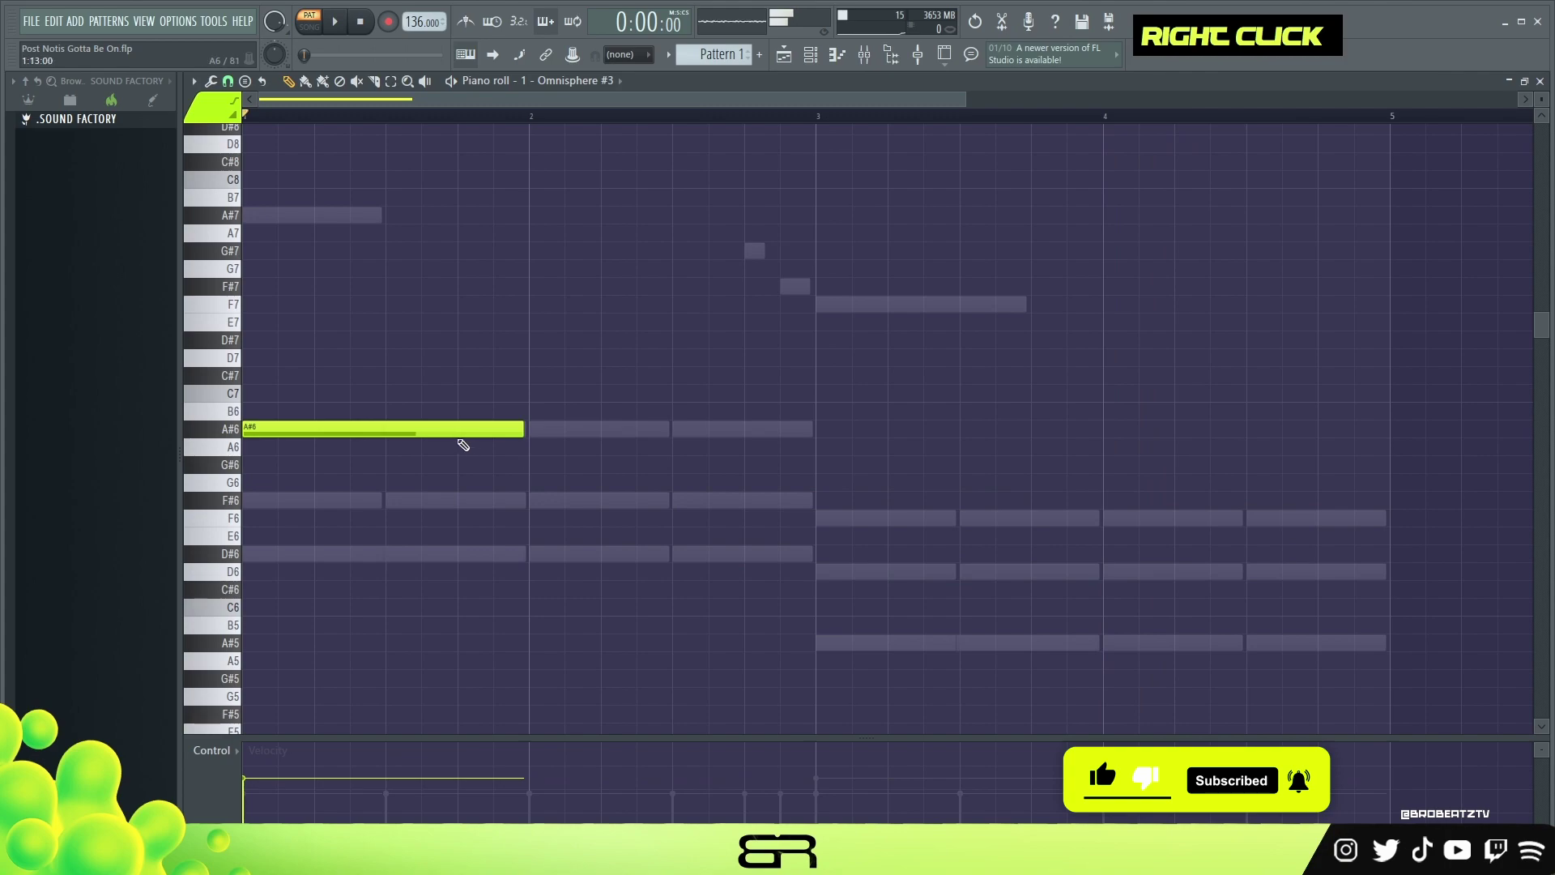
right_click(510, 429)
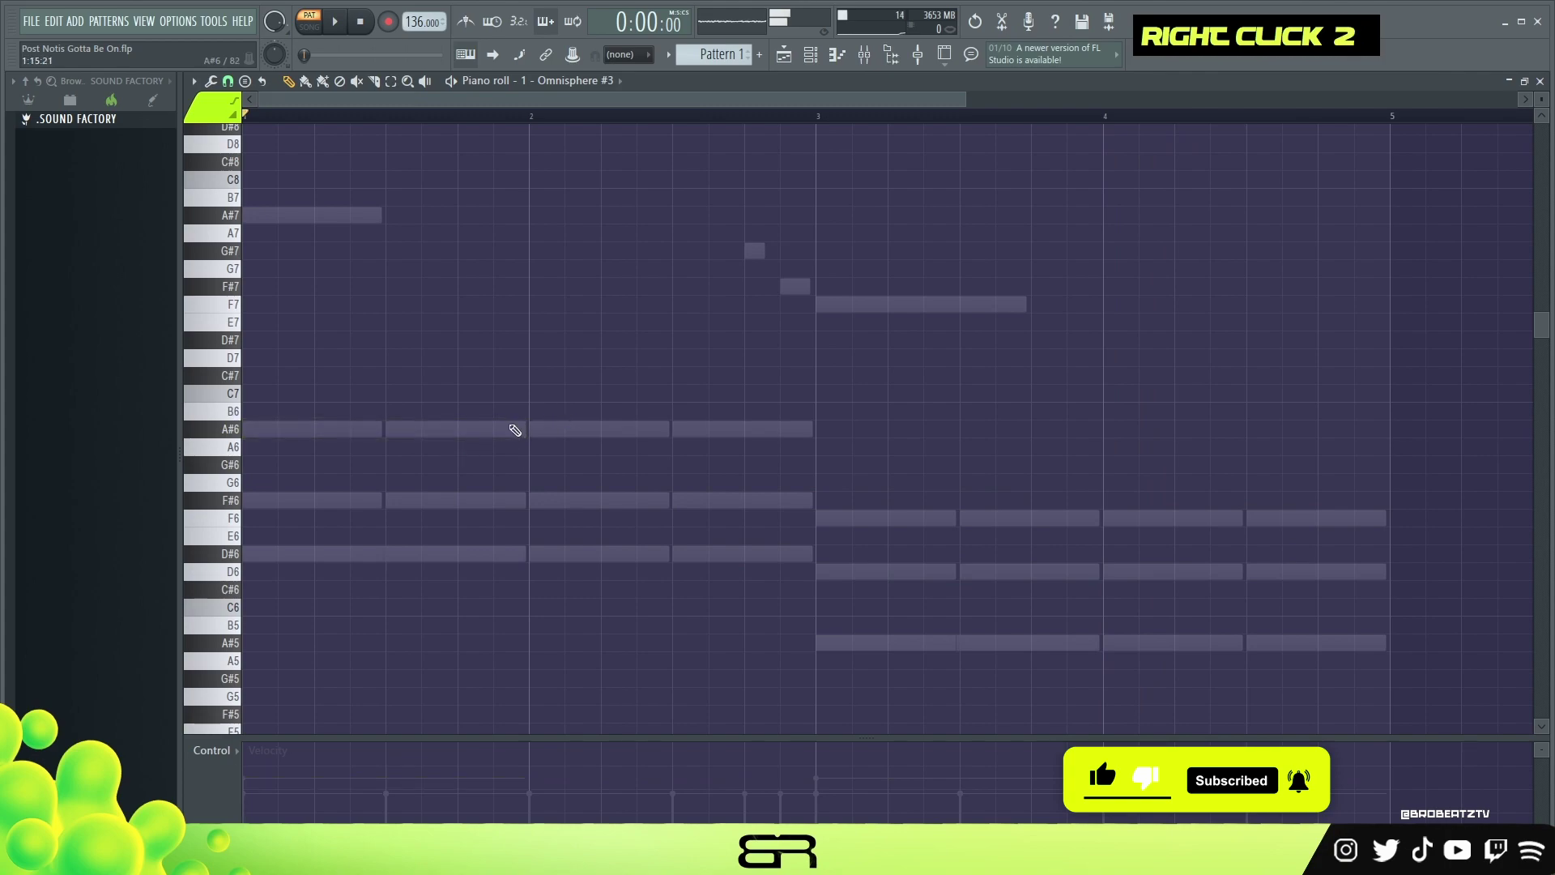
Step: Place a one-bar D#6 note at the start of bar 1 and a one-bar A#5 note on beat 4
left_click(275, 554, "ctrl")
left_click(294, 429, "ctrl")
key("ctrl+Down")
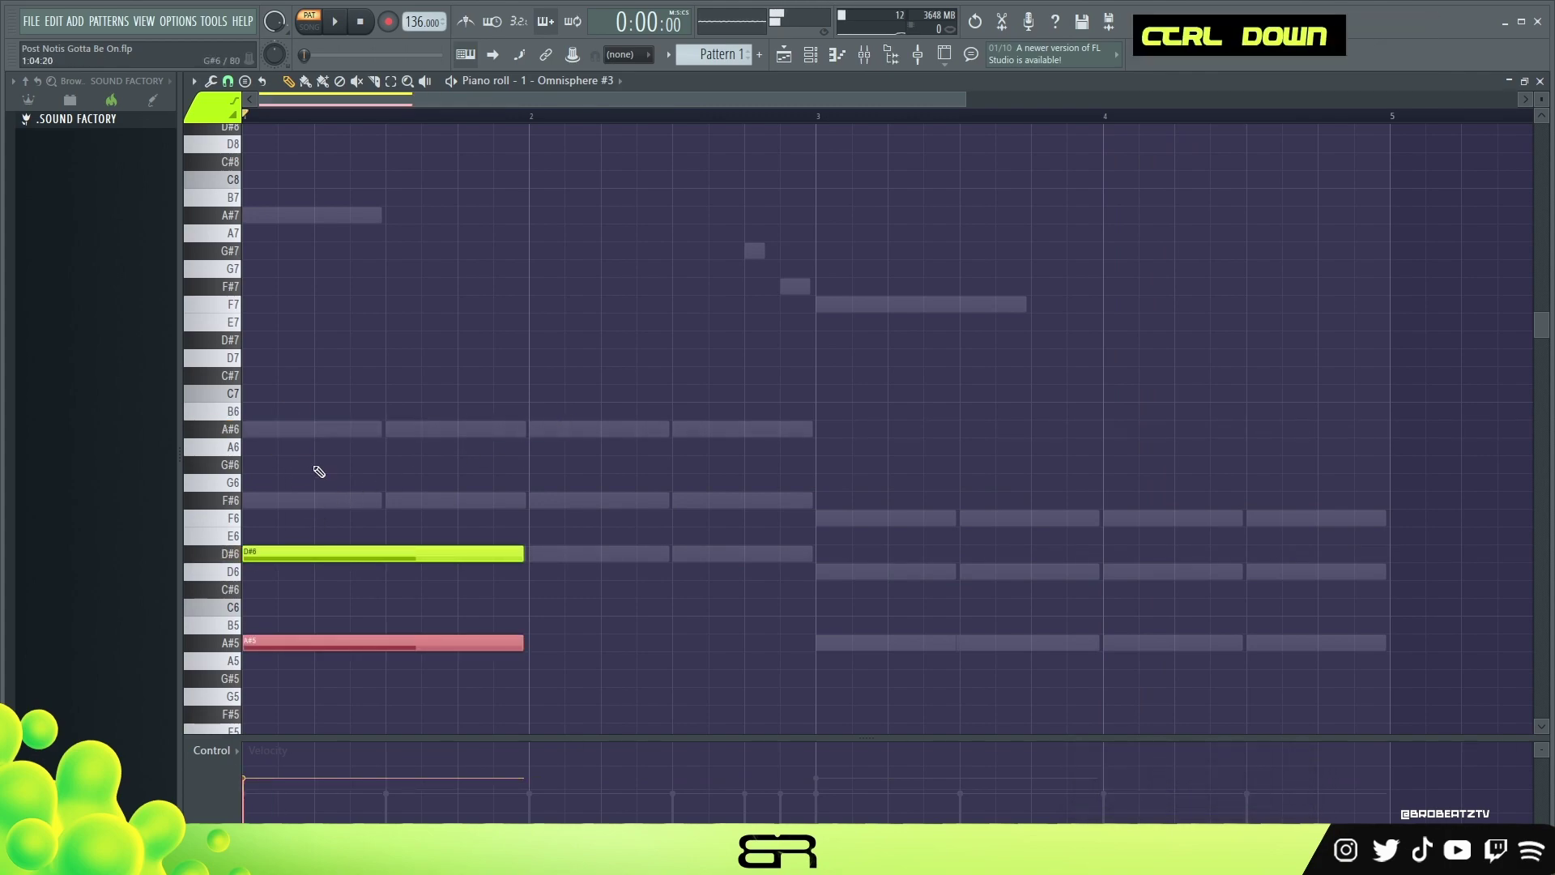
left_click_drag(281, 643, 495, 642)
Step: Add a one-bar F6 note on beat 2 of bar 1 and audition the three-note phrase several times
right_click(358, 490)
left_click_drag(321, 500, 329, 518)
key("space")
key("space")
key("space")
key("space")
key("space")
key("space")
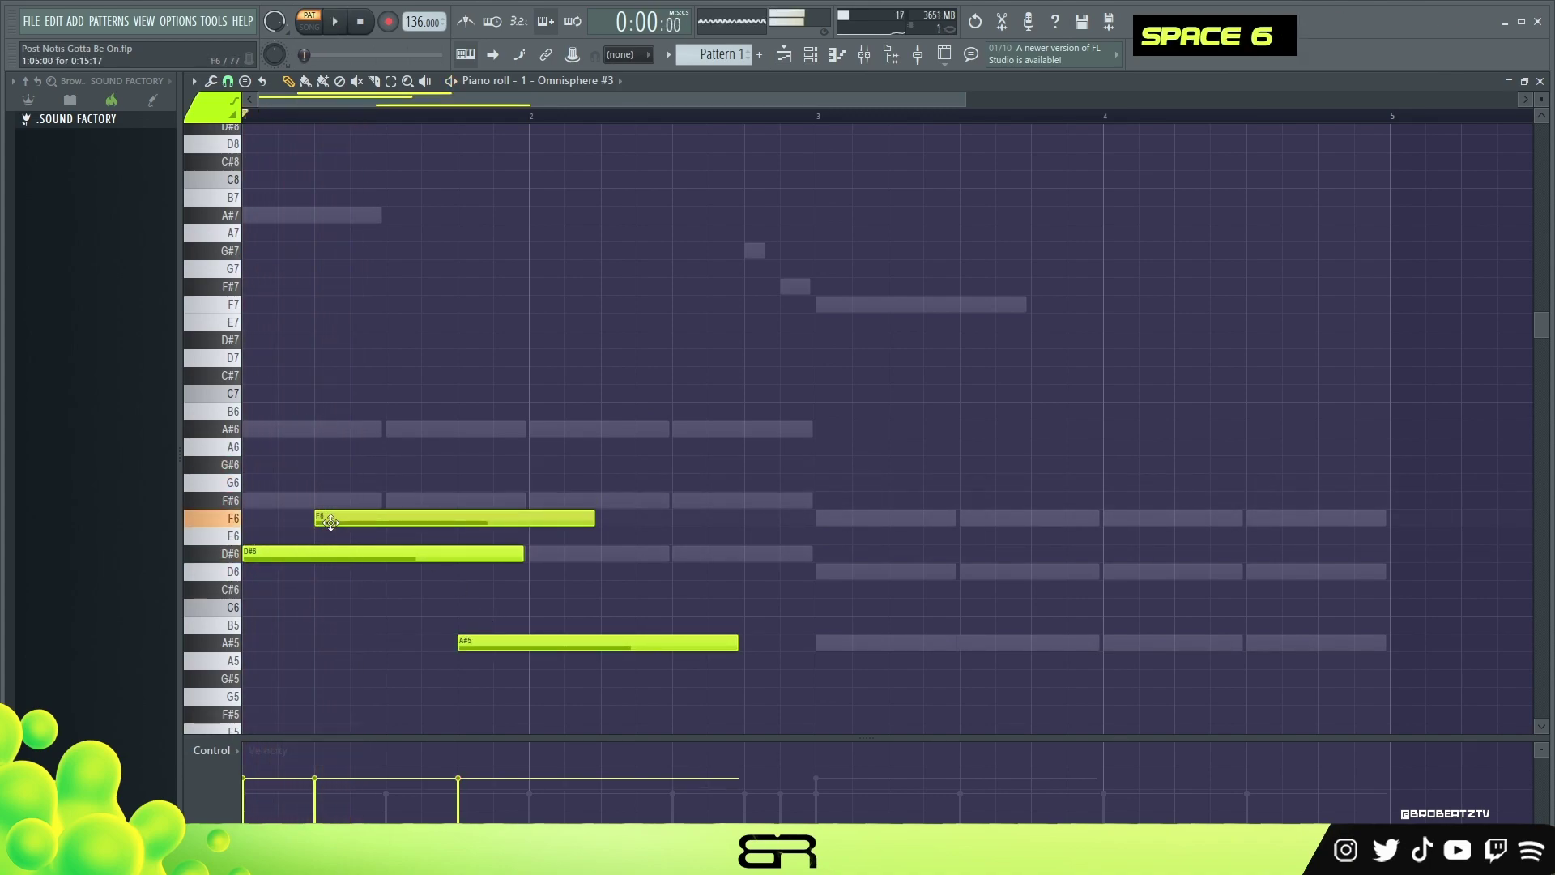
Step: Lower the velocity of all three Guitarish notes while checking the level in playback
key("space")
key("ctrl+a")
scroll(430, 501, "down", 6)
key("space")
key("alt")
key("space")
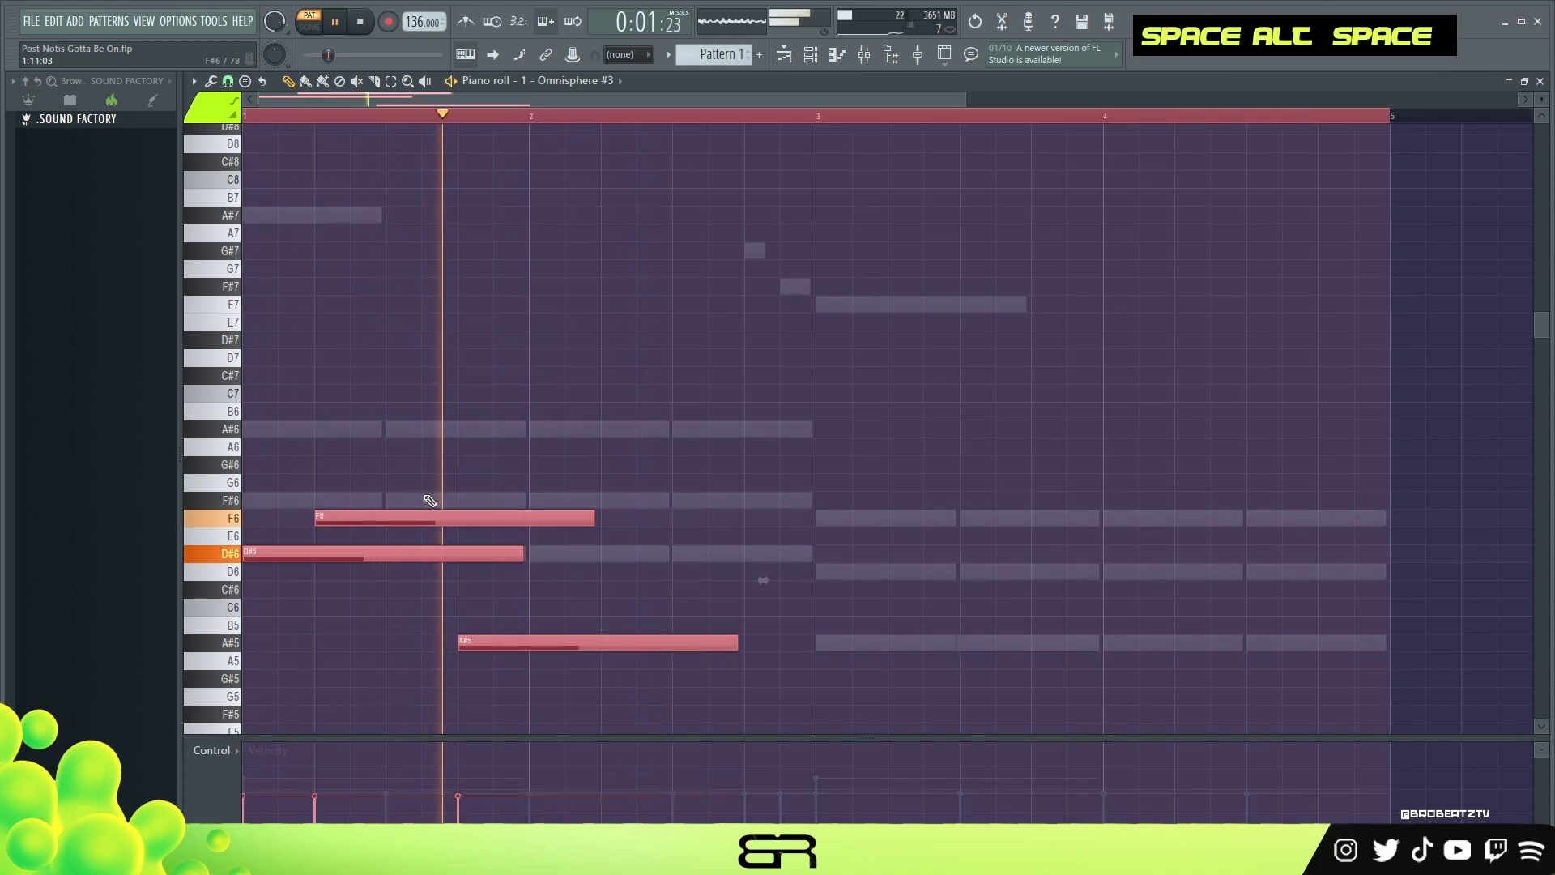
key("space")
Step: Copy the three-note phrase to bar 3, arranged as A#5 on beat 1, F#6 on beat 2 and F6 on beat 4
key("ctrl")
key("shift")
left_click_drag(271, 555, 852, 641)
right_click(855, 576)
left_click_drag(1070, 645, 990, 500)
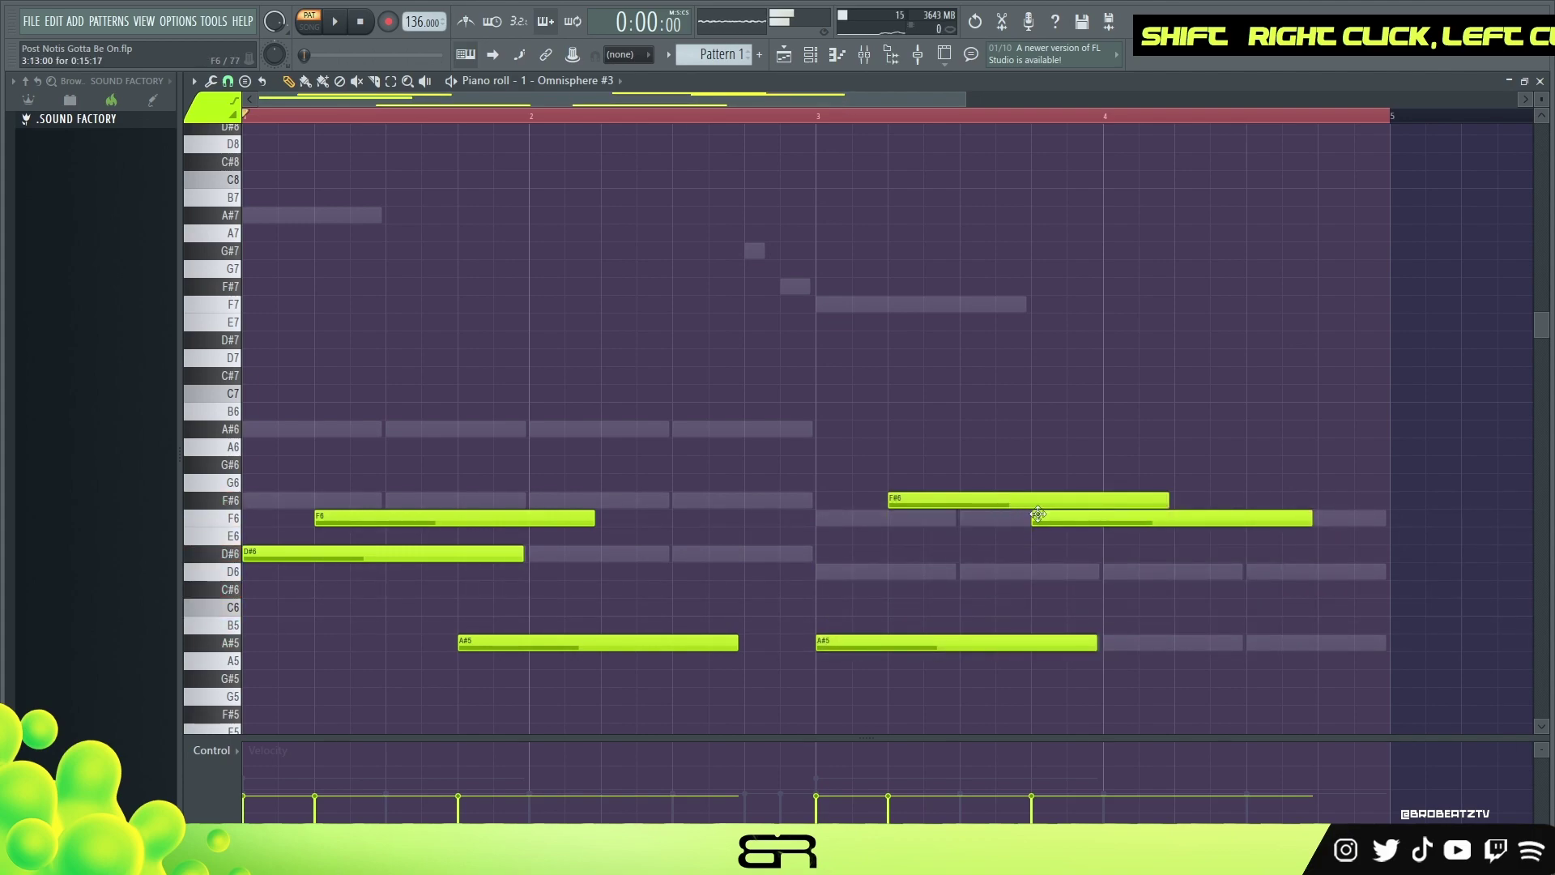
Step: Shorten the bar 1 F6 note by about half a beat and slightly raise the velocity of the F#6 and F6 notes in bar 3
key("space")
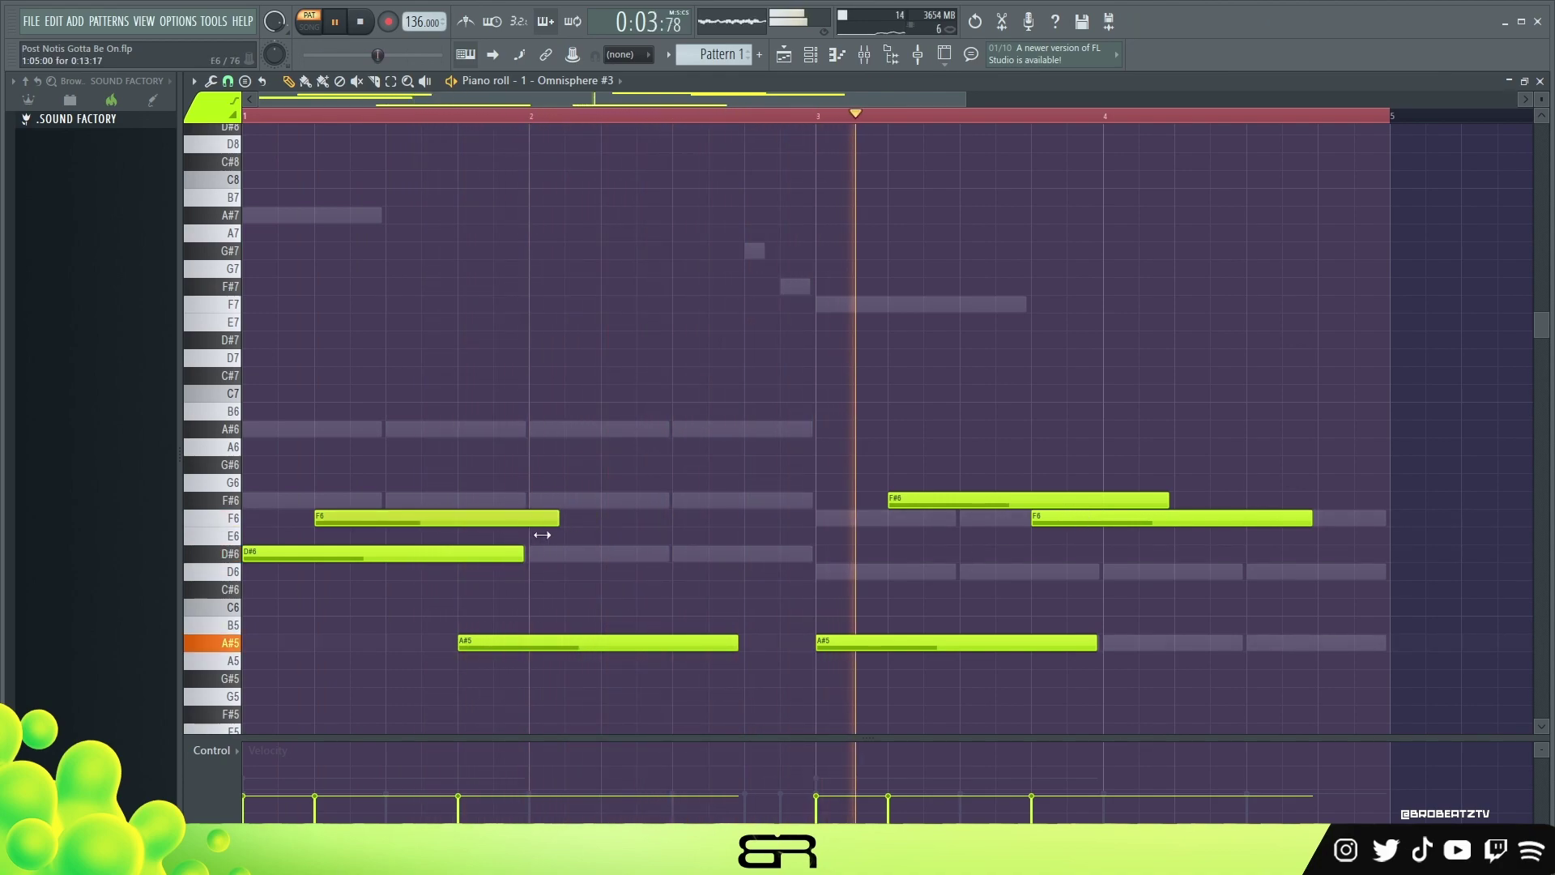
left_click(1138, 539, "ctrl")
scroll(1109, 539, "up", 2, "shift")
scroll(1124, 545, "down", 2, "shift")
key("space")
scroll(1123, 545, "up", 2, "alt")
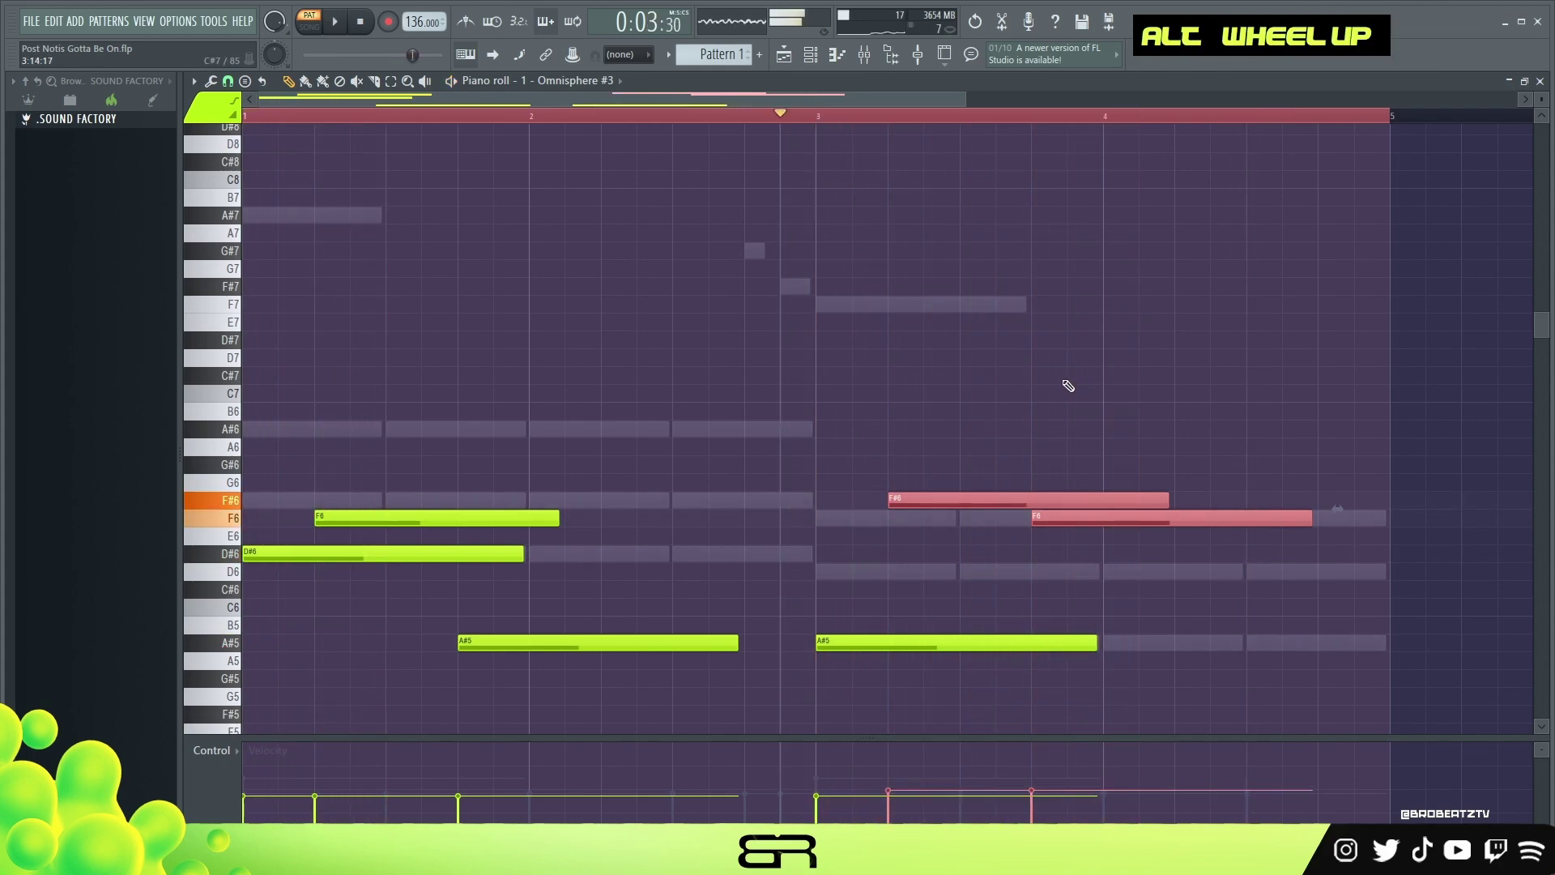
right_click(1073, 387)
Step: Shorten F#6 to end just before bar 4, trim the bar 3 A#5 and bar 1 D#6 to about three beats, and clear the time selection
left_click_drag(1169, 498, 1099, 498, "alt")
key("space")
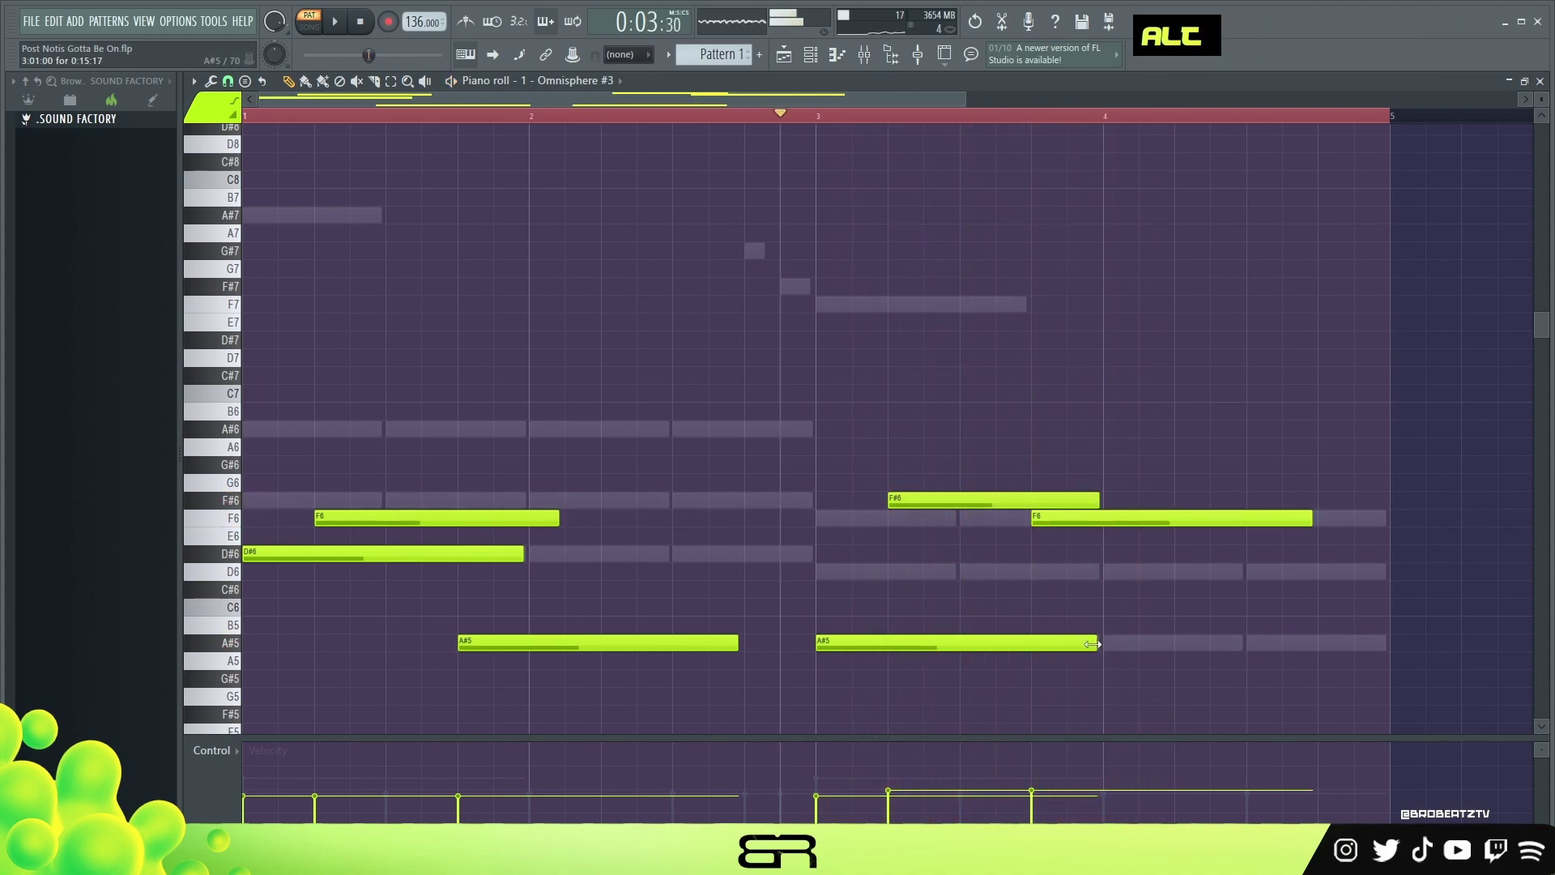
left_click_drag(1096, 642, 1022, 642, "alt")
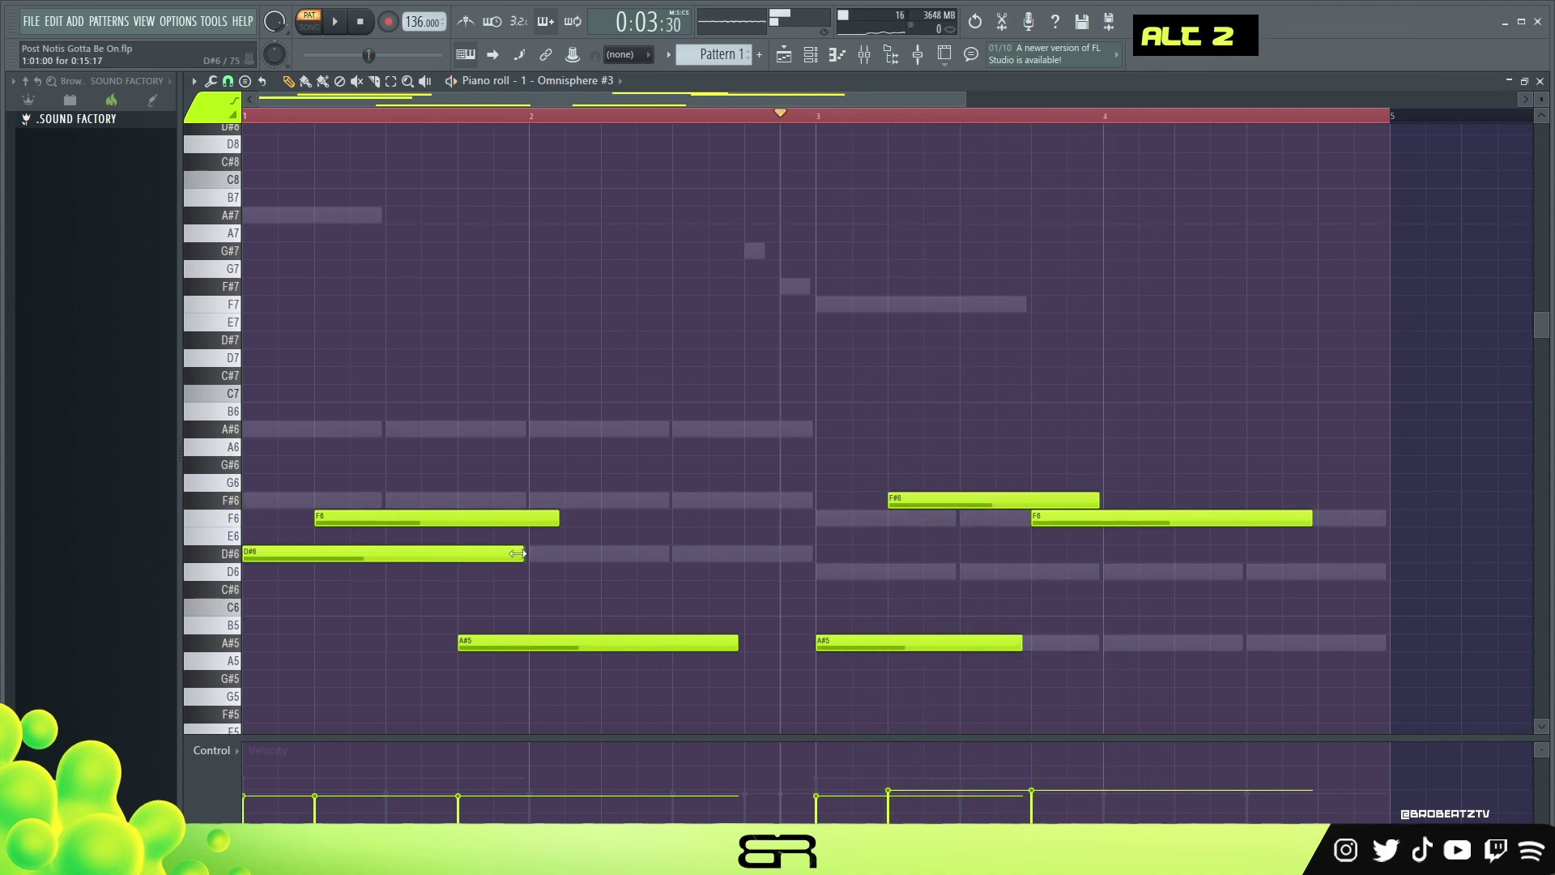
left_click_drag(523, 554, 448, 553, "alt")
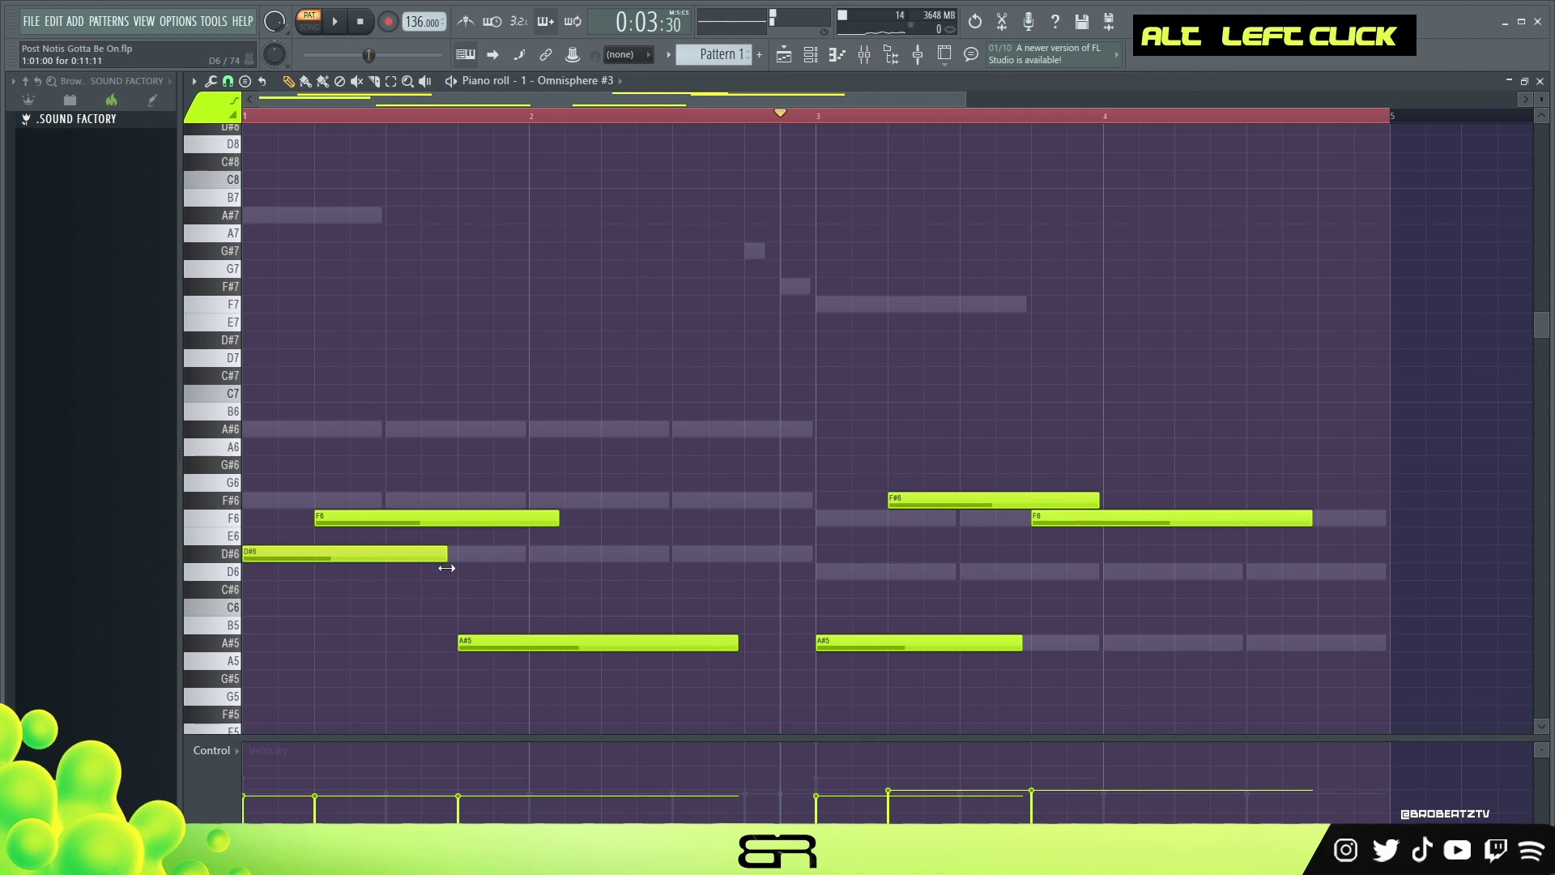
double_click(475, 118)
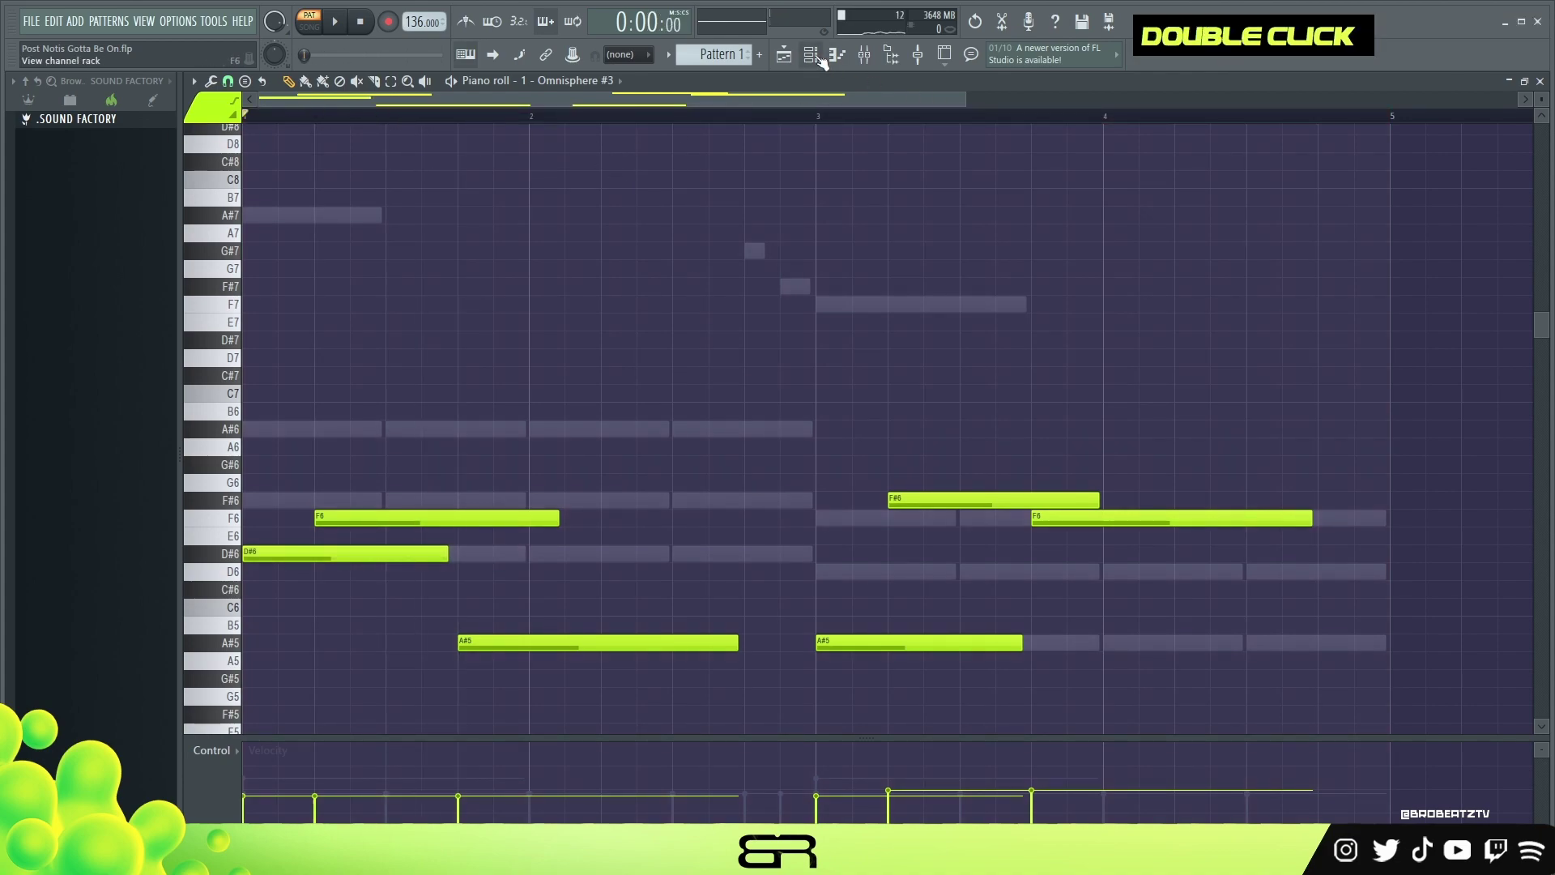
Step: Open the Omnisphere #4 channel with the Lofigan patch and bring up its piano roll
left_click(818, 58)
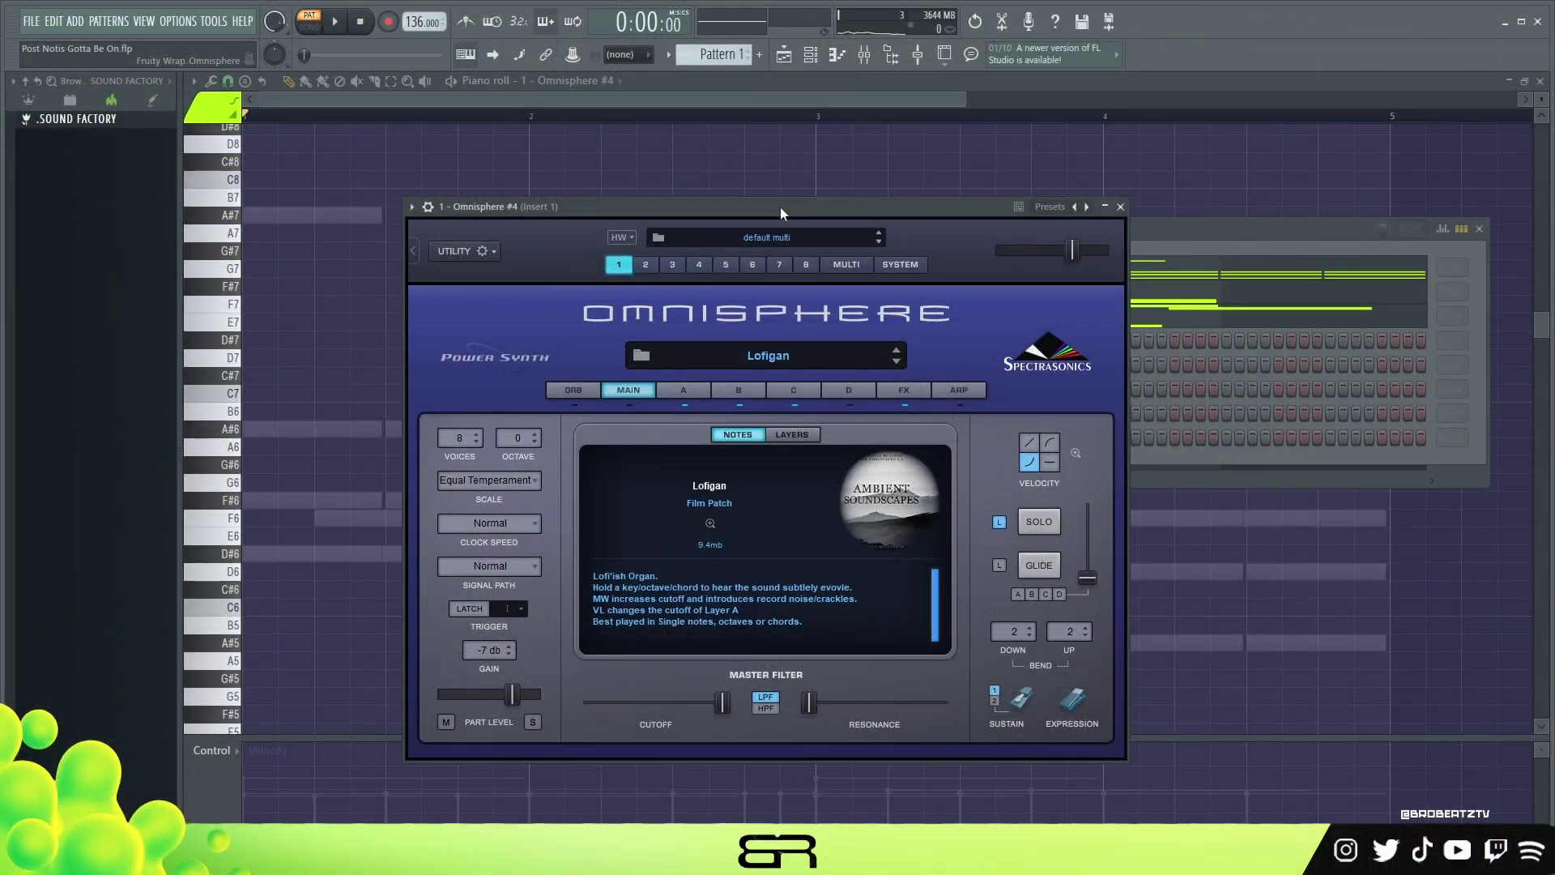
left_click_drag(741, 210, 692, 241)
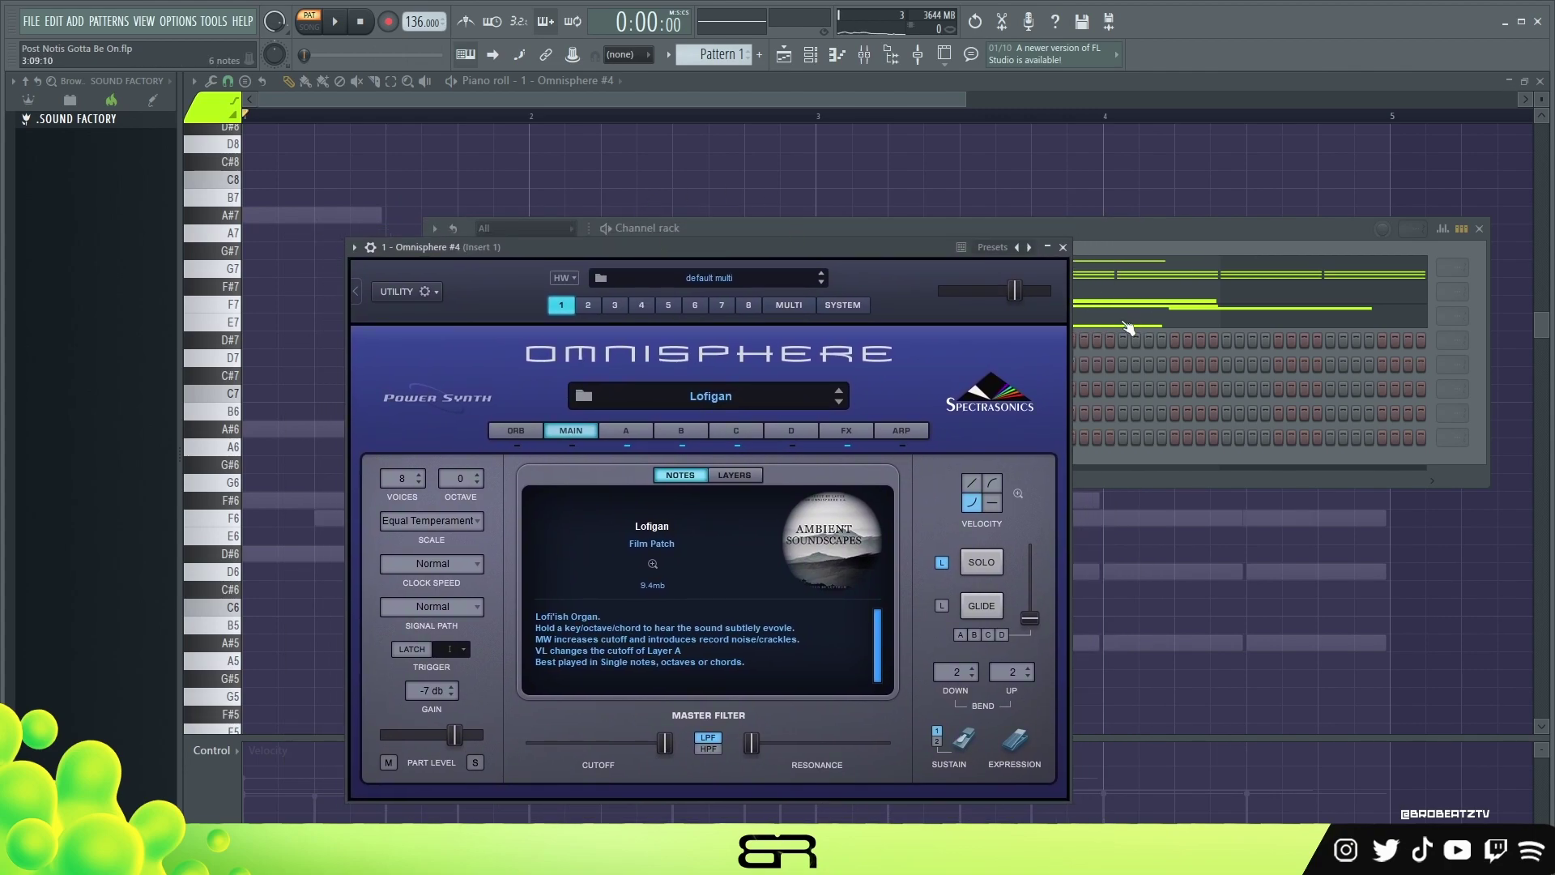
left_click(1111, 238)
right_click(575, 331)
left_click(417, 268)
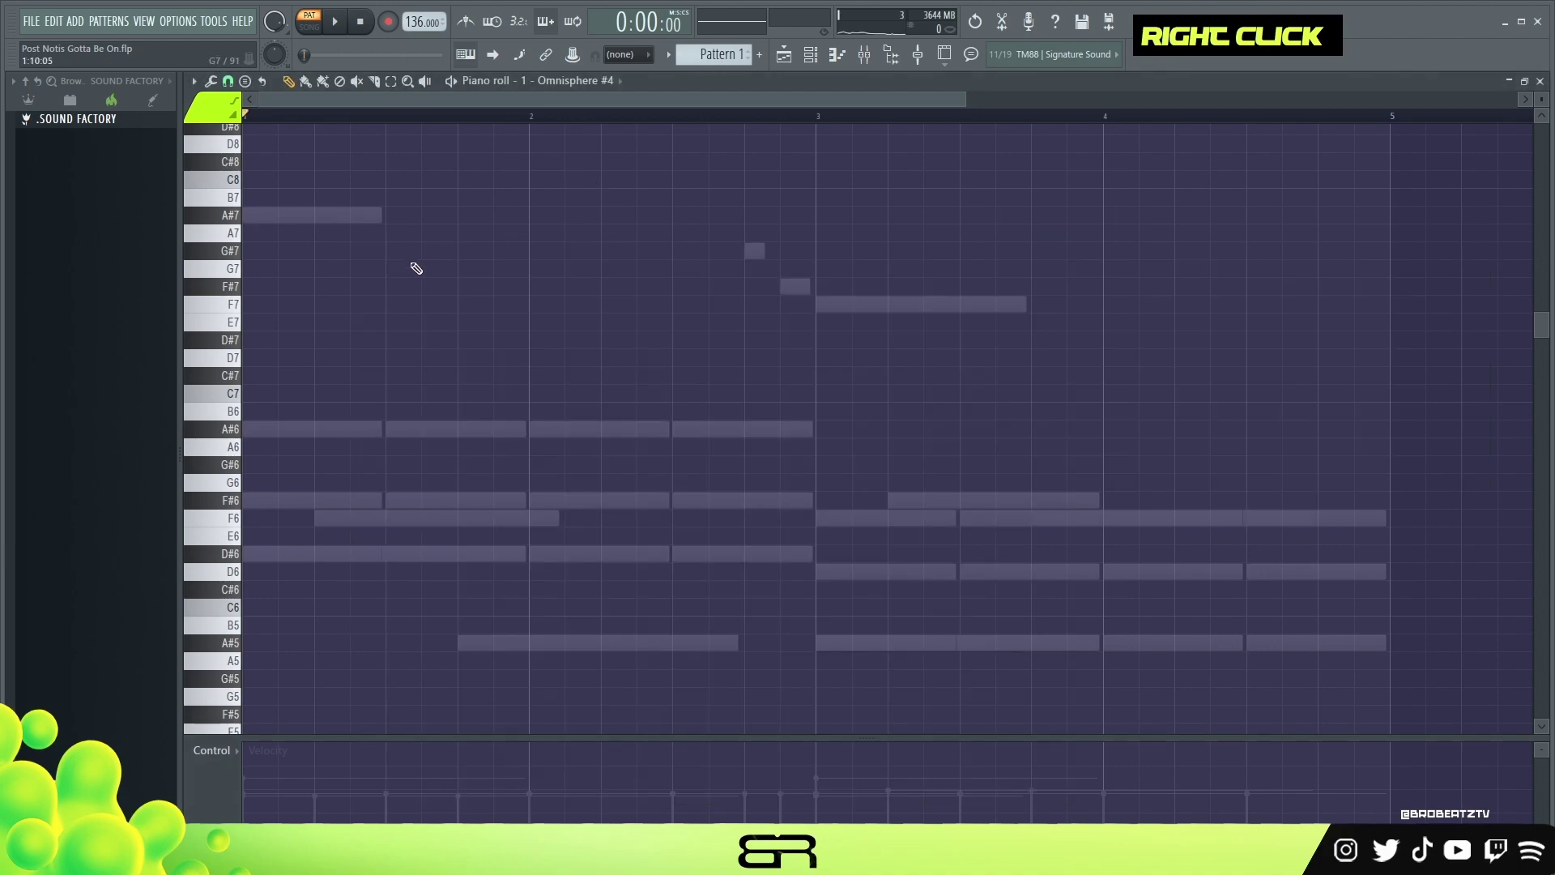
left_click_drag(448, 172, 579, 370)
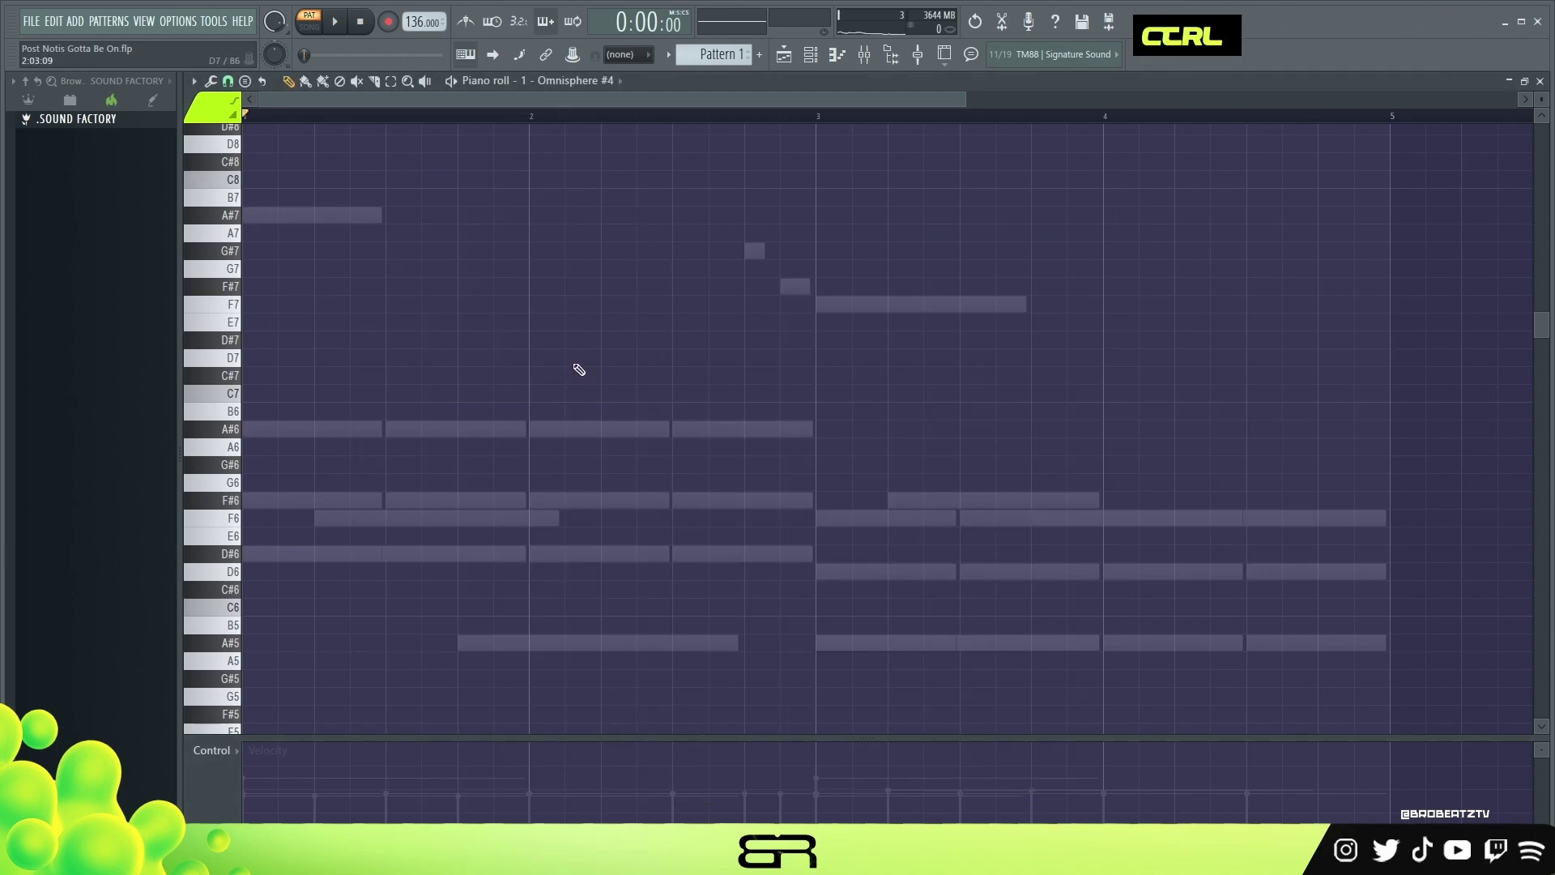
mouse_move(403, 226)
left_mouse_down()
mouse_move(648, 361)
mouse_move(715, 375)
mouse_move(733, 403)
left_mouse_up()
mouse_move(1031, 191)
left_mouse_down()
mouse_move(1034, 250)
mouse_move(1319, 440)
left_mouse_up()
right_click(1213, 315)
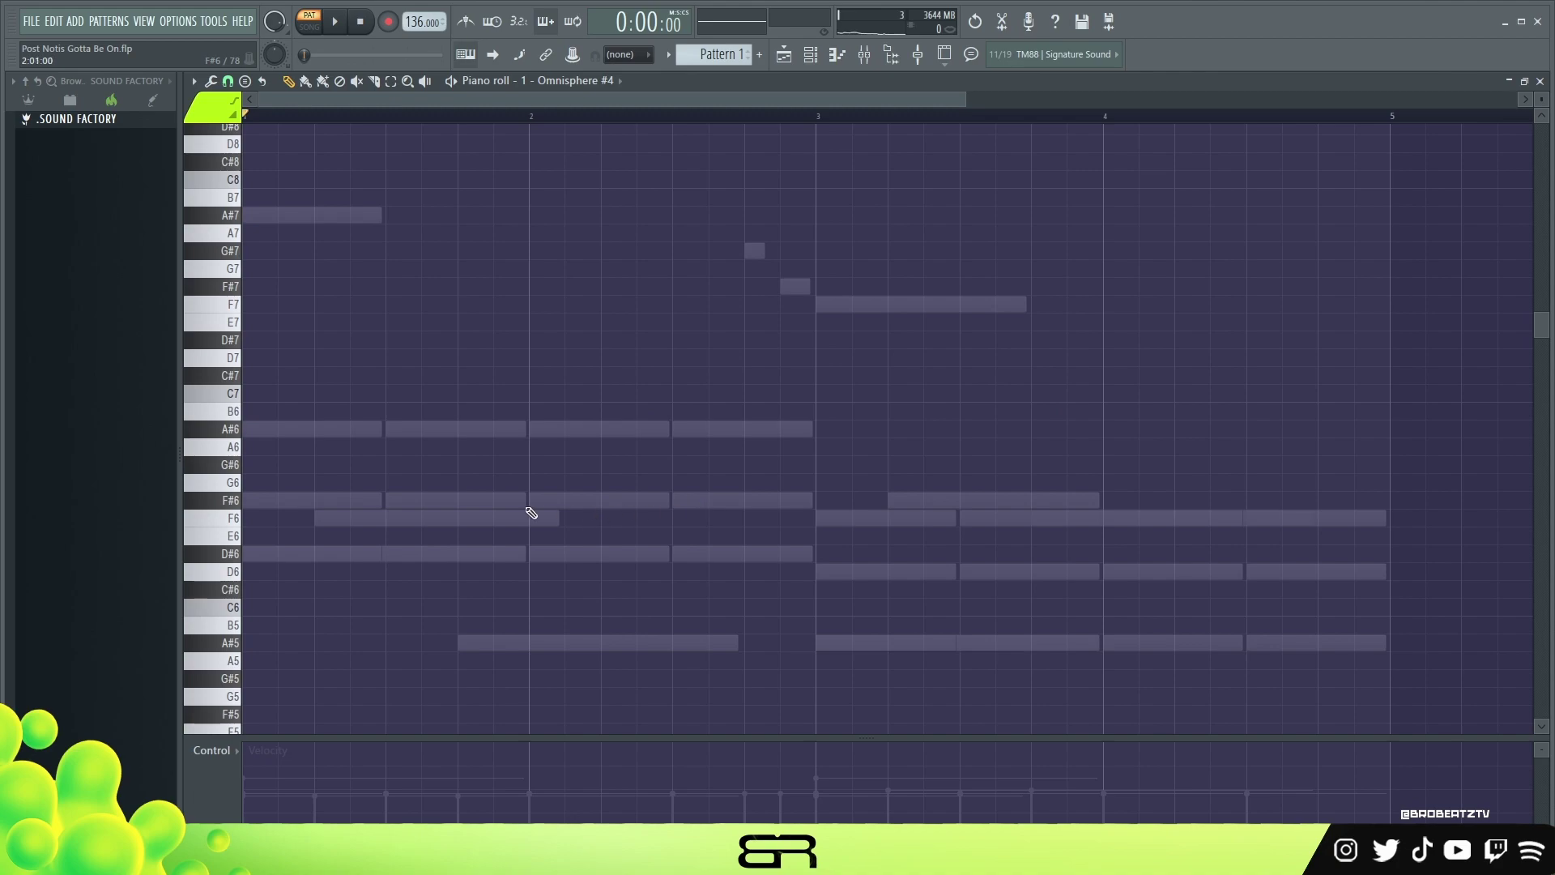
Step: Draw consecutive F#6 and F6 notes, each about one beat long, on beats 3 and 4 of bar 1
left_click(318, 502)
double_click(389, 518)
mouse_move(361, 455)
left_mouse_down()
mouse_move(535, 565)
mouse_move(433, 541)
left_mouse_up()
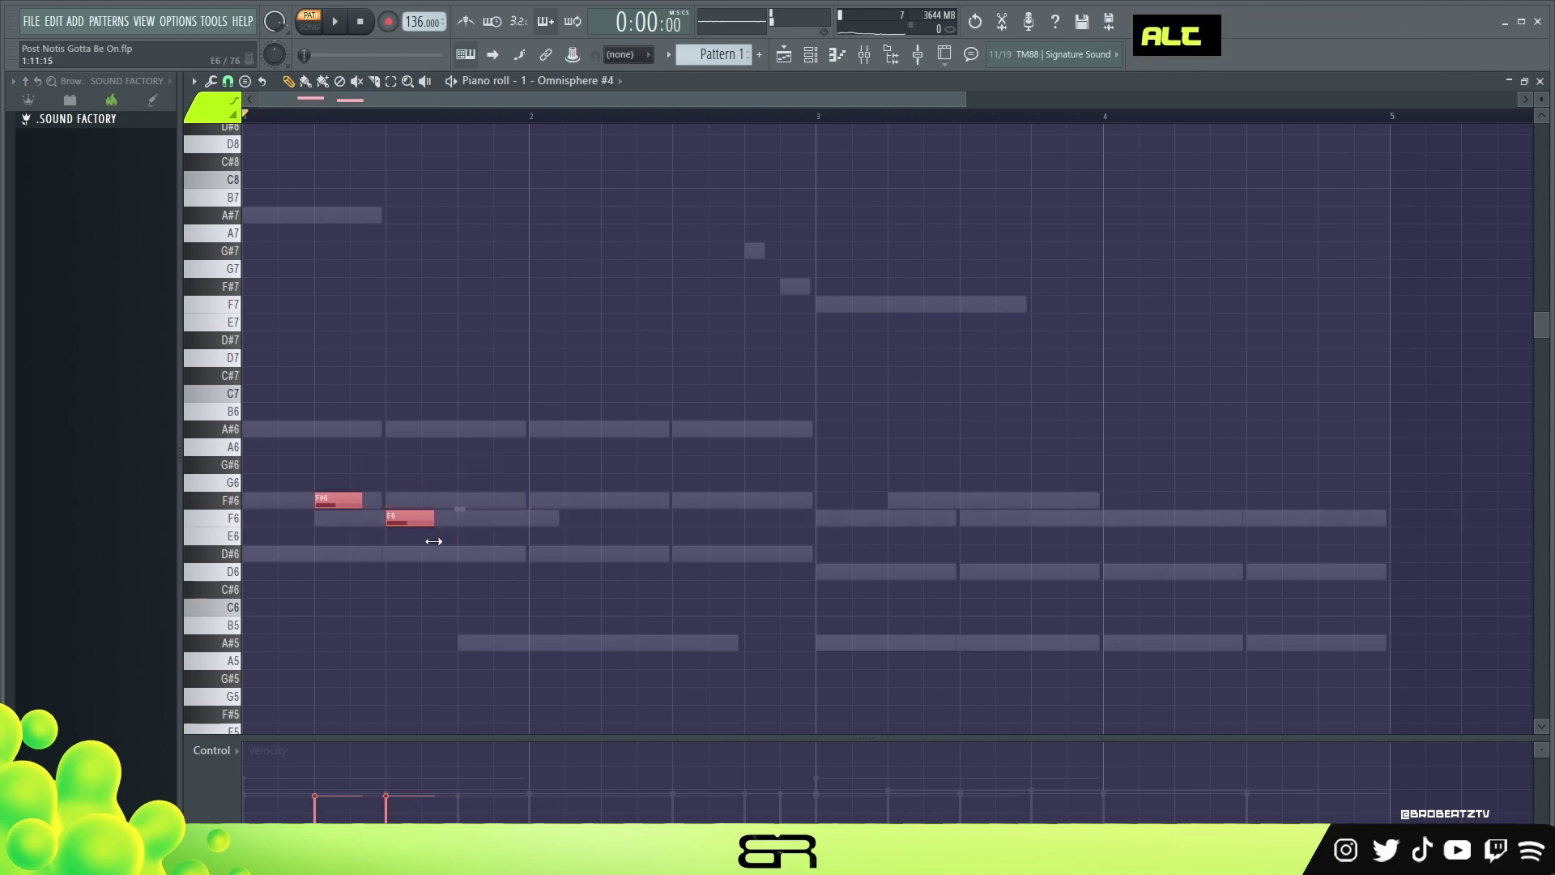
left_click_drag(364, 502, 435, 502)
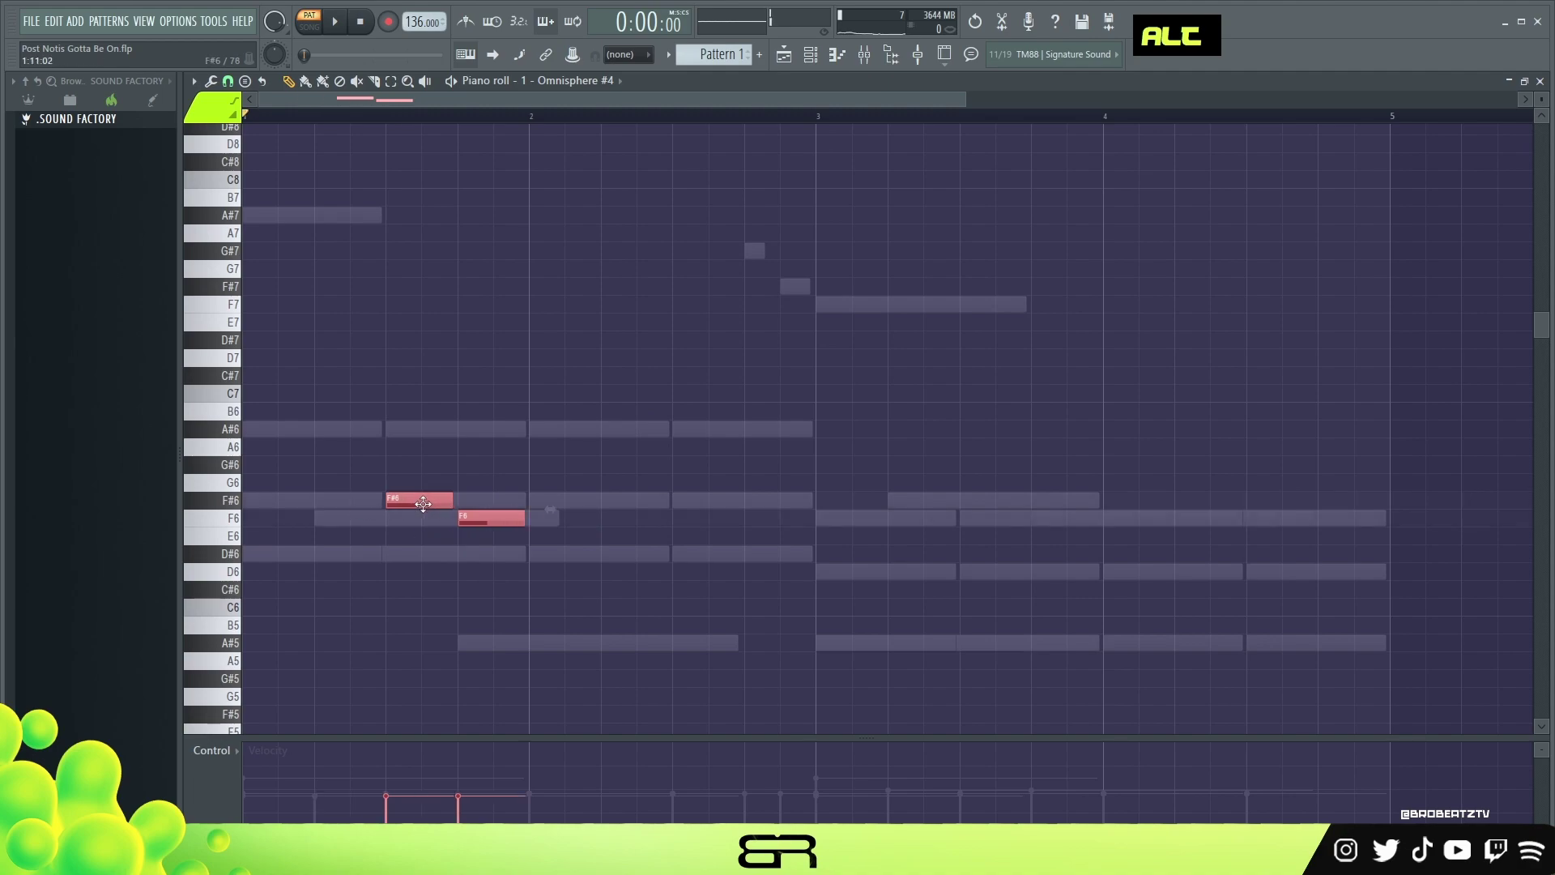
Step: Transpose both notes up one octave to F#7 and F7, raise their velocity, and play back the pattern
key("ctrl+Up")
key("space")
scroll(451, 516, "up", 3)
key("space")
key("space")
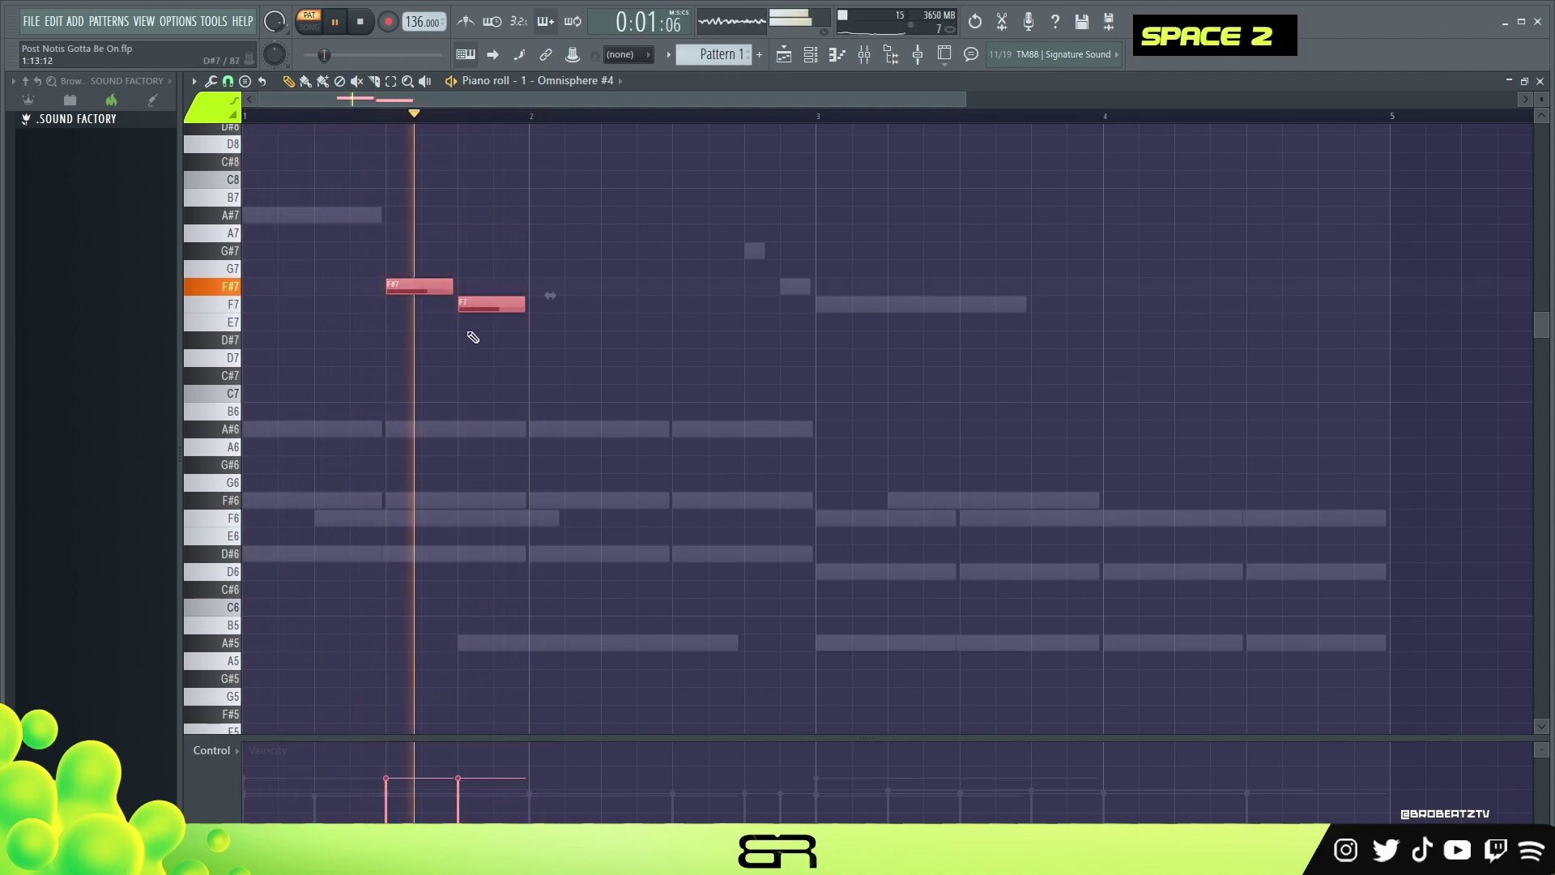
key("space")
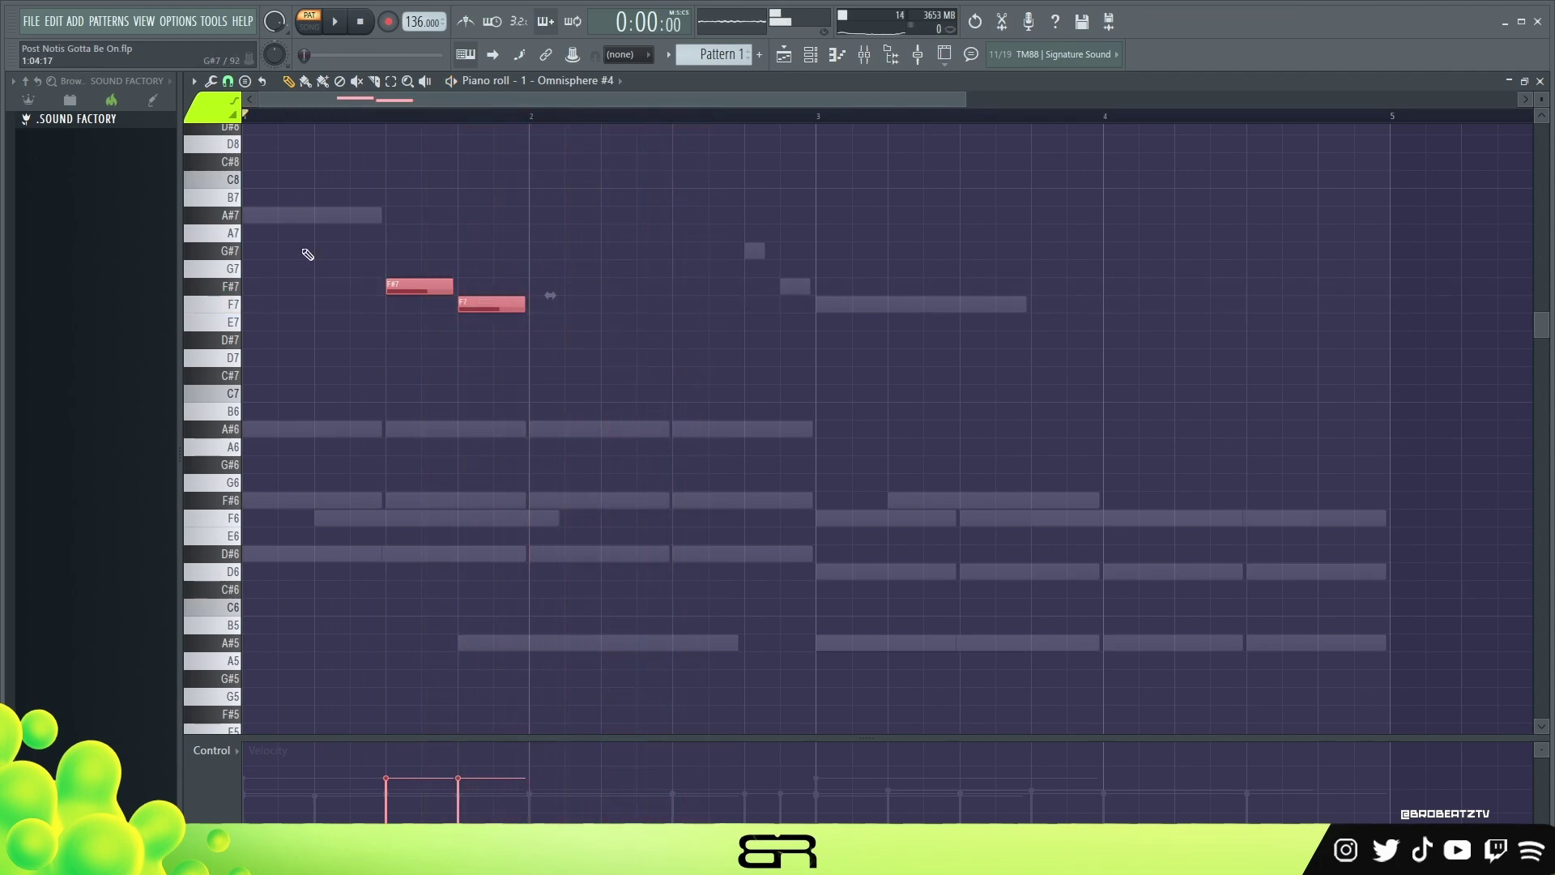
right_click(622, 416)
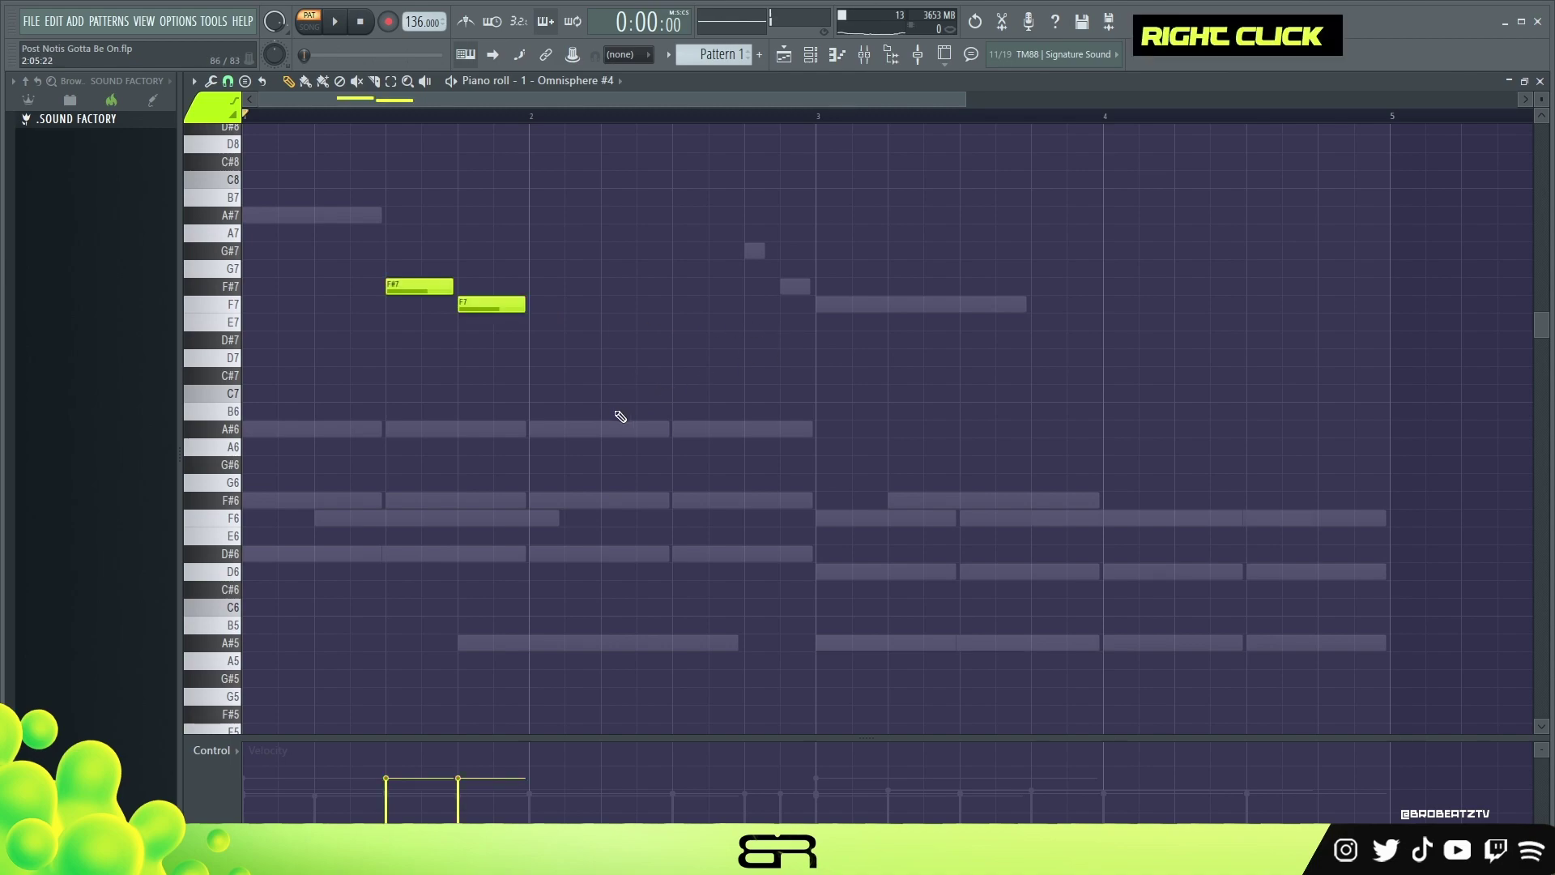
left_click(601, 304)
left_click(679, 304)
right_click(636, 304)
right_click(709, 304)
left_click(636, 179)
right_click(648, 179)
Step: Play back the pattern, then copy the F#7 and F7 pair from bar 1 to beats 3 and 4 of bar 3
key("space")
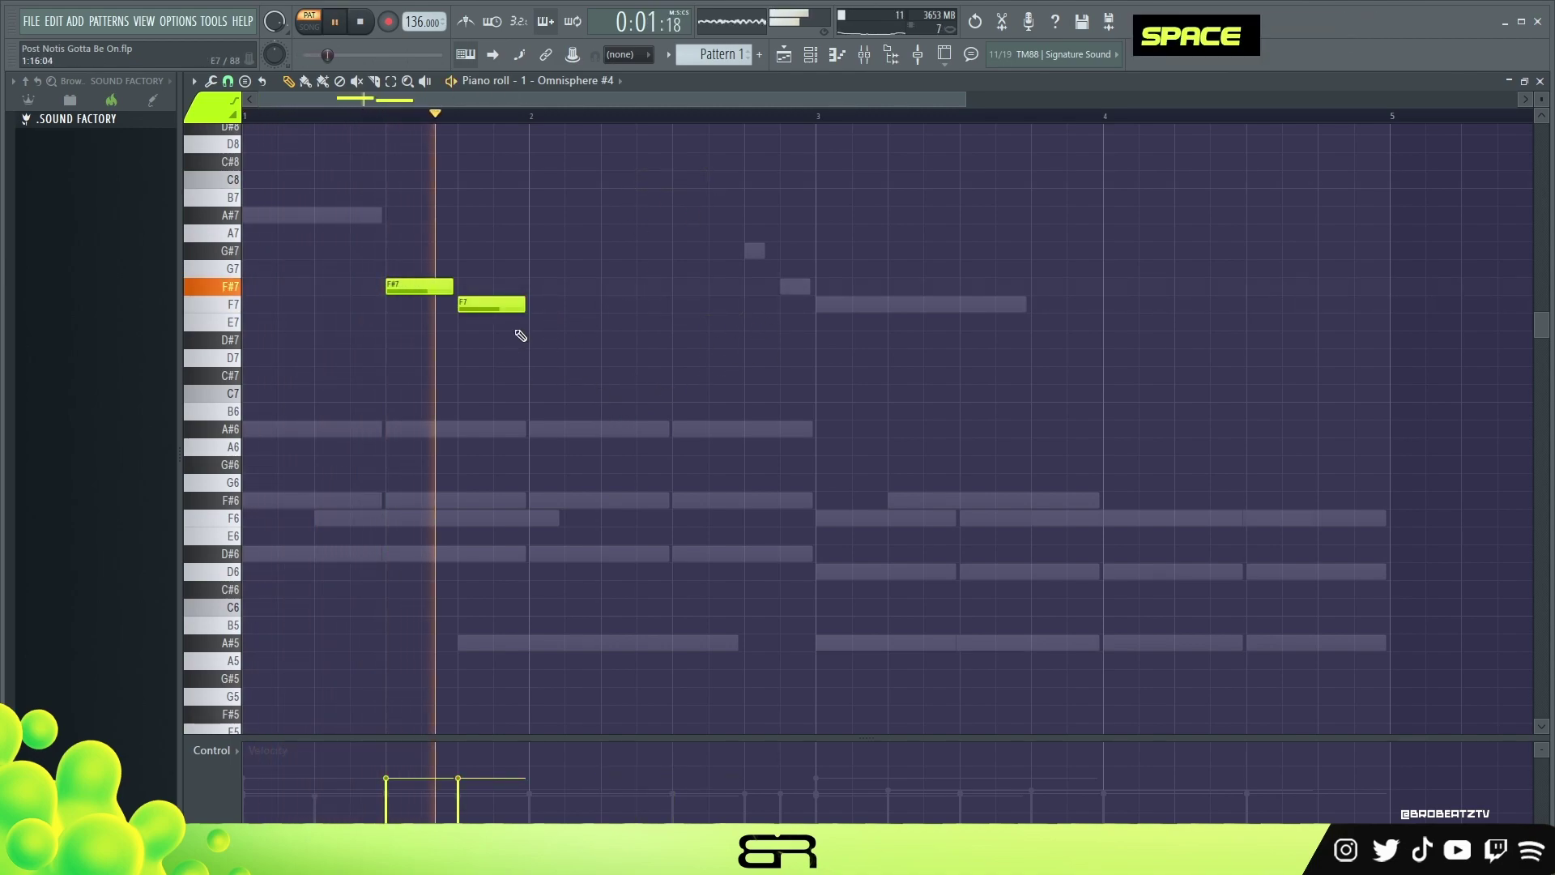
key("space")
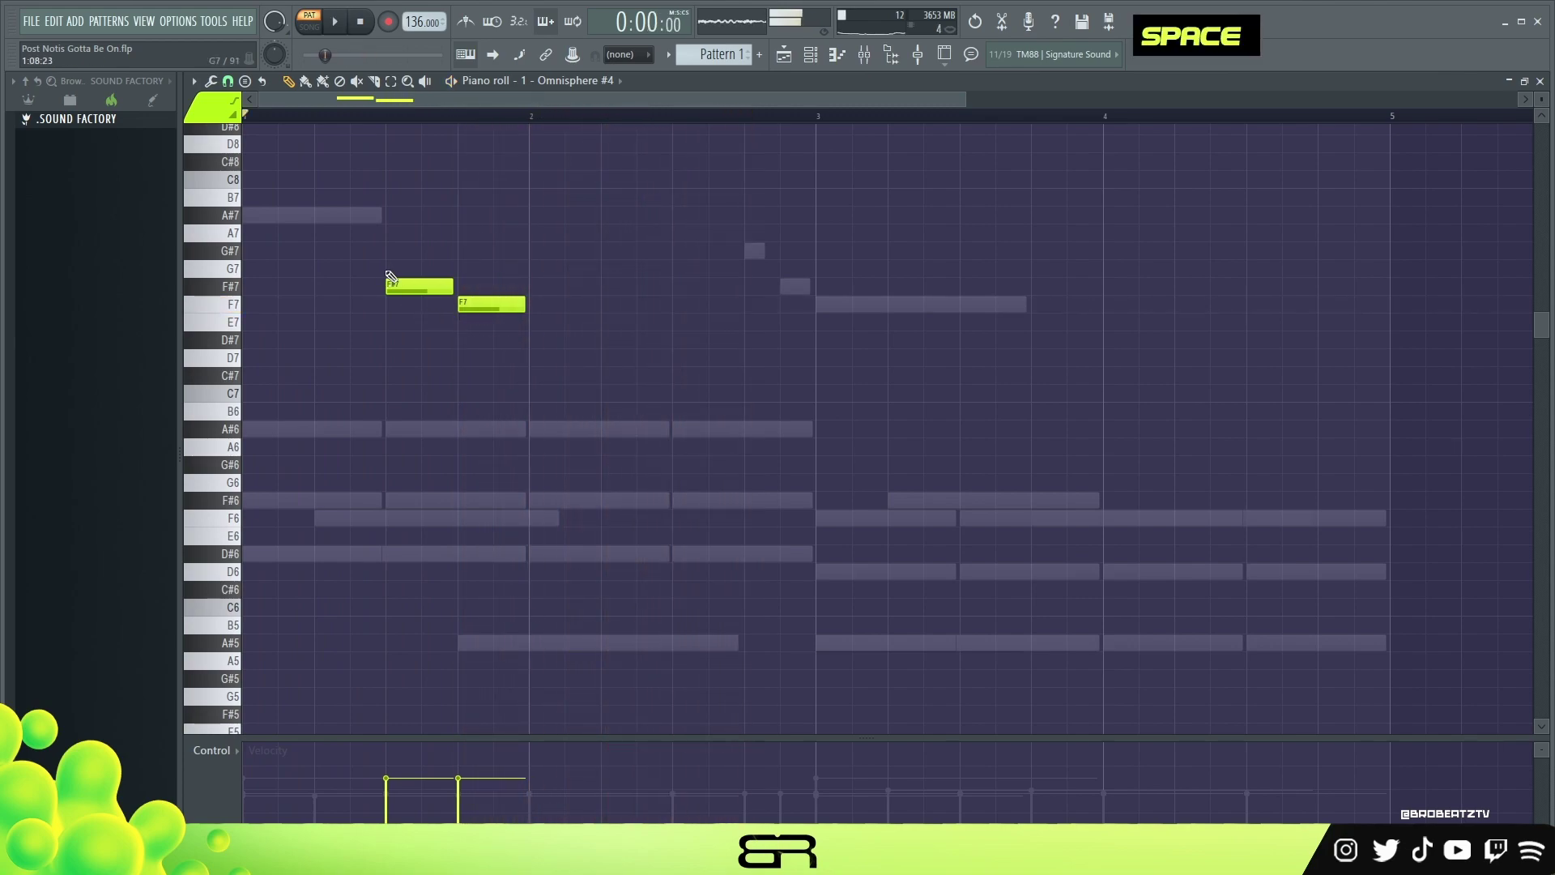
left_click(417, 295, "ctrl")
left_click_drag(417, 295, 990, 292)
left_click(1038, 308)
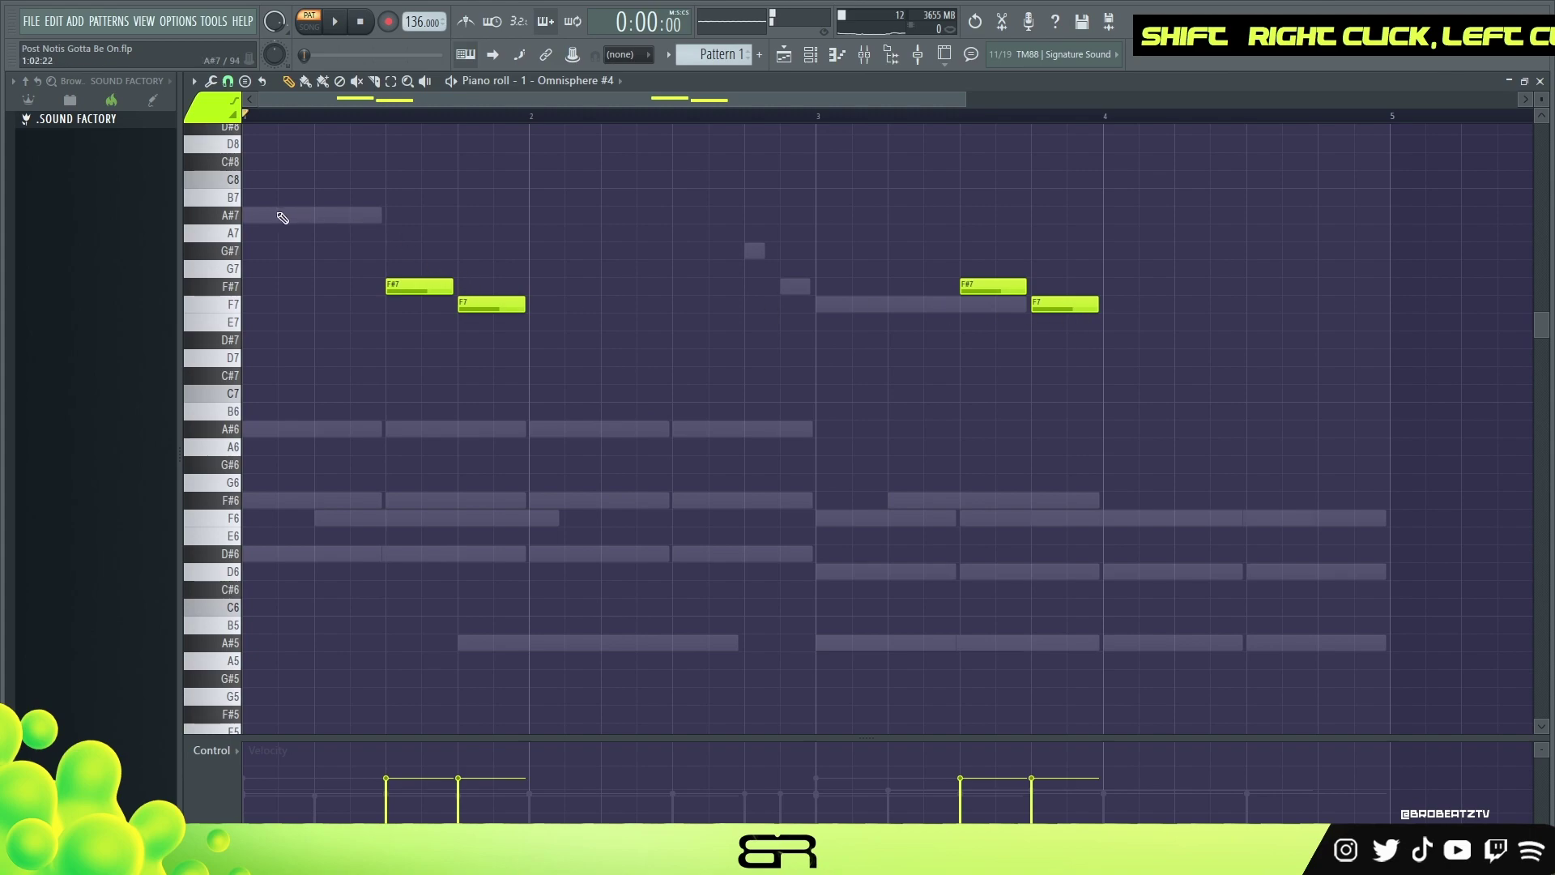
Step: Replace the F7 on beat 4 of bar 3 with a one-beat A#7 and play back the pattern
left_click(283, 217)
left_click(280, 215, "ctrl")
left_click_drag(279, 216, 1047, 200)
right_click(1053, 304)
key("space")
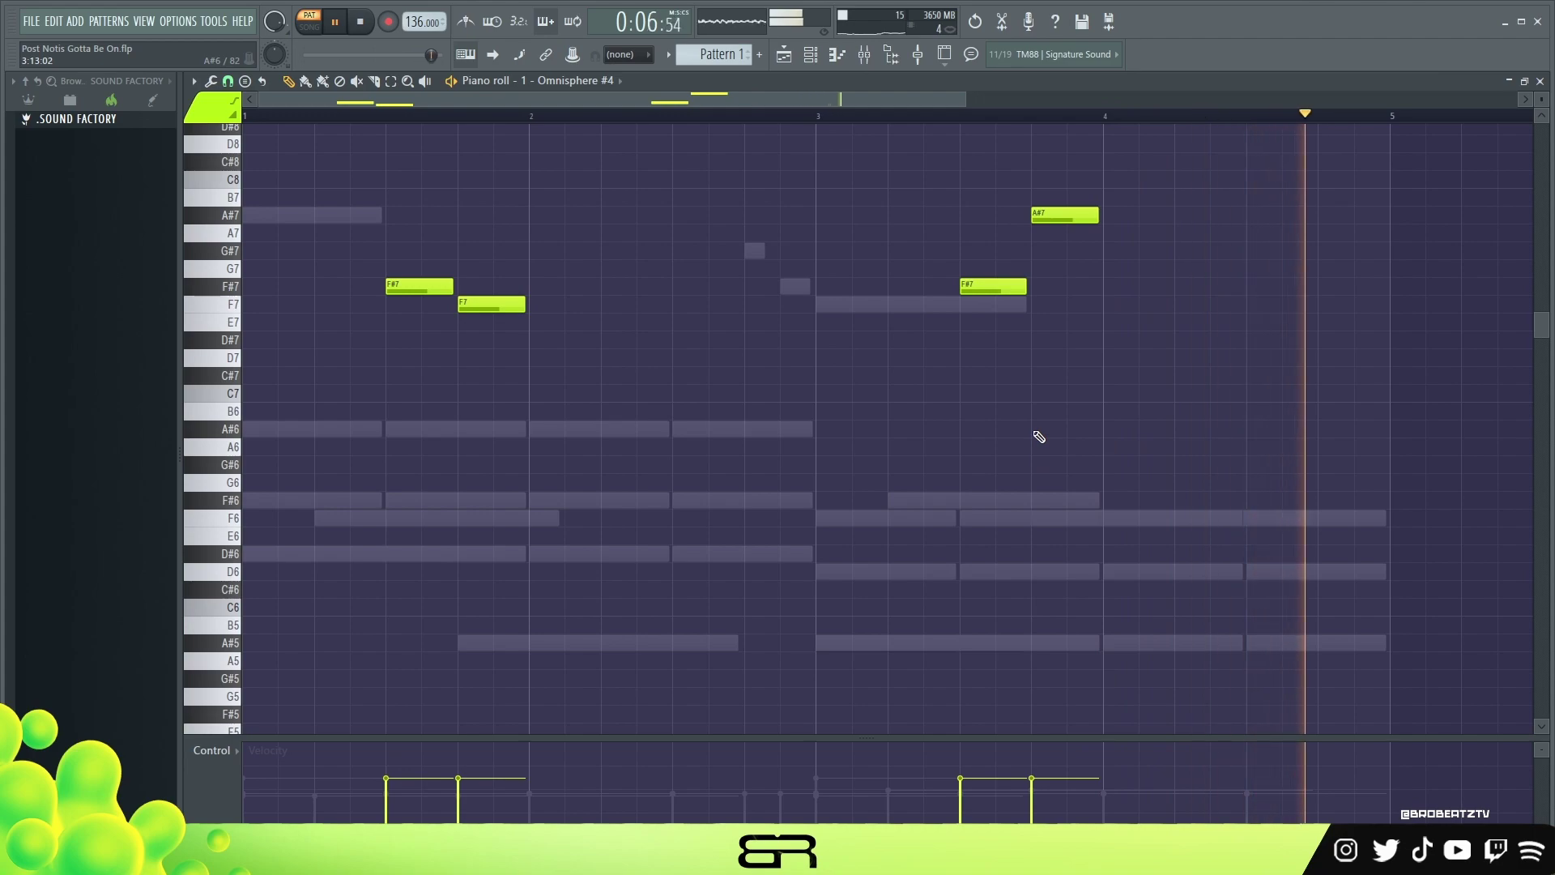
Step: Slightly lower the velocity of all four Omnisphere #4 notes, stop playback and deselect the notes
key("ctrl+a")
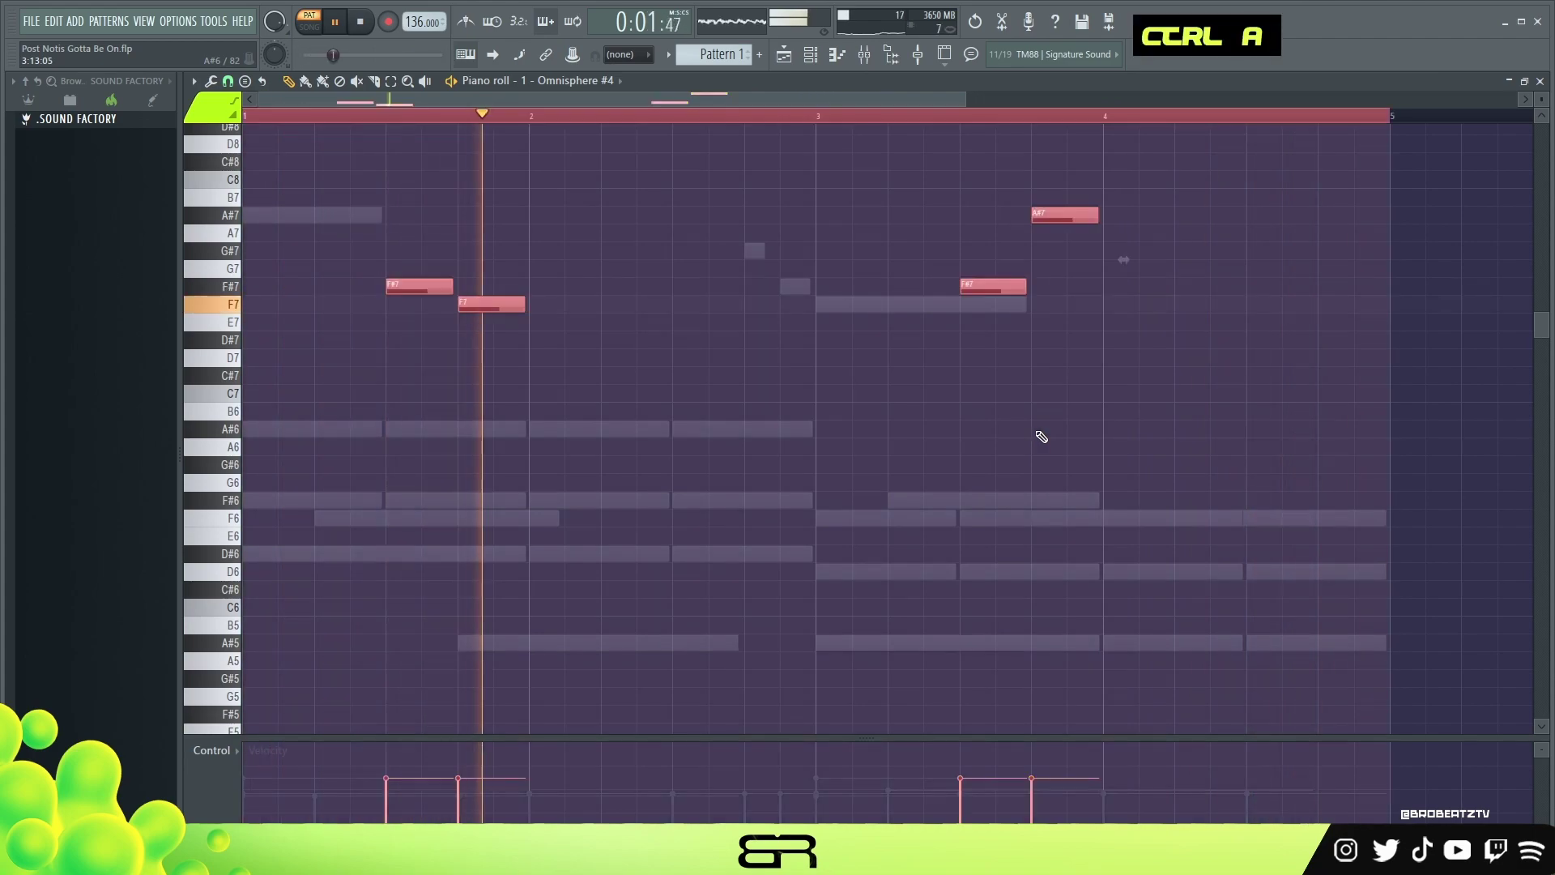
scroll(1042, 436, "down", 2, "alt")
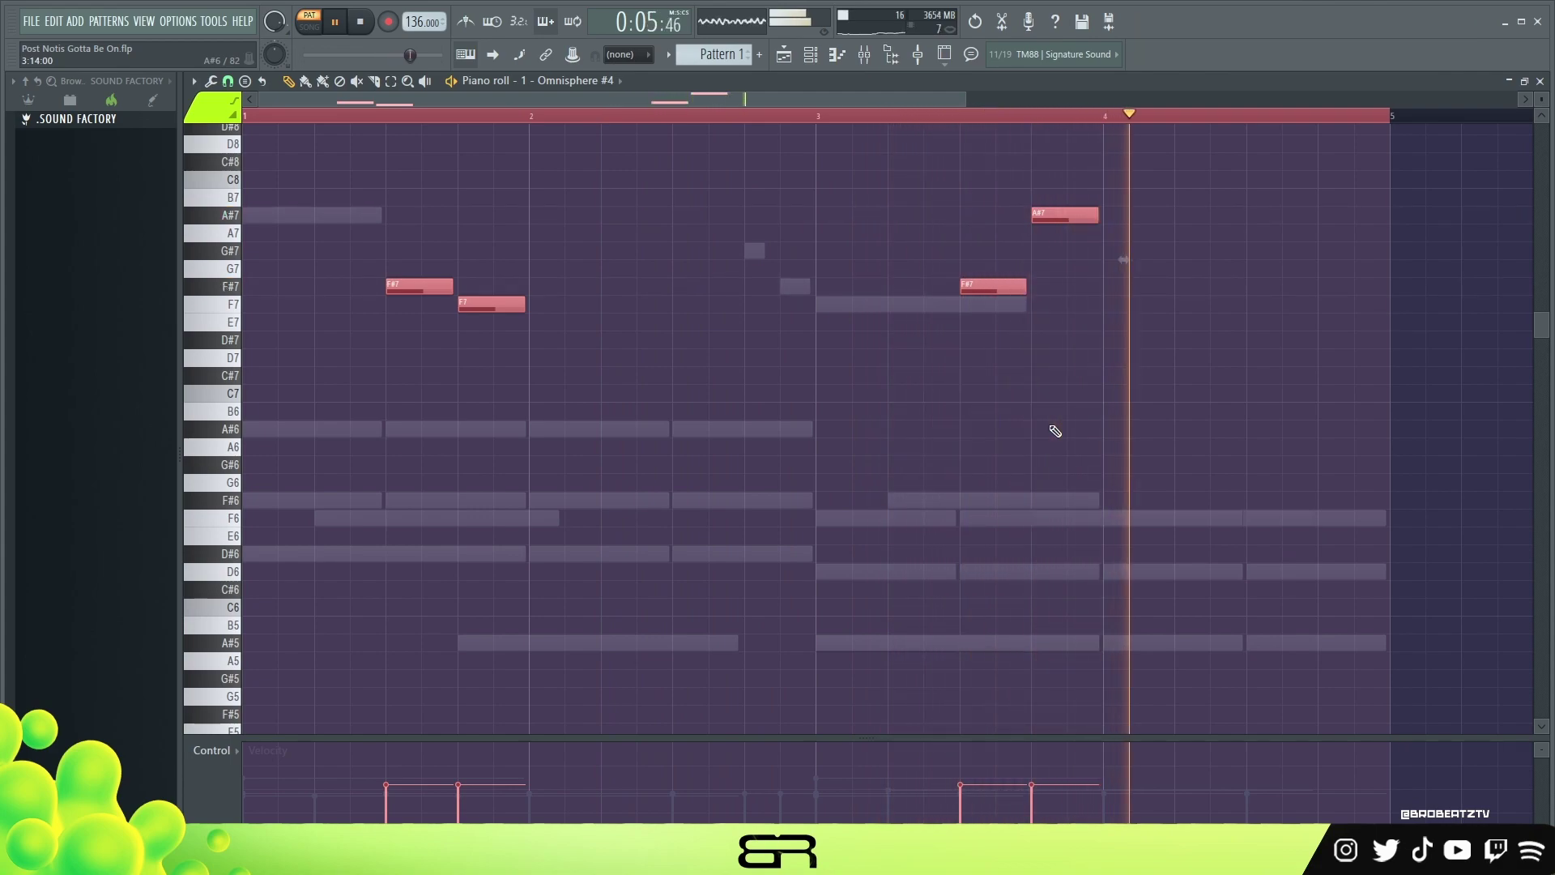
key("space")
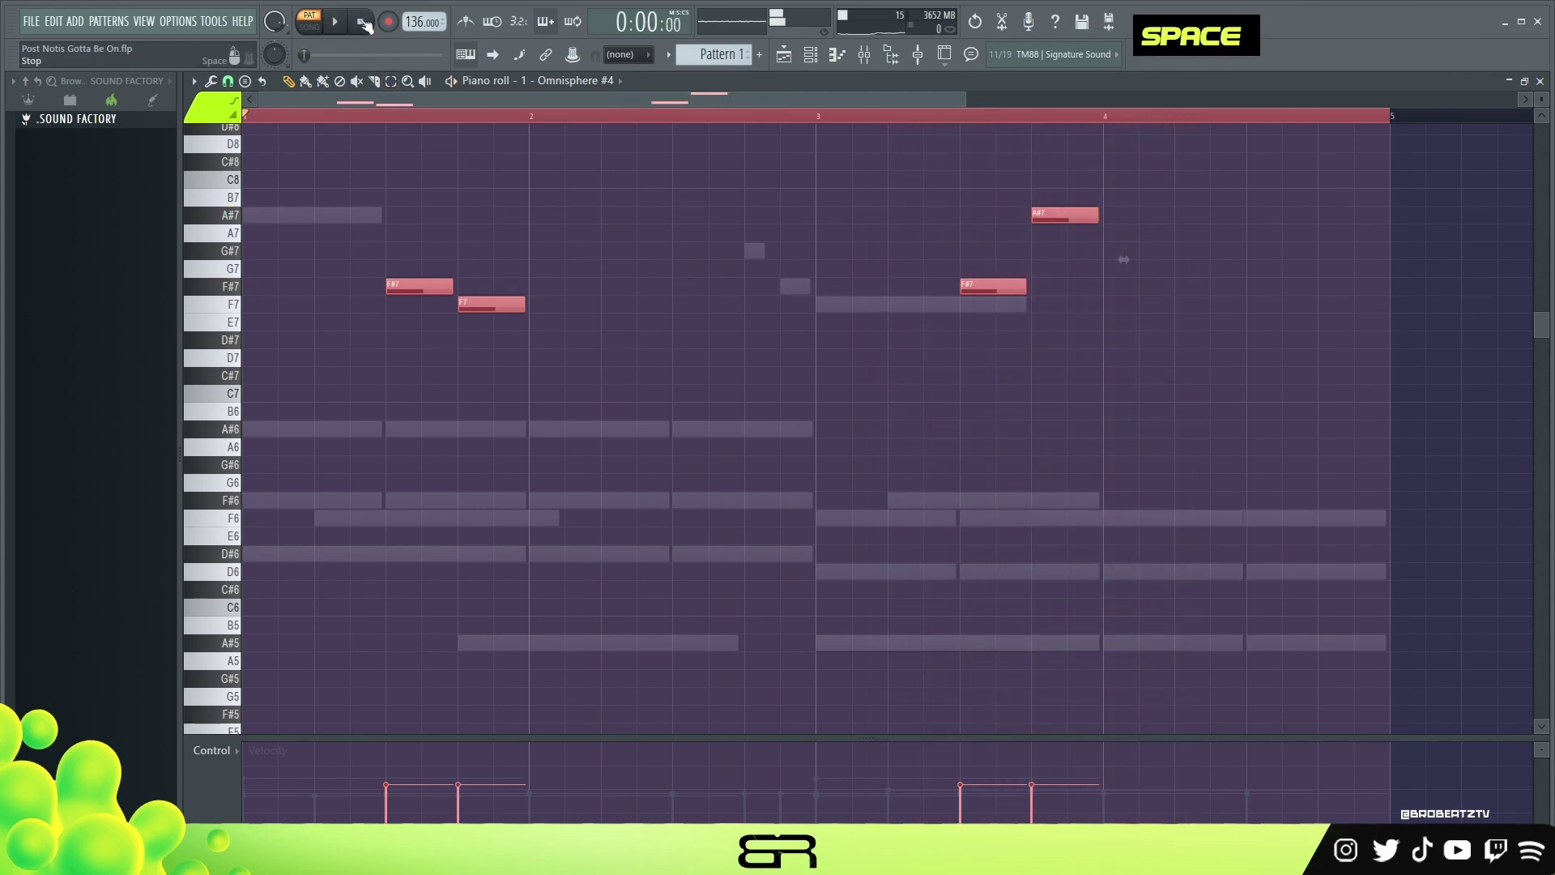
right_click(714, 350)
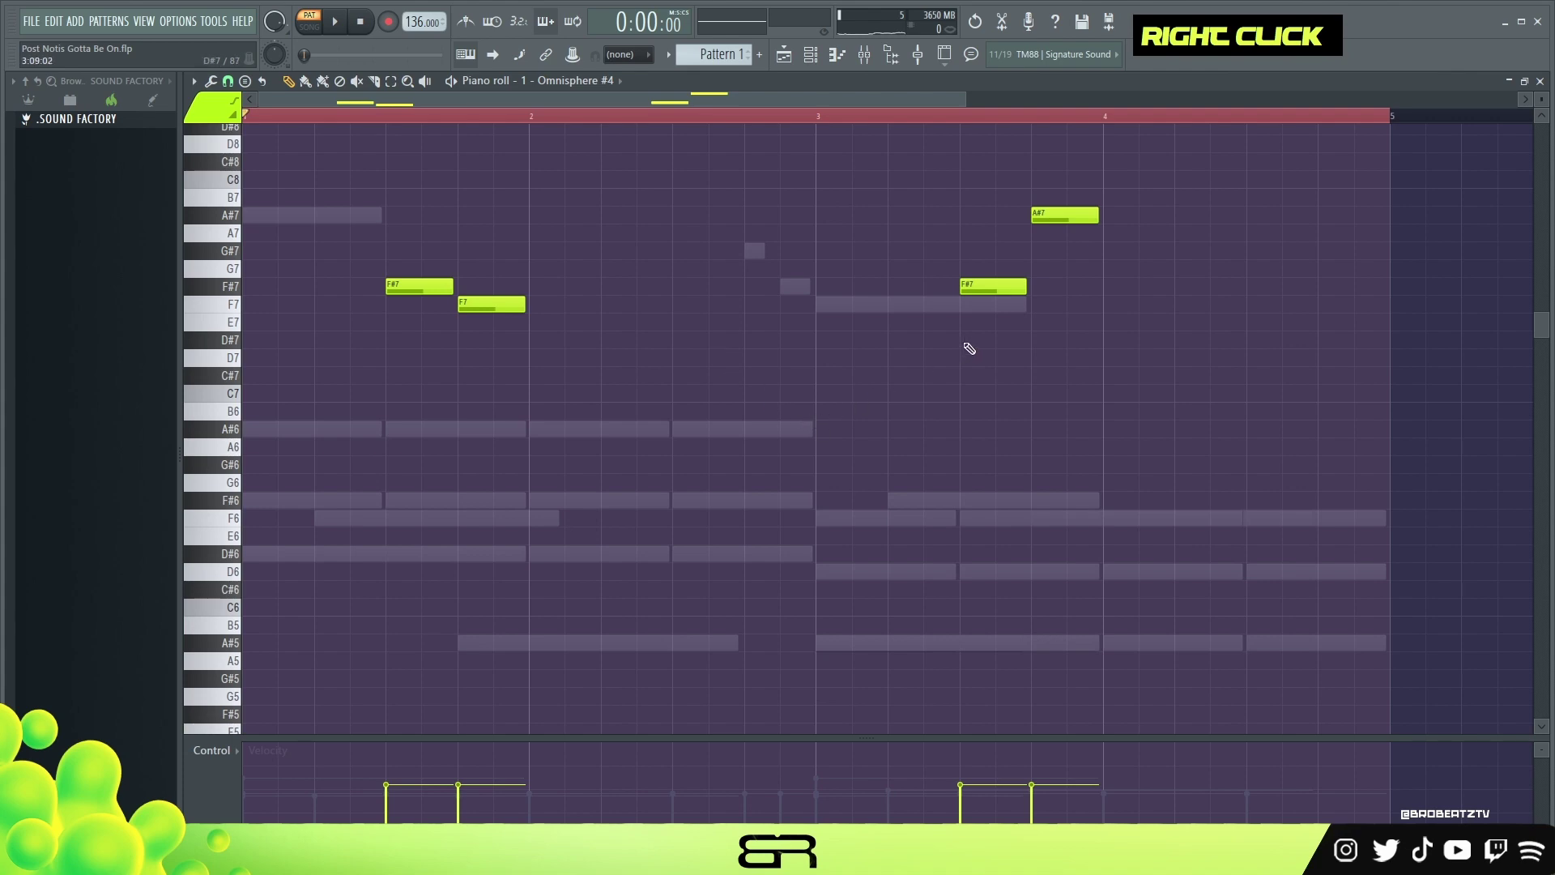
key("ctrl+a")
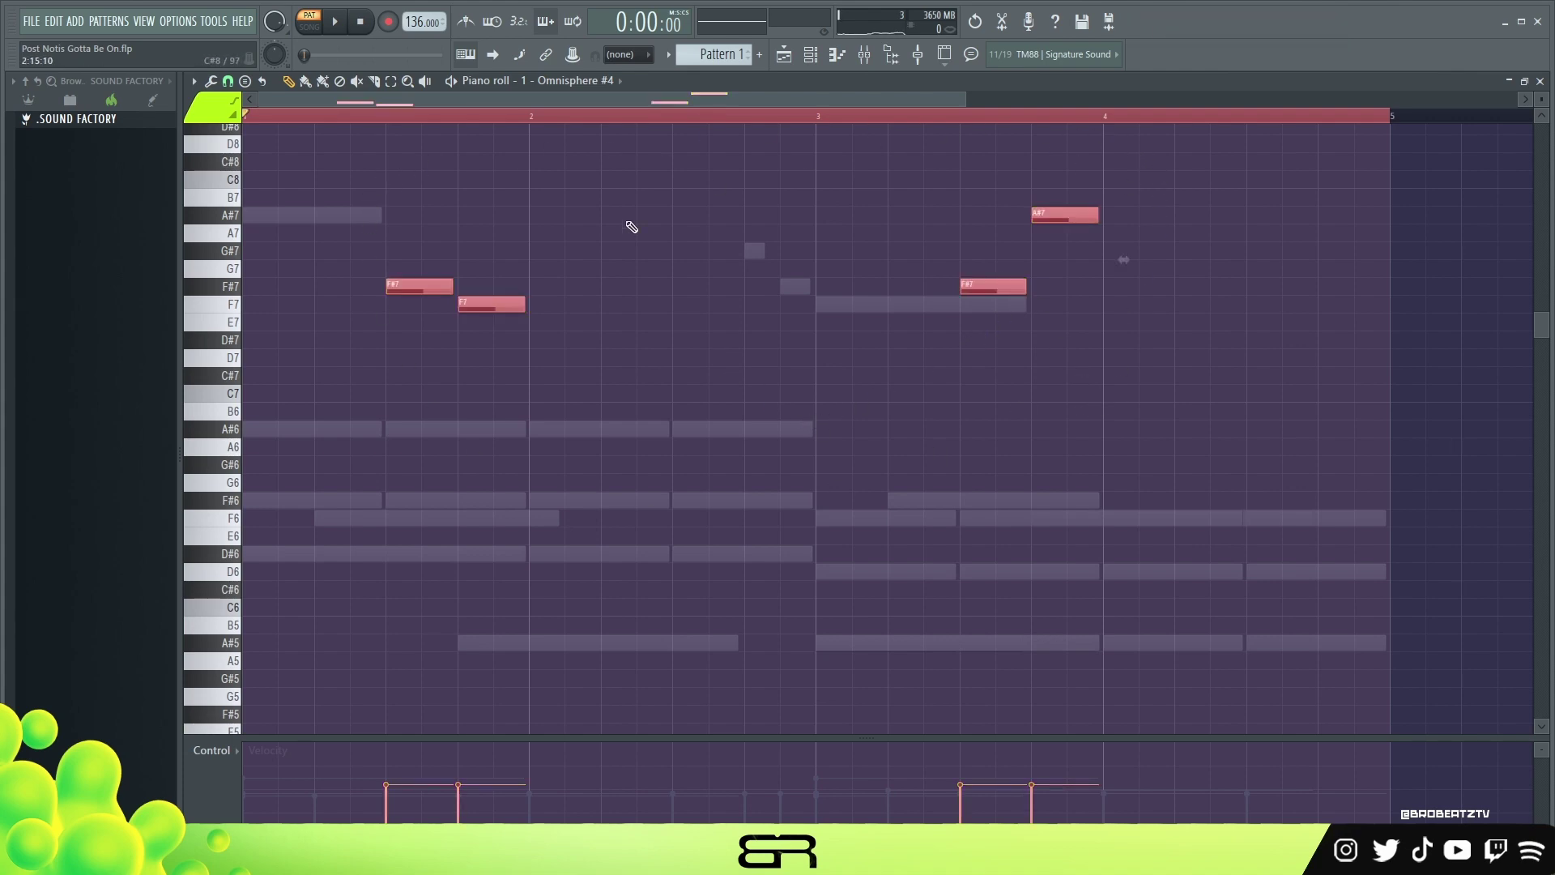
right_click(750, 379)
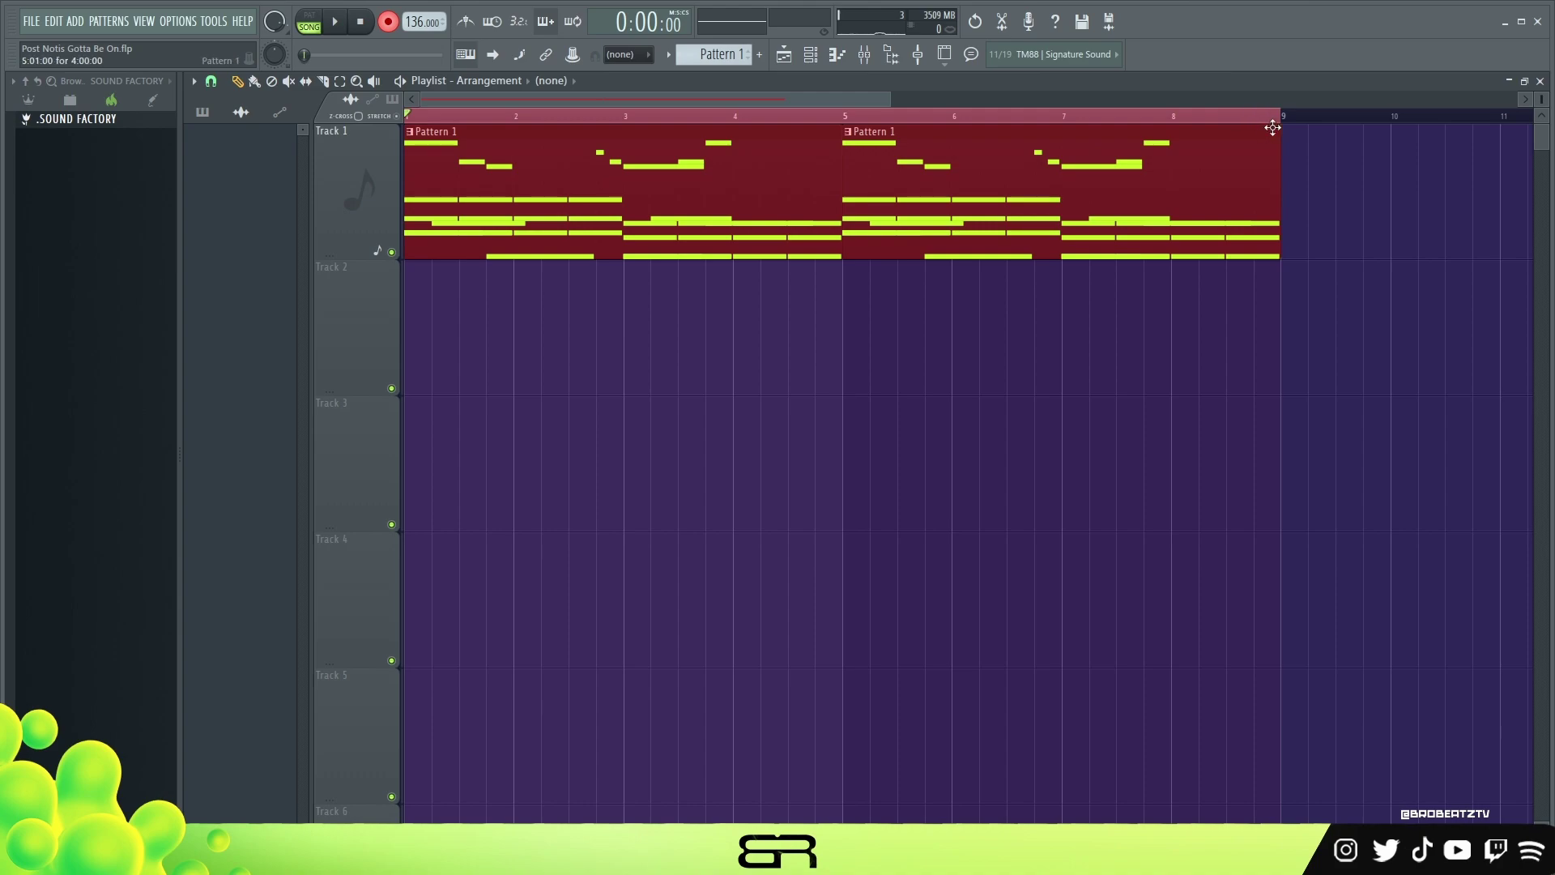
Step: Record the eight-bar Pattern 1 arrangement as an audio clip in the playlist, then stop and rewind
left_click(337, 22)
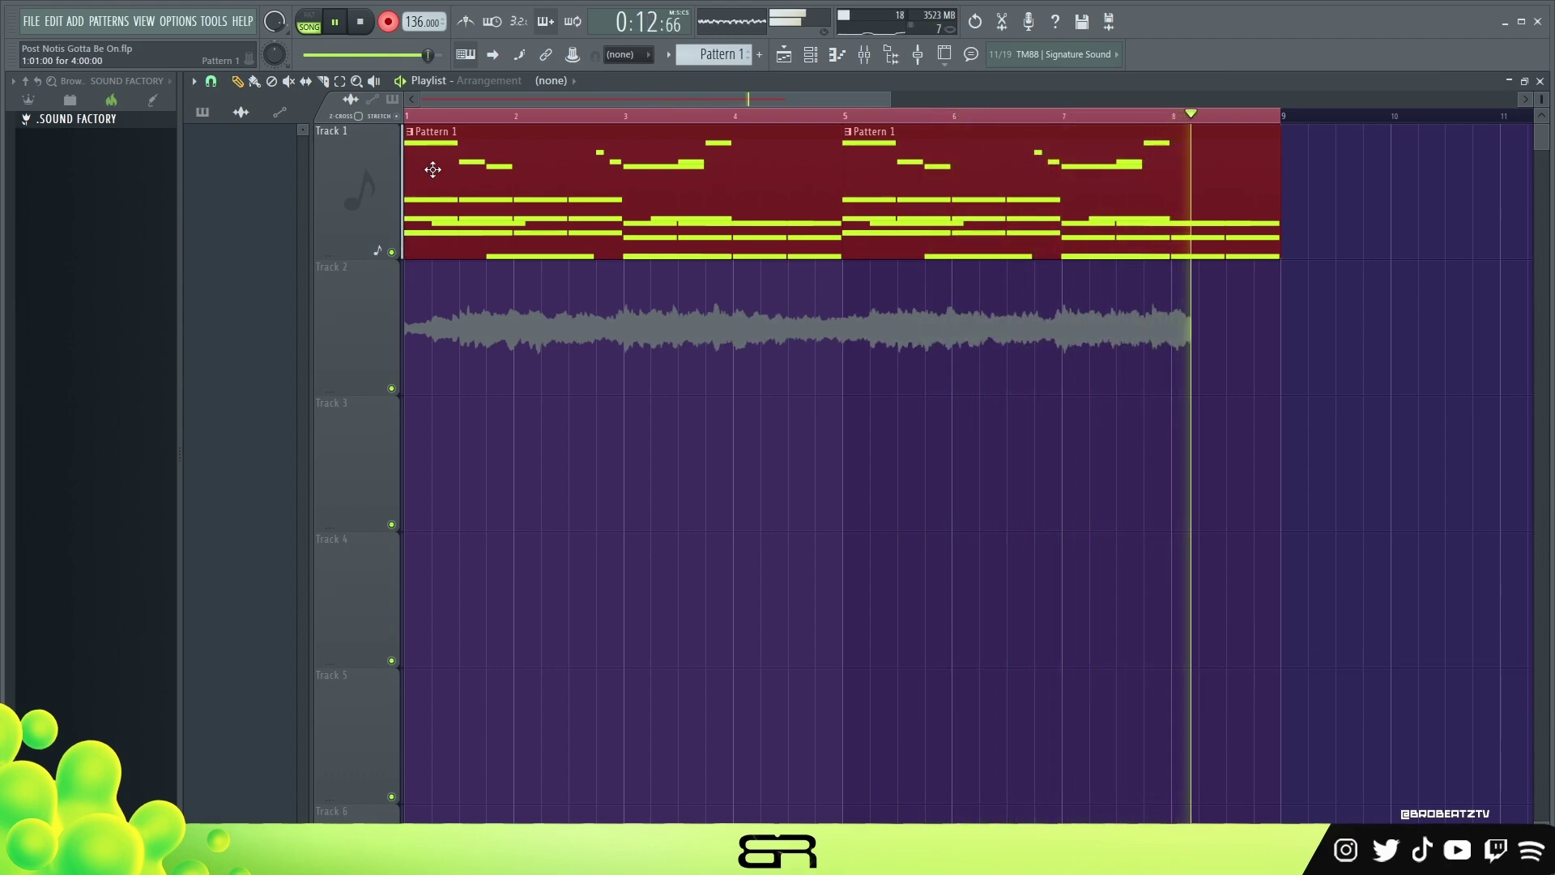
key("space")
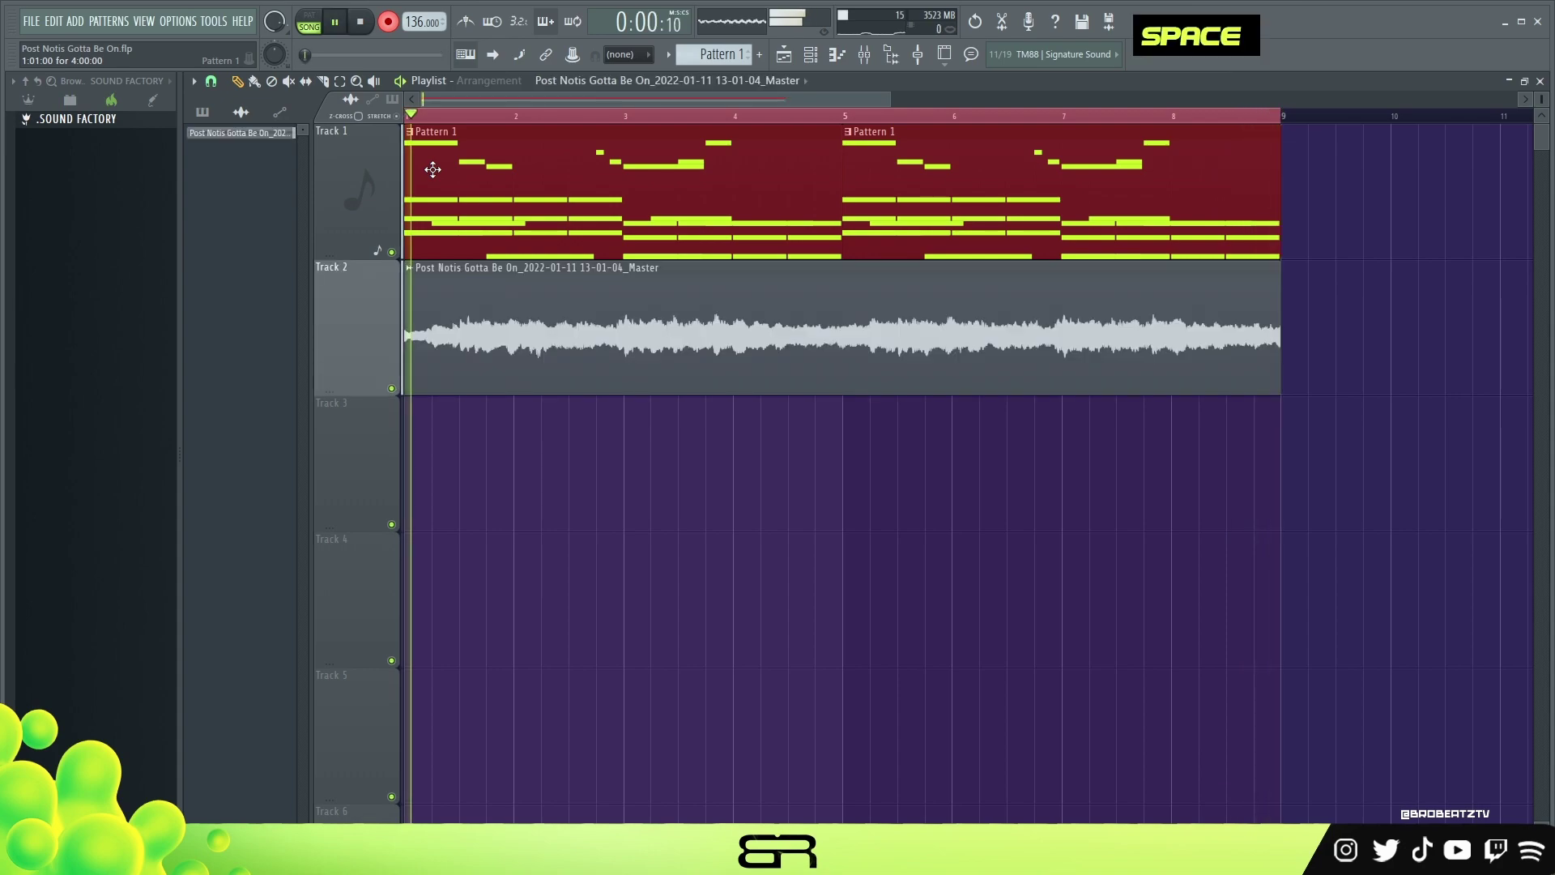
key("space")
double_click(366, 26)
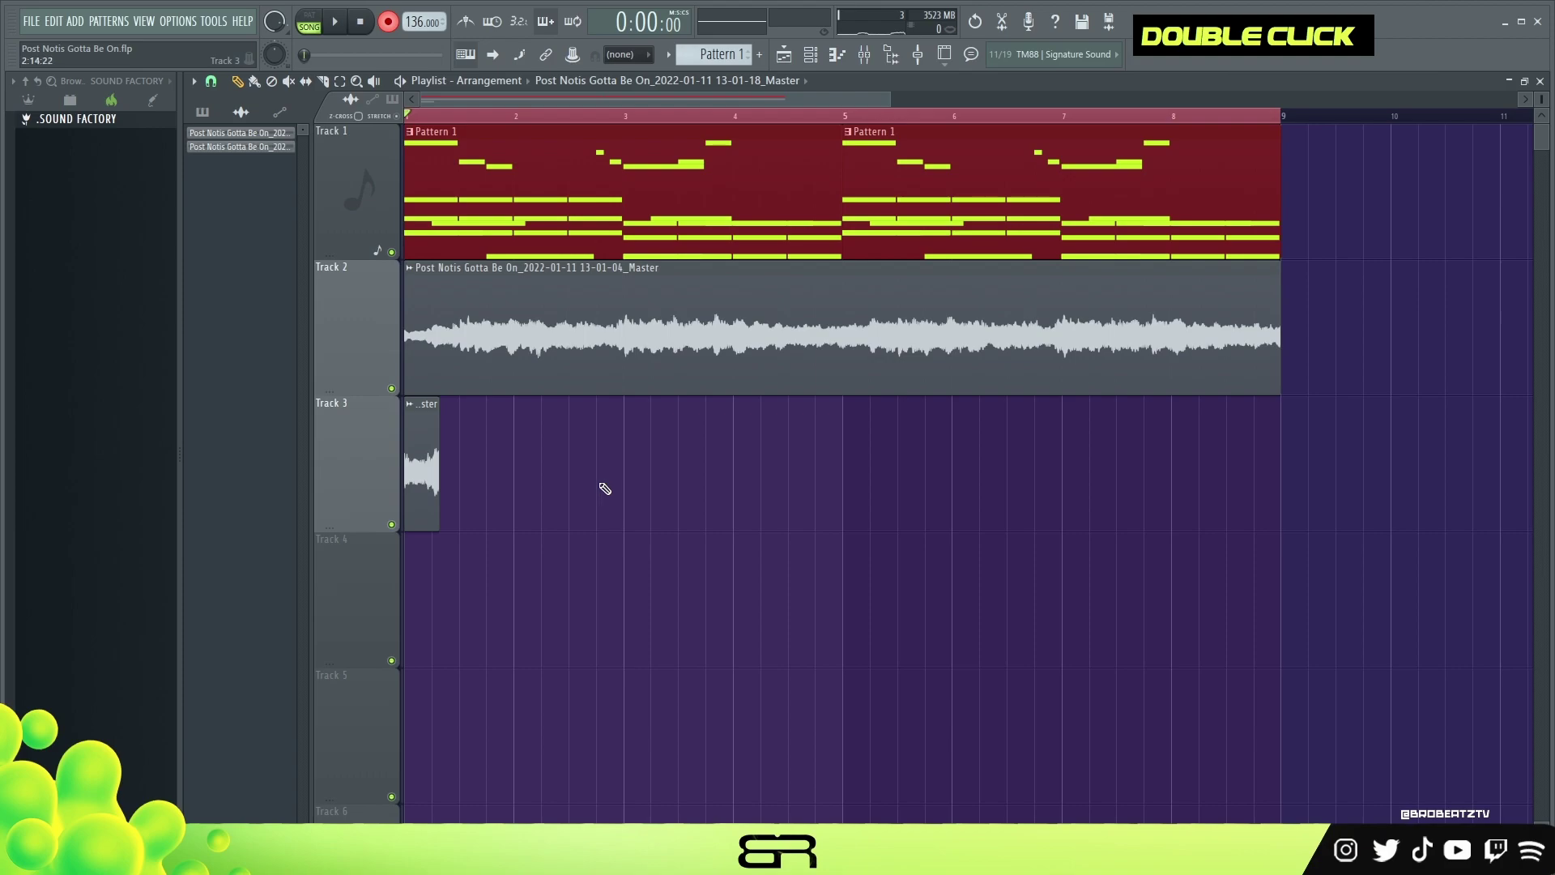
Step: Delete the short second recording from the project and rename the remaining eight-bar audio clip Sample
right_click(239, 147)
left_click(267, 326)
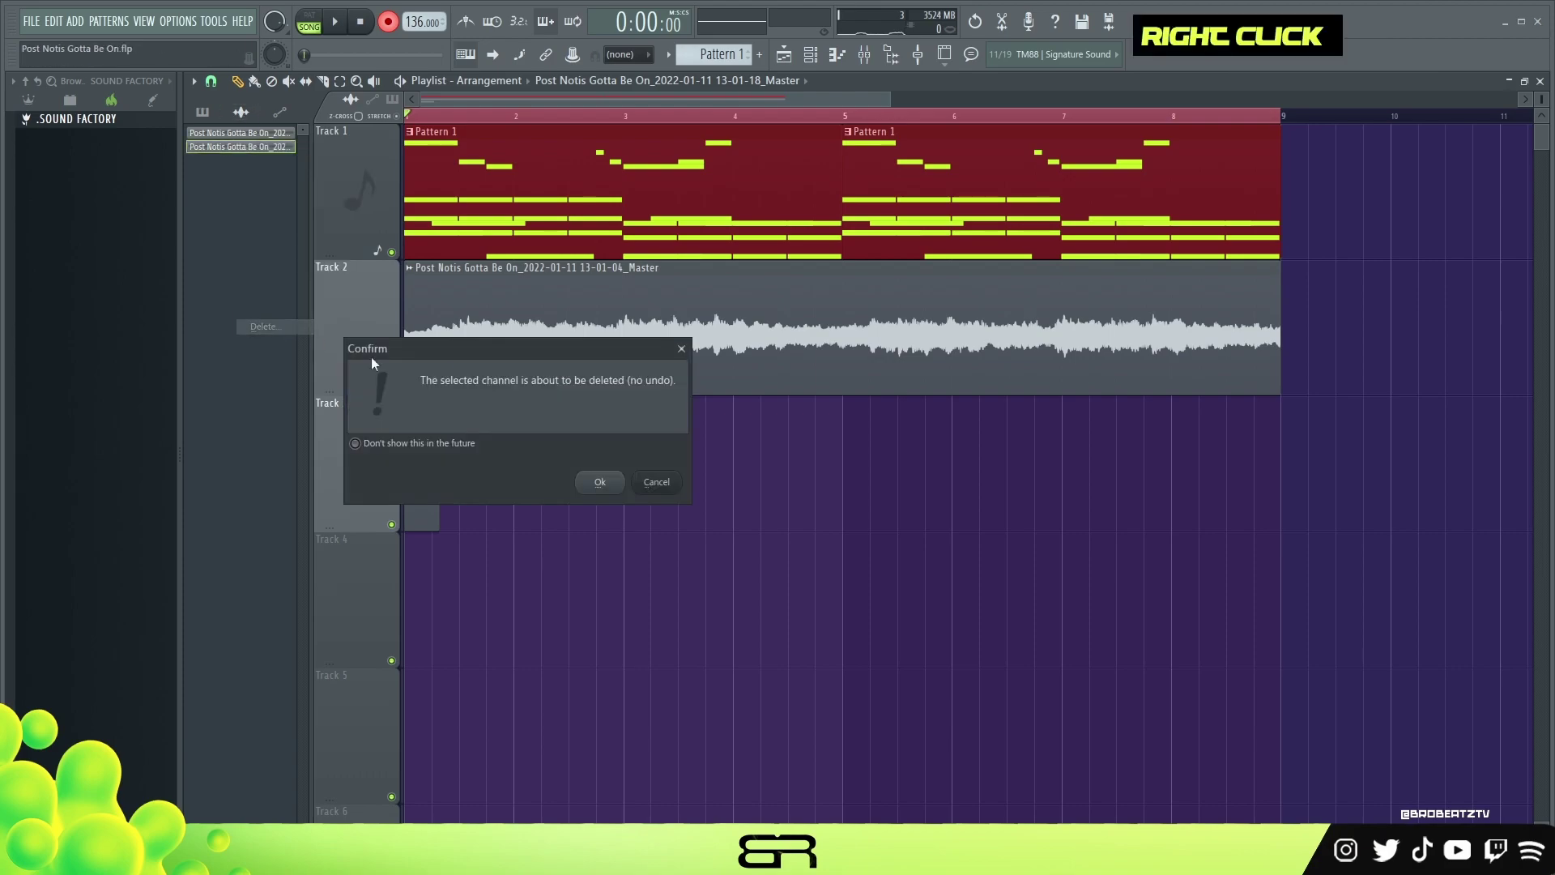
left_click(601, 483)
right_click(268, 133)
left_click(326, 163)
type("Sample")
key("Return")
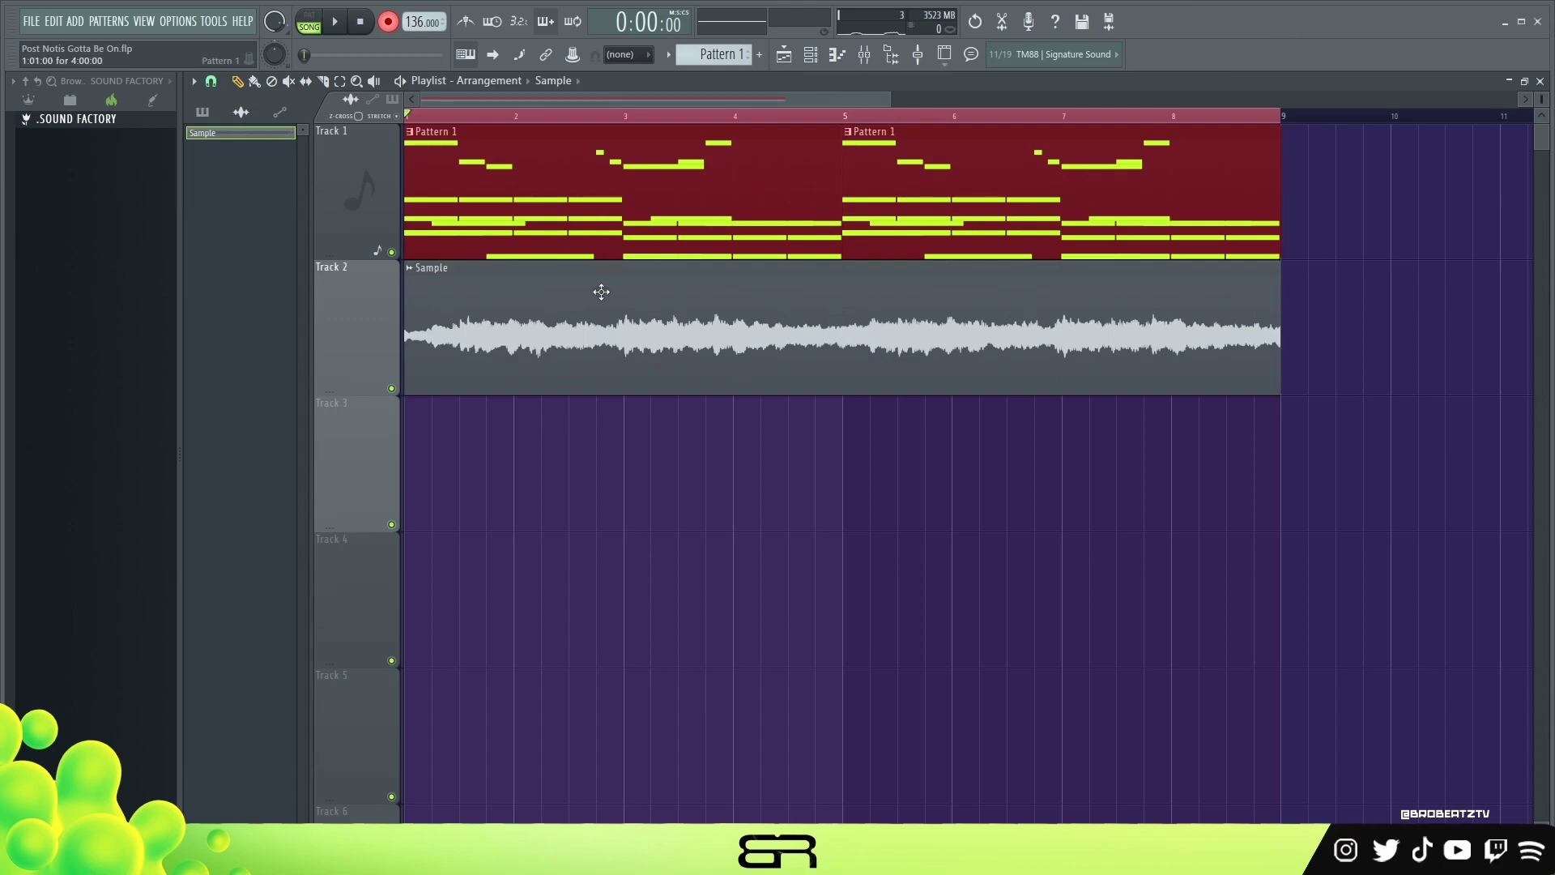
Step: Delete the empty Track 3 from the playlist and confirm the deletion
right_click(328, 499)
left_click(453, 701)
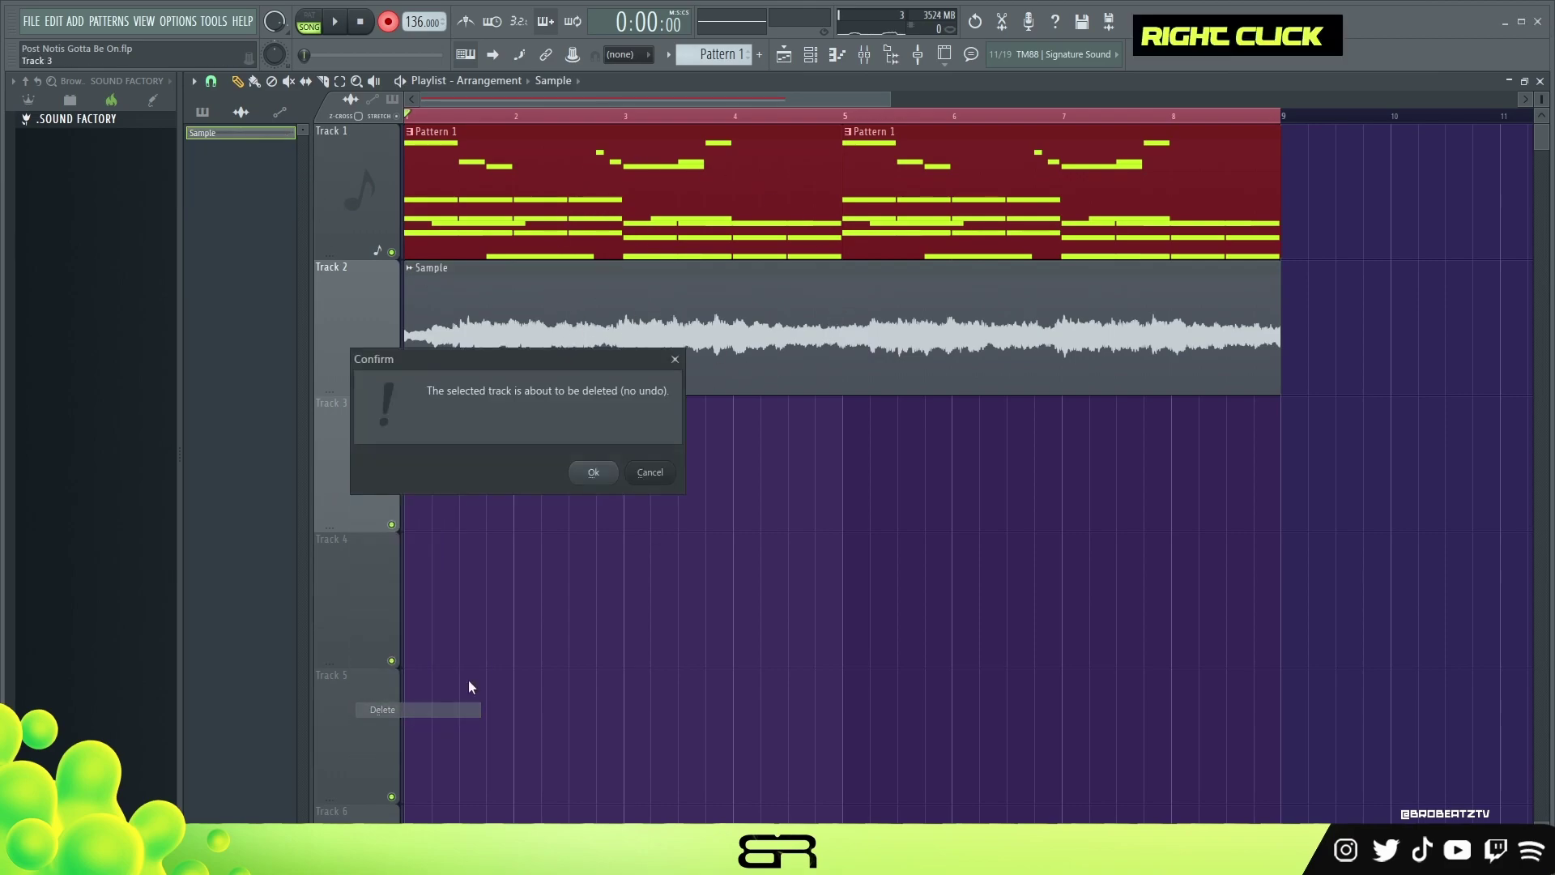
left_click(594, 472)
Step: Set the Sample clip's declicking mode to Crossfade (bleeding)
double_click(600, 346)
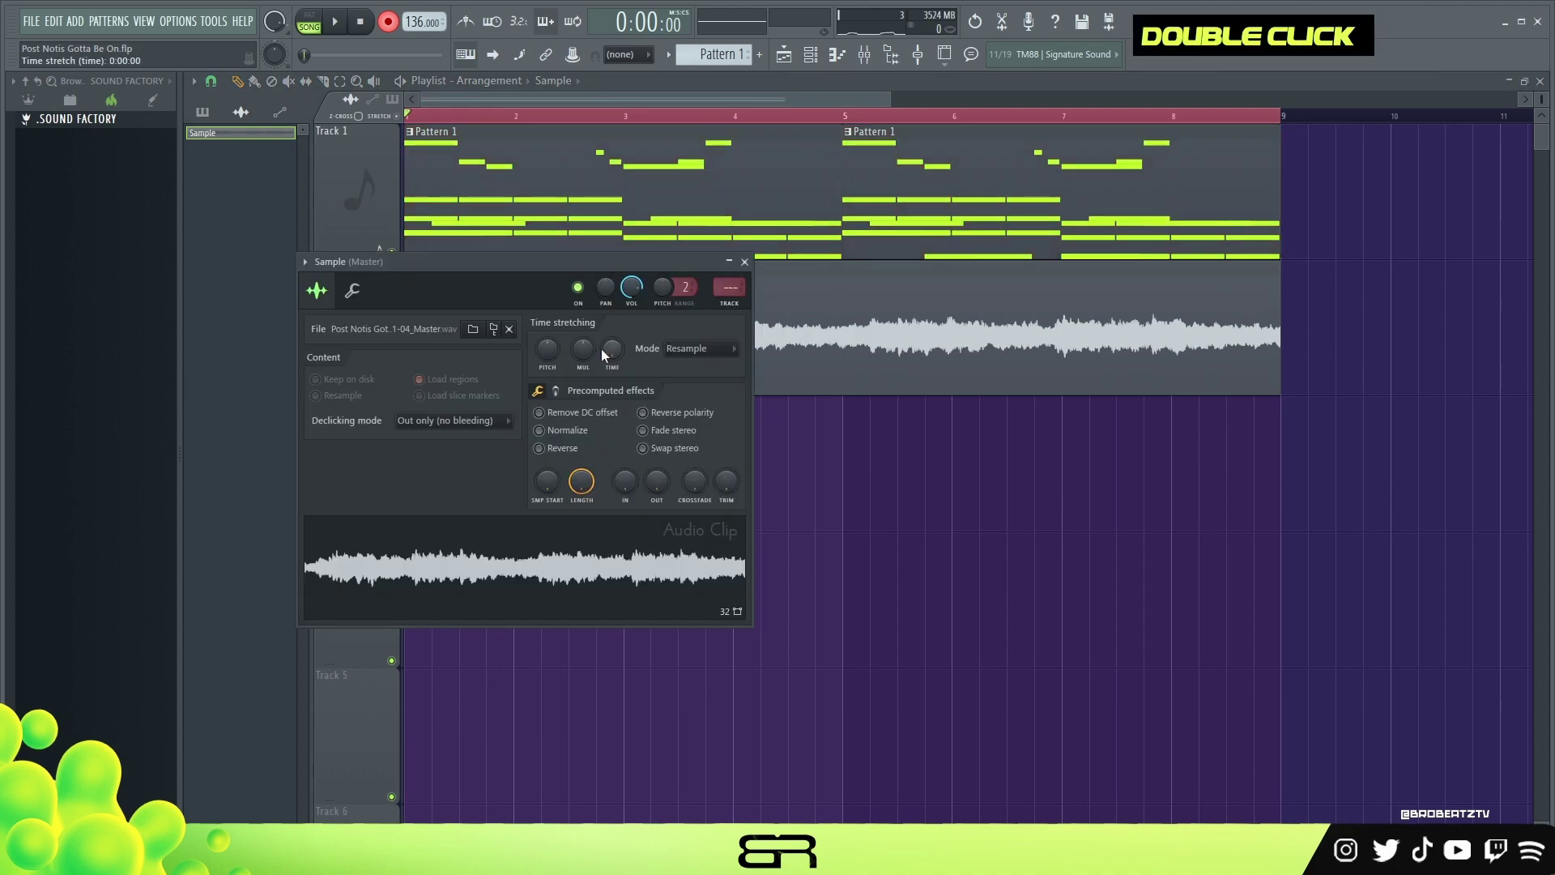
left_click_drag(518, 270, 959, 389)
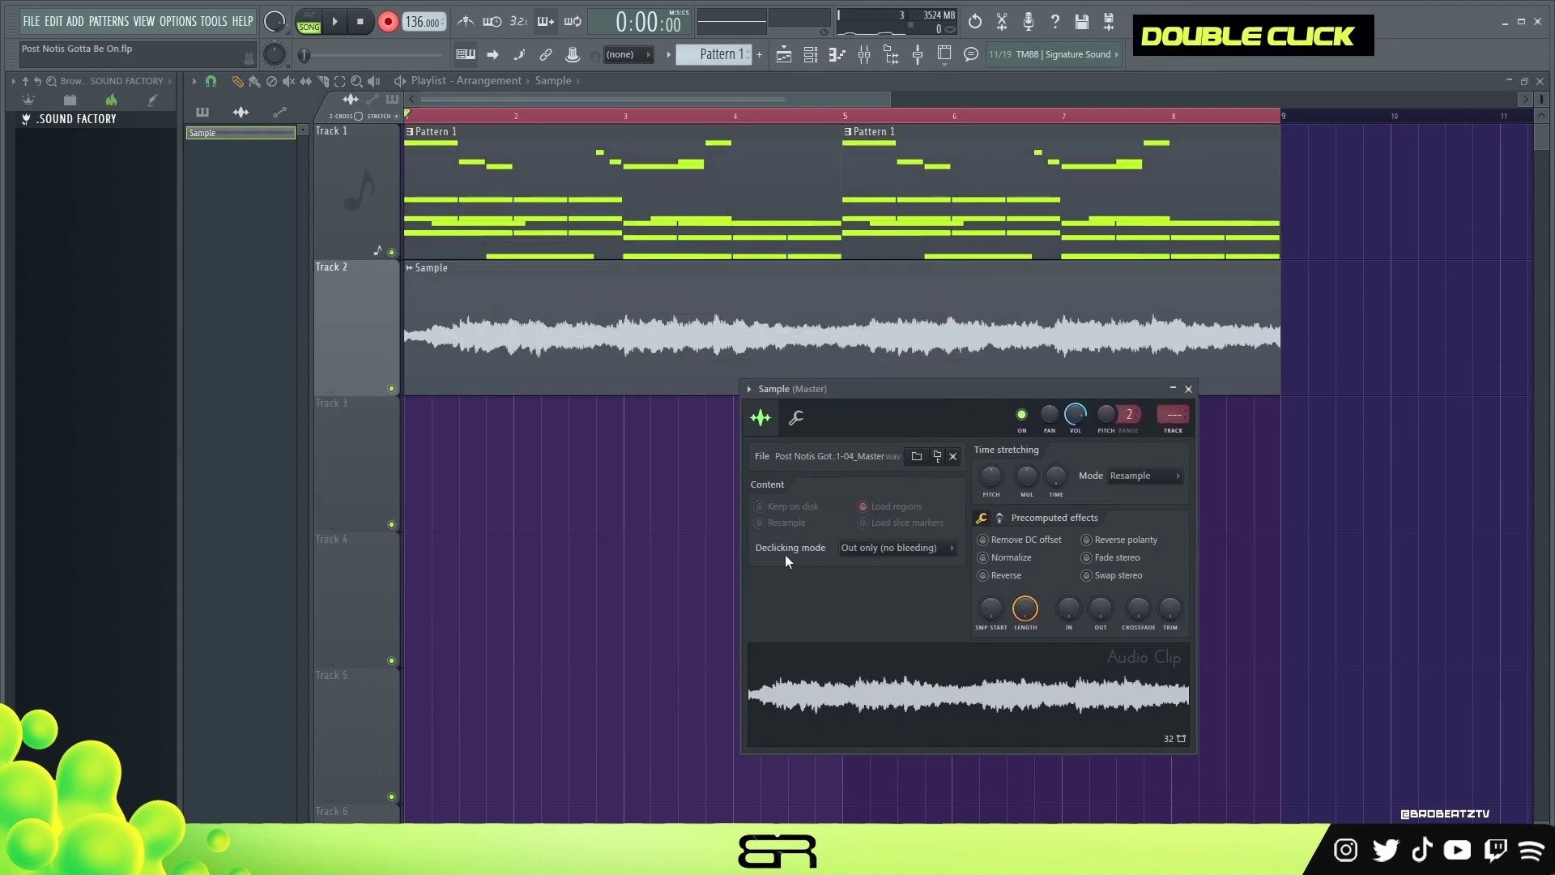
left_click(866, 549)
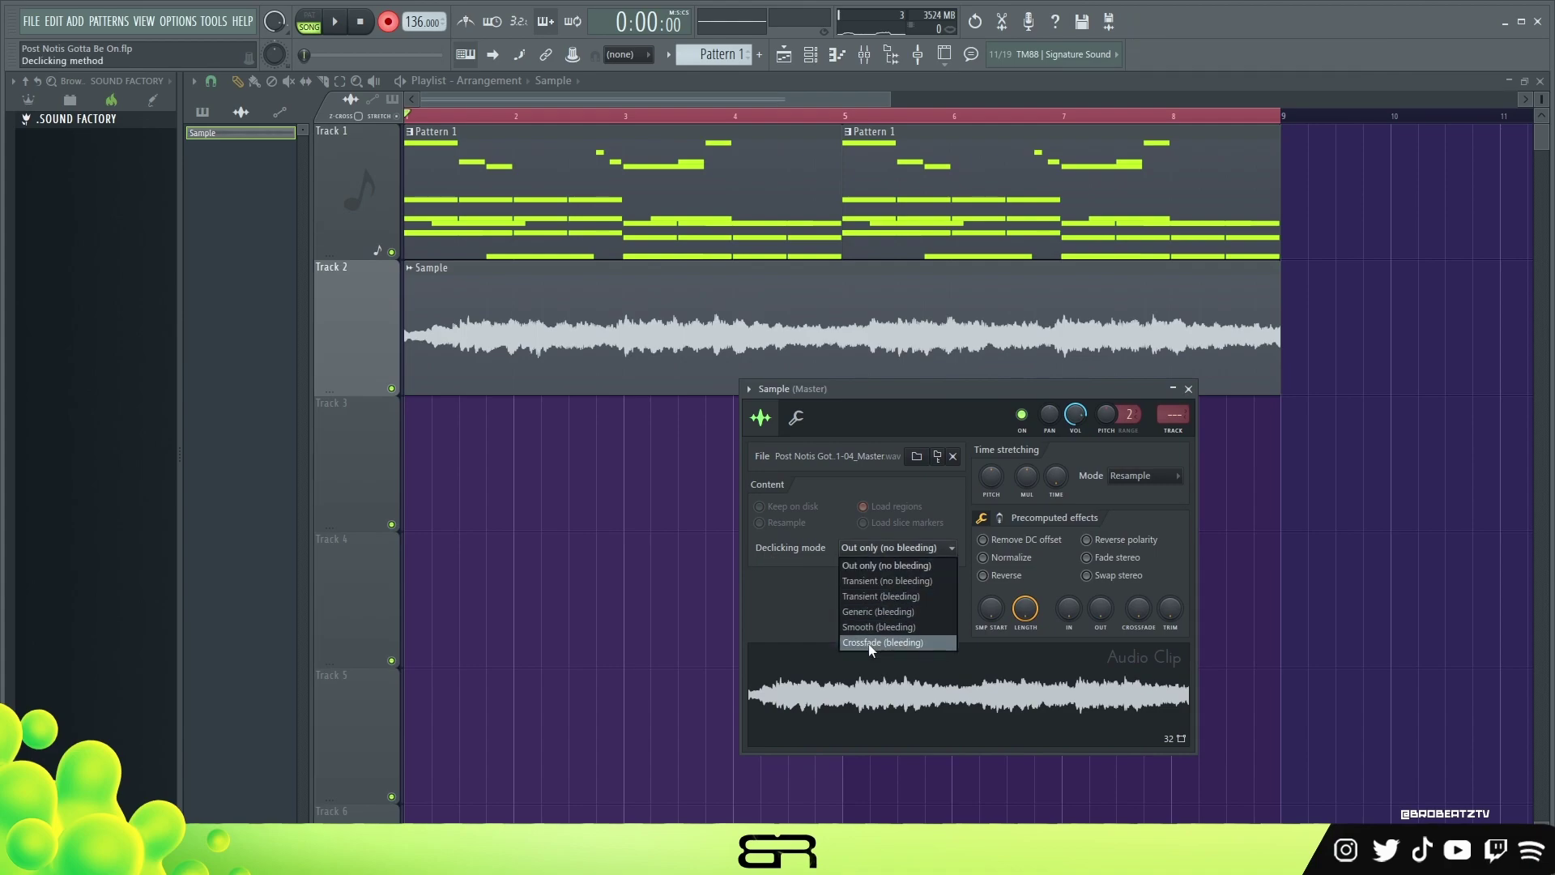
left_click(868, 643)
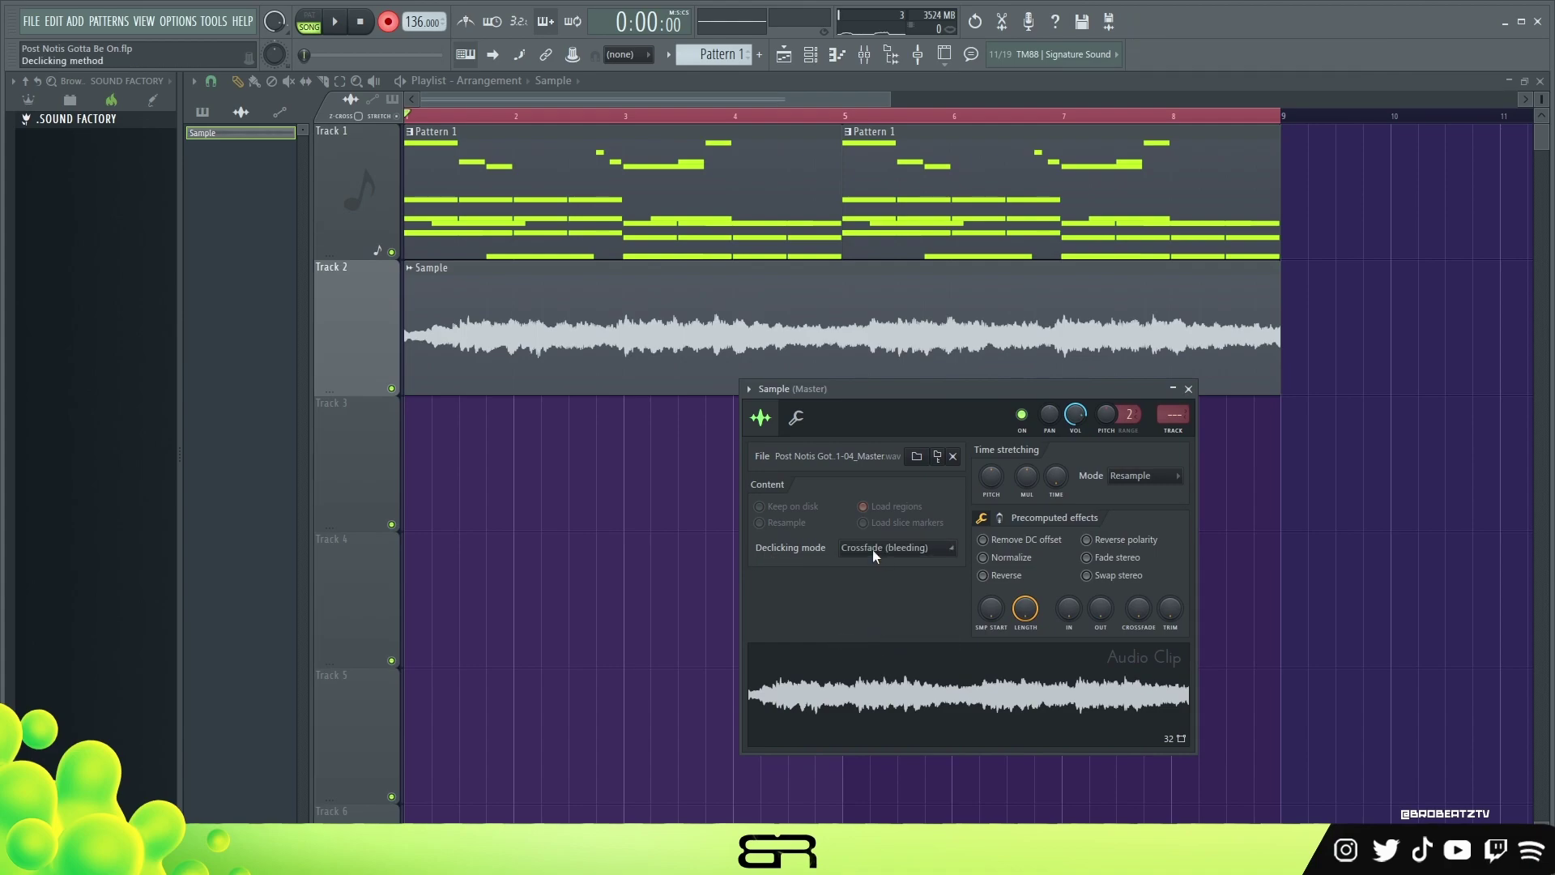
left_click(873, 553)
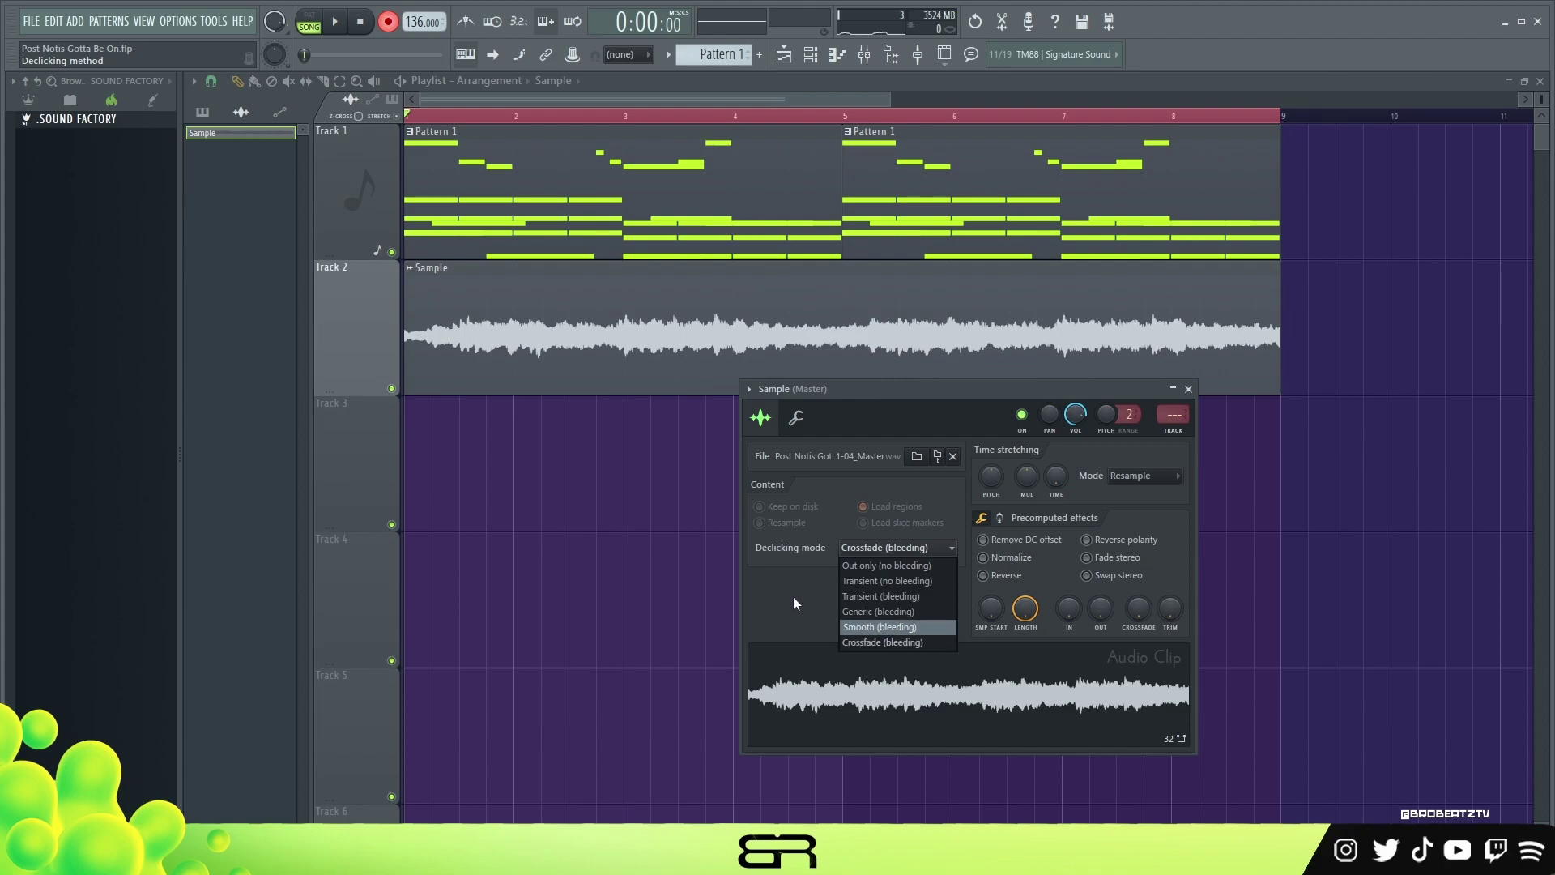
left_click(799, 597)
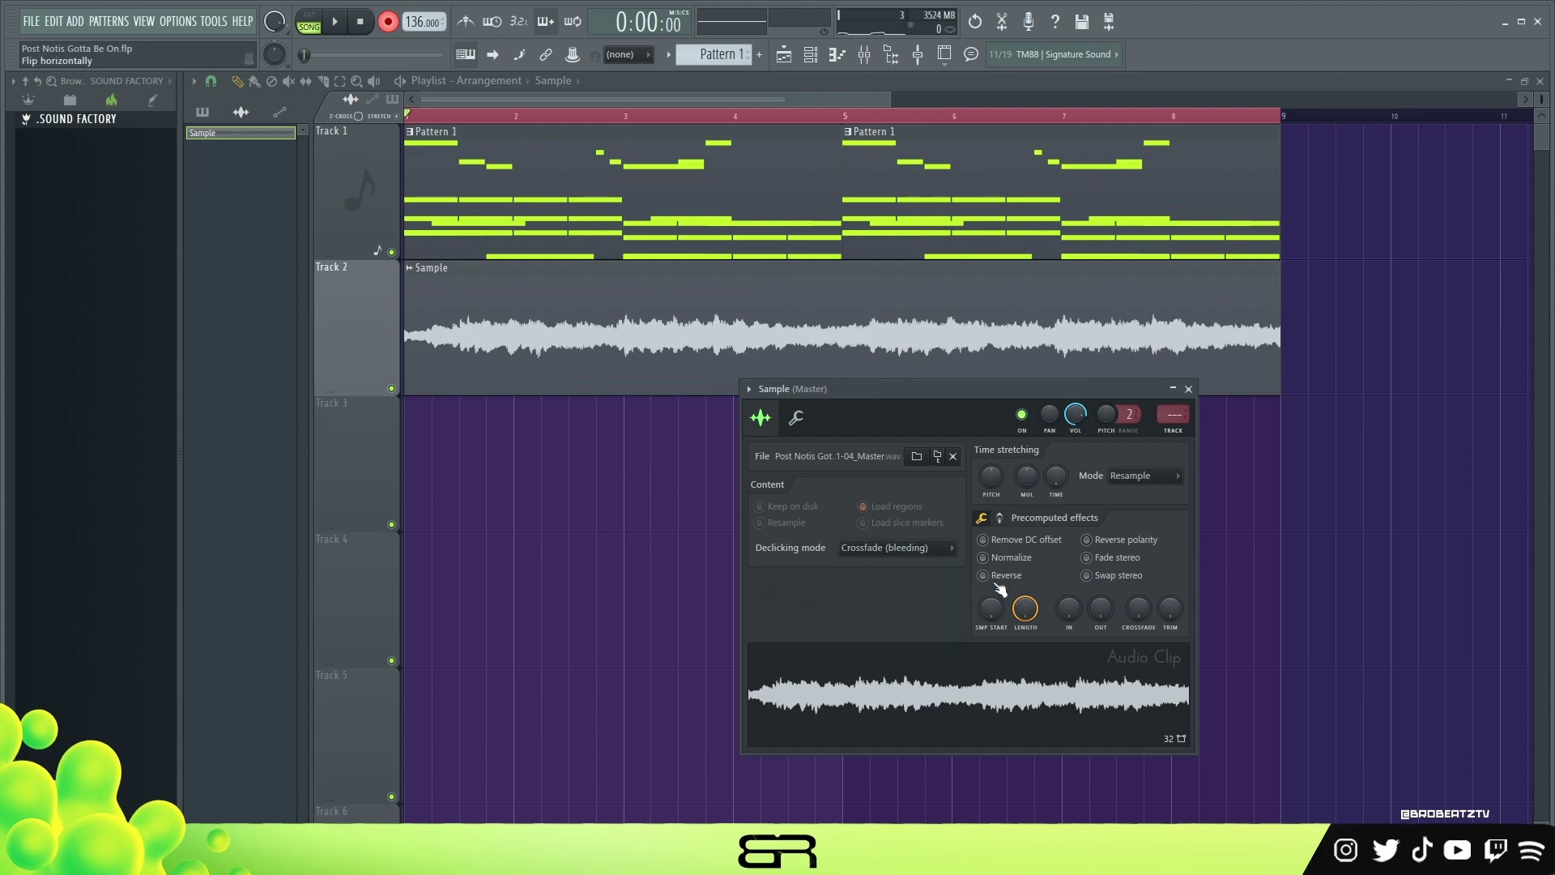
Step: Try reversing the Sample clip's audio
left_click(998, 585)
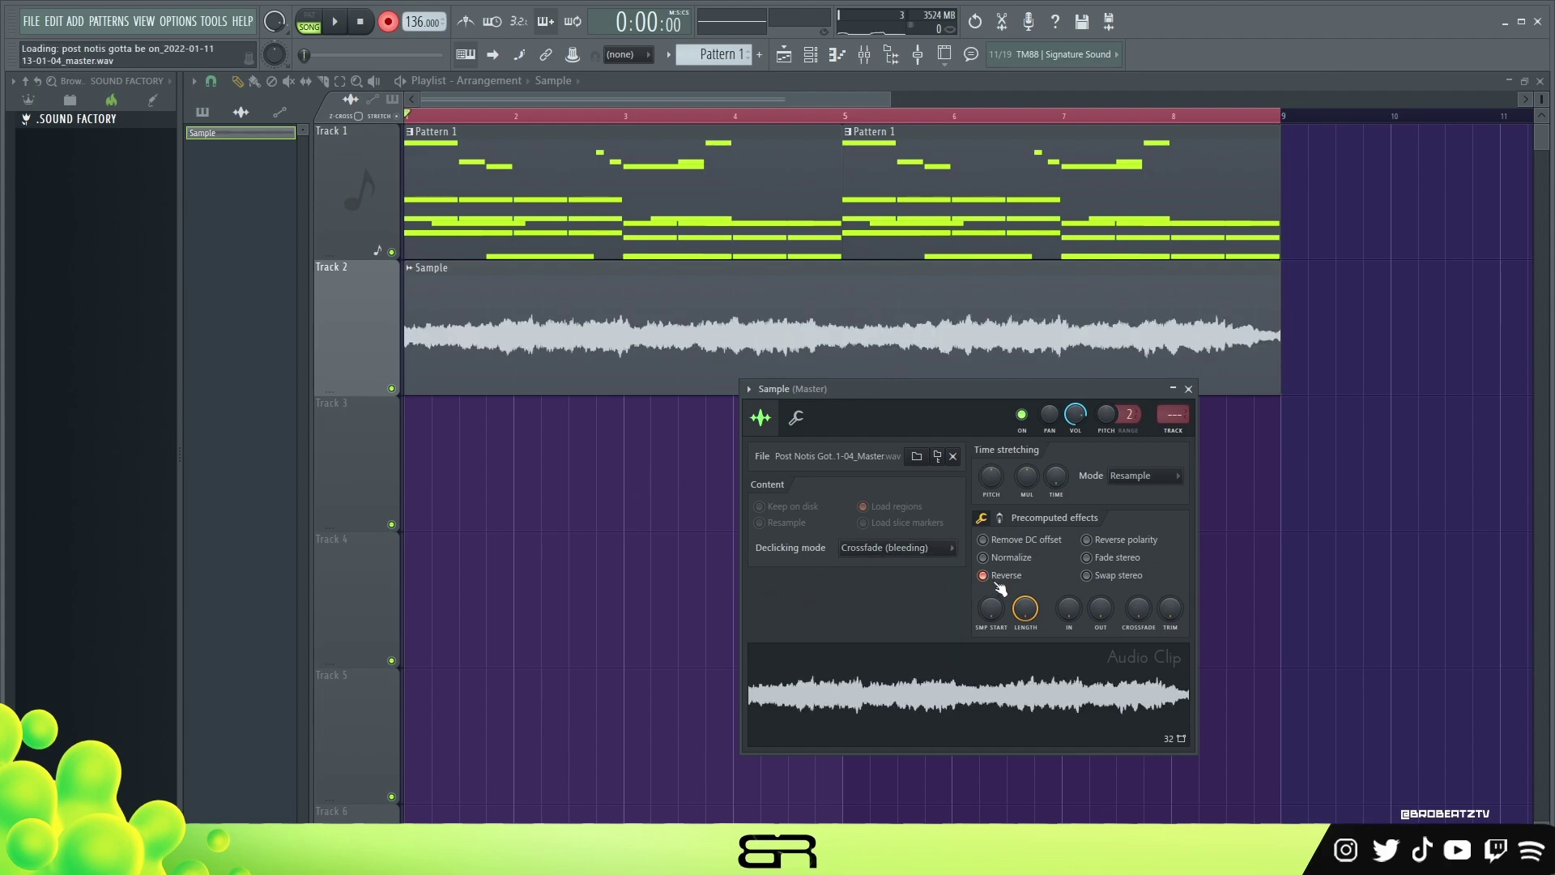
left_click(998, 586)
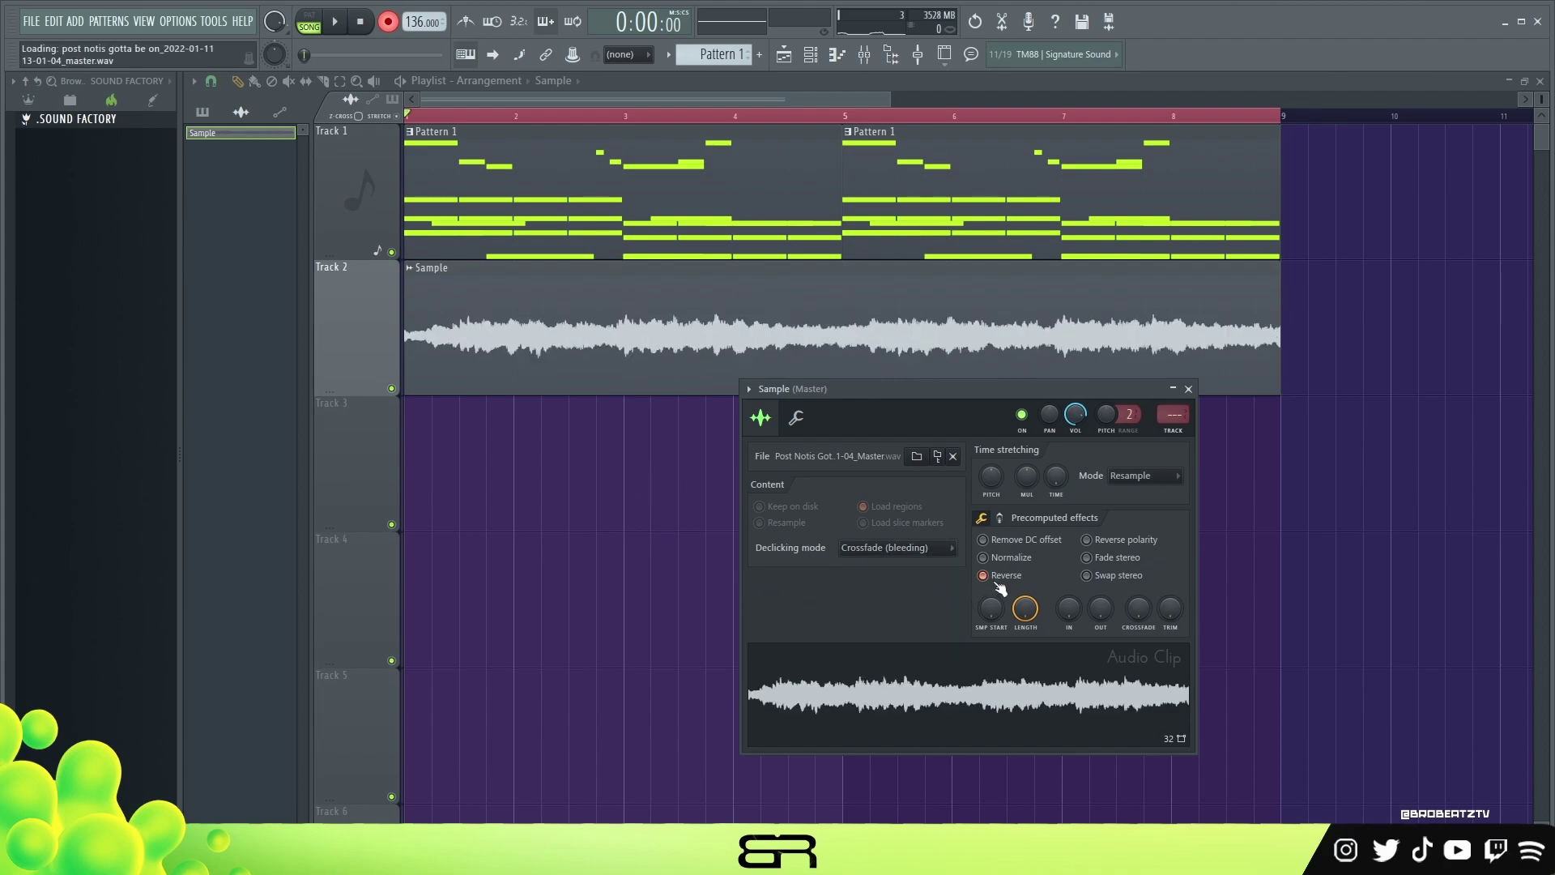
right_click(527, 444)
Step: Slice the Sample clip on Track 2 into eight one-bar pieces at the bar lines, and return to the Draw tool
mouse_move(461, 538)
left_mouse_down()
mouse_move(462, 420)
mouse_move(518, 392)
left_mouse_up()
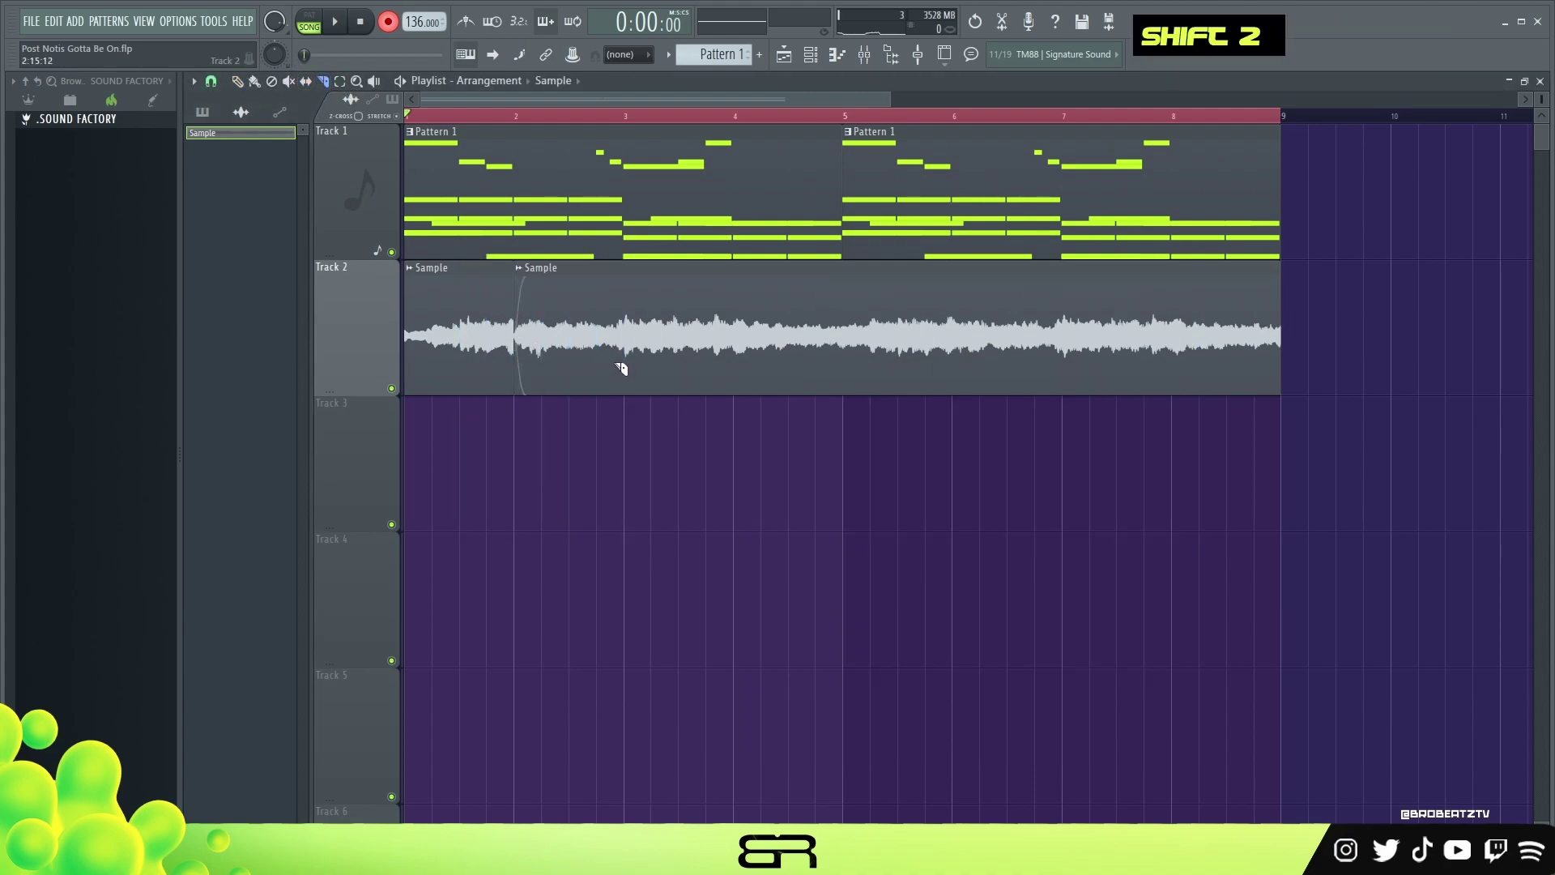
left_click_drag(624, 364, 637, 369)
left_click(731, 363, "shift")
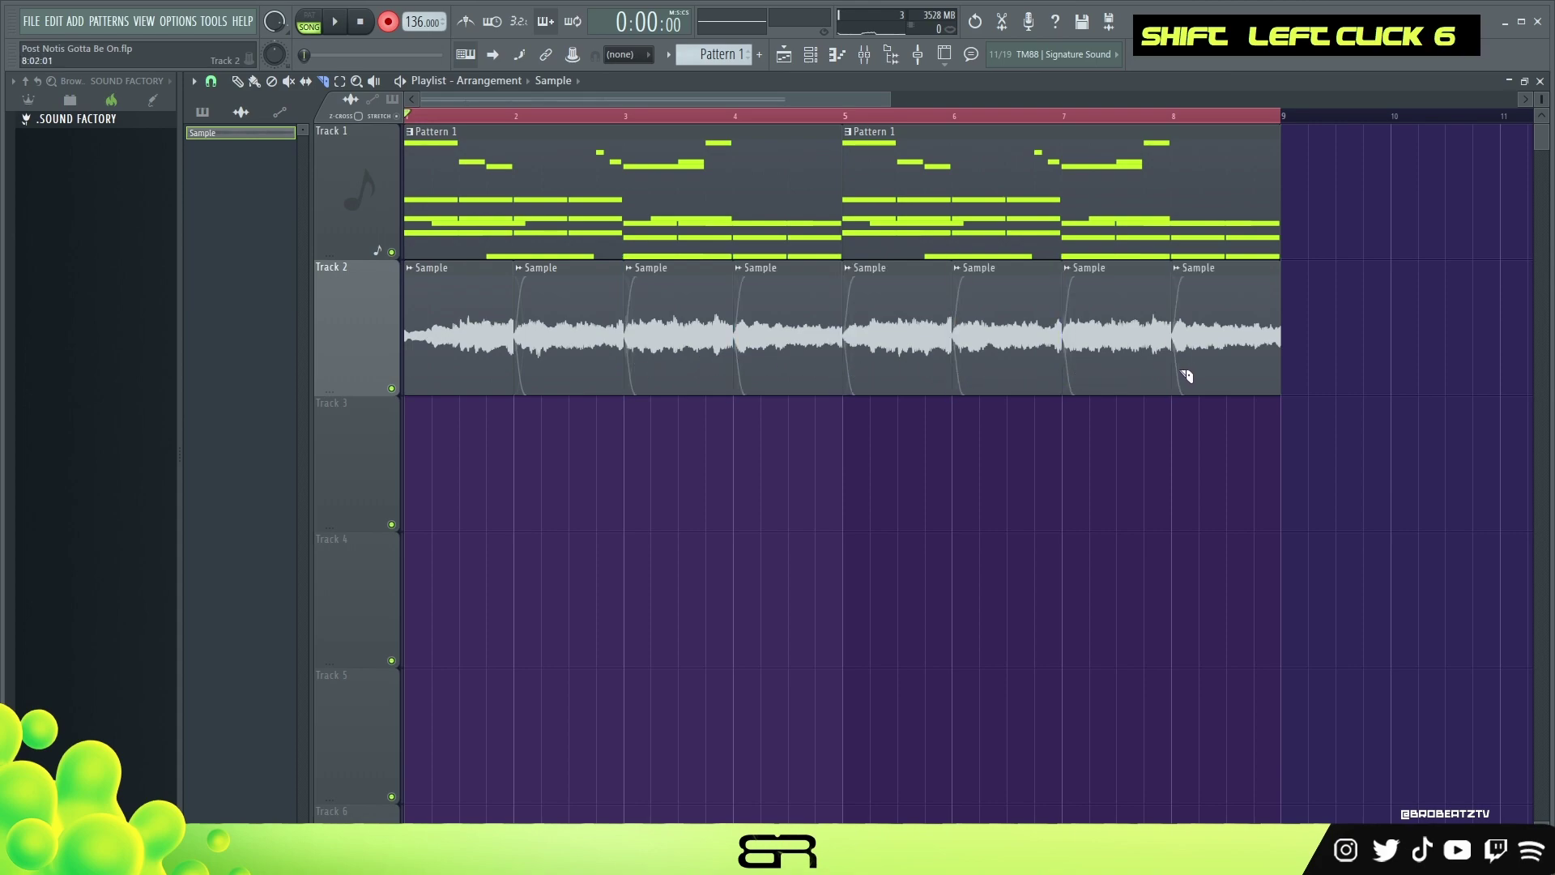
left_click(237, 81)
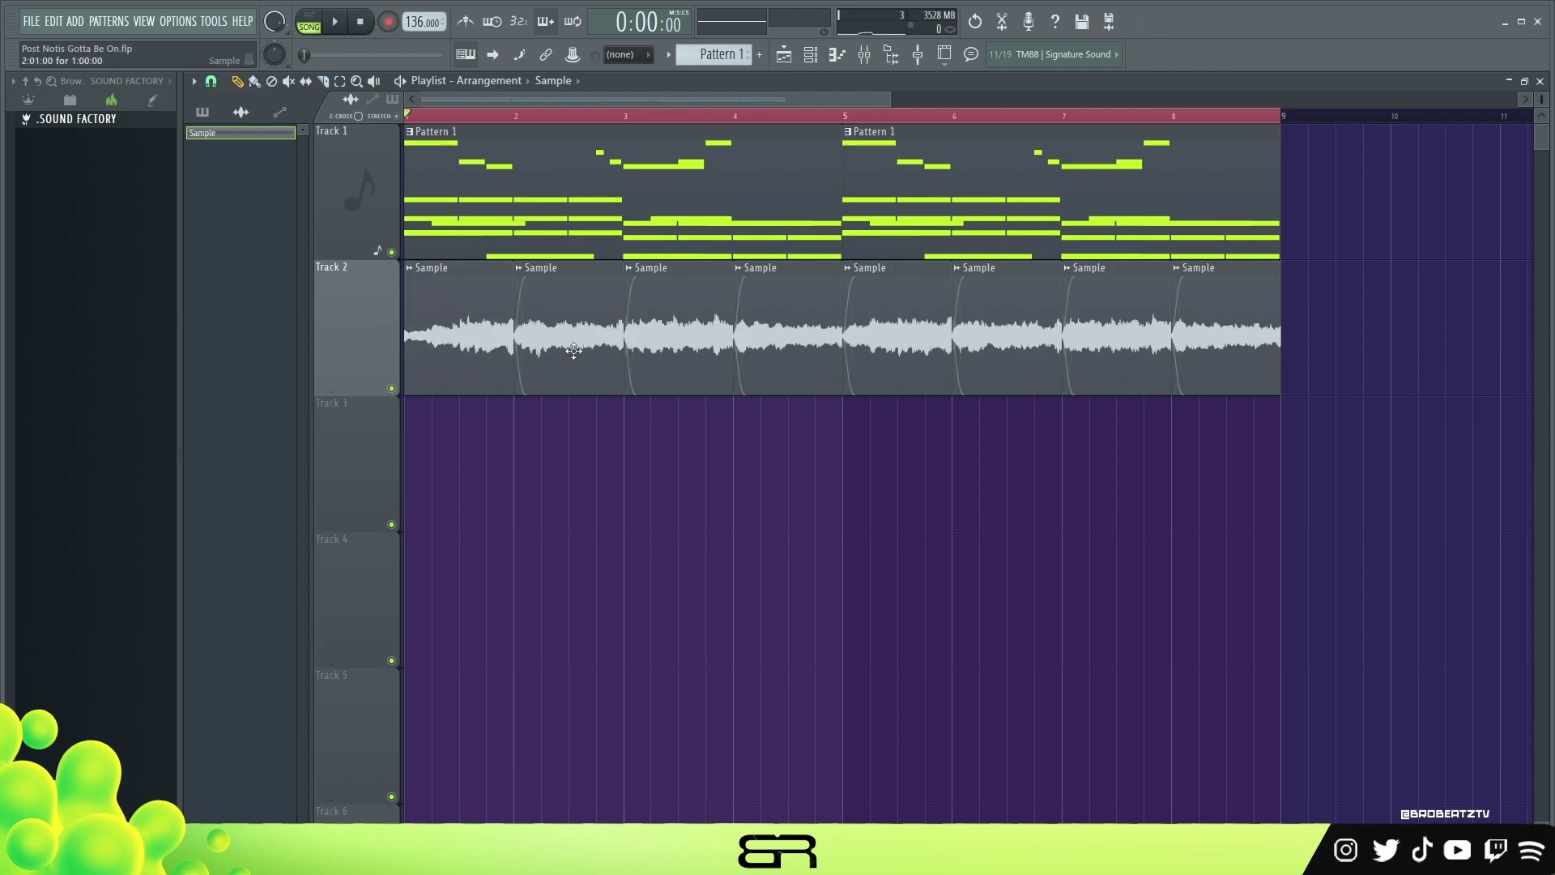
Step: Reverse the audio of the sliced Sample clip and close its channel settings
double_click(429, 338)
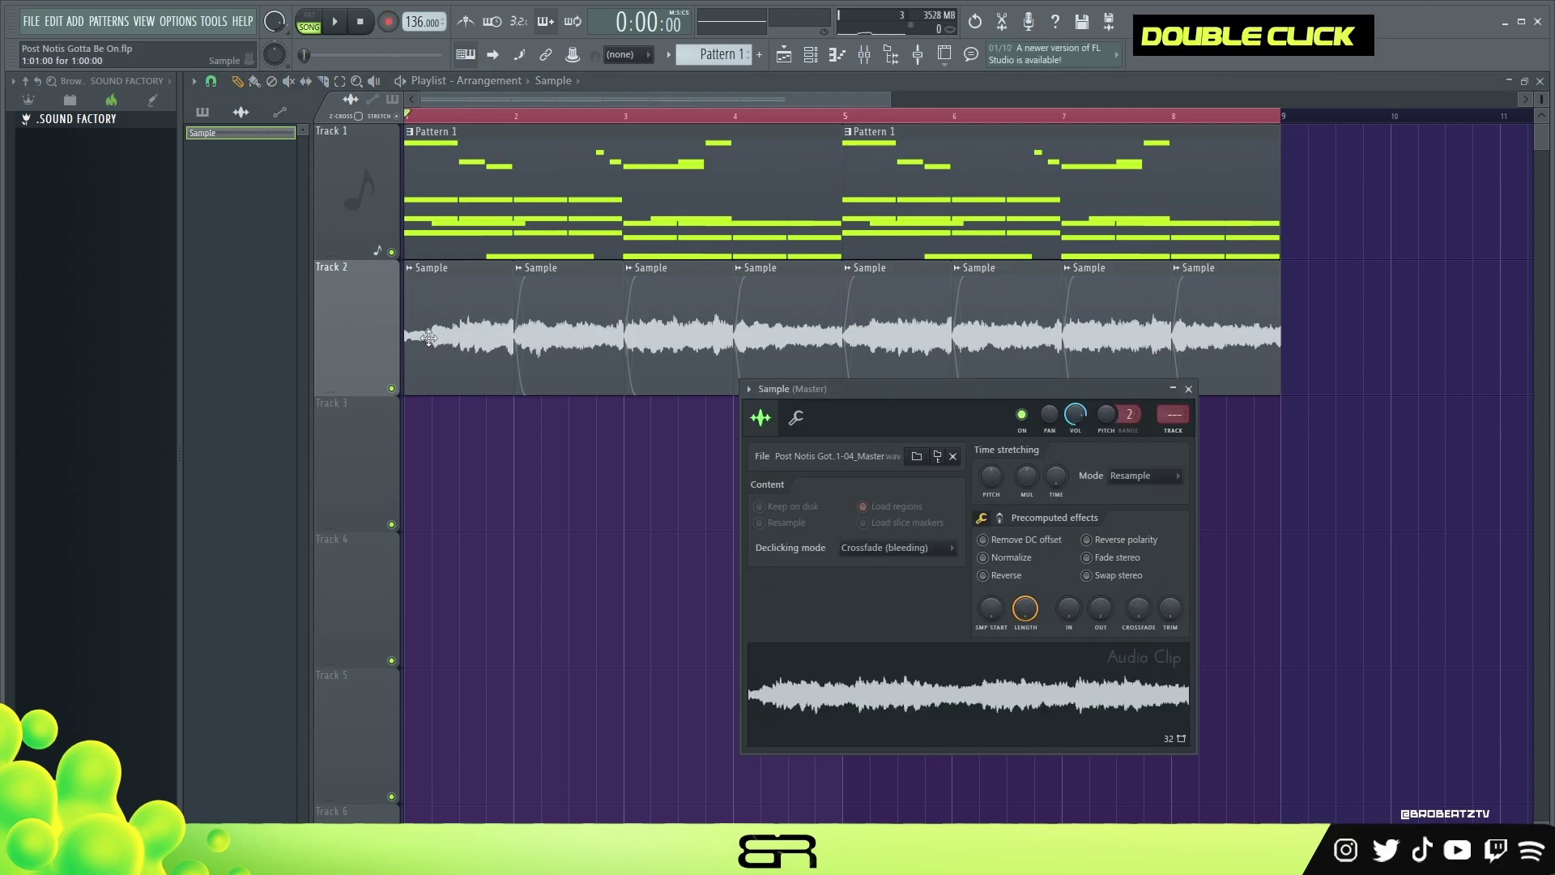
left_click(988, 575)
right_click(629, 473)
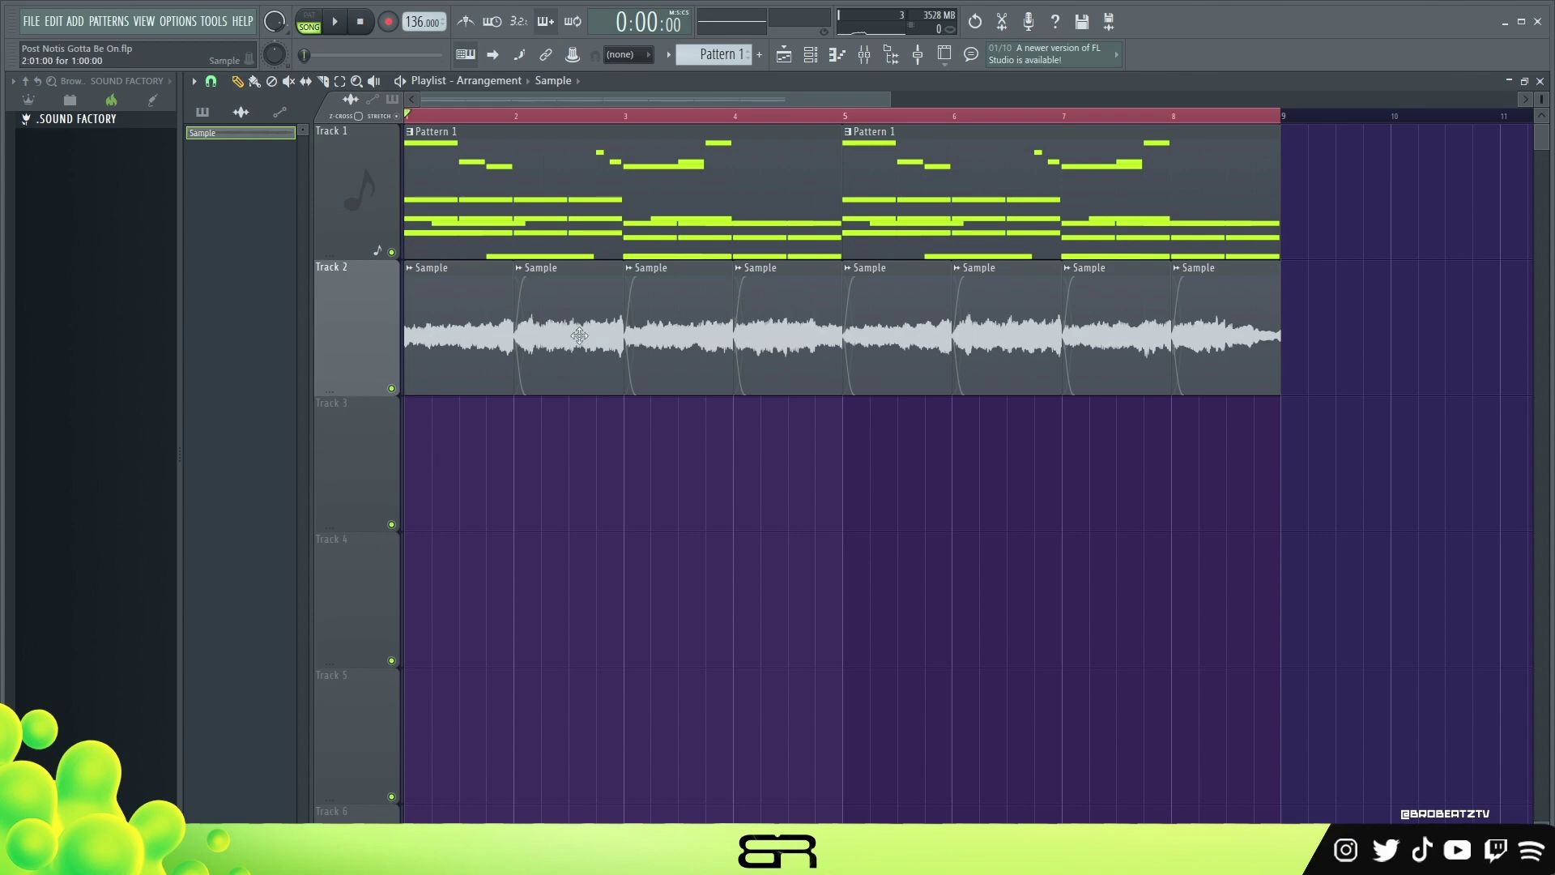
Step: Move the eight one-bar slices onto Track 3 in opposite order, starting with the last slice at bar 1
left_click(1222, 337, "ctrl")
left_click_drag(1234, 376, 460, 457)
left_click_drag(1133, 300, 576, 496)
left_click_drag(979, 358, 680, 513)
left_click_drag(867, 367, 782, 498)
left_click_drag(798, 340, 909, 491)
left_click_drag(688, 340, 1016, 488)
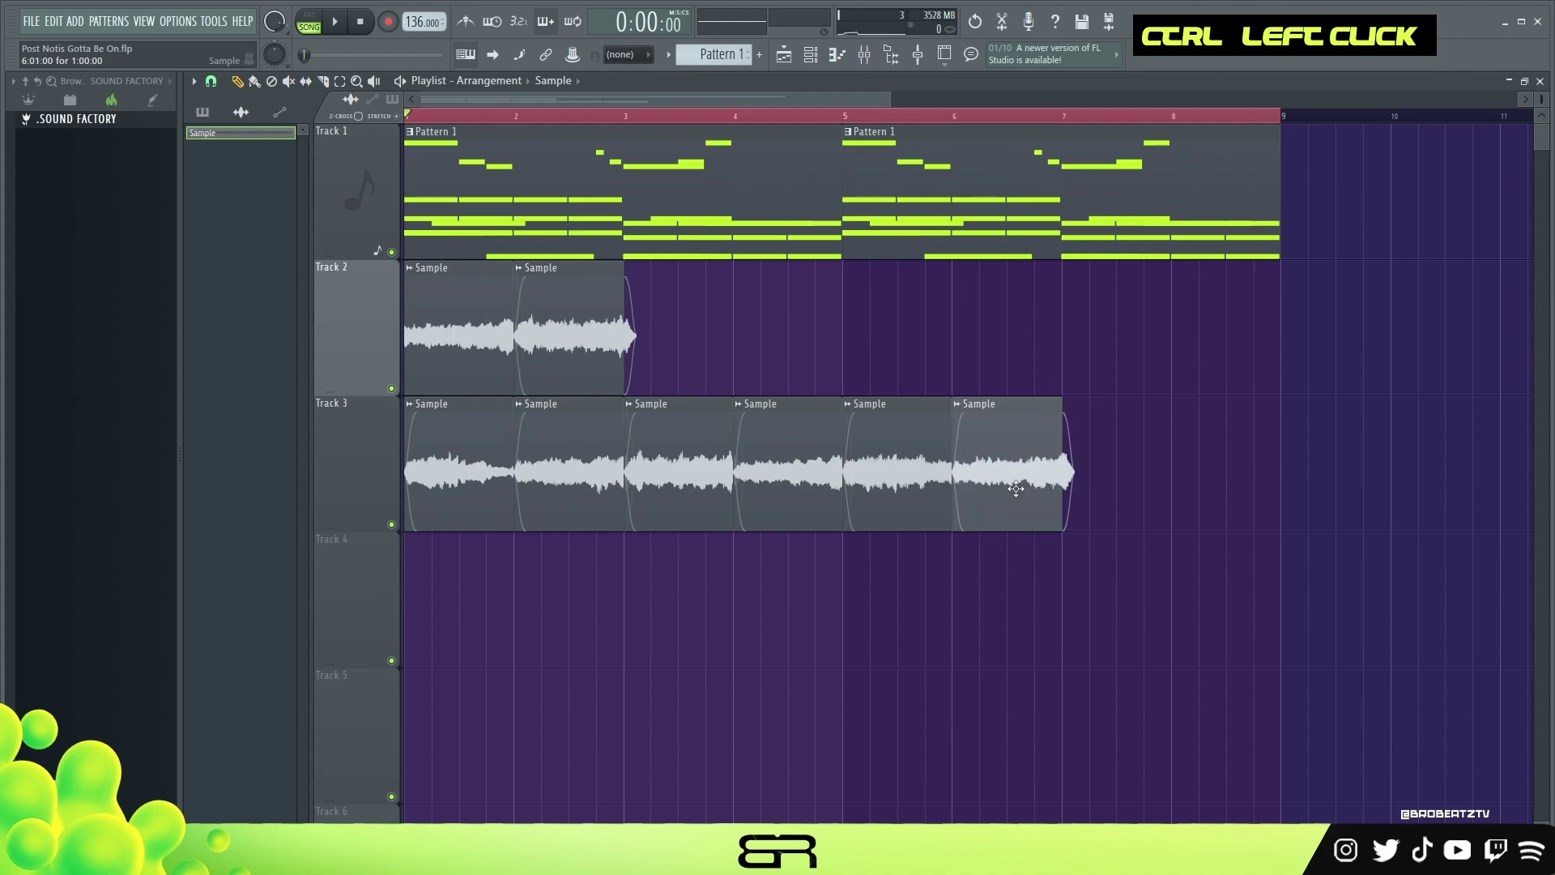
left_click_drag(574, 339, 1051, 468)
left_click_drag(454, 339, 1234, 486)
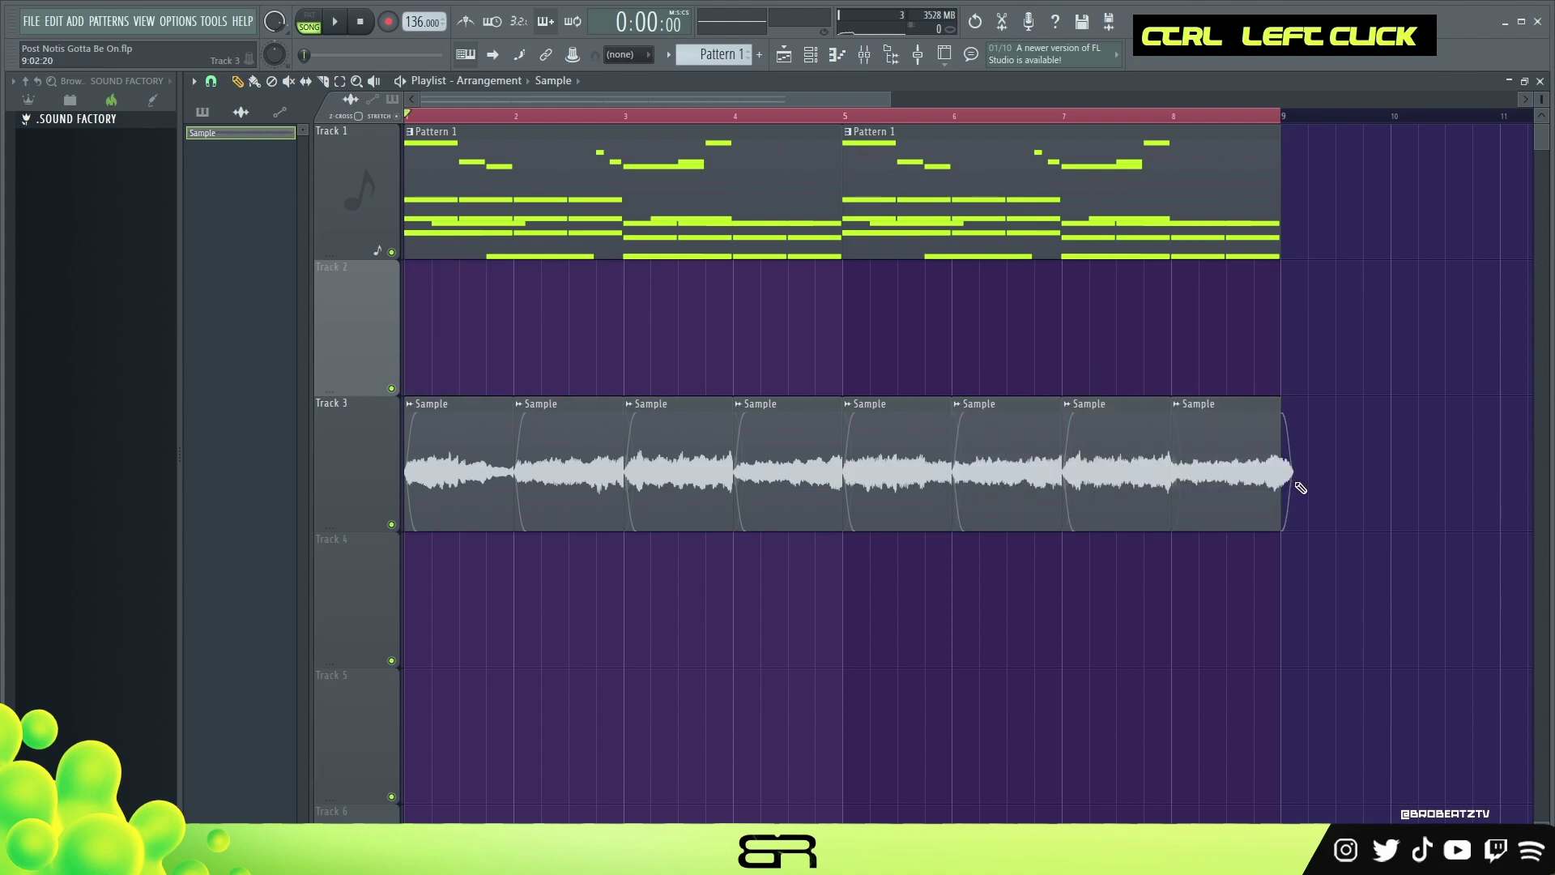
Step: Mute Track 1 and play back the reordered reversed slices on Track 3
key("space")
key("space")
left_click(392, 253)
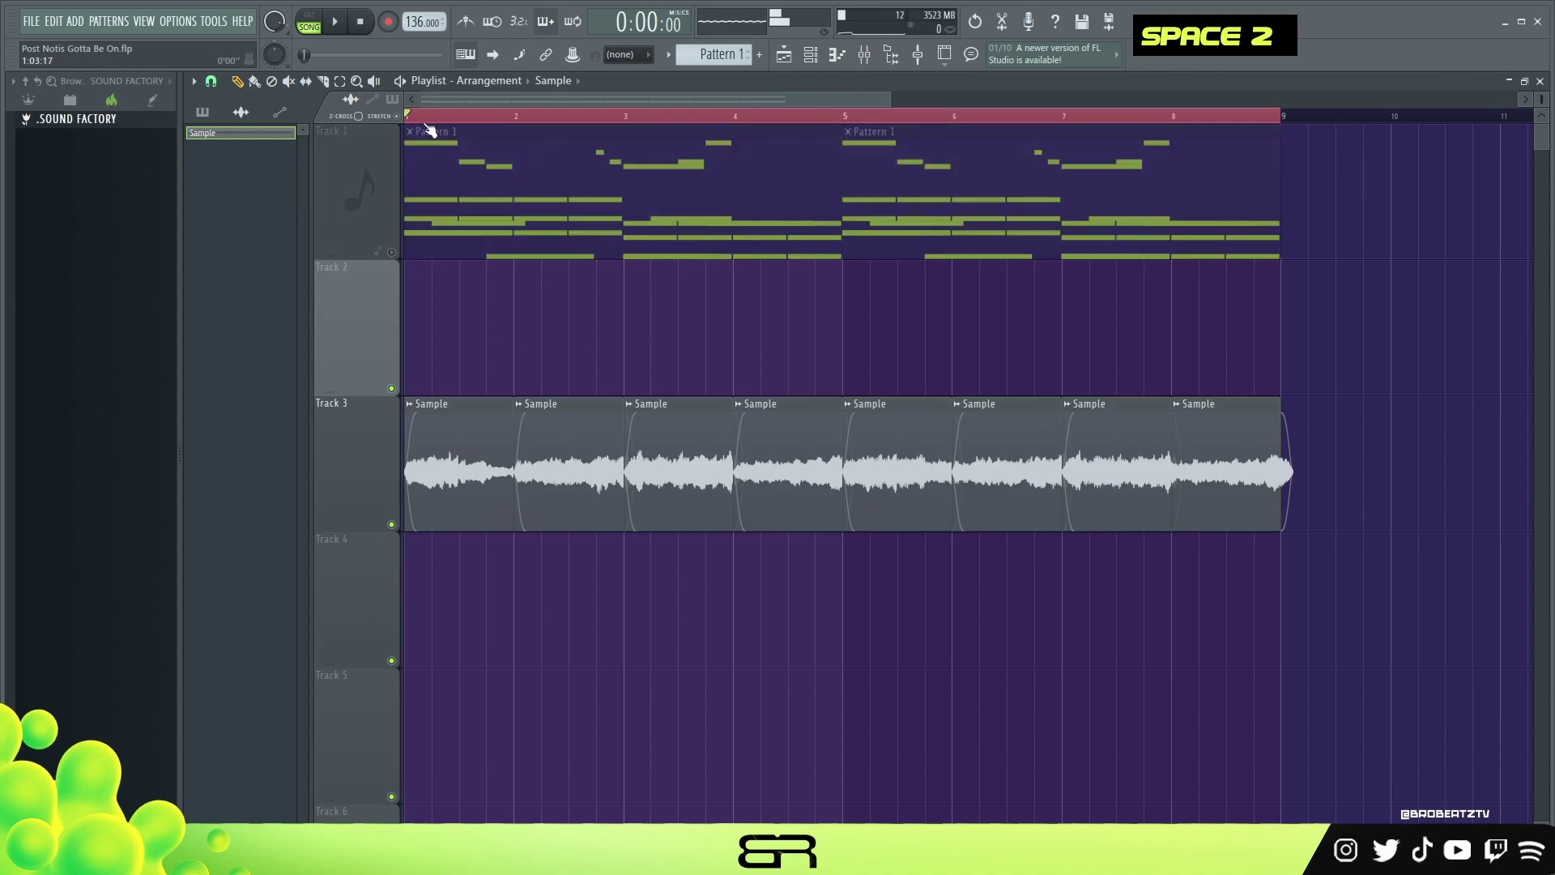
key("space")
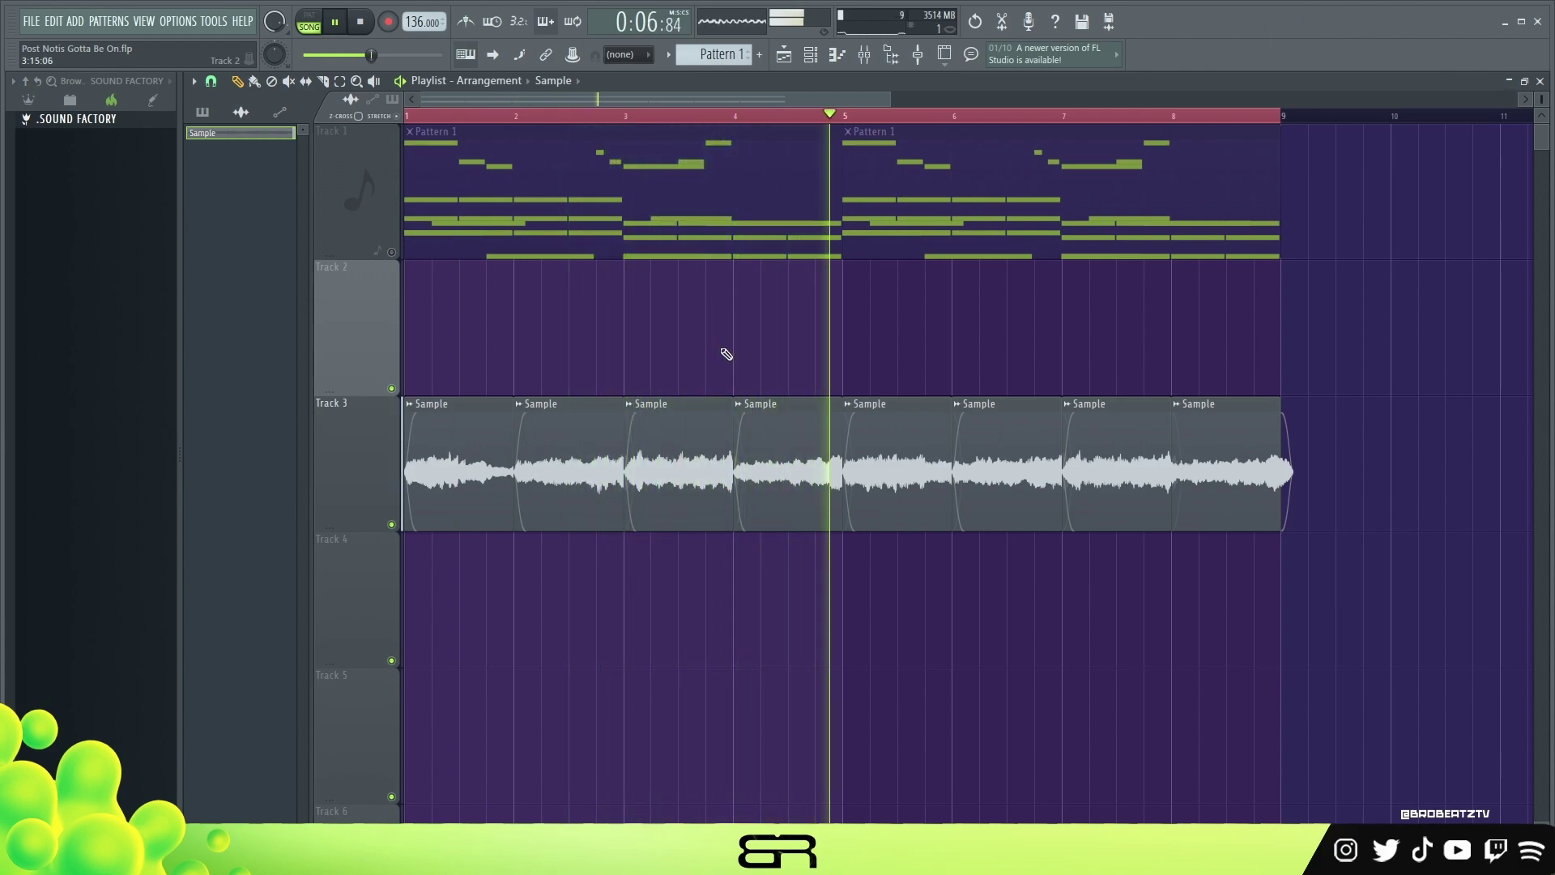
key("space")
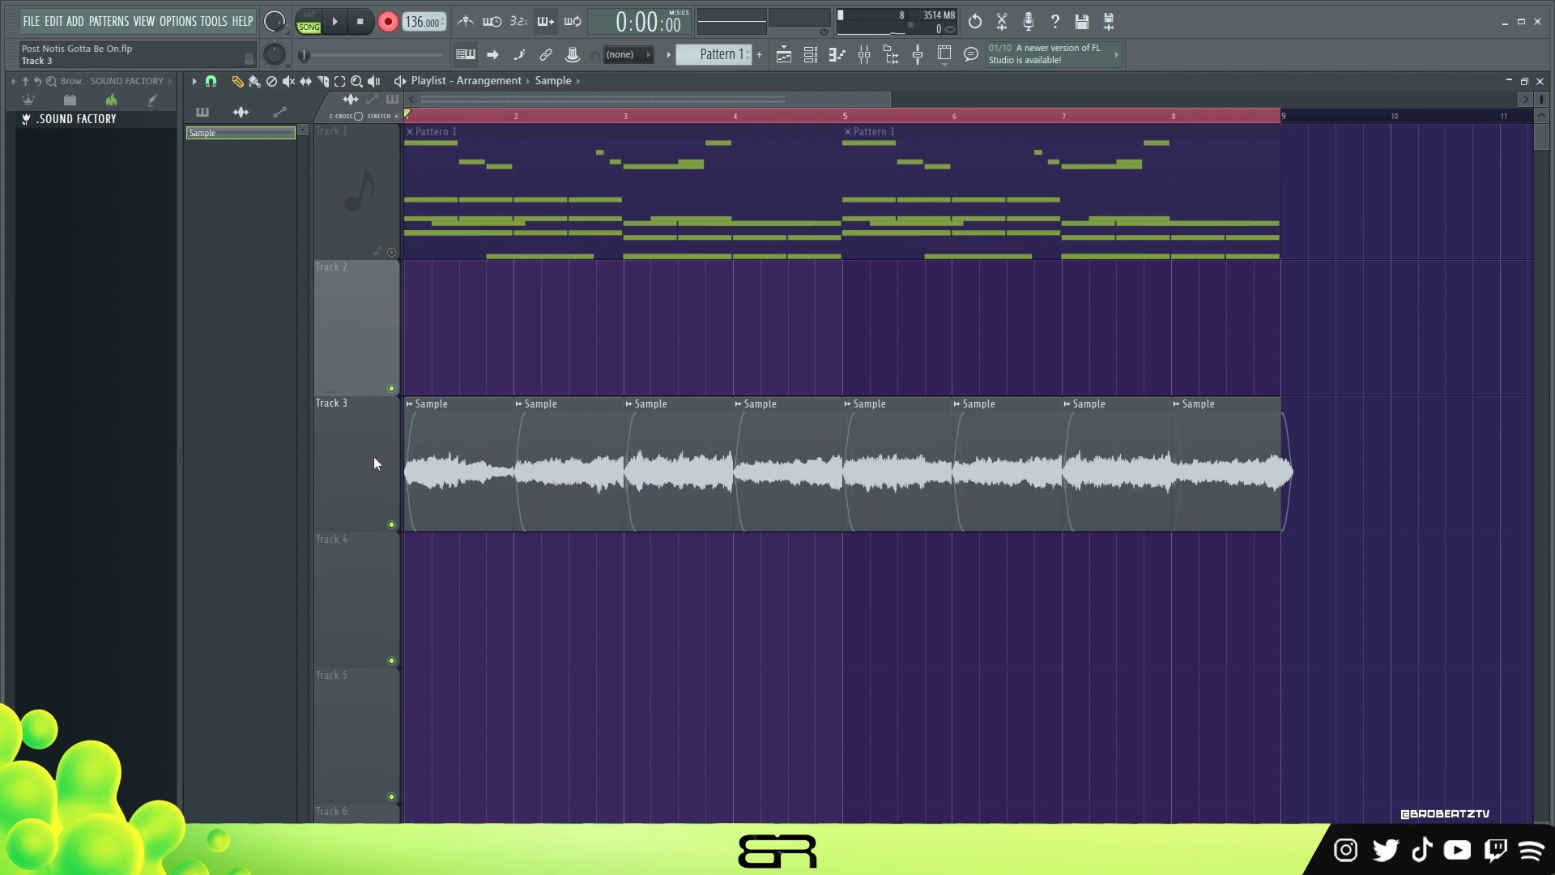
Step: Consolidate the reversed slices on Track 3 over the time selection into one audio clip
right_click(344, 449)
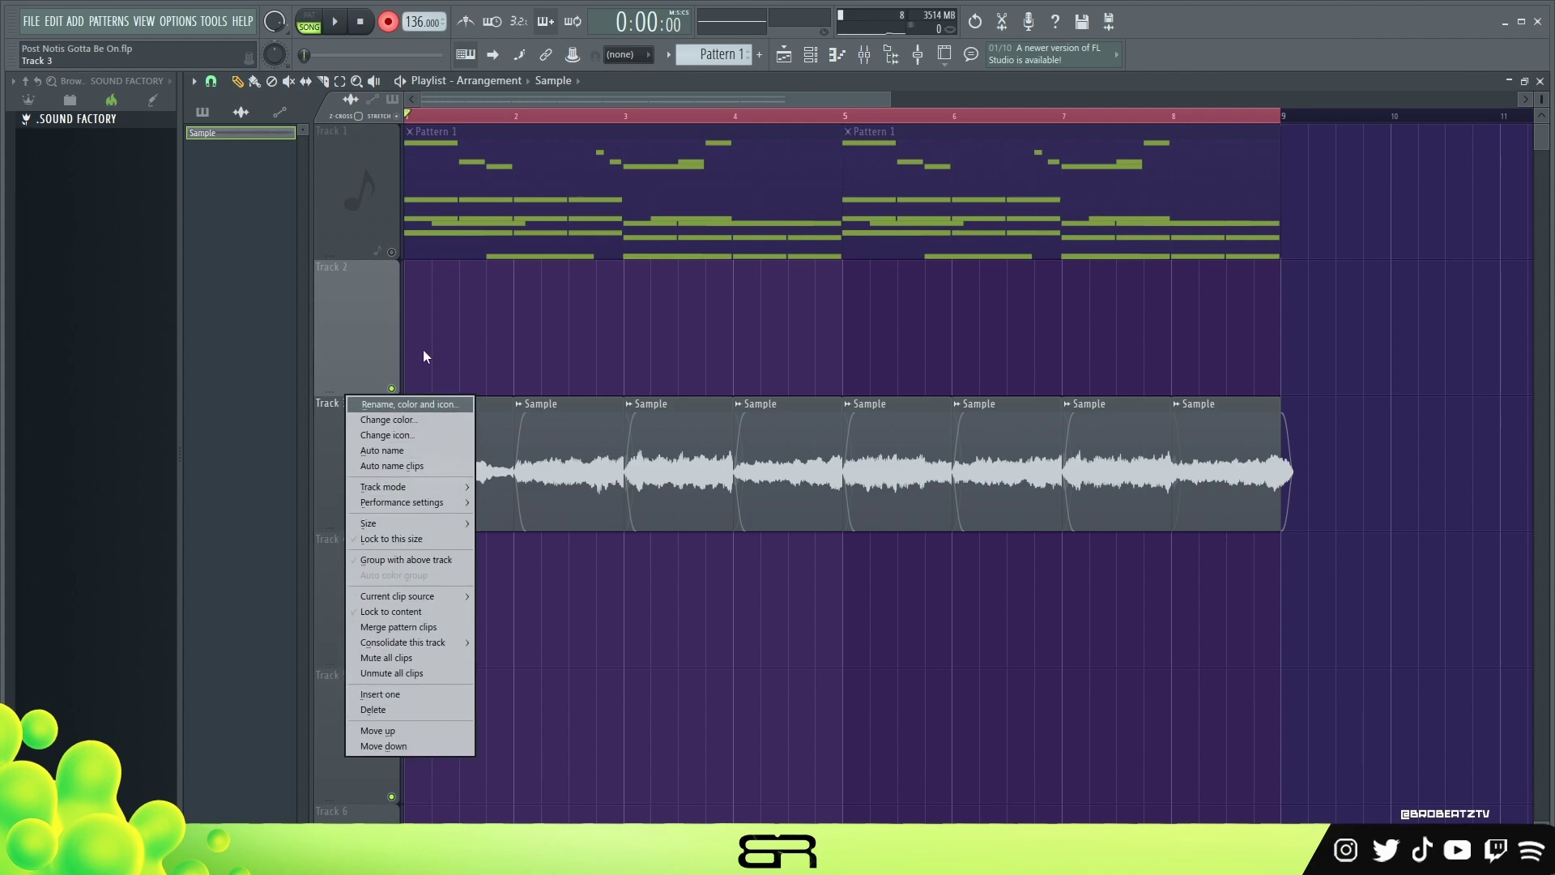
mouse_move(422, 642)
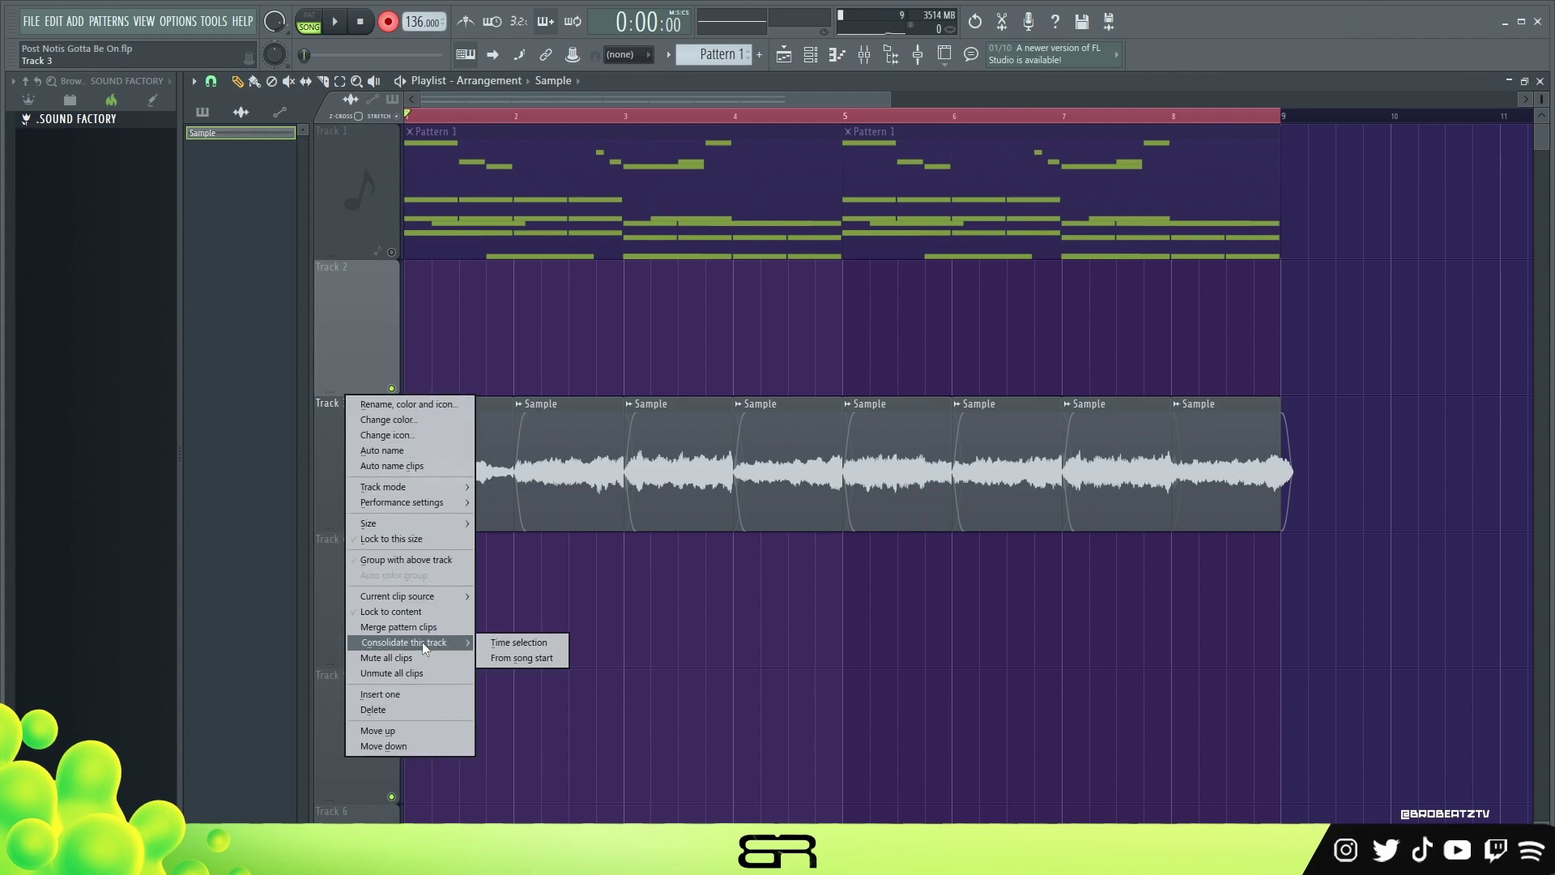
left_click(501, 639)
left_click(631, 648)
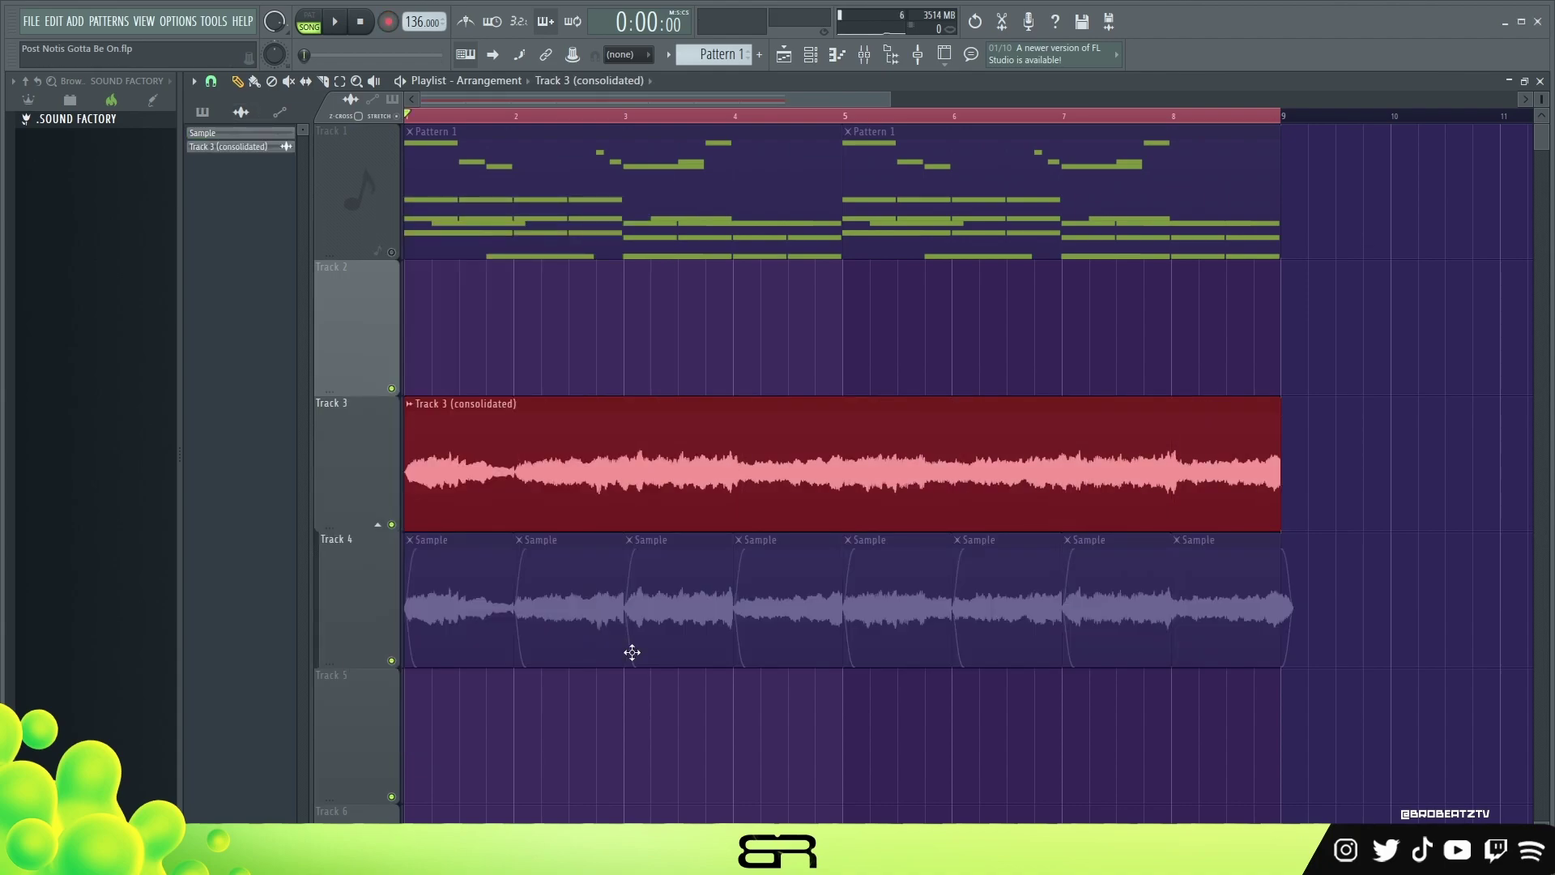
right_click(778, 337)
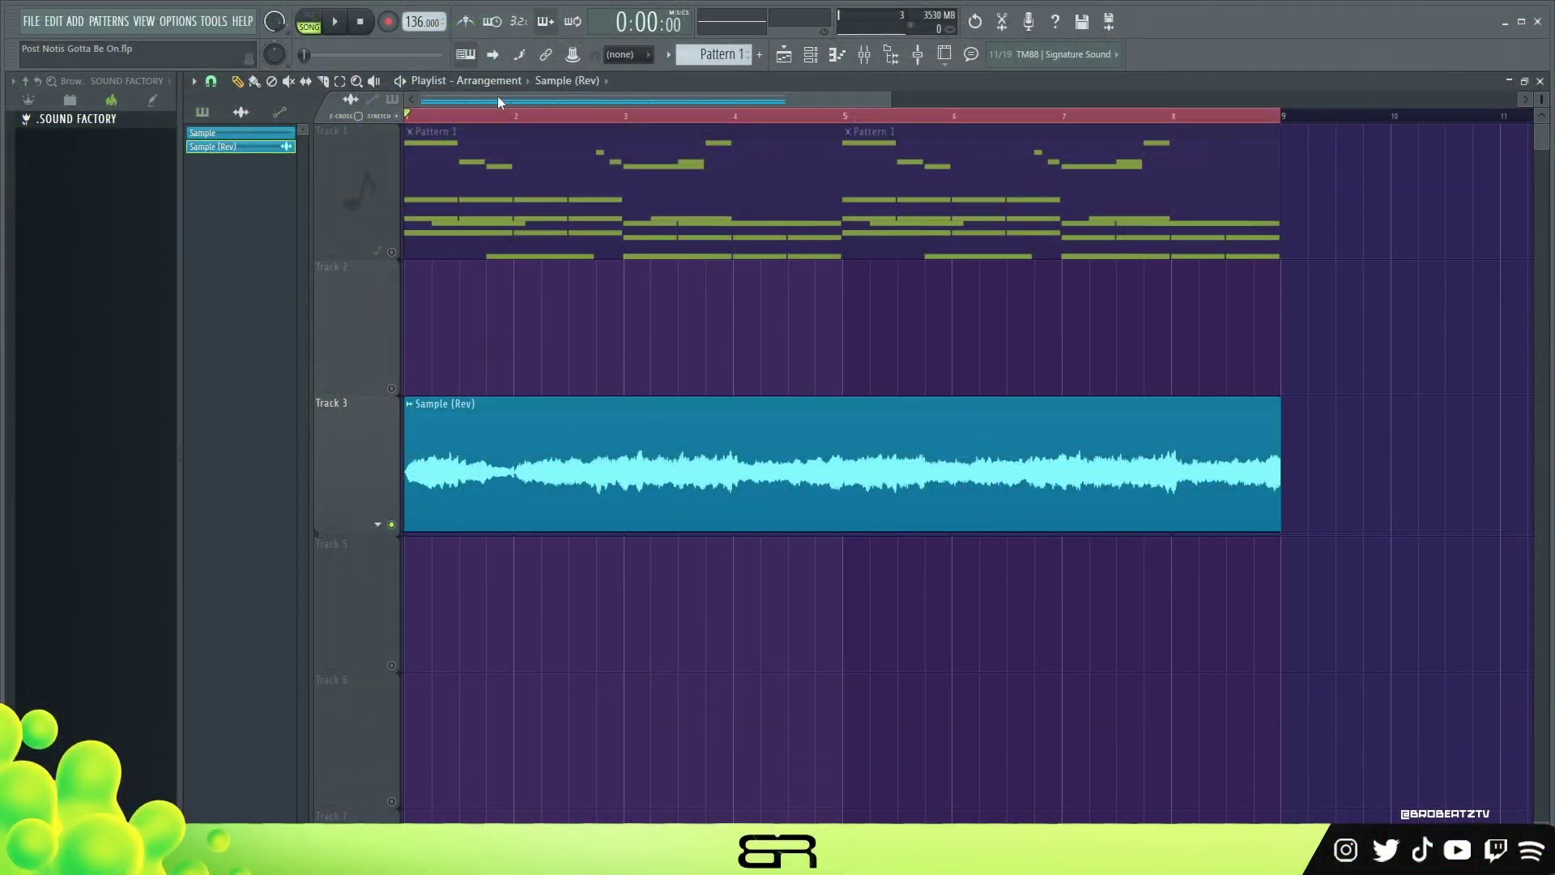
Step: Open the Sample (Rev) clip in the audio editor and resample it to 8000 Hz
double_click(593, 436)
right_click(598, 558)
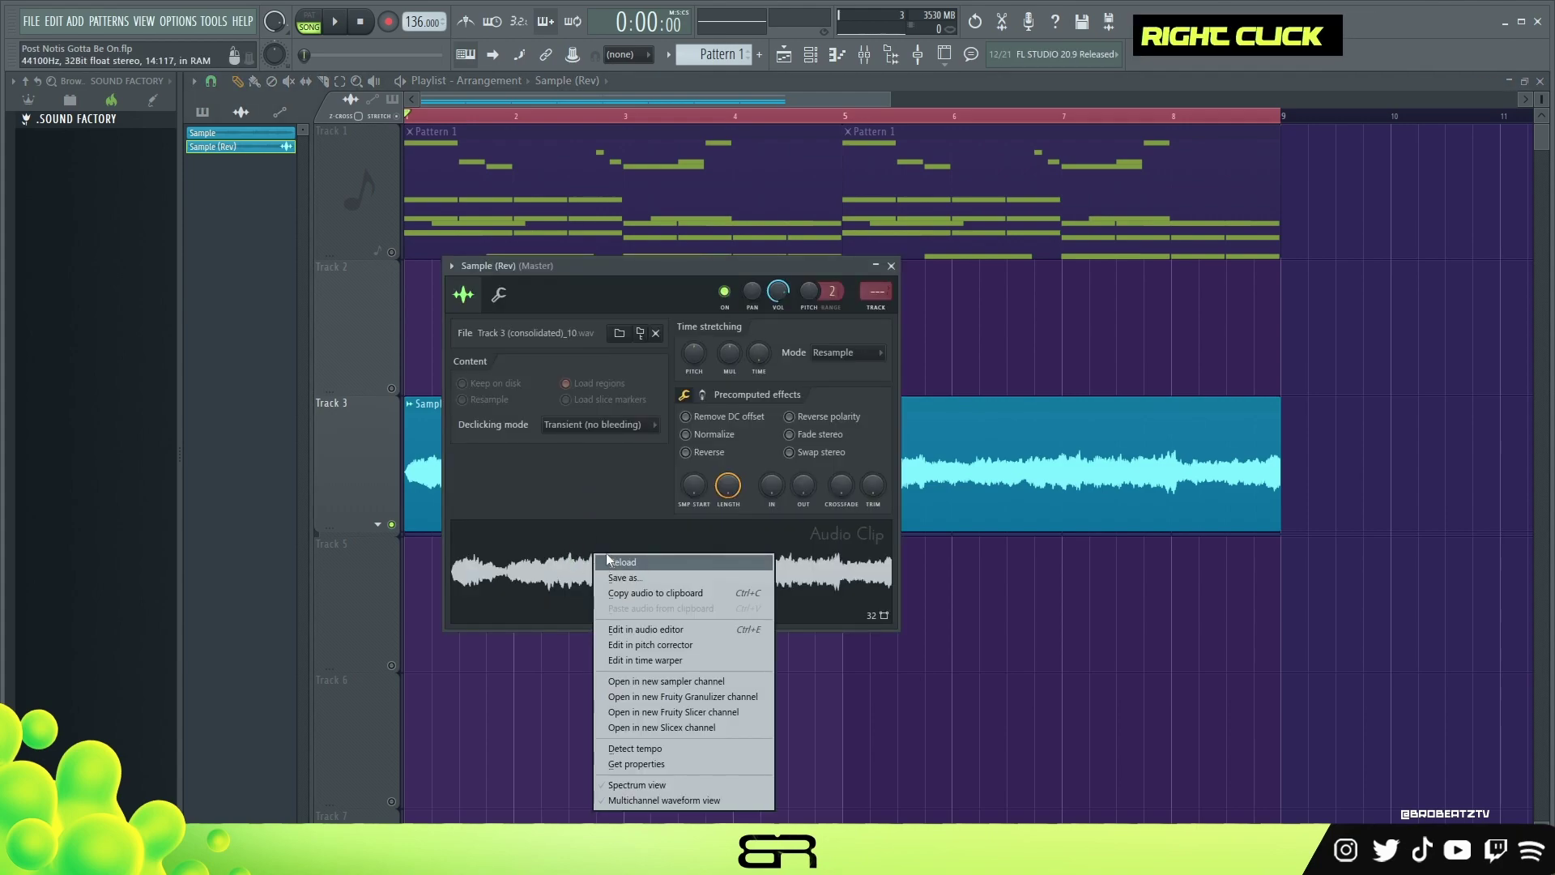
left_click(643, 630)
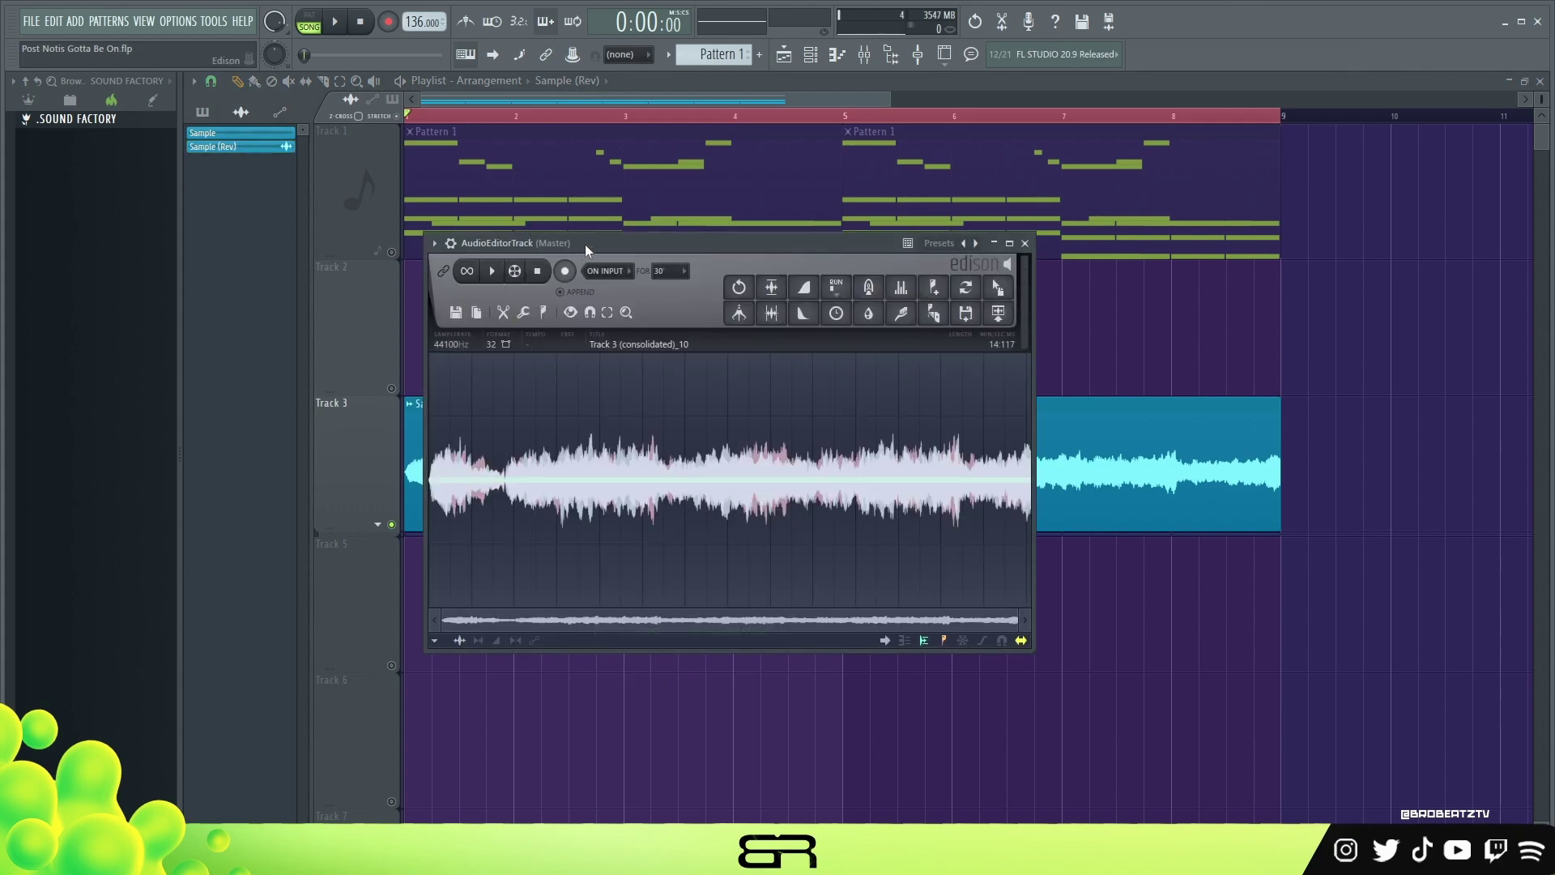
right_click(445, 344)
left_click(599, 330)
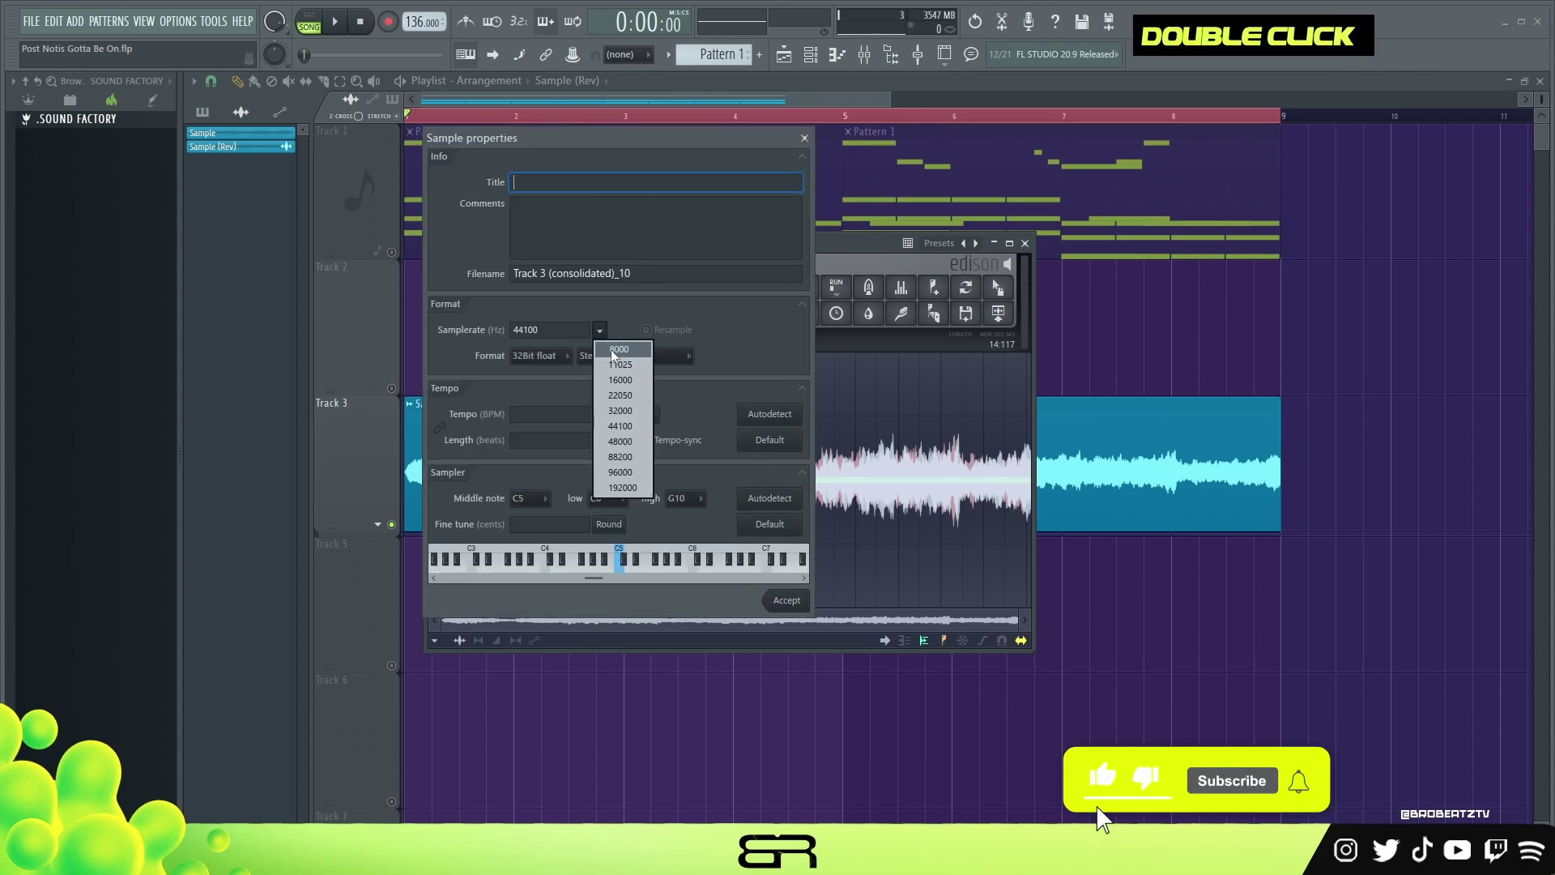
double_click(623, 348)
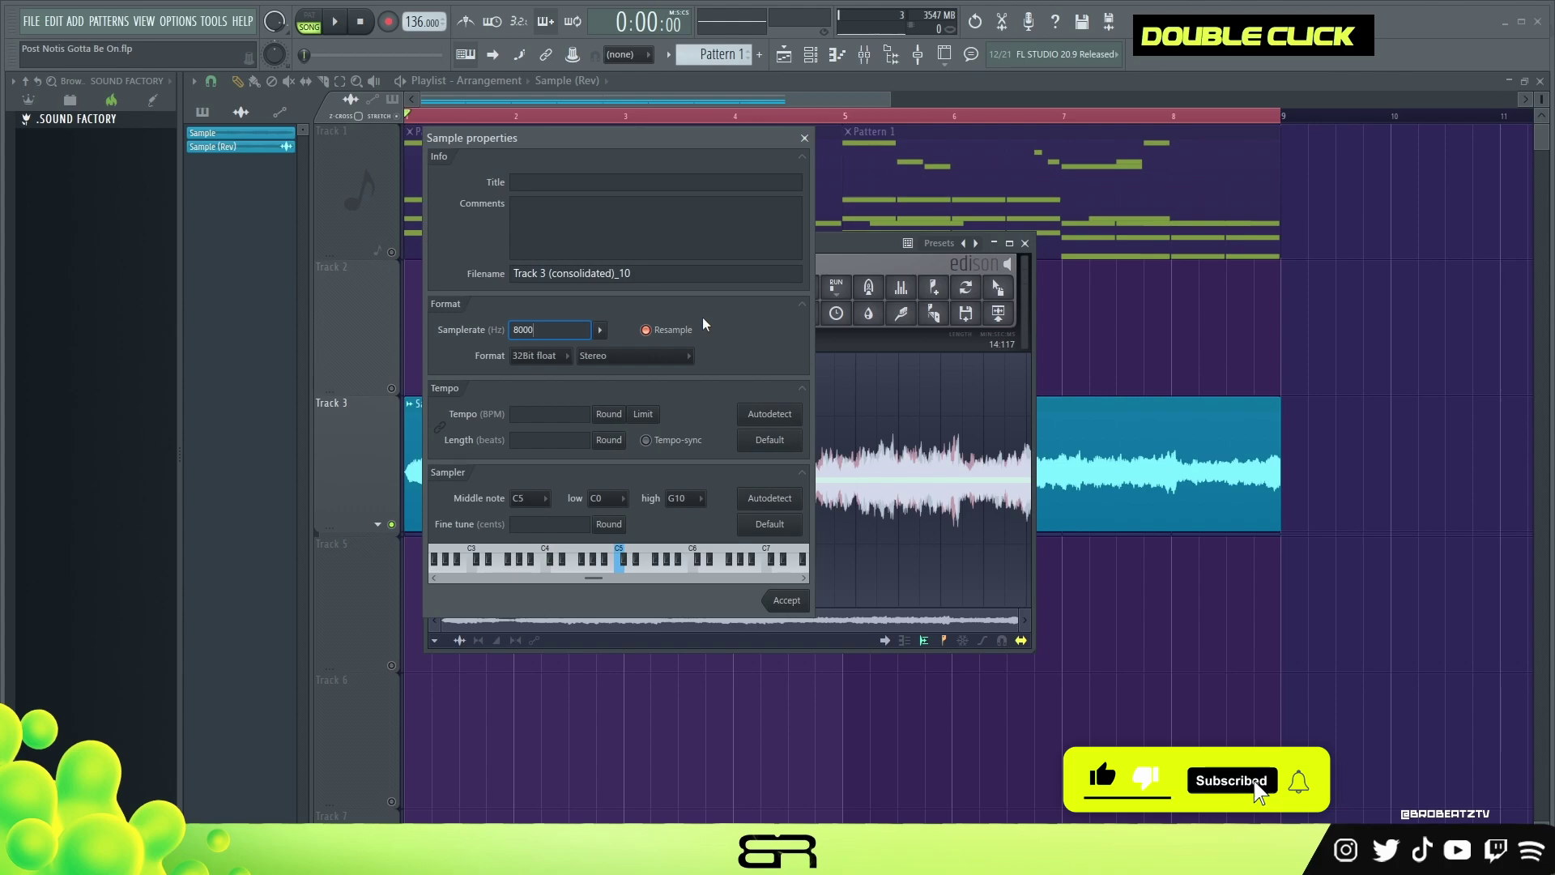
left_click(783, 601)
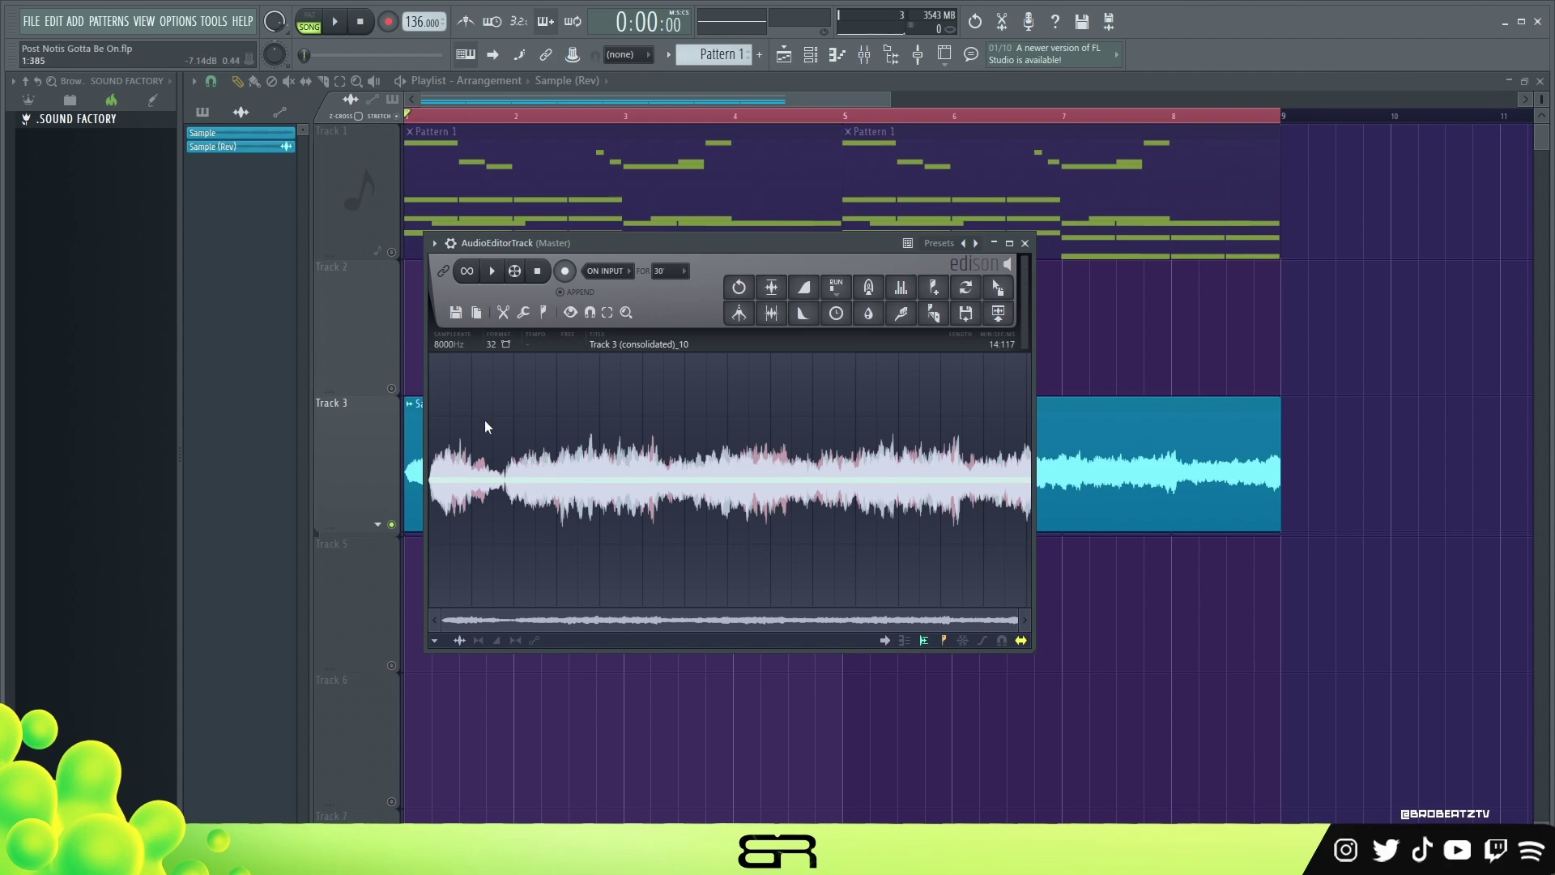
Step: Listen to the opening of the resampled audio in the audio editor
left_click_drag(582, 242, 551, 254)
left_click(463, 280)
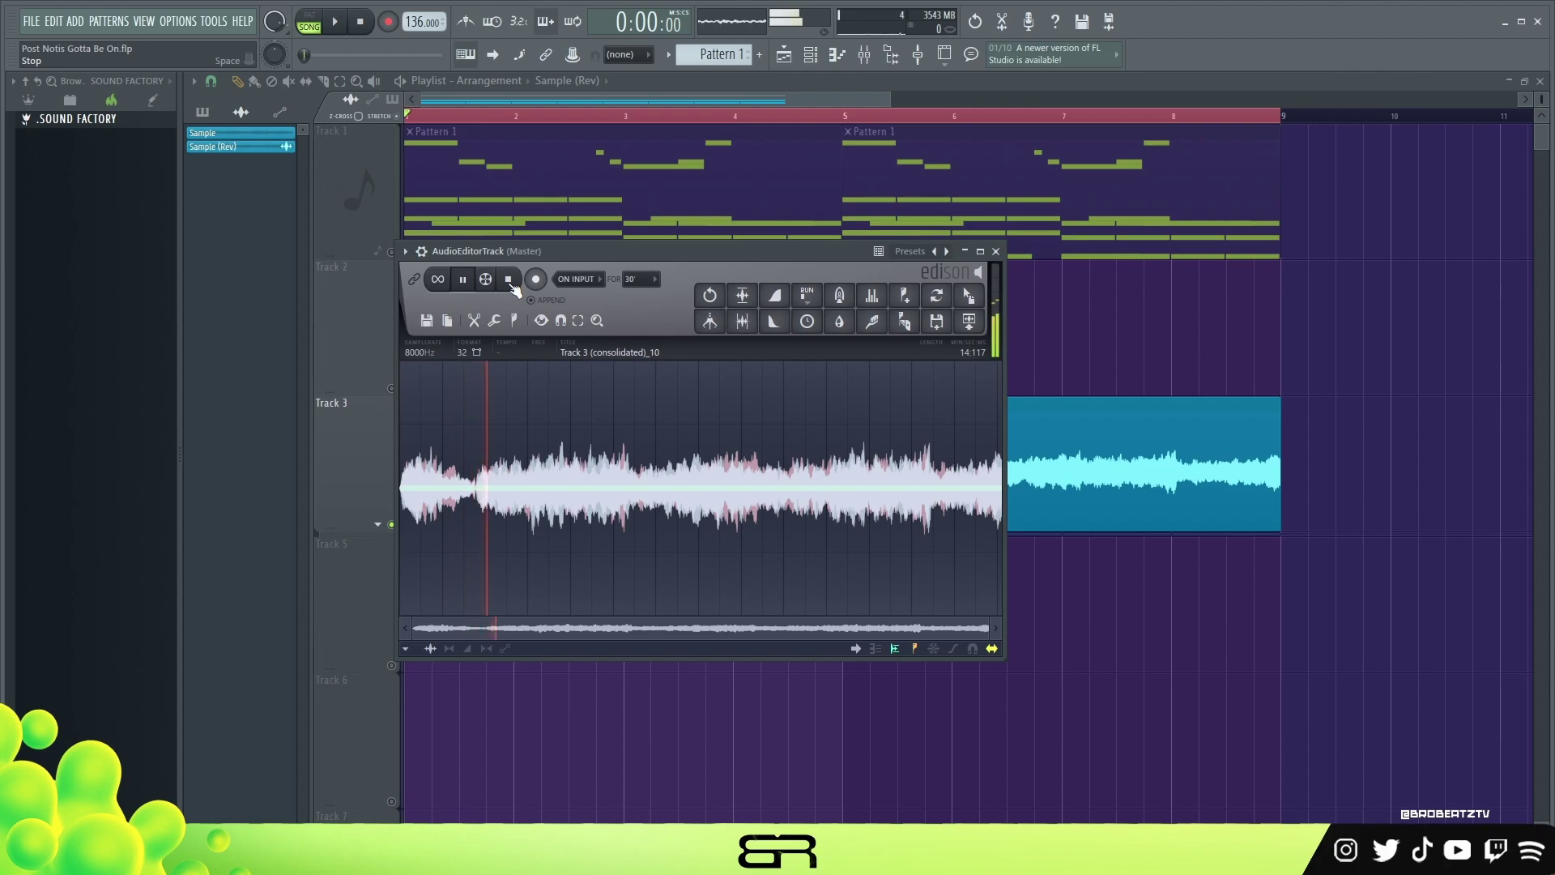
left_click(509, 280)
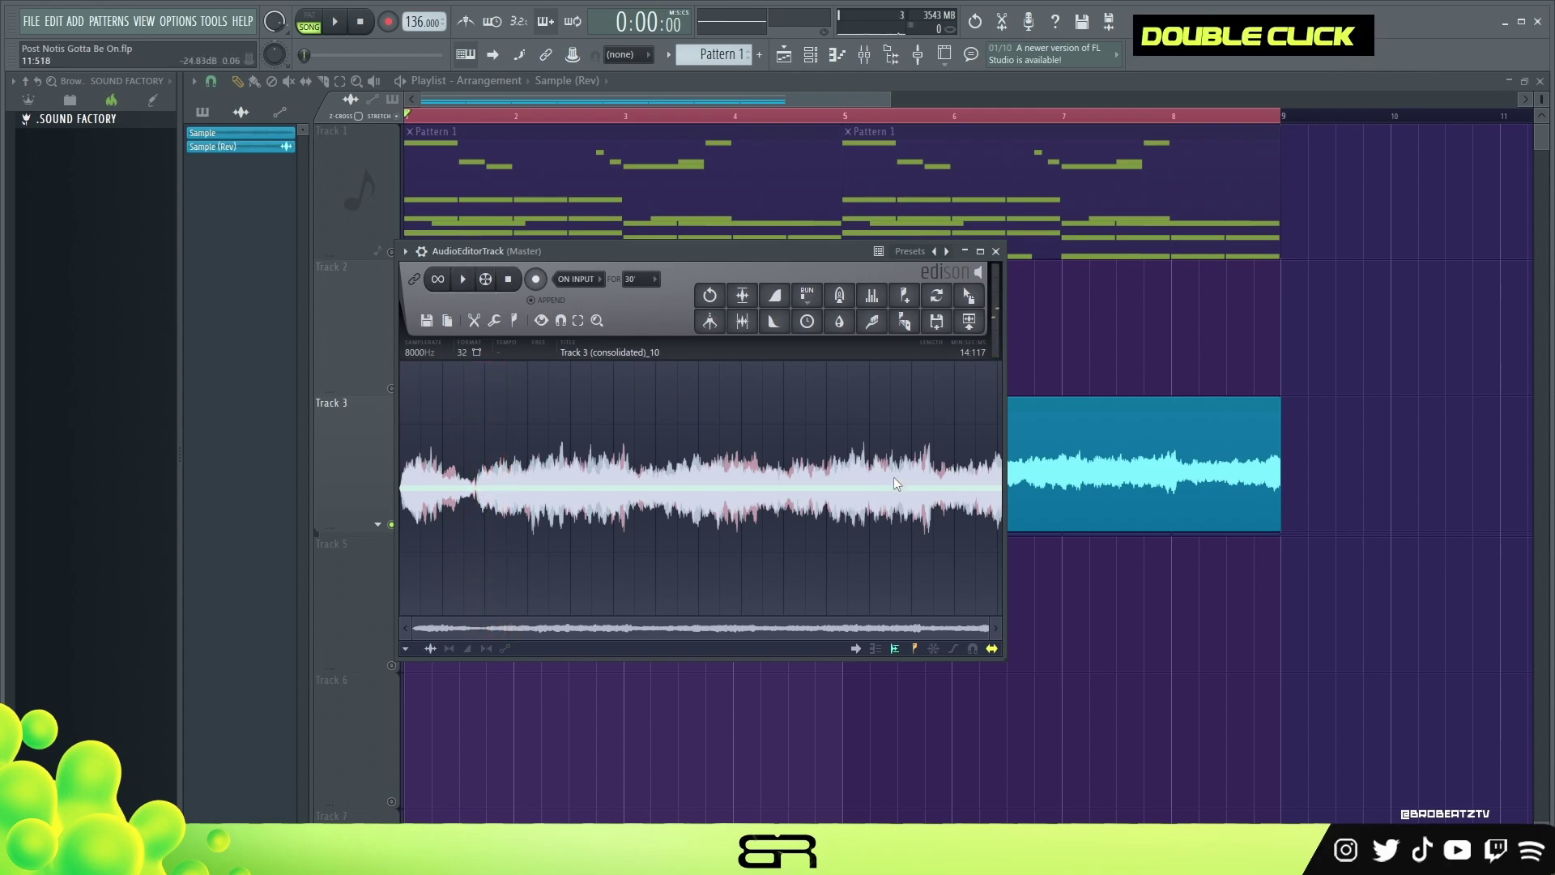
Step: Apply the Blur effect with its default settings to the audio and preview the result
left_click(839, 322)
left_click_drag(932, 422, 488, 316)
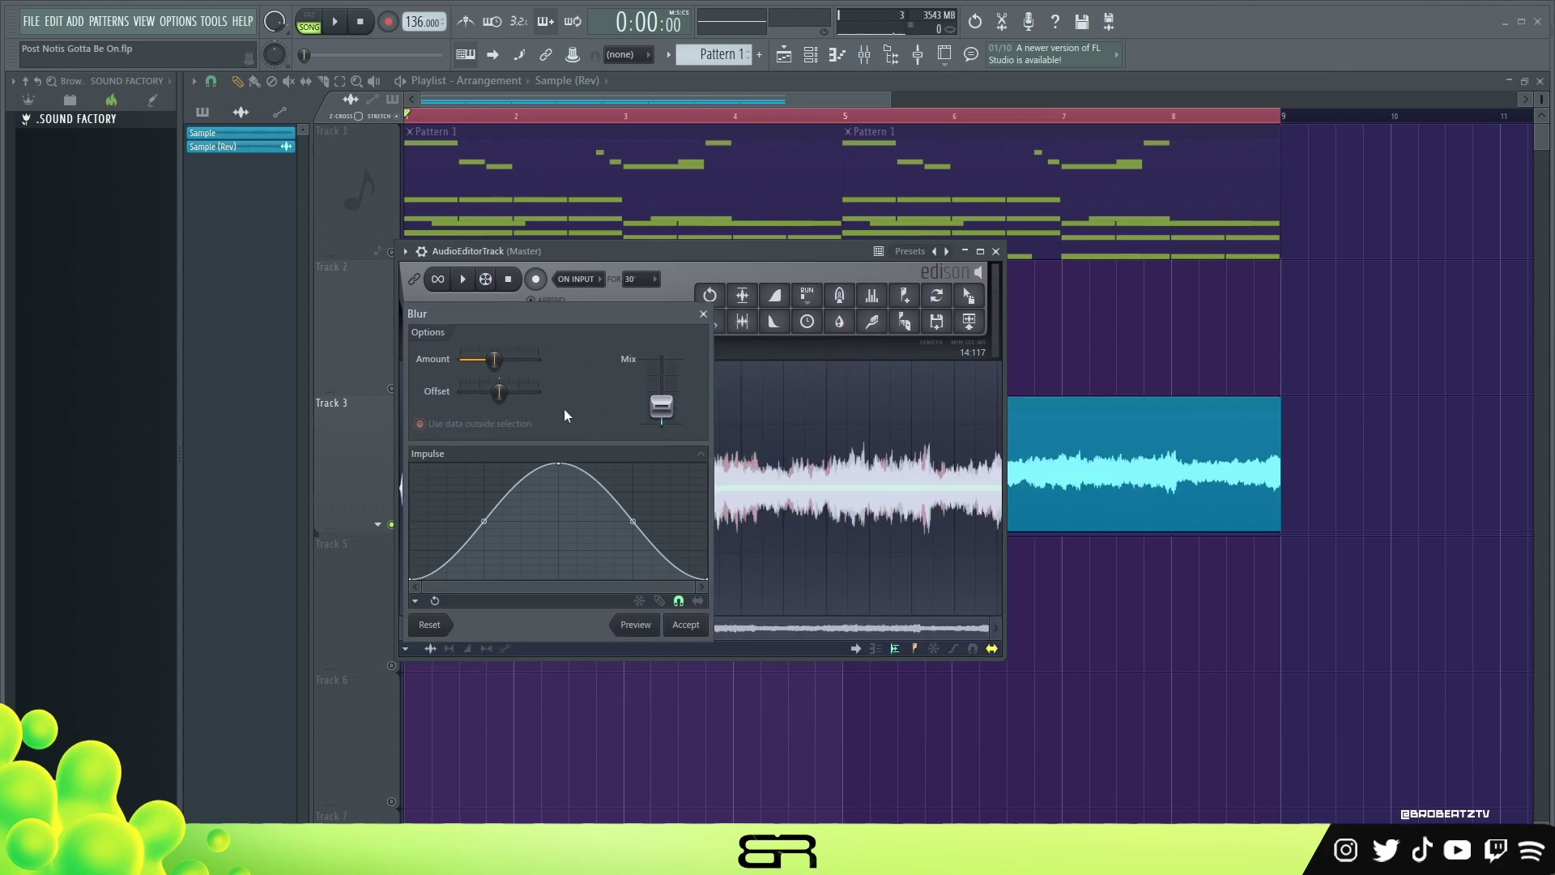
left_click(686, 624)
left_click(462, 277)
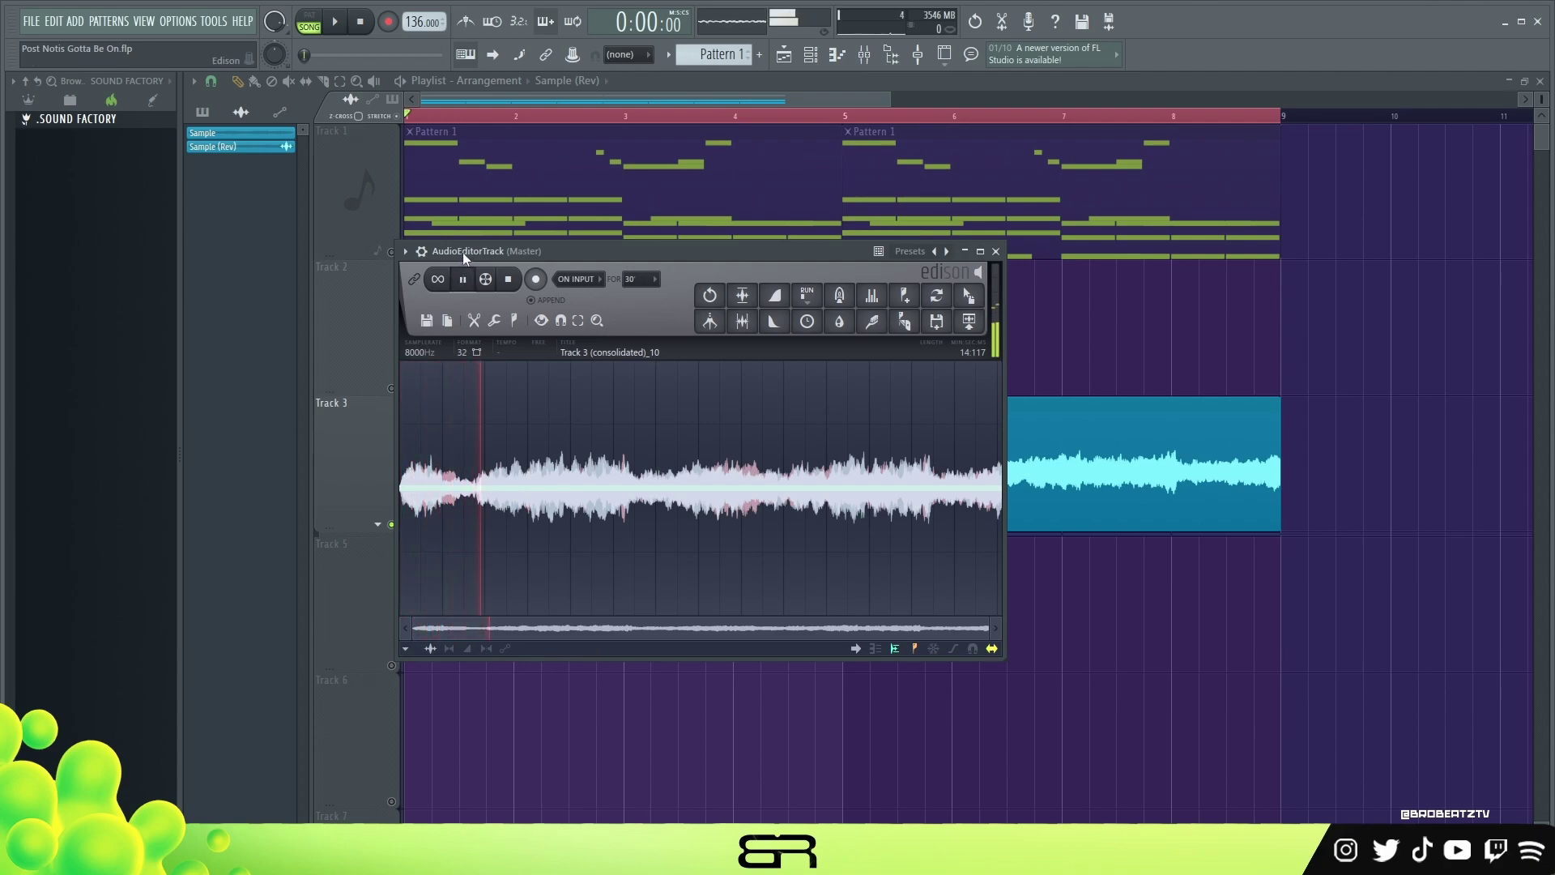
left_click(462, 277)
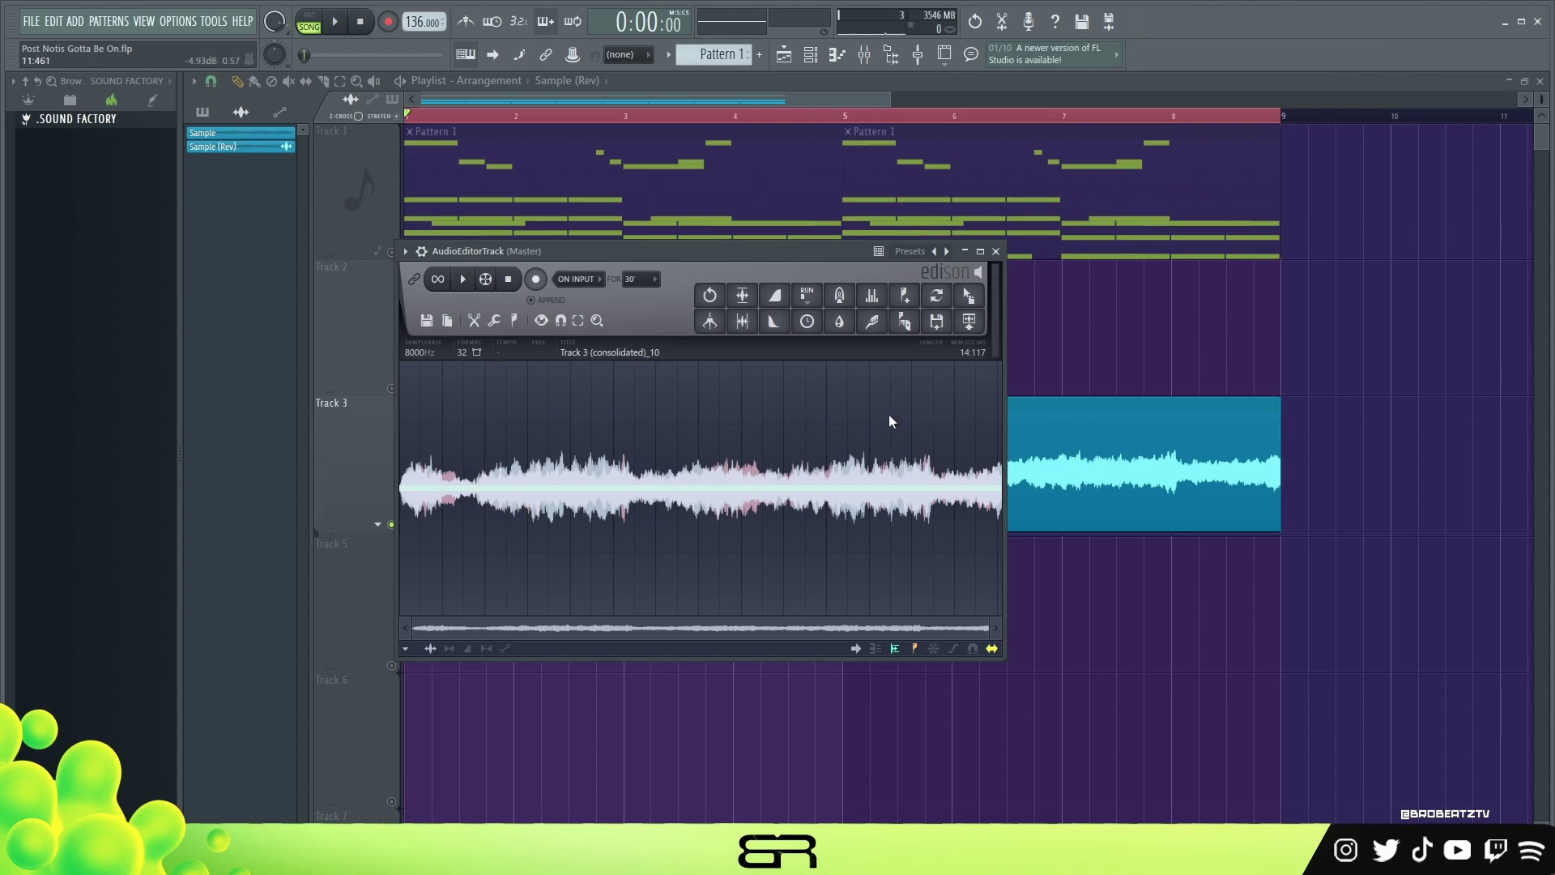
Step: Send the edited audio to Track 2 as a clip starting at bar 1 and rename it Sample (FX)
left_click_drag(969, 295, 413, 316)
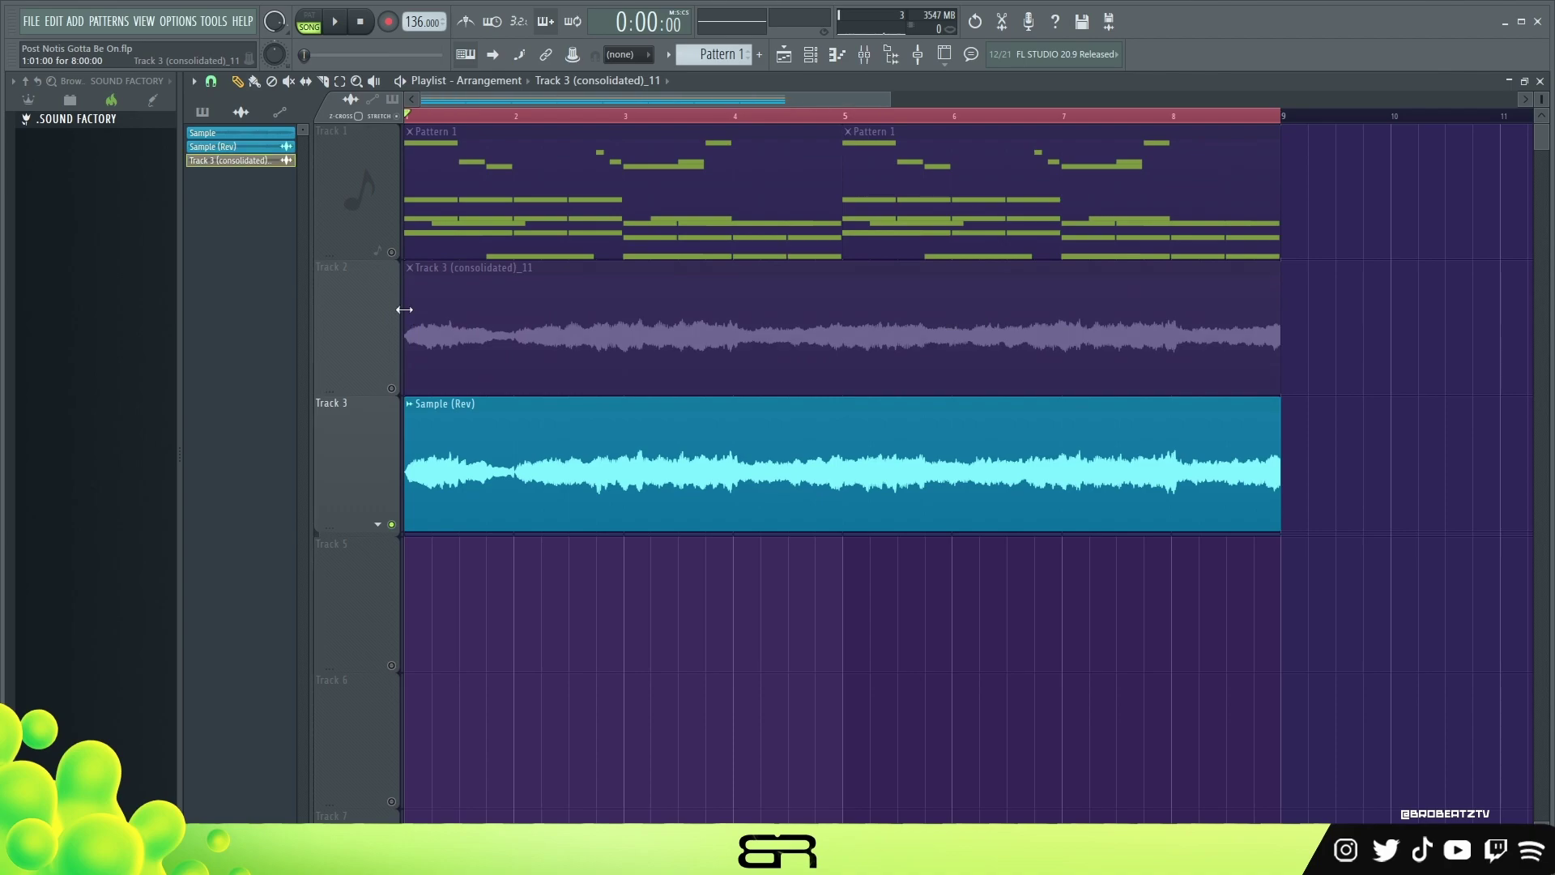
right_click(252, 161)
left_click(312, 217)
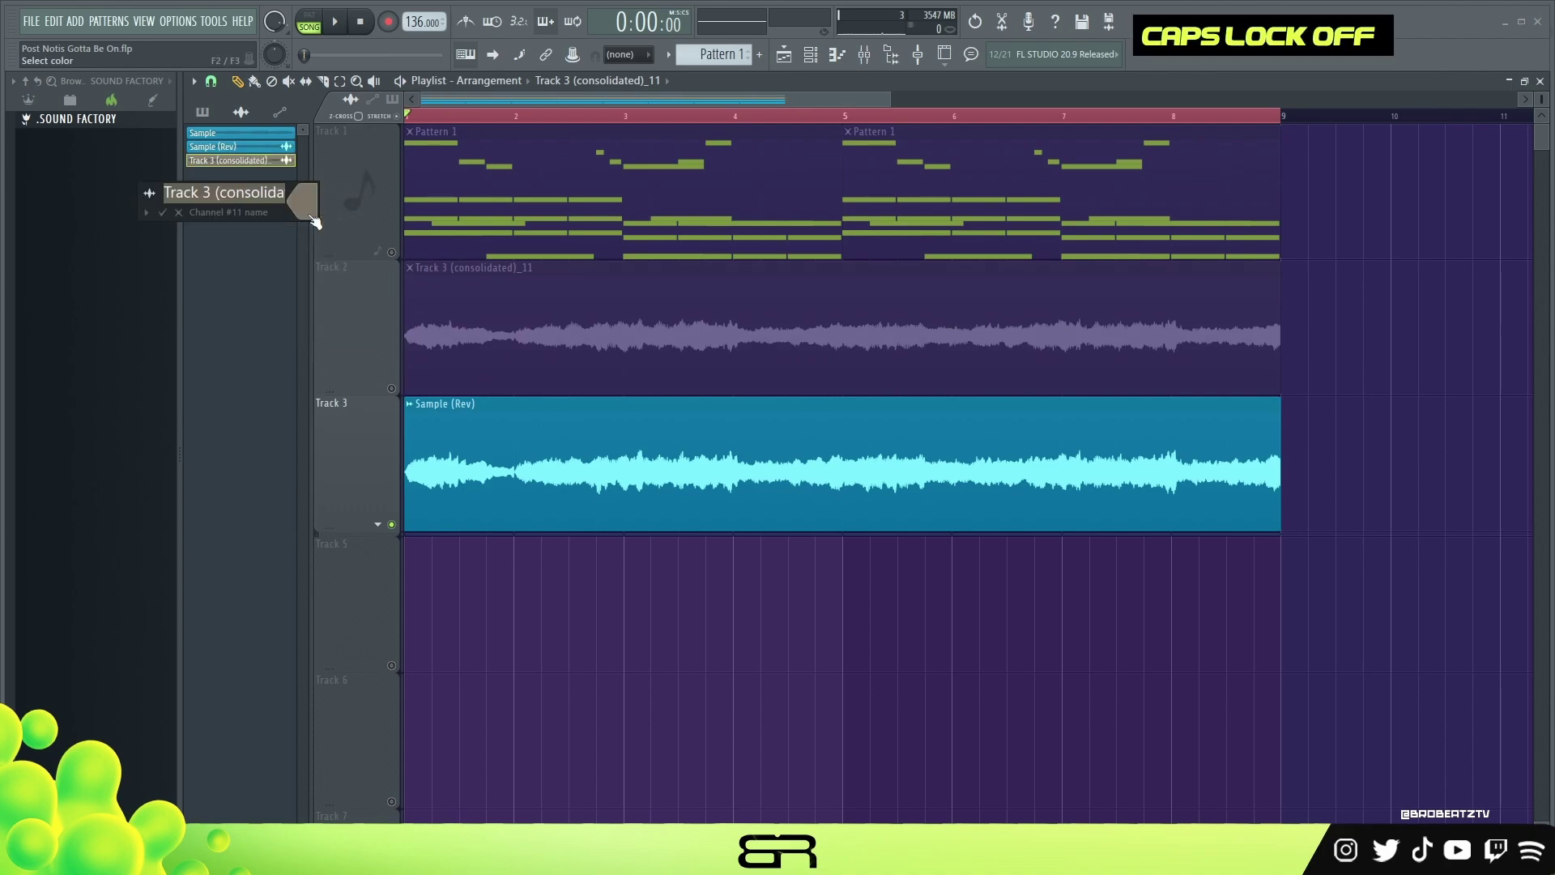
type("Sample")
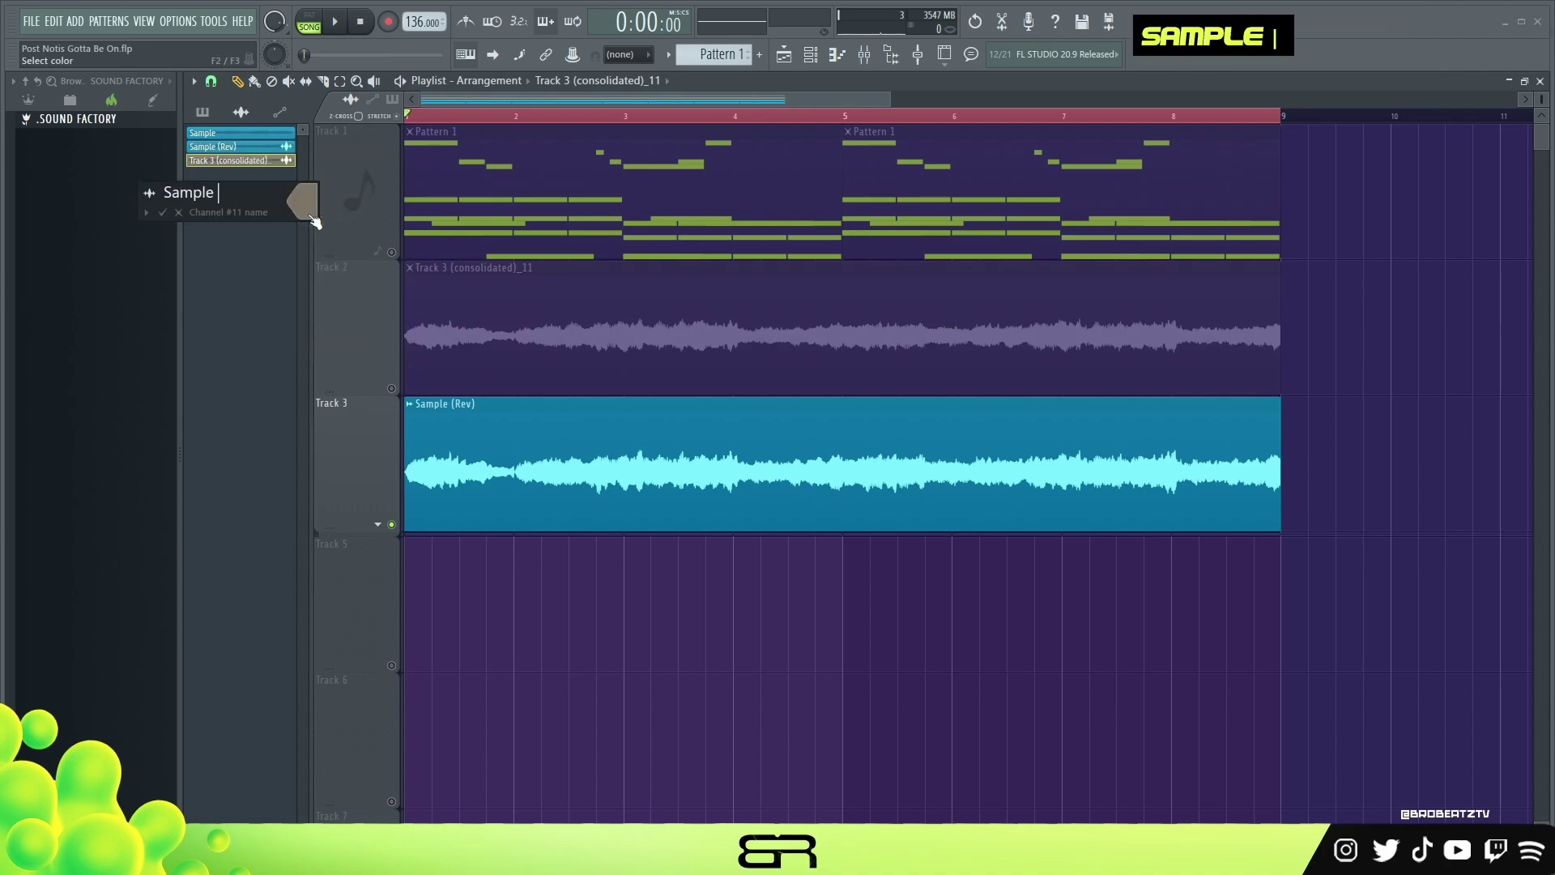
type(" (FX")
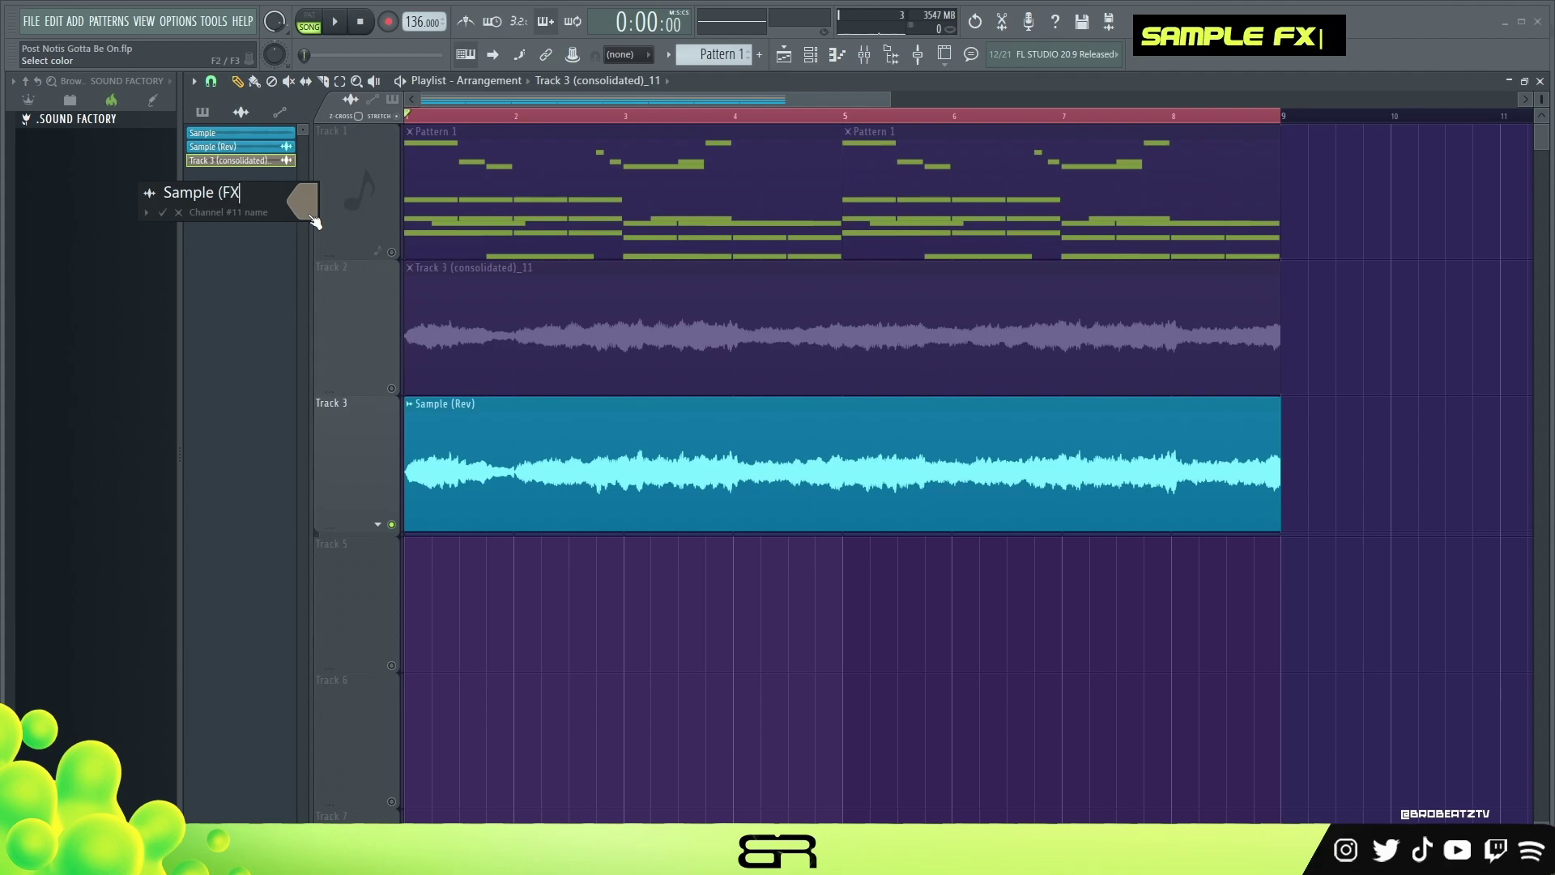
type(")")
key("Return")
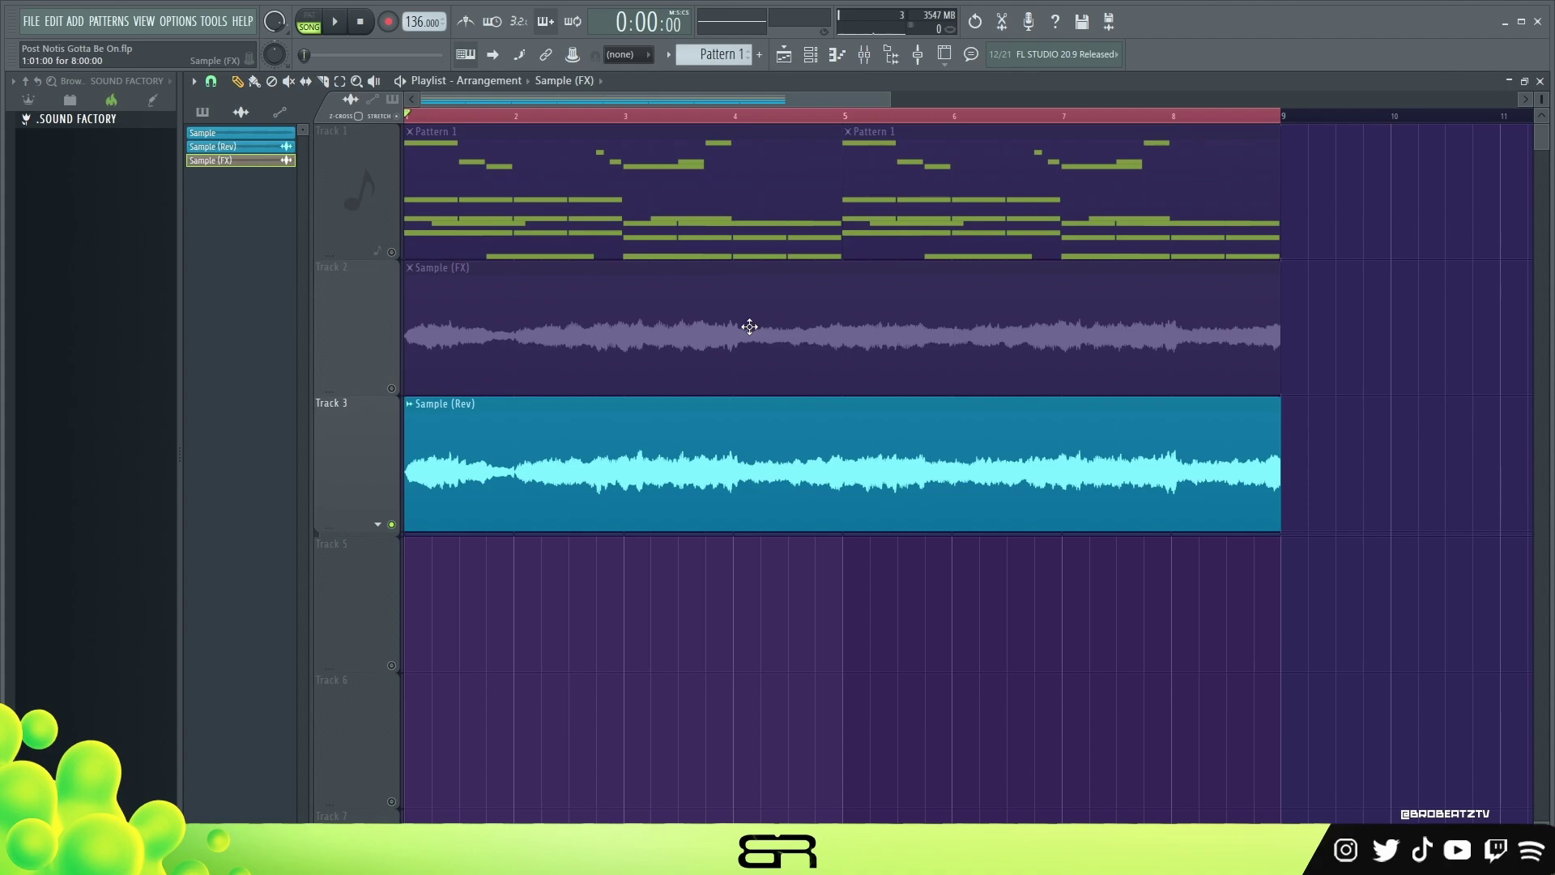
Step: Raise the project tempo to 152 BPM, then mute Track 3 and unmute Track 2
scroll(1105, 126, "down", 2)
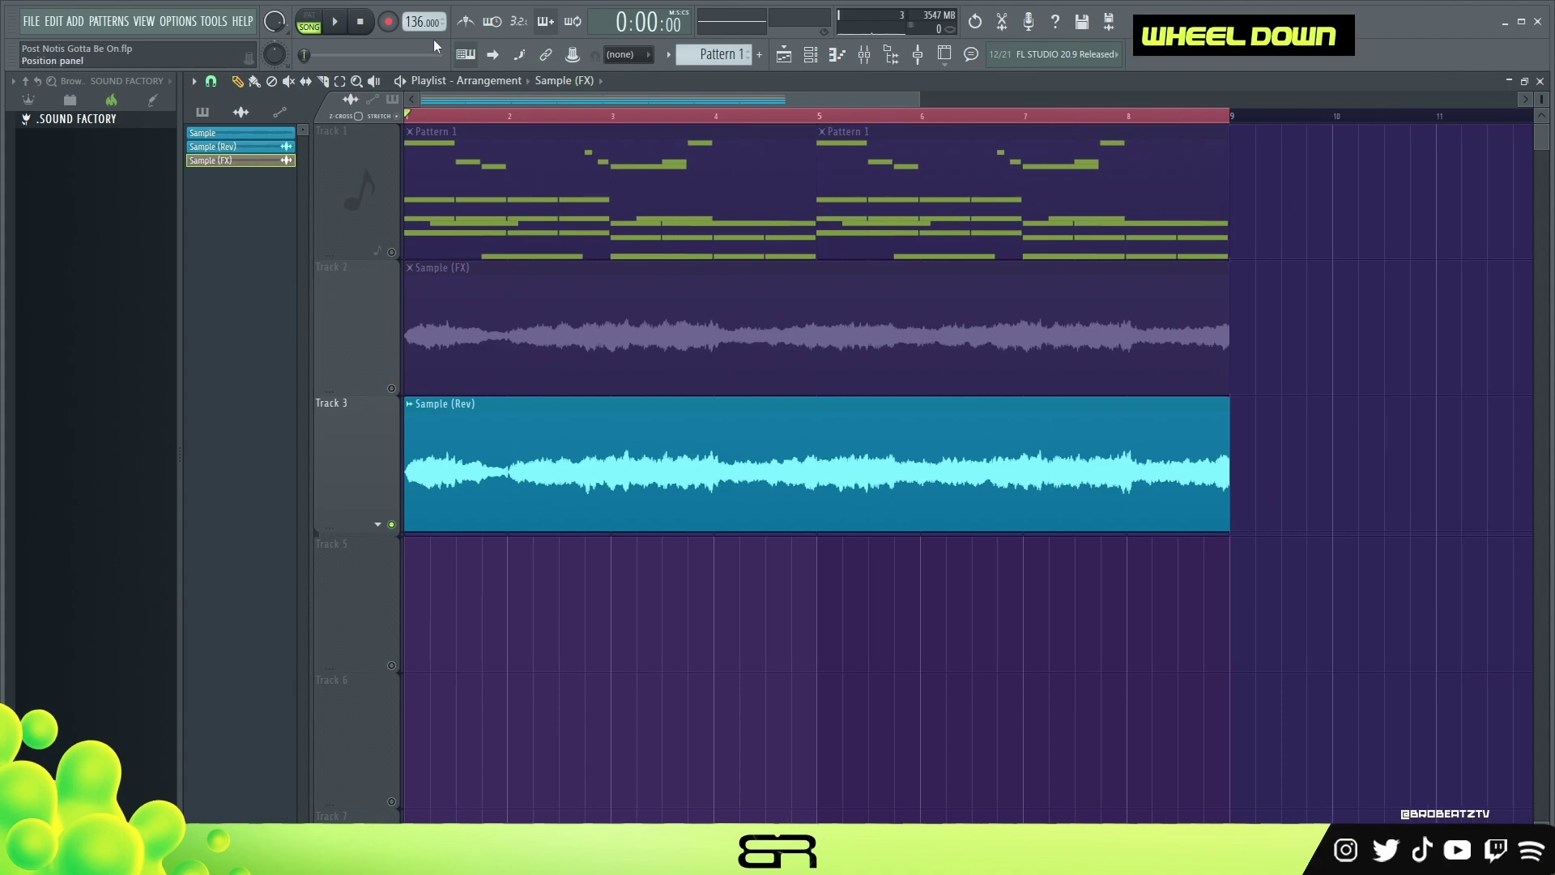
left_click_drag(424, 22, 424, 12)
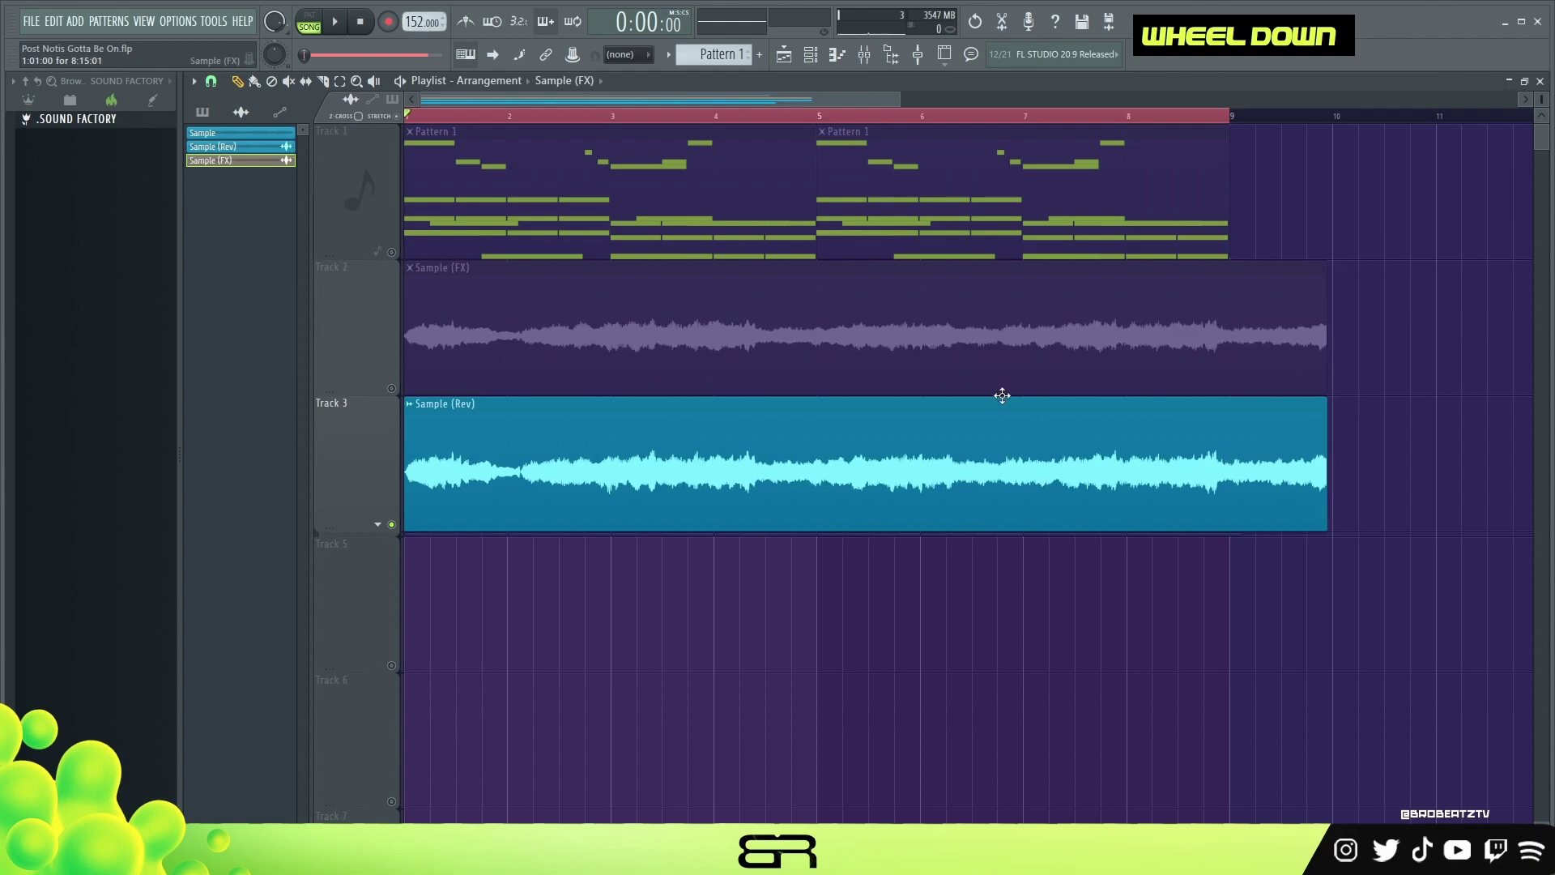
left_click(391, 526)
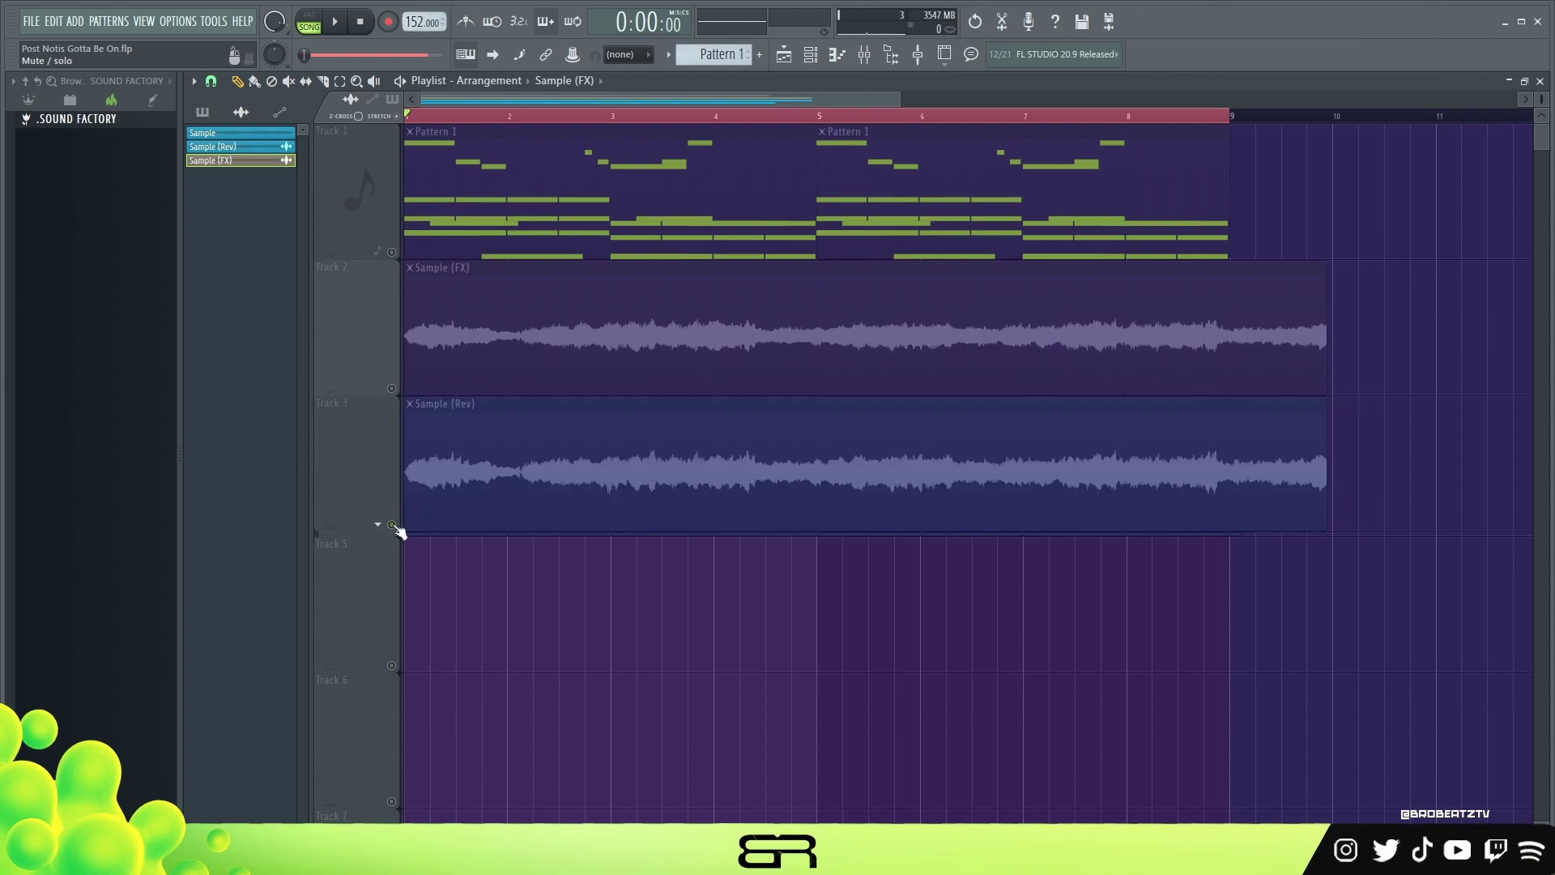
left_click(391, 388)
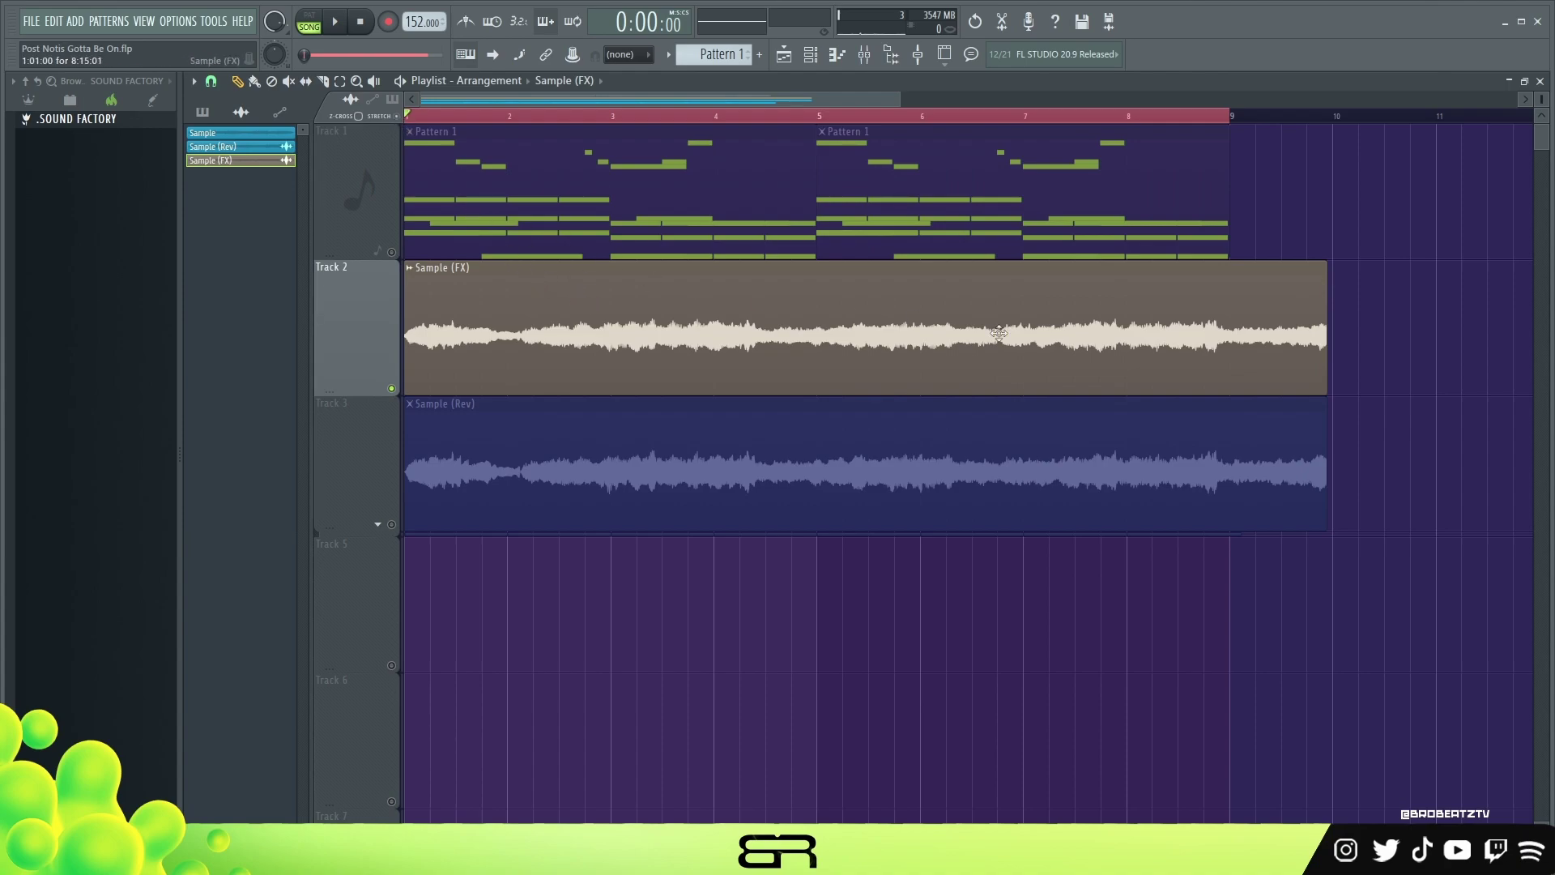
Step: Time-stretch Sample (FX) in Auto mode with a time of 4 bars, extend its clip to end at bar 9 and play it
double_click(1023, 336)
left_click(580, 243)
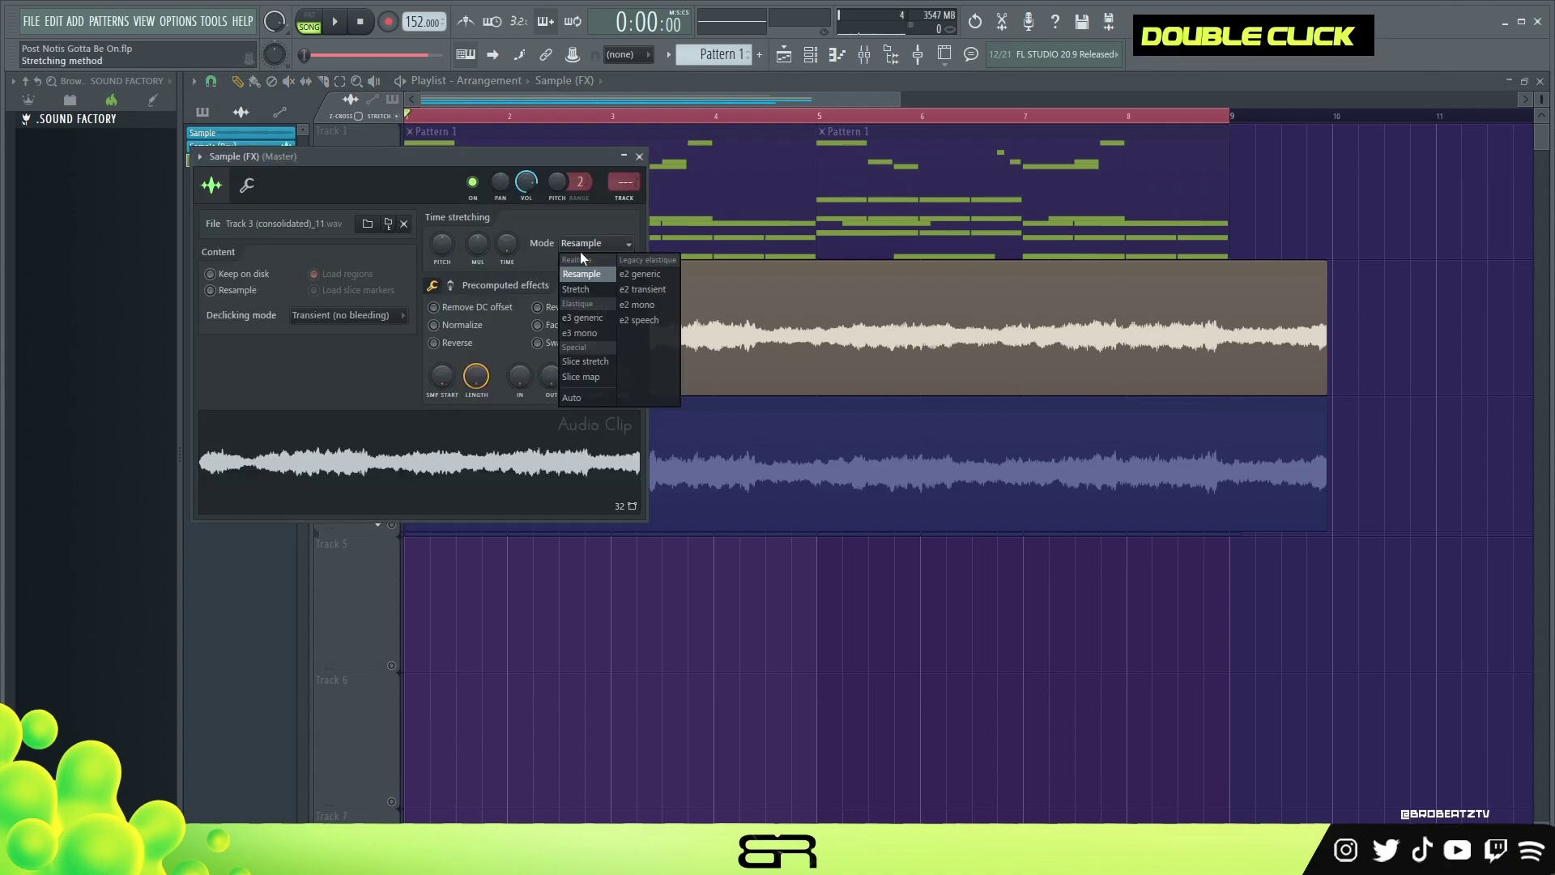
left_click(579, 397)
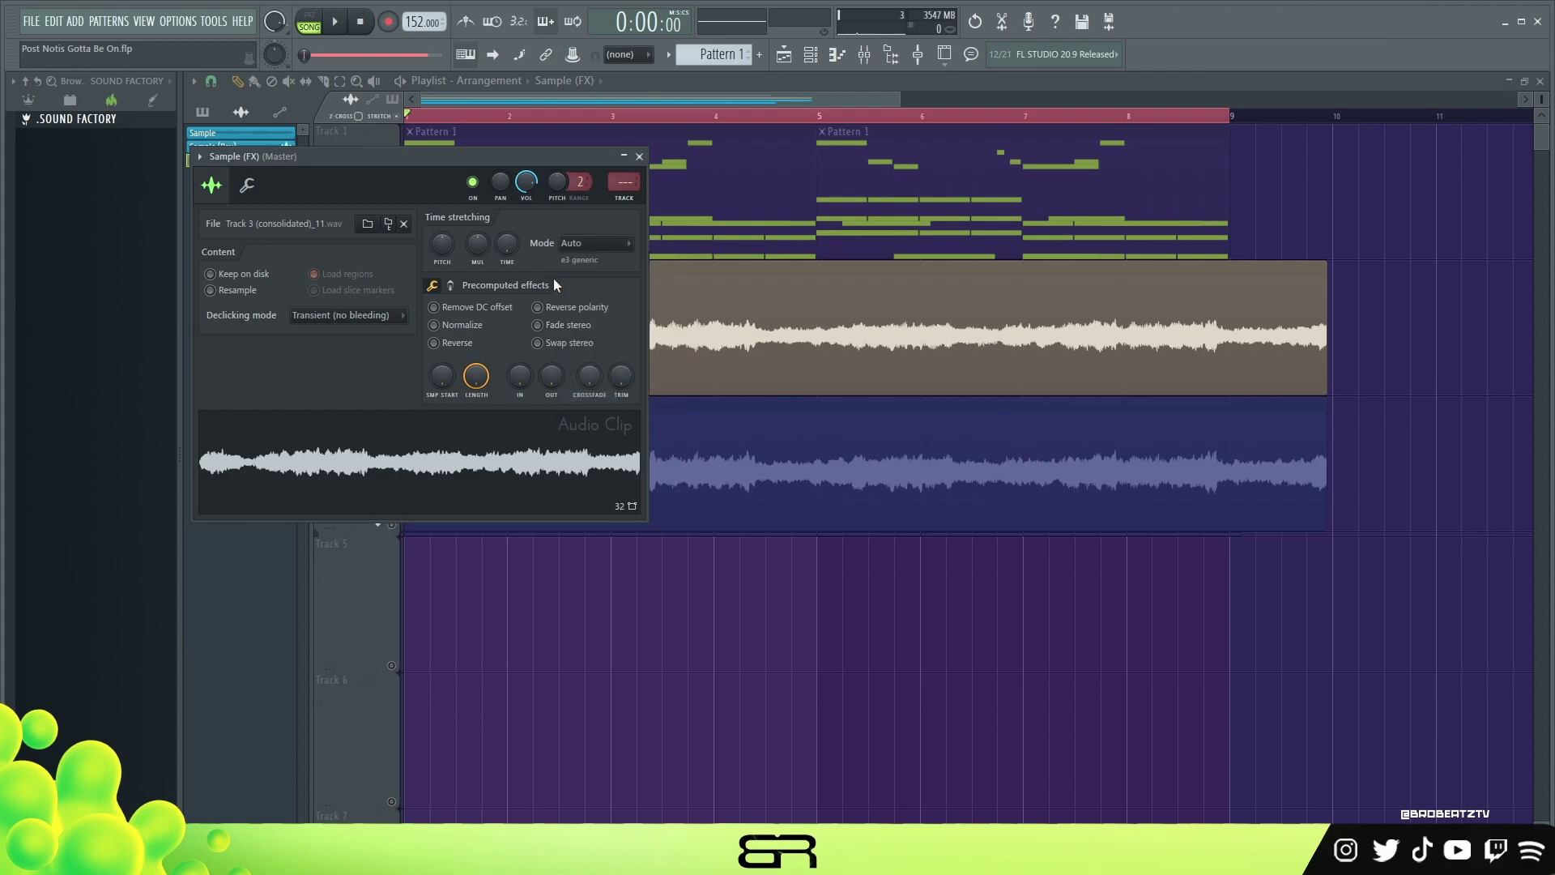
right_click(504, 242)
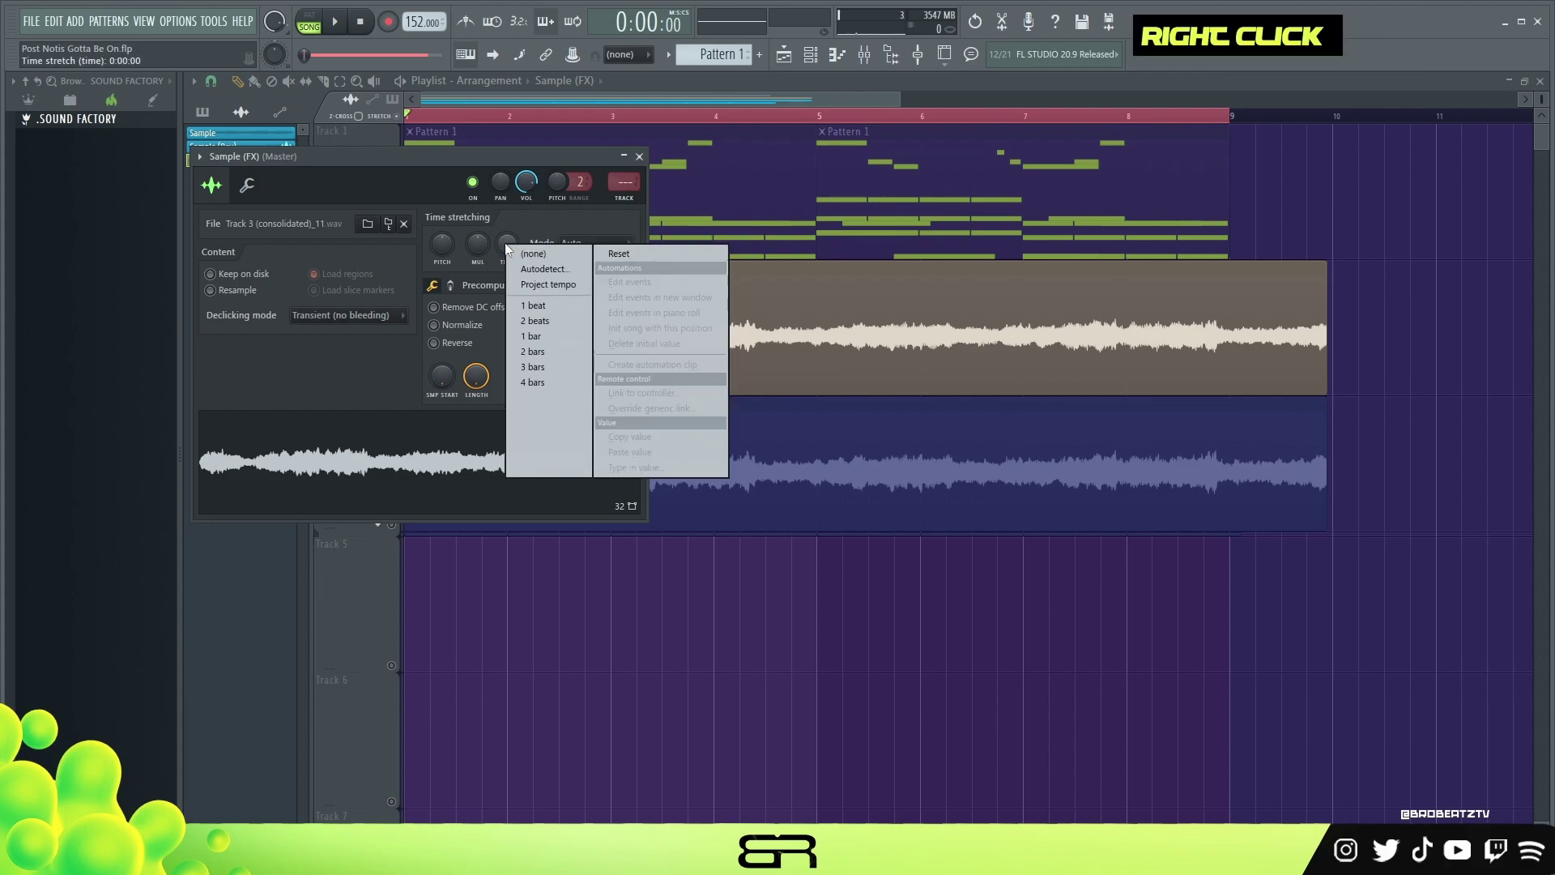
left_click(536, 381)
left_click_drag(811, 356, 1229, 360)
key("space")
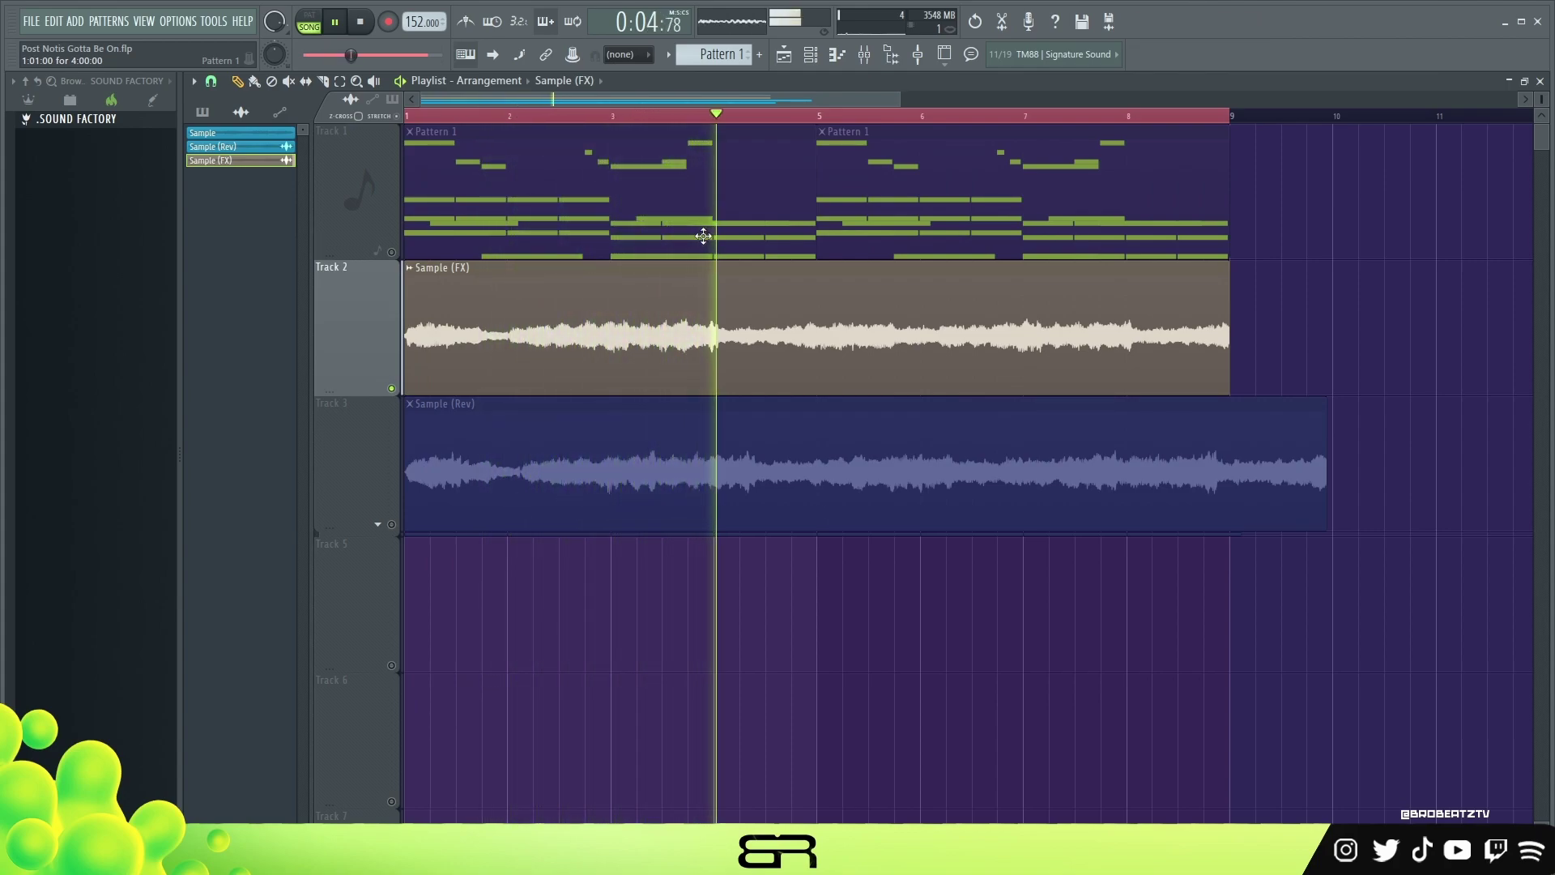
key("space")
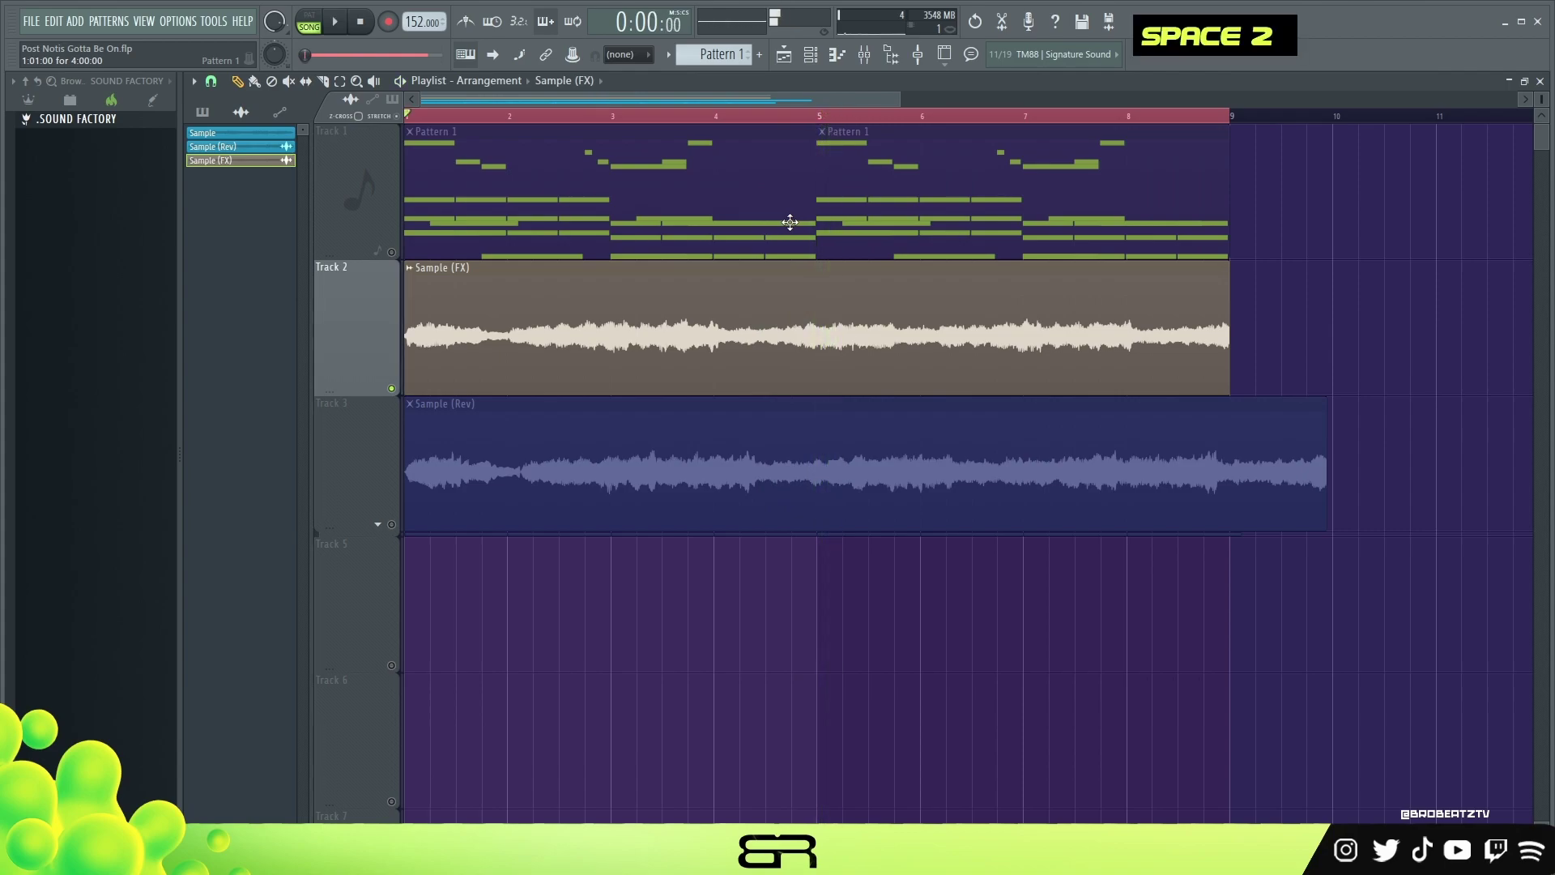
Step: Try short (808) Alien notes on D#6 at bar 1 and A#5 at bar 3 in Pattern 1
right_click(1072, 667)
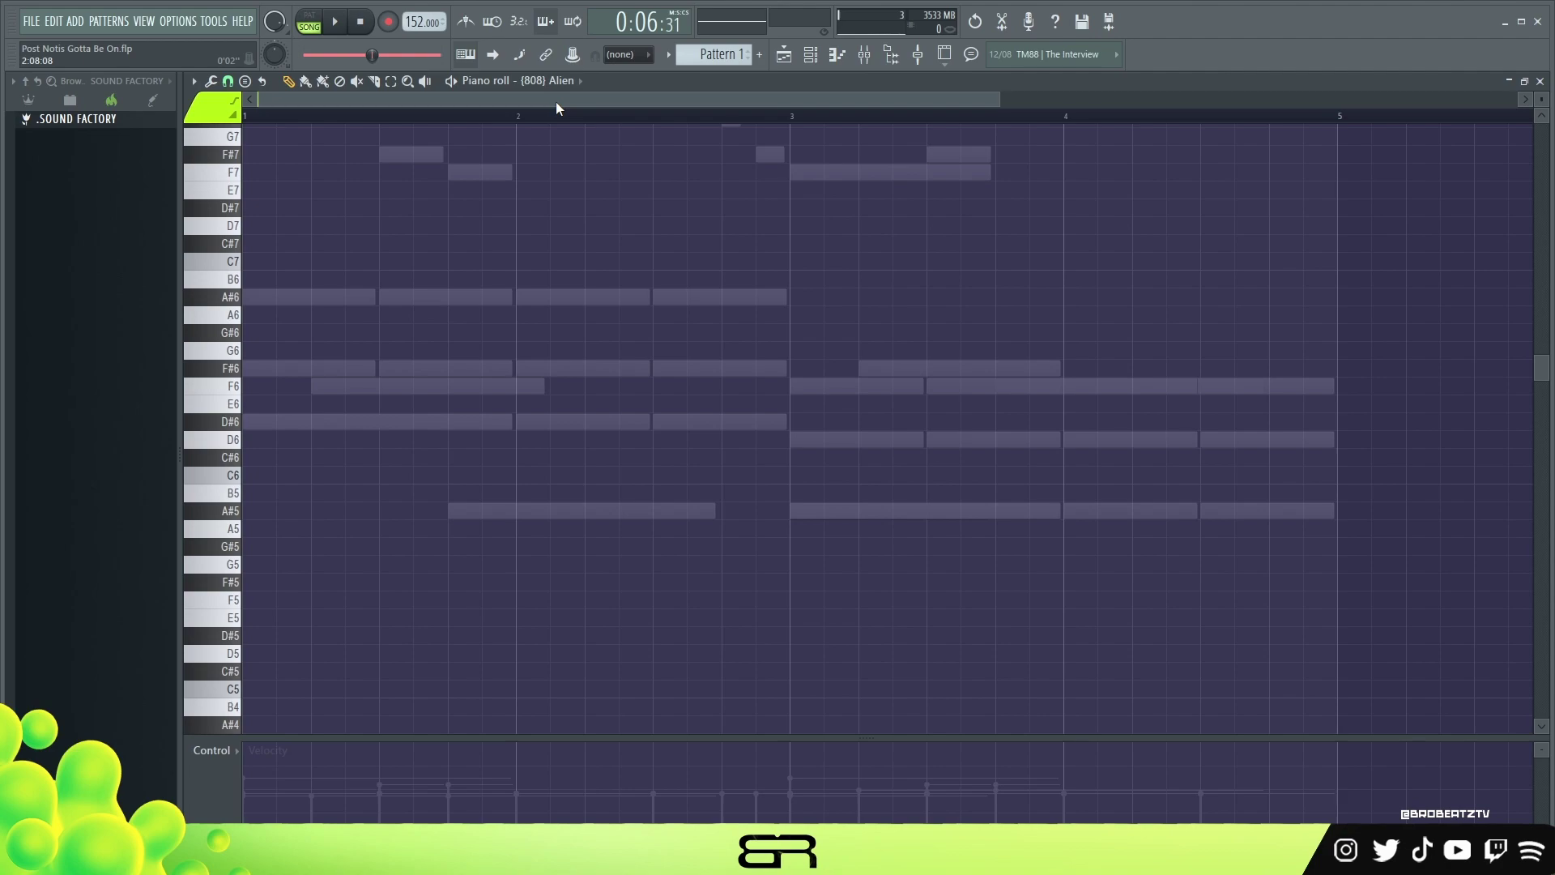
left_click(267, 423)
left_click(794, 511)
left_click_drag(848, 534, 620, 391)
right_click(620, 391)
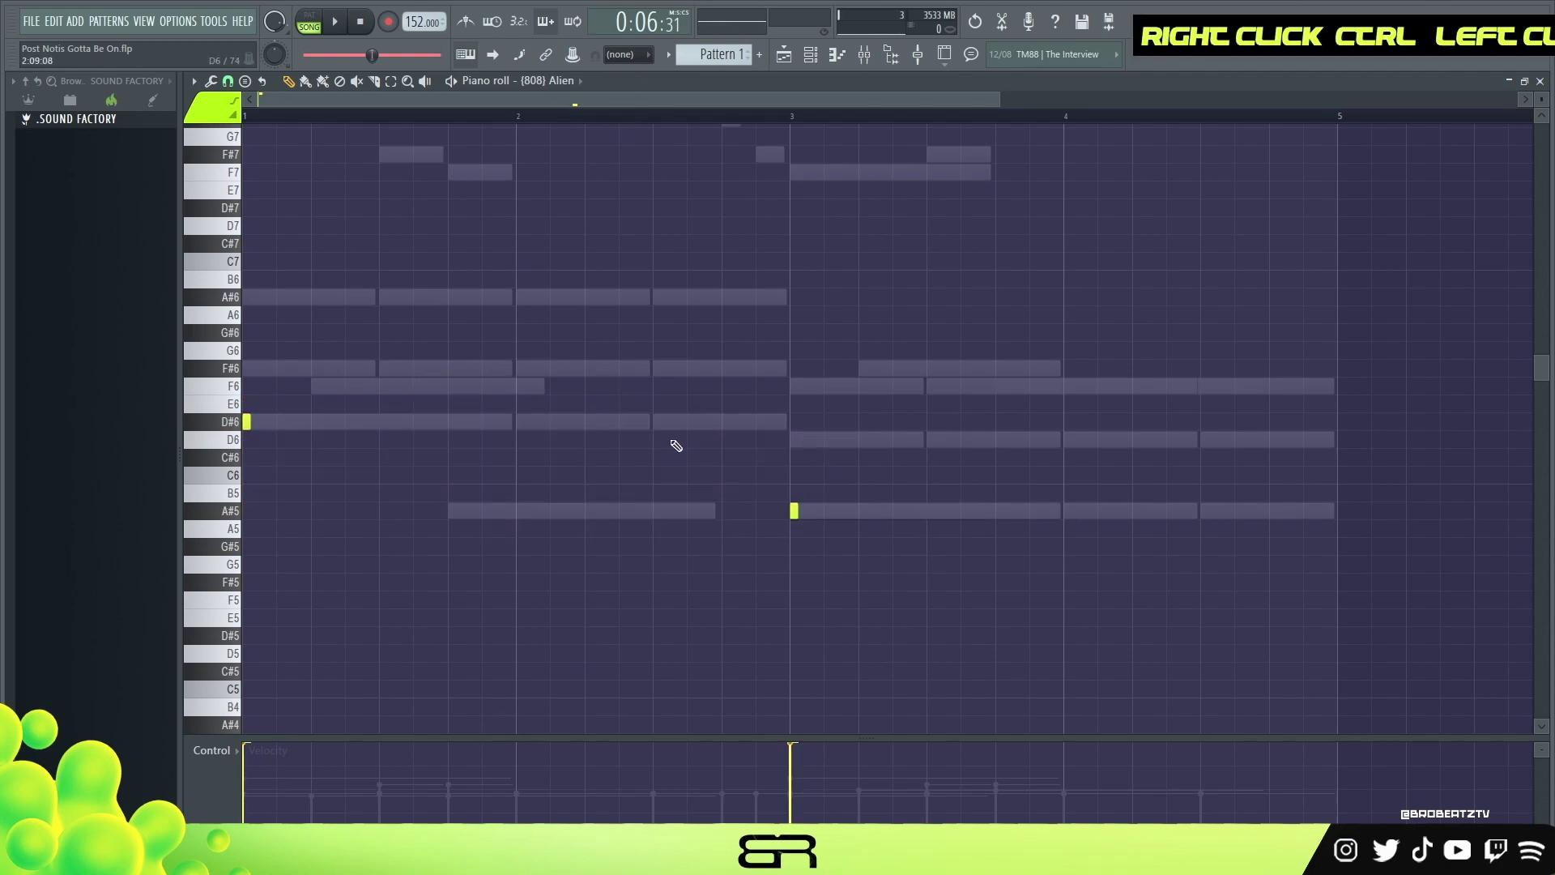
left_click_drag(845, 574, 489, 381)
right_click(489, 382)
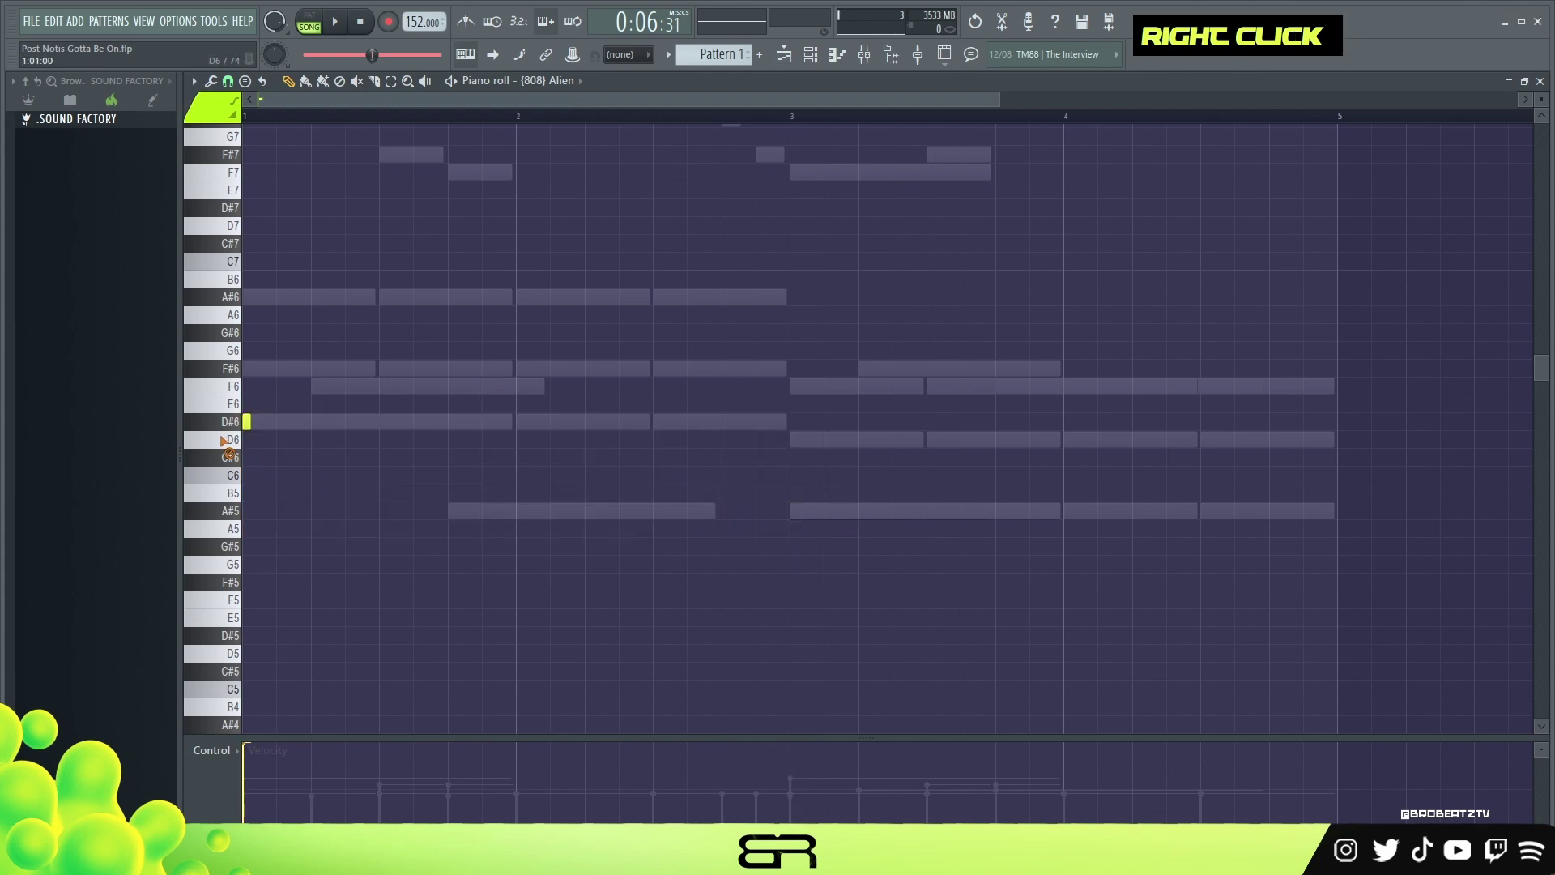
Step: In Pattern 2, place short 808 notes on D#6 at steps 1, 7 and 13 of bar 1, and one on A#5 at bar 3
scroll(713, 54, "down", 1)
left_click(248, 421)
left_click(794, 511)
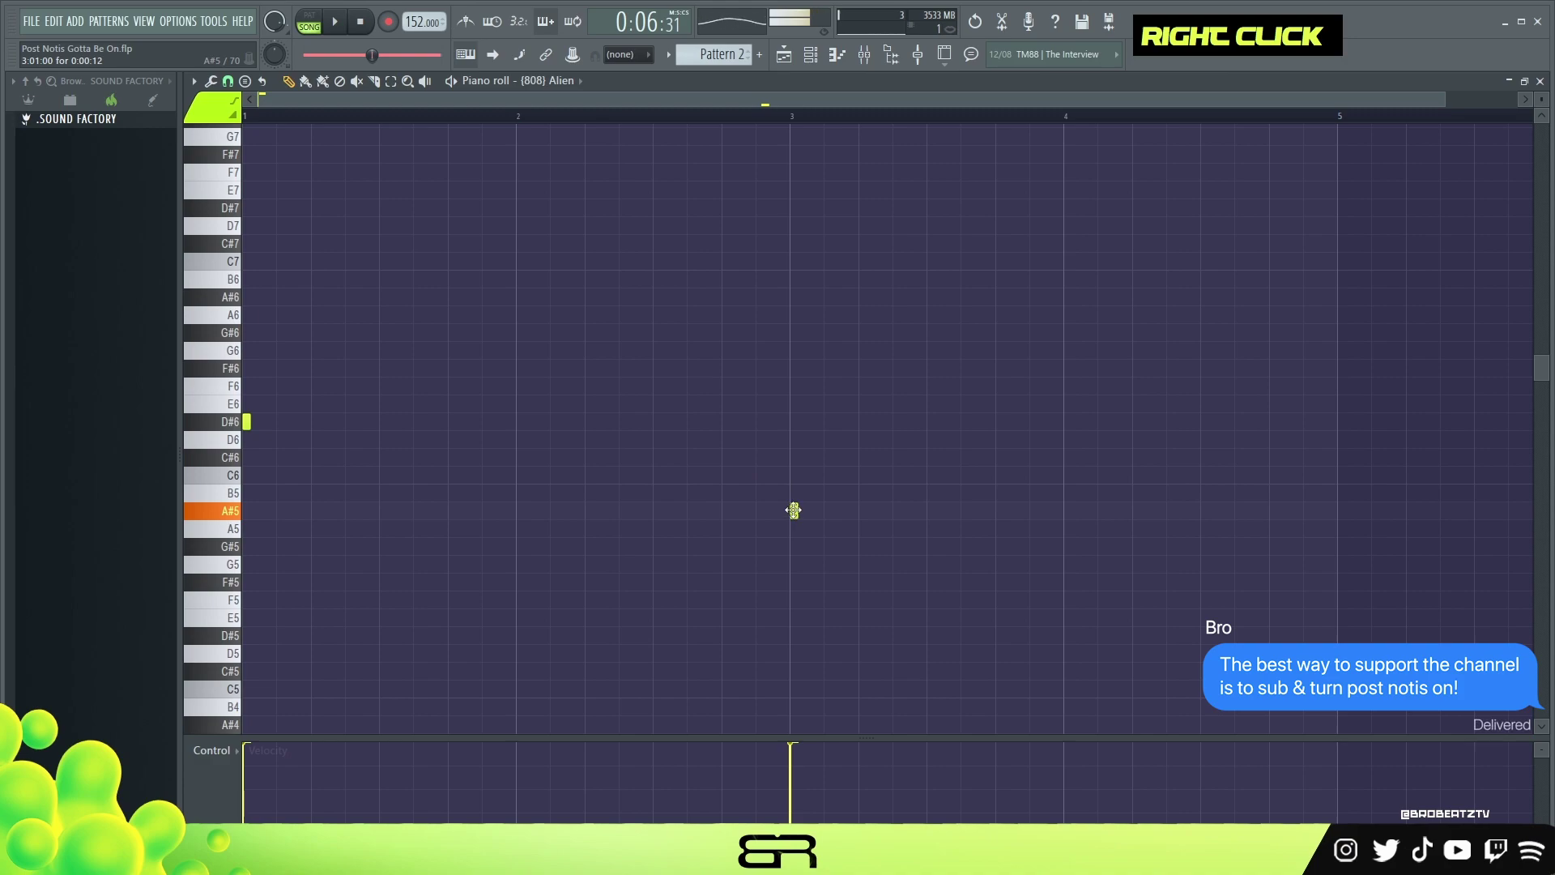
left_click_drag(243, 409, 390, 418)
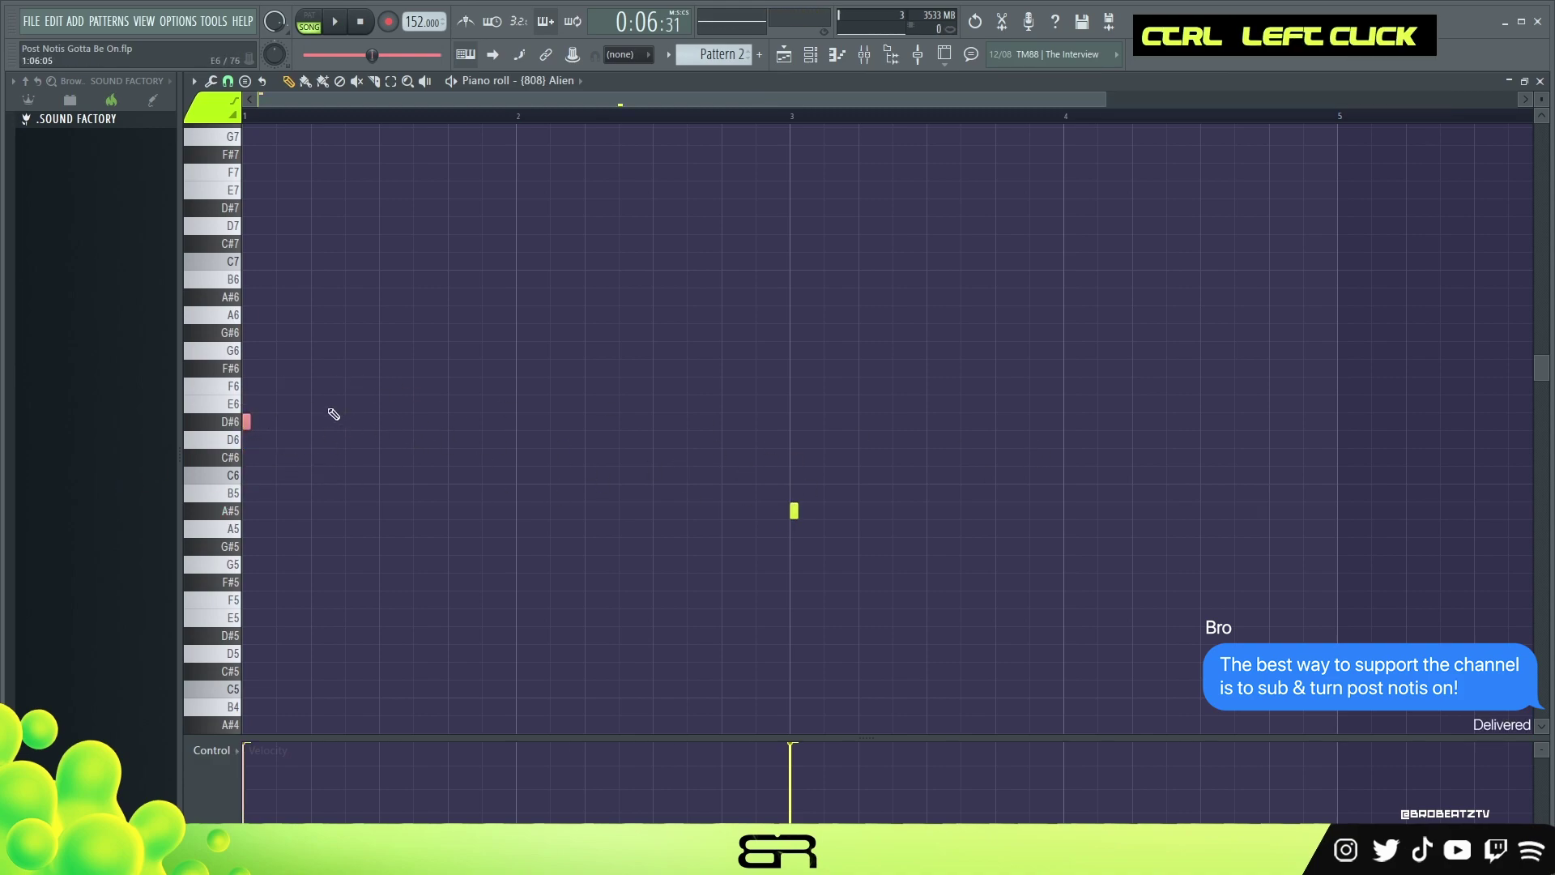
mouse_move(316, 462)
left_mouse_down()
mouse_move(239, 393)
mouse_move(389, 438)
mouse_move(354, 437)
left_mouse_up()
key("space")
left_click(453, 421)
Step: Add short A#5 808 notes at steps 13 and 15 of bar 3 and steps 5, 11 and 13 of bar 4 during playback
left_click(999, 510)
left_click(1034, 510)
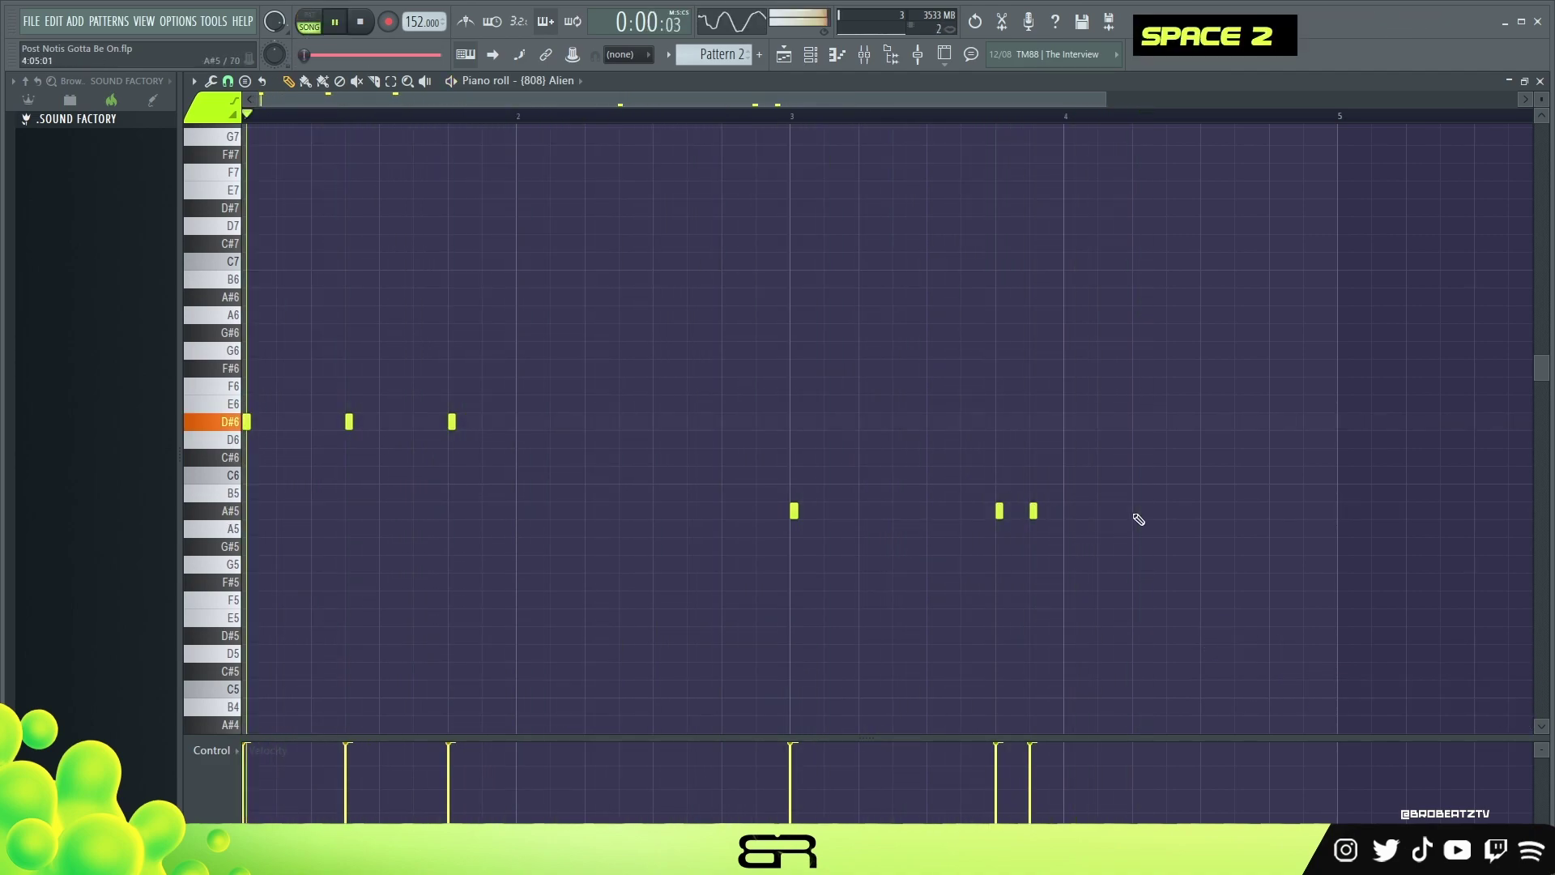
left_click(1136, 510)
left_click(1273, 510)
left_click(1239, 510)
key("space")
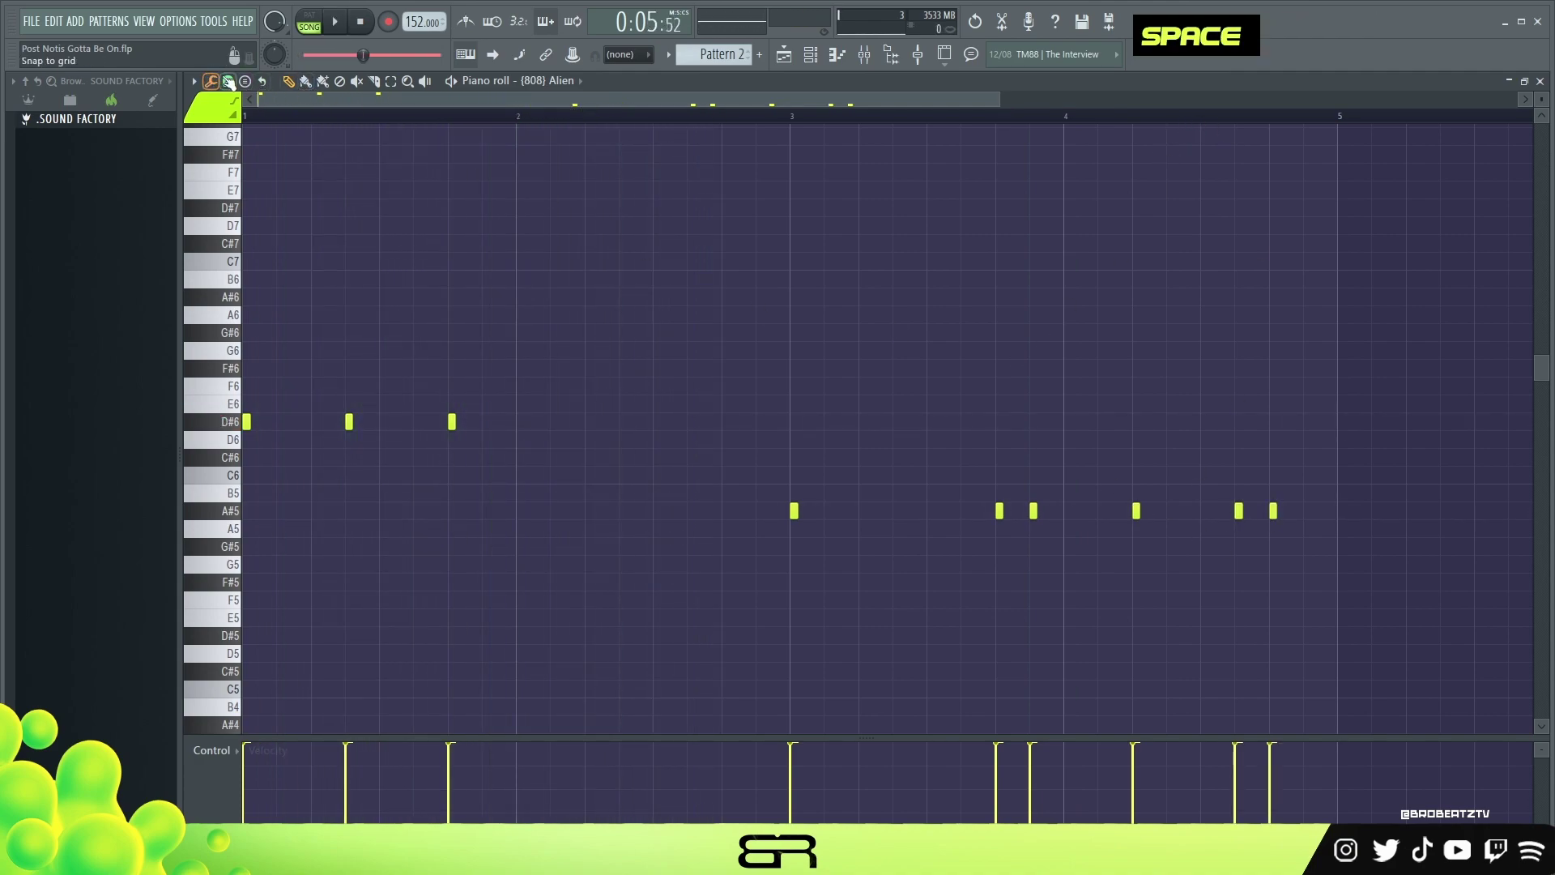
Step: Set the grid snap to 1/2 step and add a short A#5 808 note half a step after bar 4's step 11, then play
left_click(228, 82)
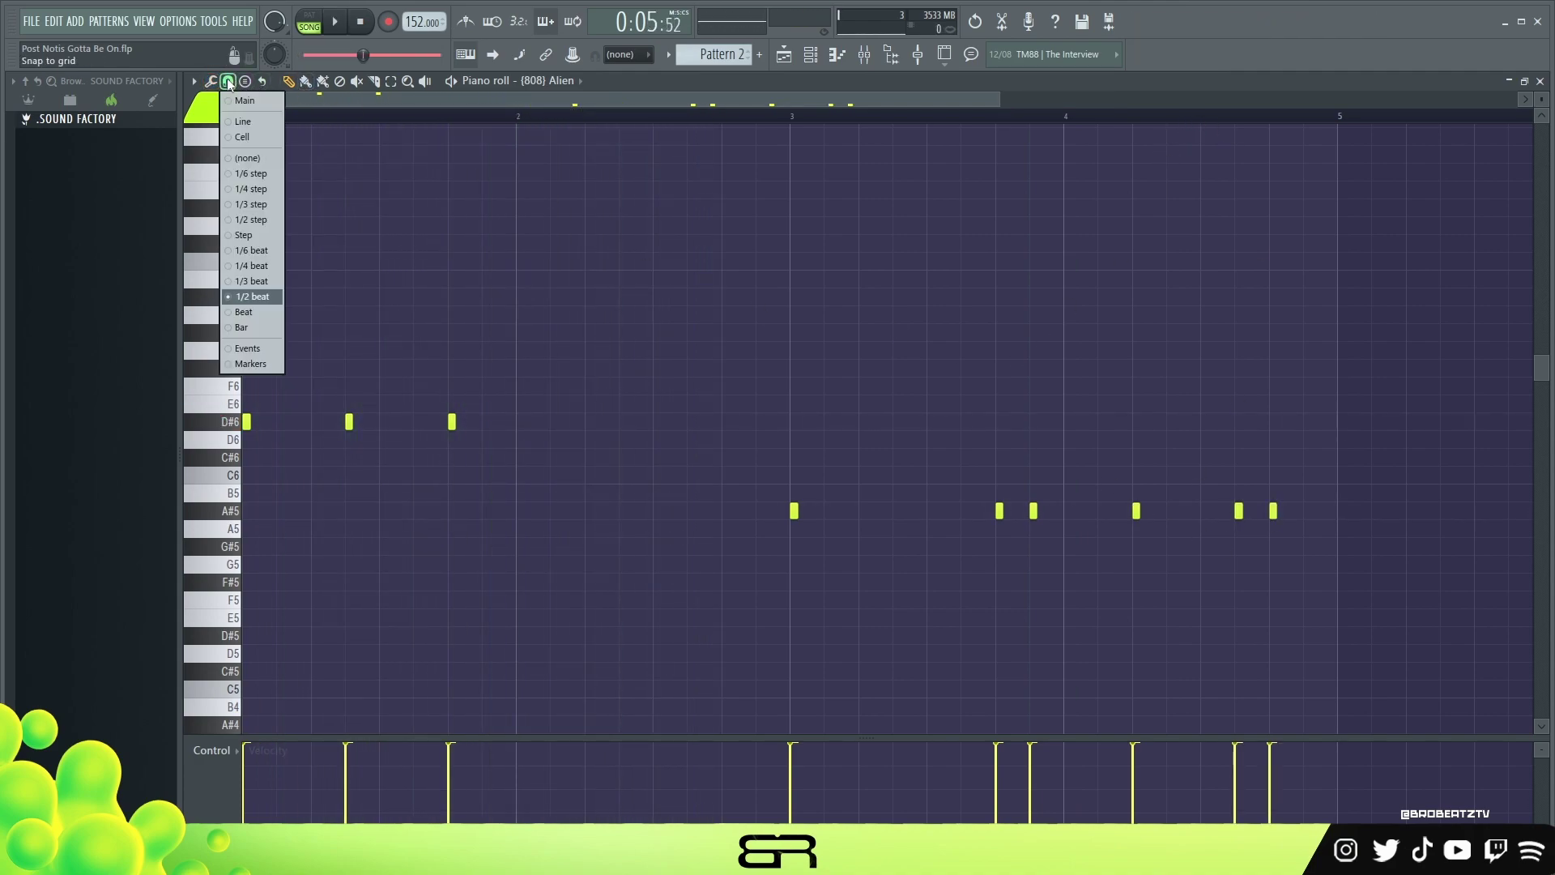
left_click(243, 219)
left_click(1244, 511)
key("space")
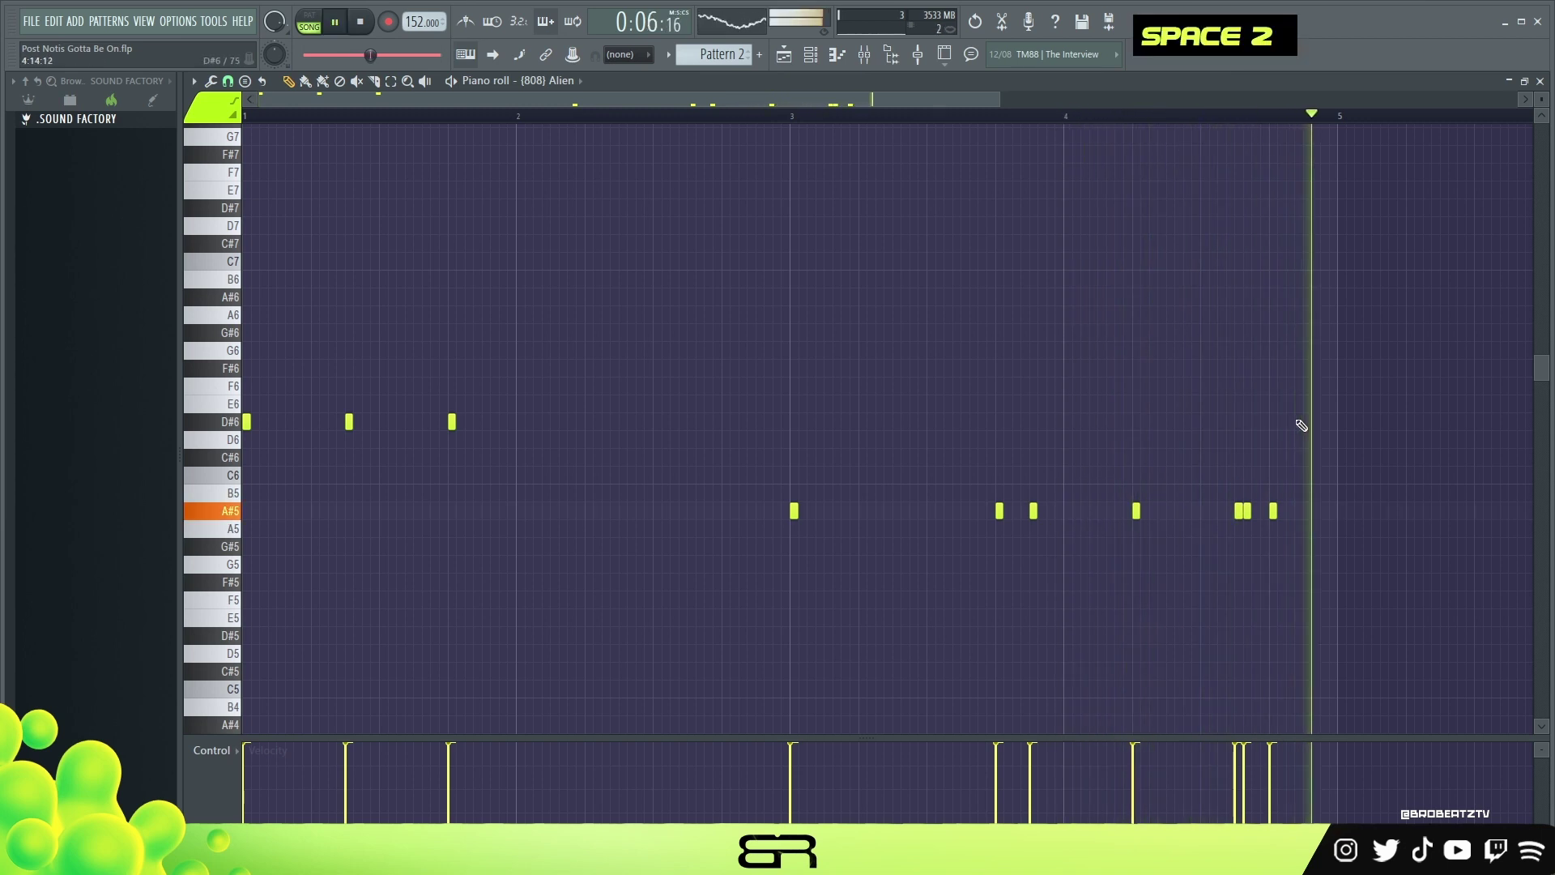
key("space")
Step: Duplicate all 808 notes from bars 1–4 into bars 5–8 and add a short D#6 note at step 5 of bar 6
right_click(658, 300)
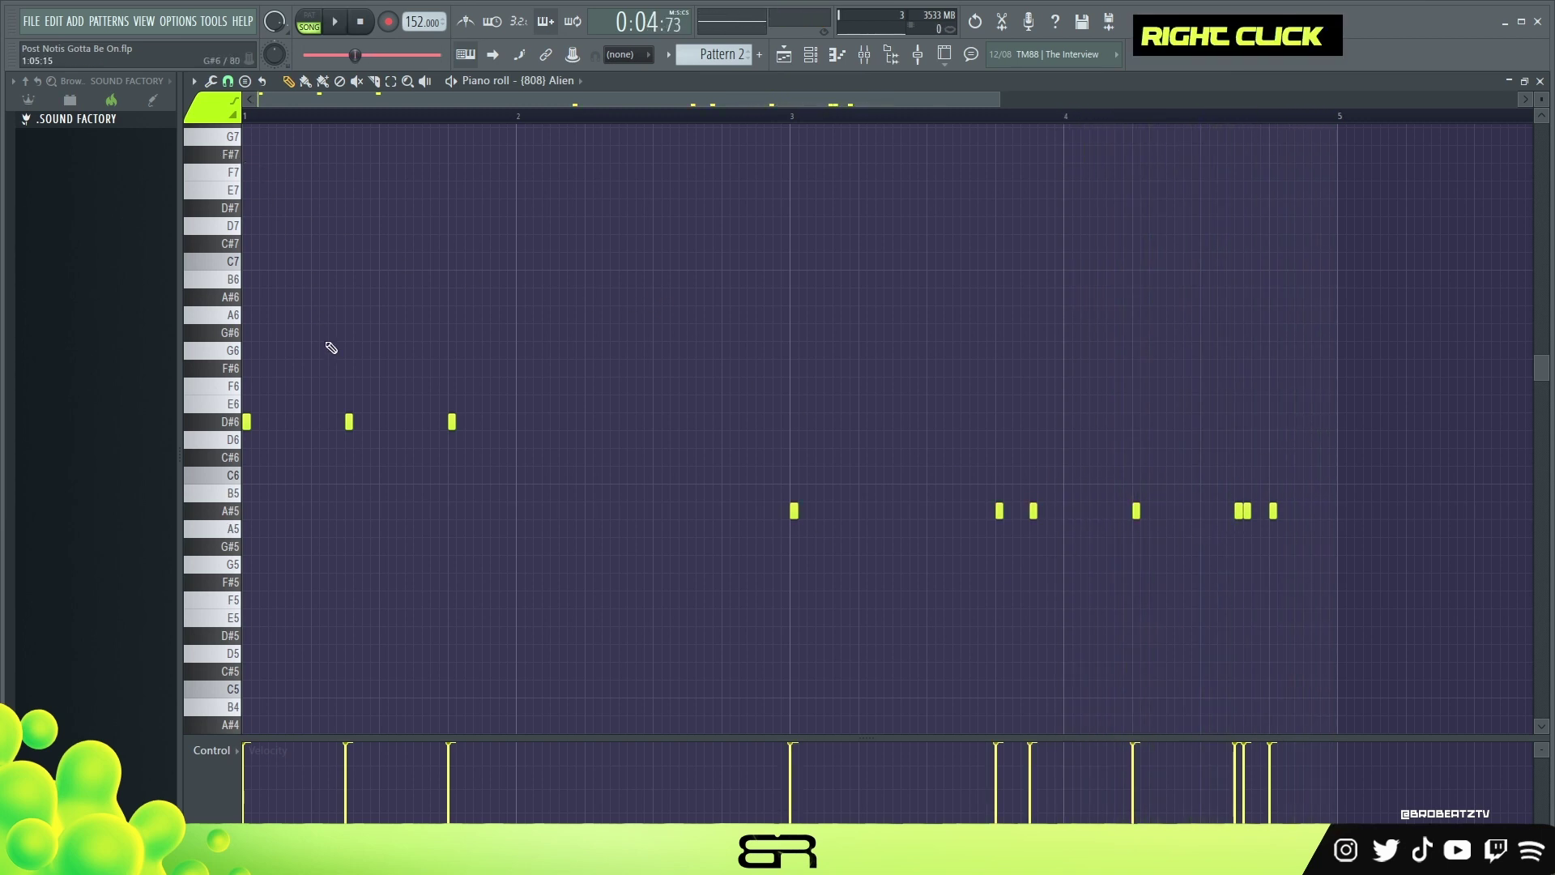
key("ctrl+a")
left_click_drag(347, 425, 1444, 425)
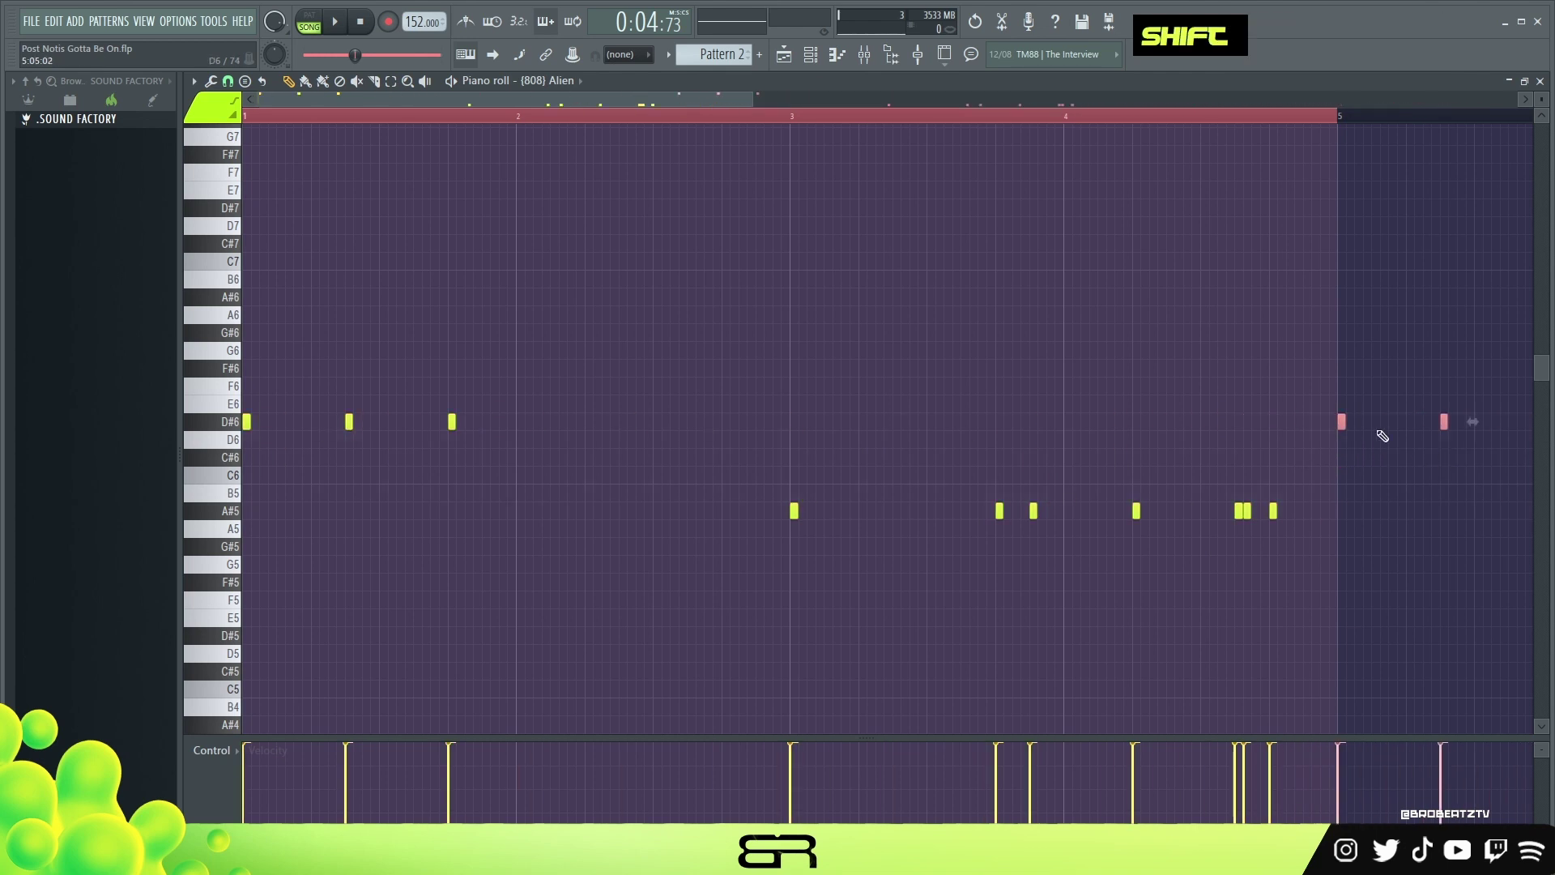
scroll(1382, 429, "right", 5)
right_click(589, 413)
left_click(757, 422, "shift")
key("space")
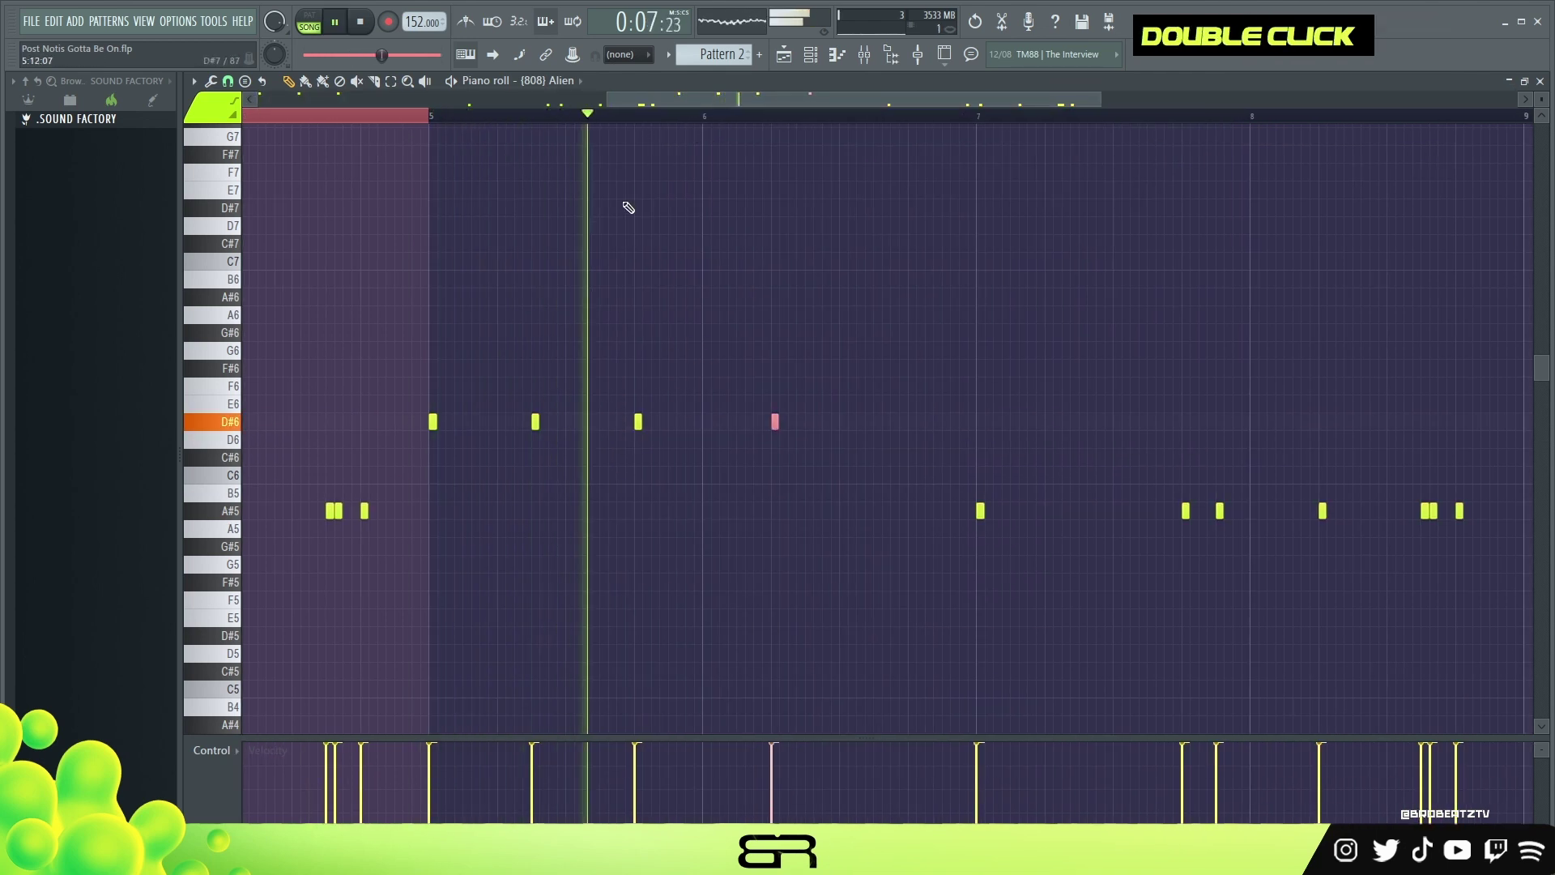
Step: Vary the 808 ending: remove bar 7's last note and set bar 8 to A#5 at step 9 and A#6 at steps 11 and 15
left_click_drag(1265, 536, 1449, 527)
key("ctrl+Up")
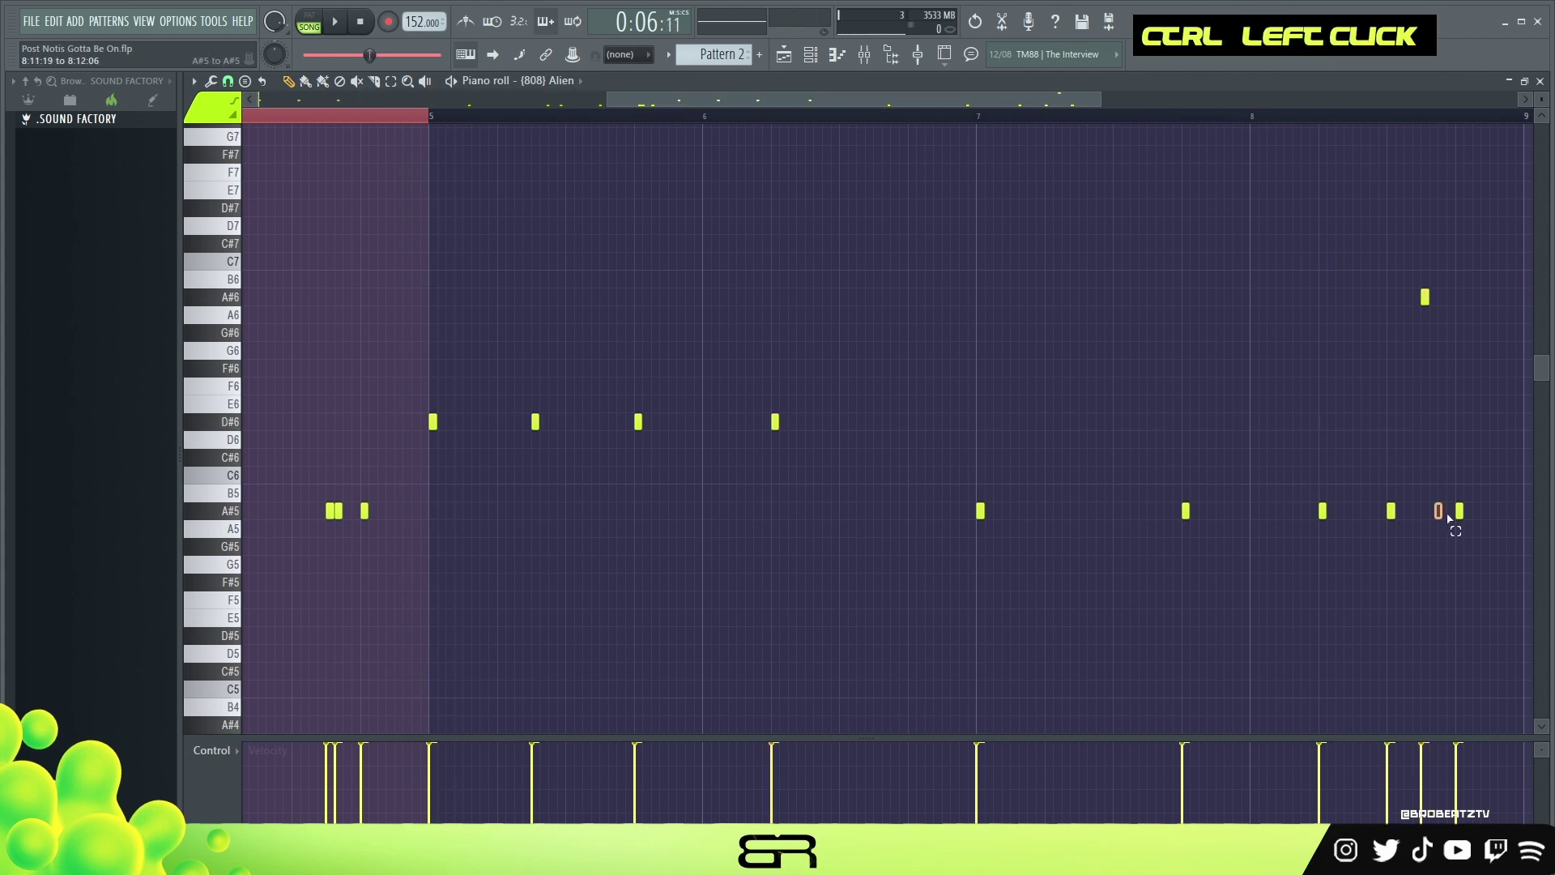
left_click(1391, 510)
Step: Lower every 808 note by one octave and play the pattern with all eight bars in view
key("space")
key("ctrl+Down")
key("ctrl+a")
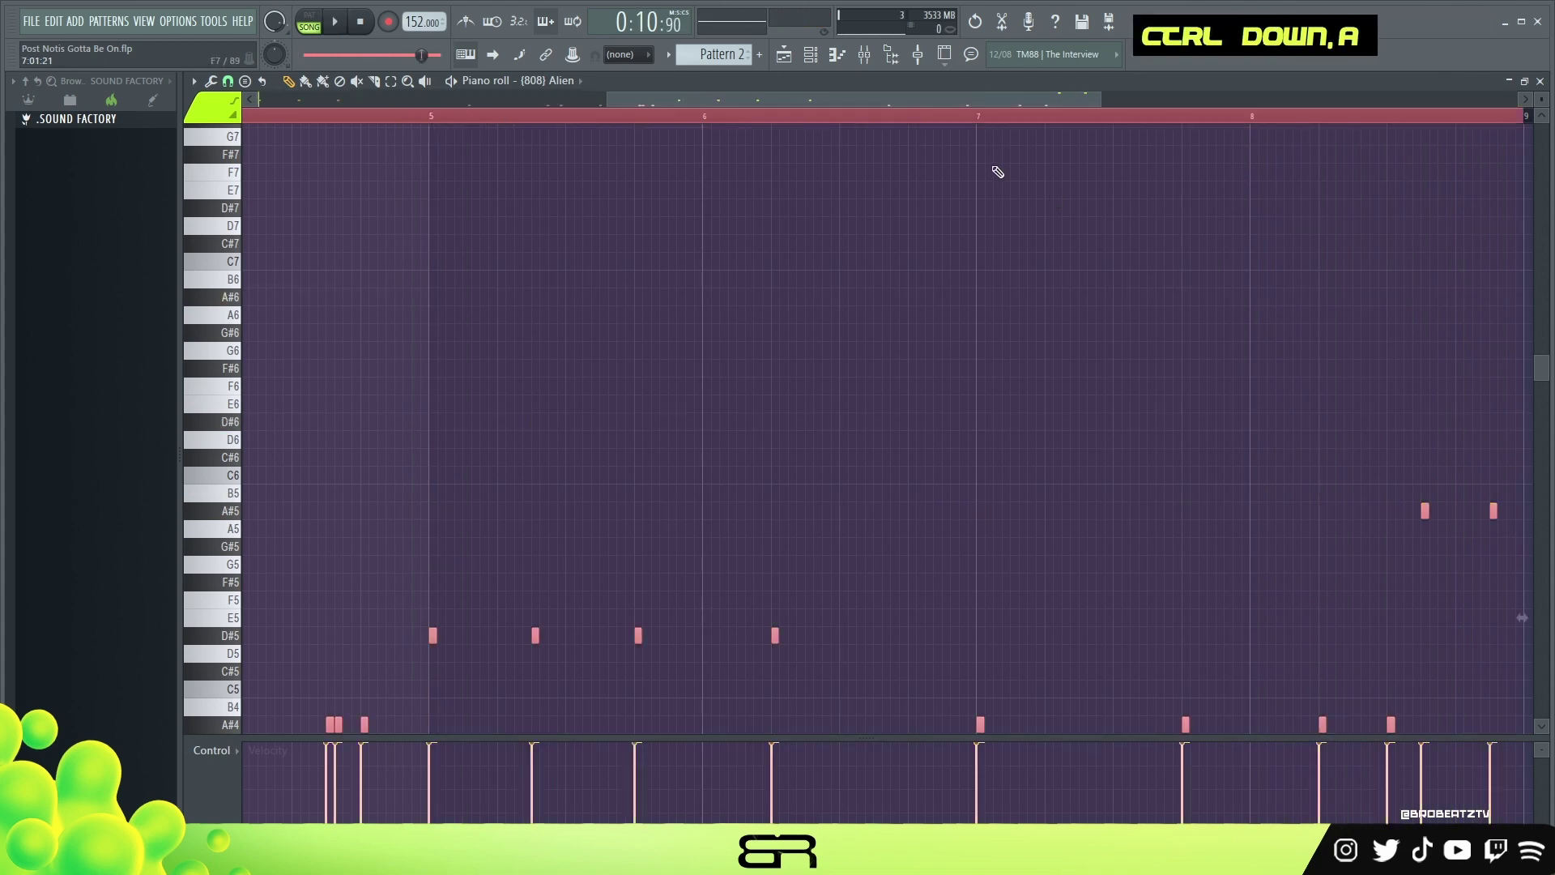
right_click(697, 346, "ctrl")
right_click(714, 391, "ctrl")
scroll(714, 391, "down", 3)
key("space")
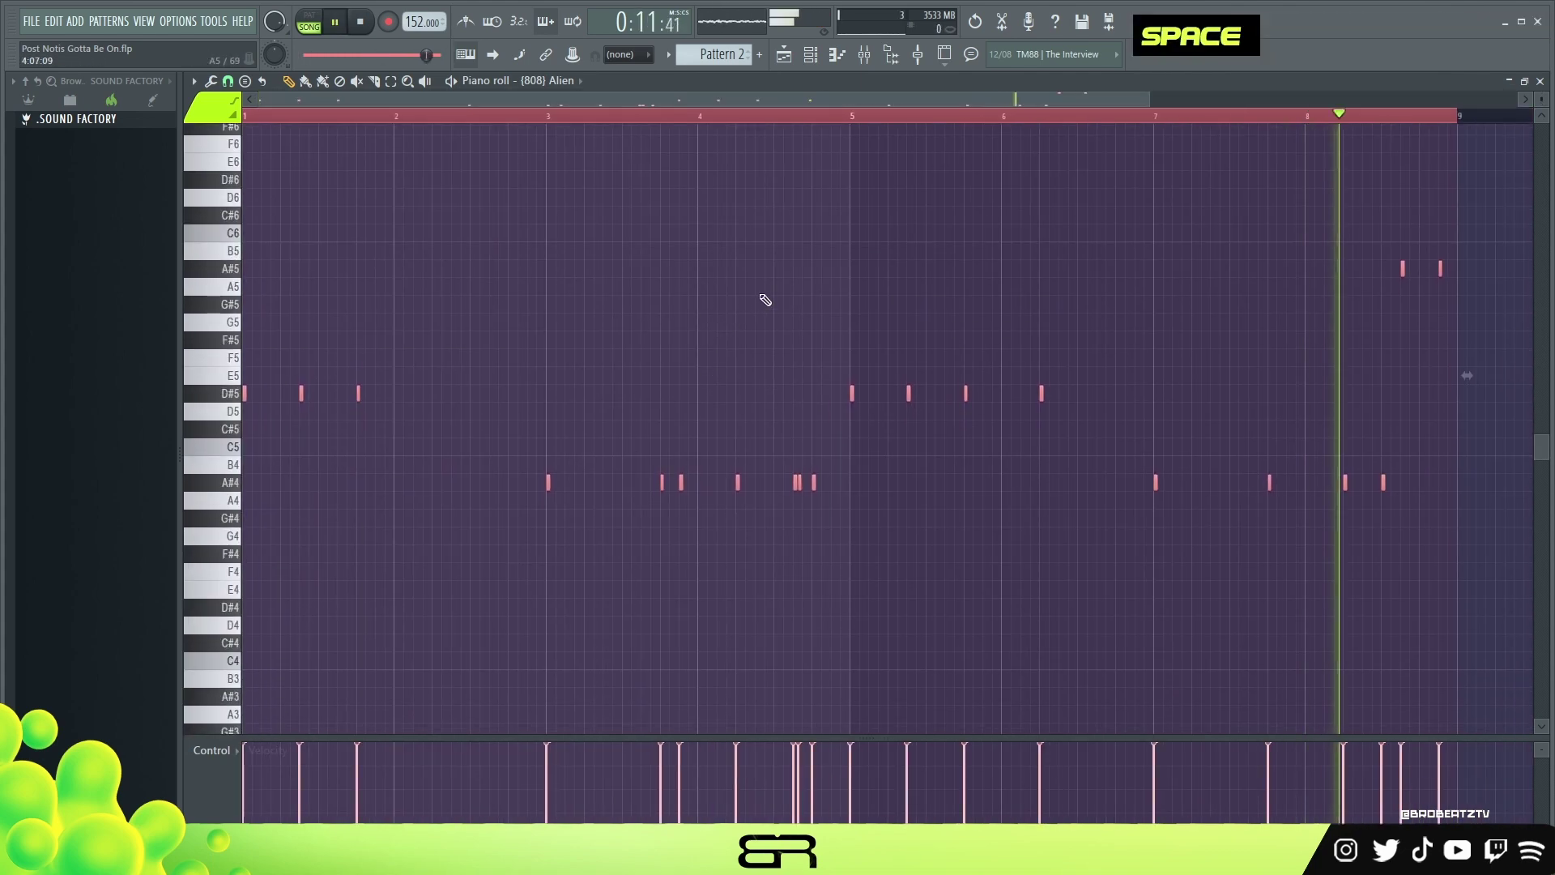
right_click(552, 257)
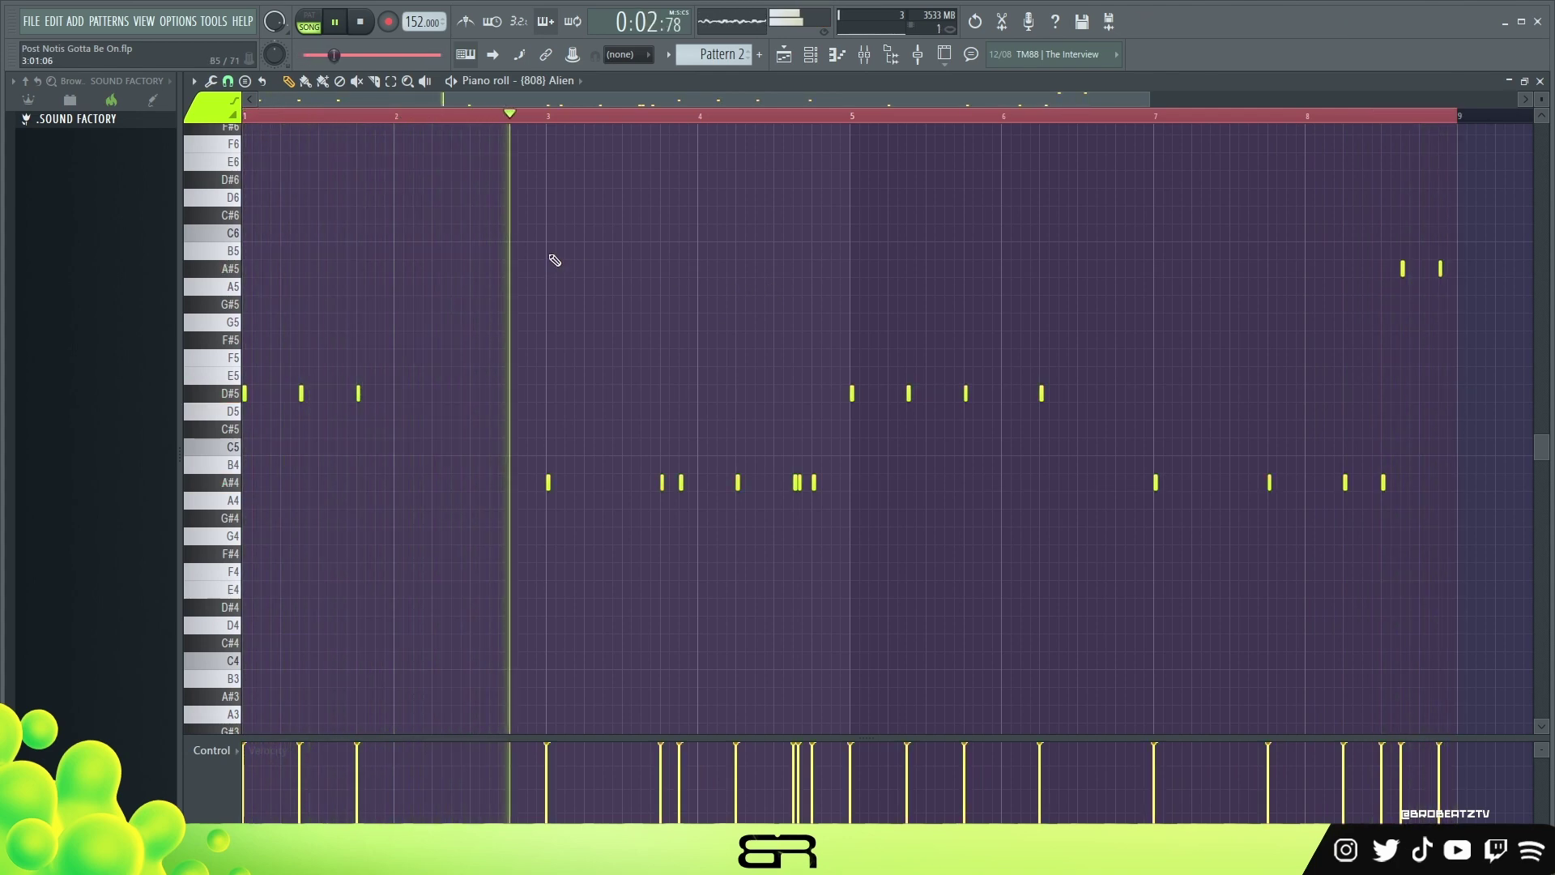
Step: Stop playback and examine the Rim 13 step velocities in the graph editor
key("space")
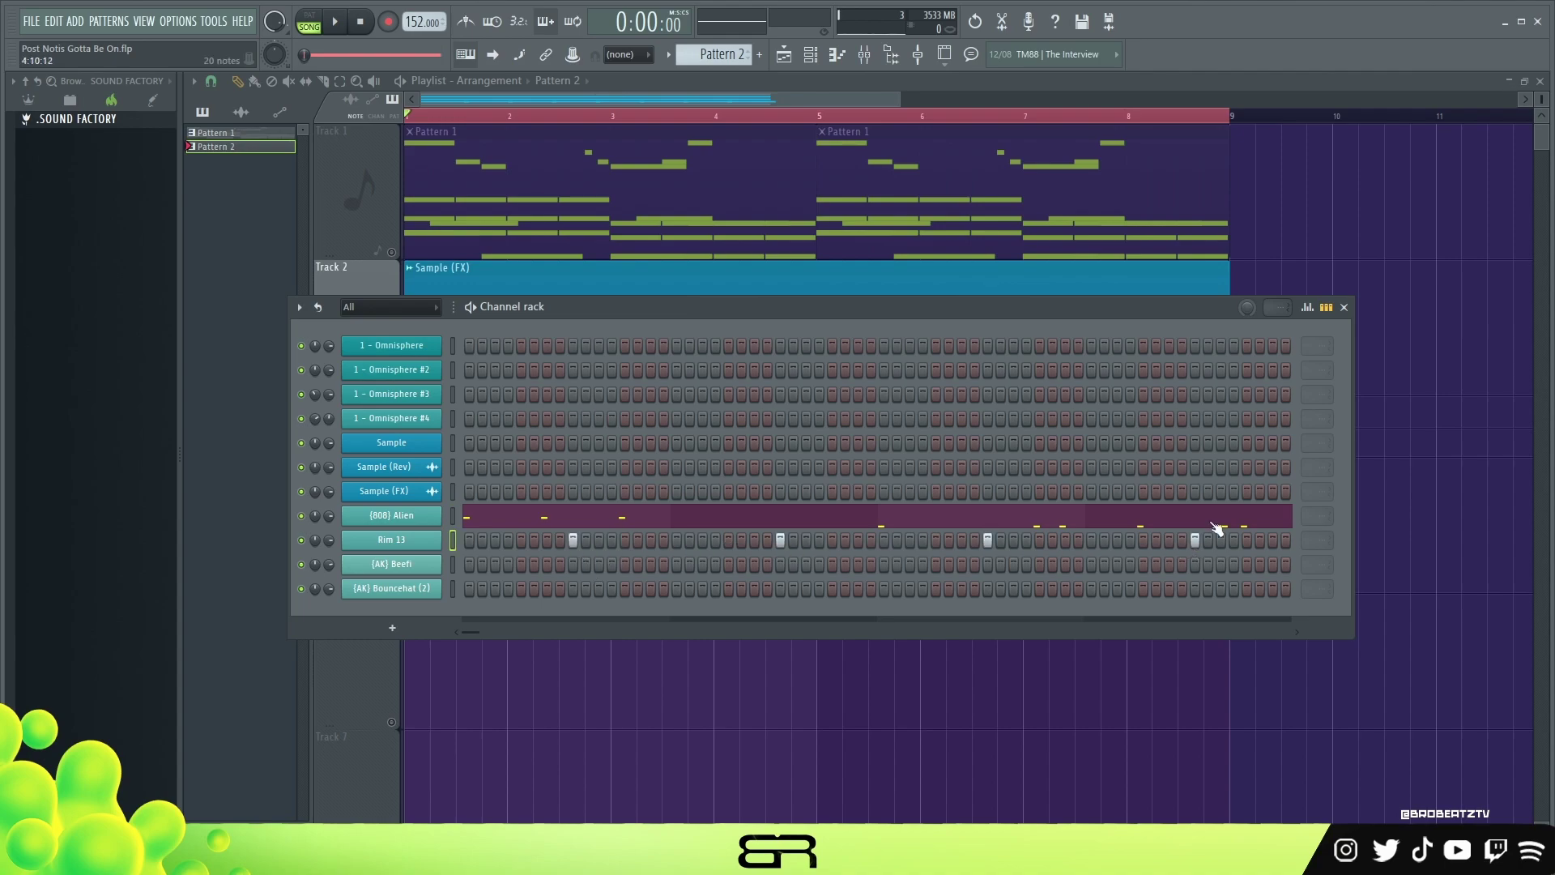
left_click(1306, 308)
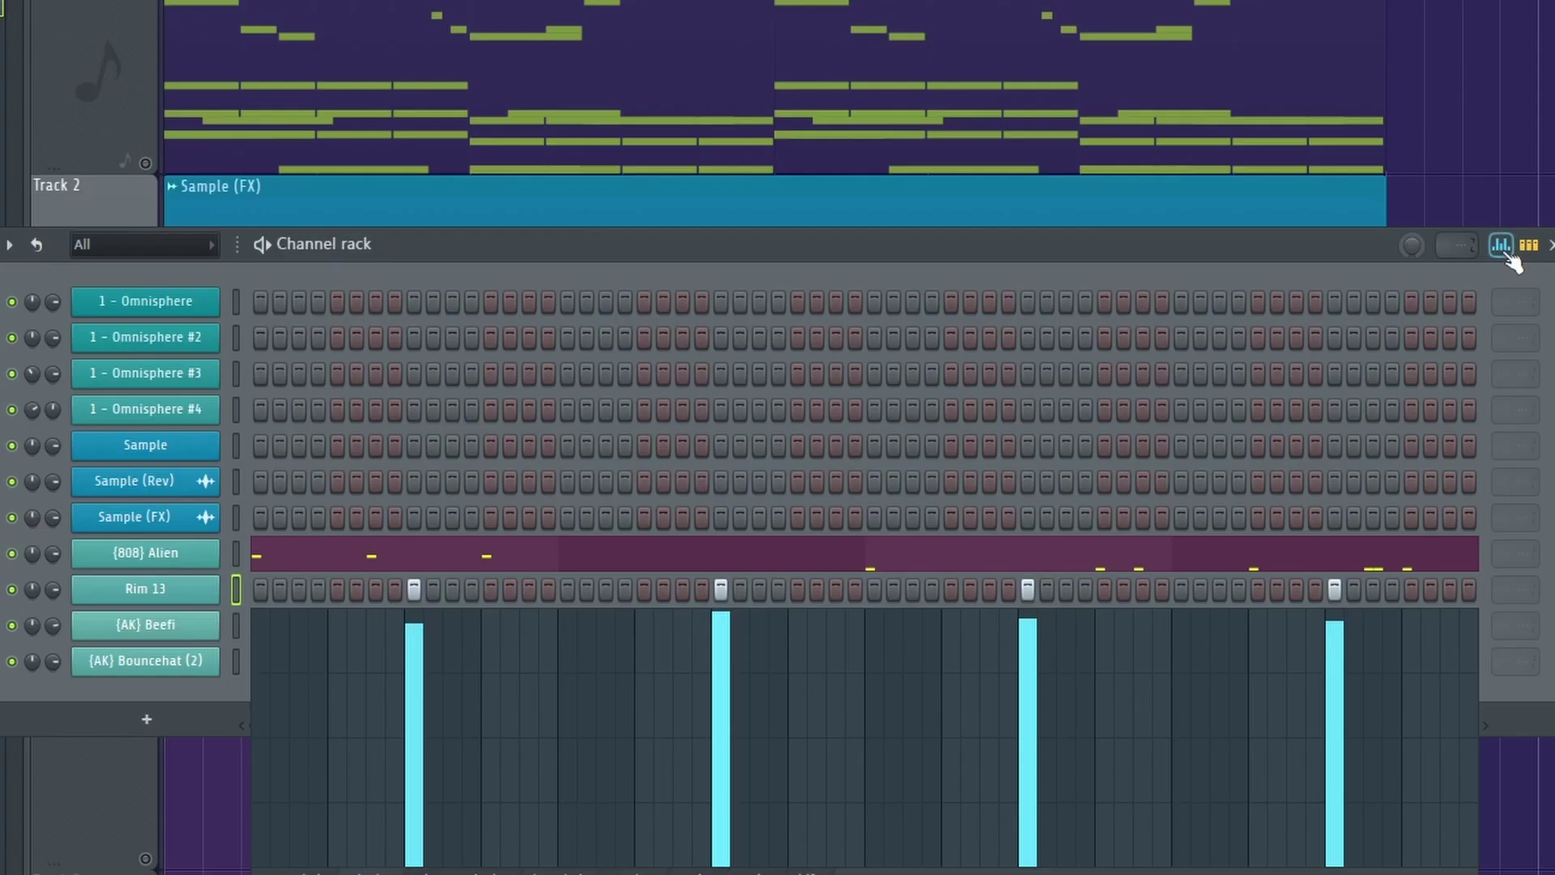
left_click(1305, 309)
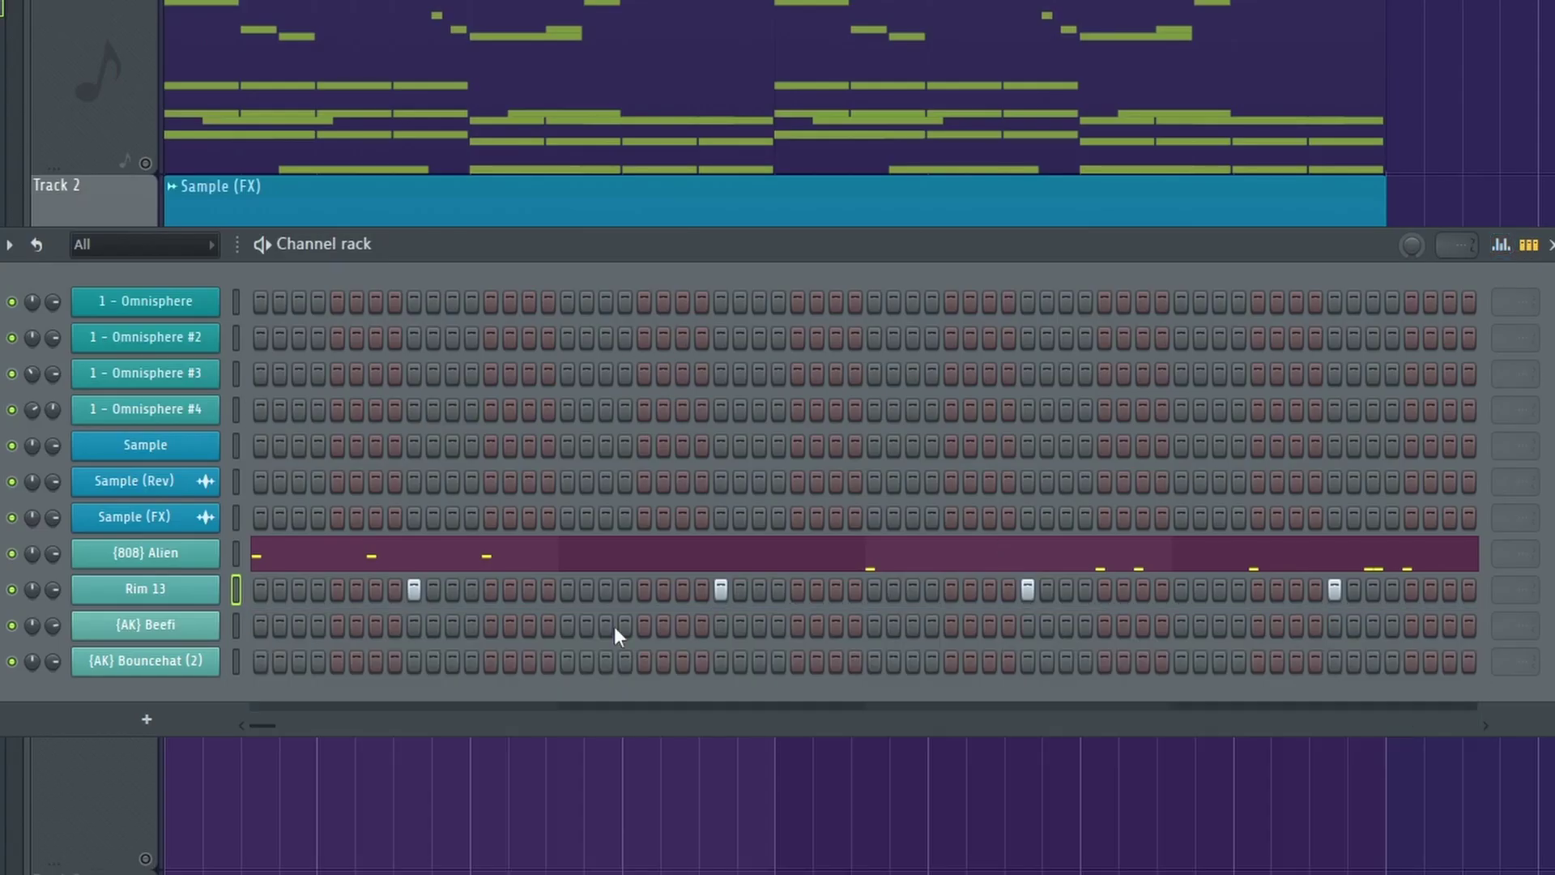
Step: Fill the (AK) Beefi hi-hat on every second step and add extra hits at steps 2 and 22 while playing
right_click(245, 628)
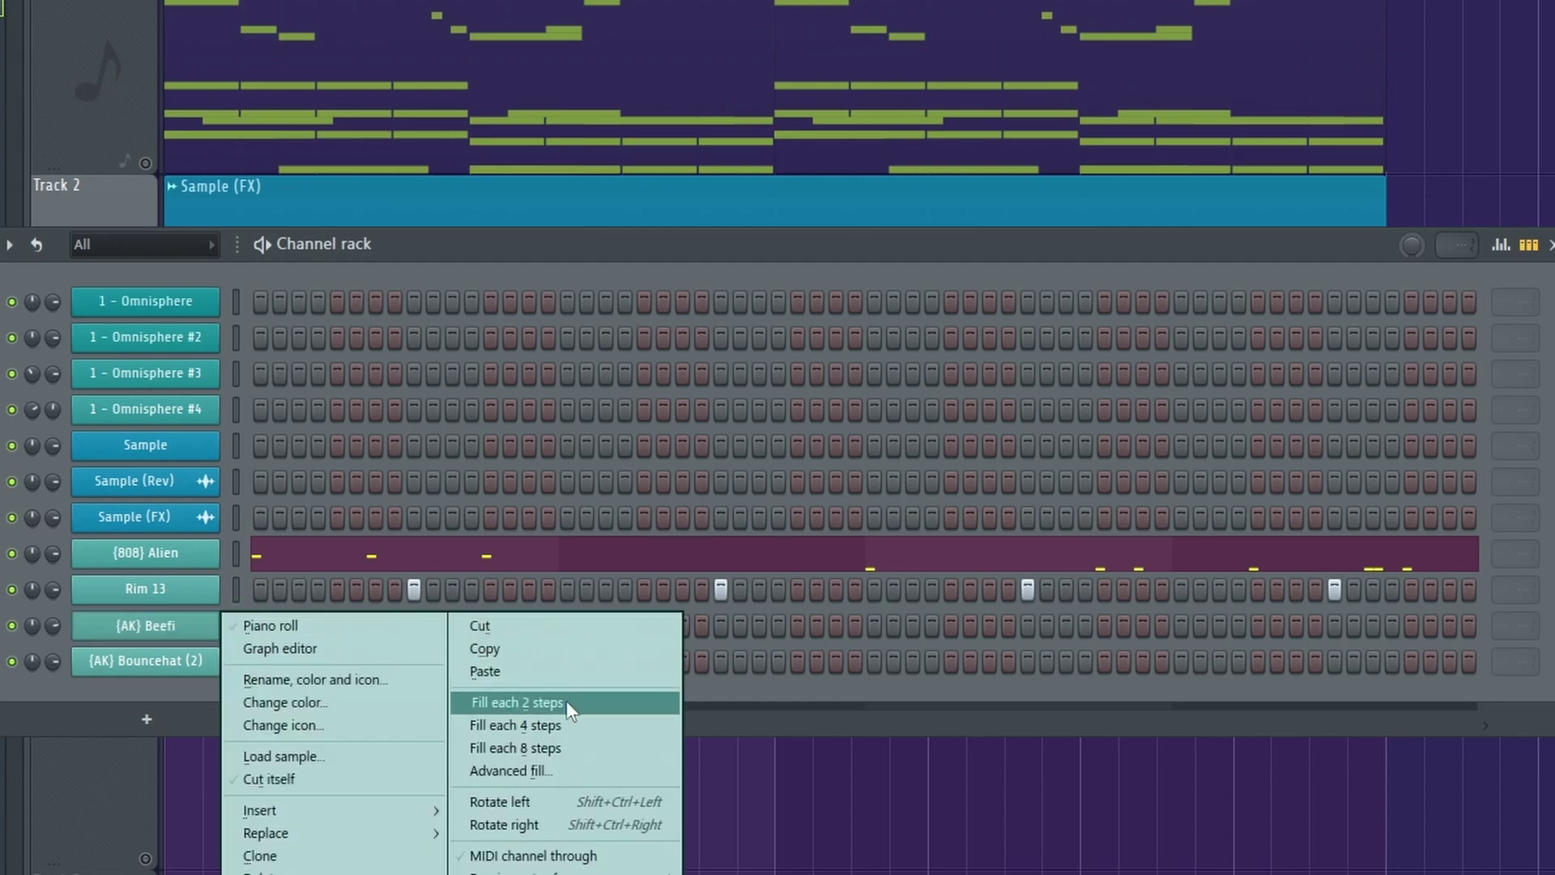
left_click(566, 698)
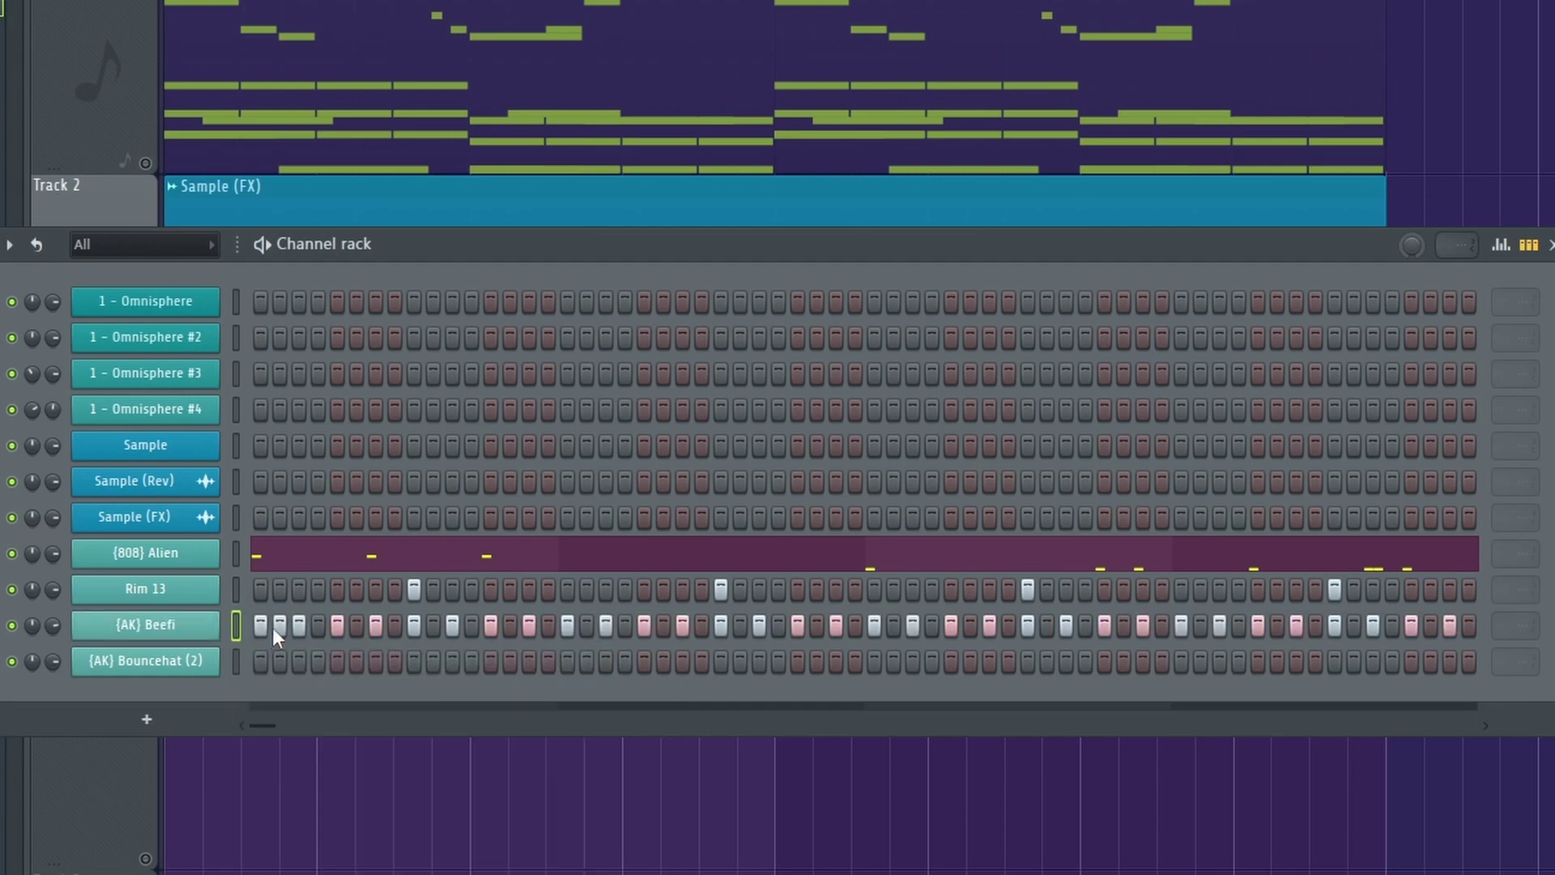
key("space")
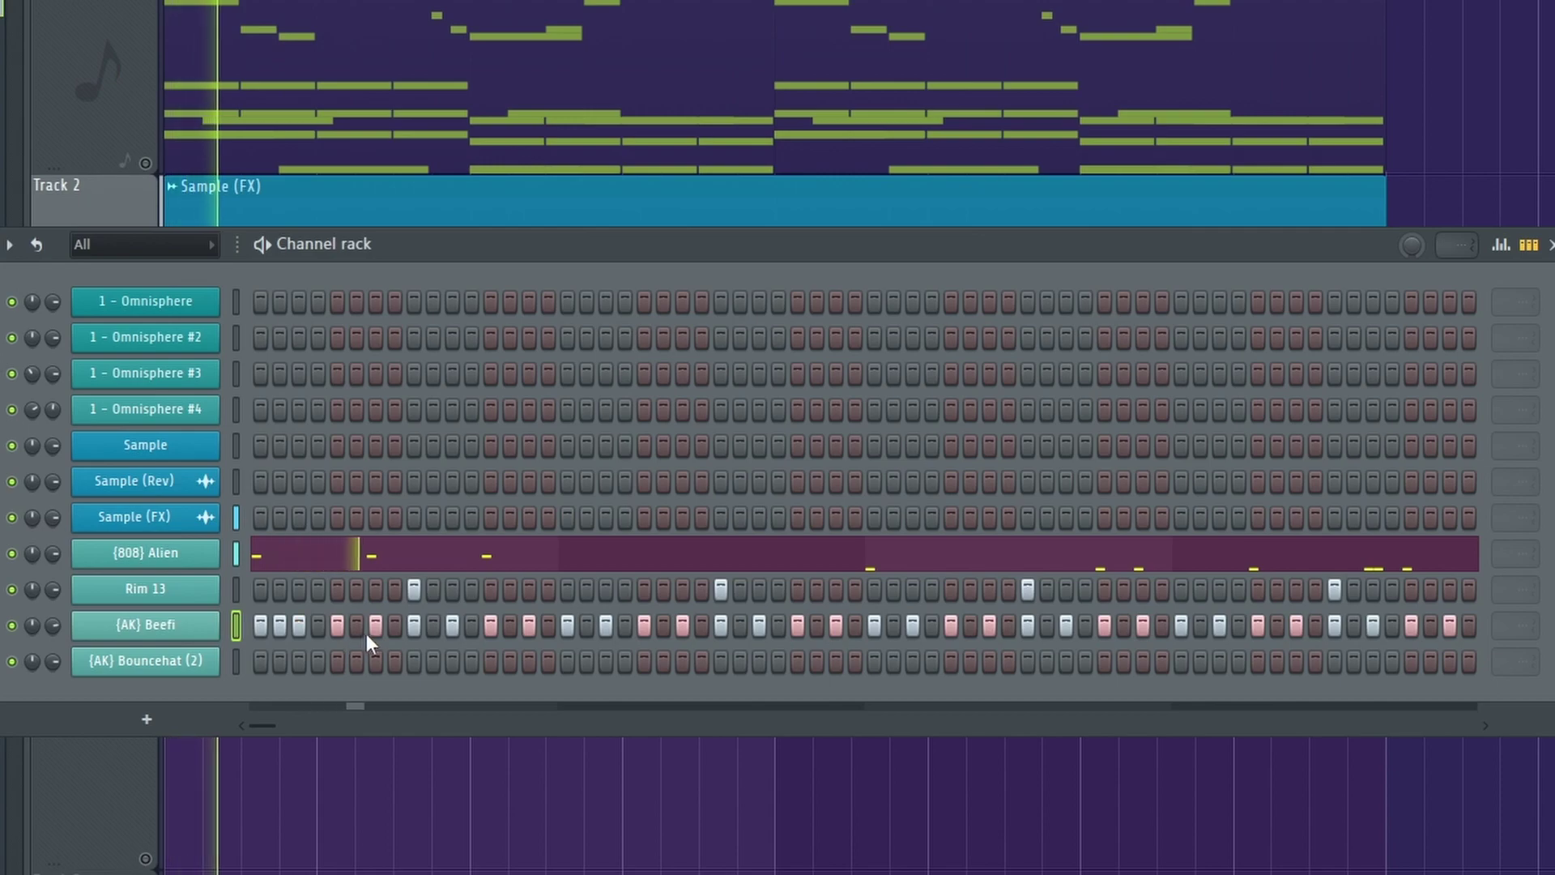
left_click(663, 625)
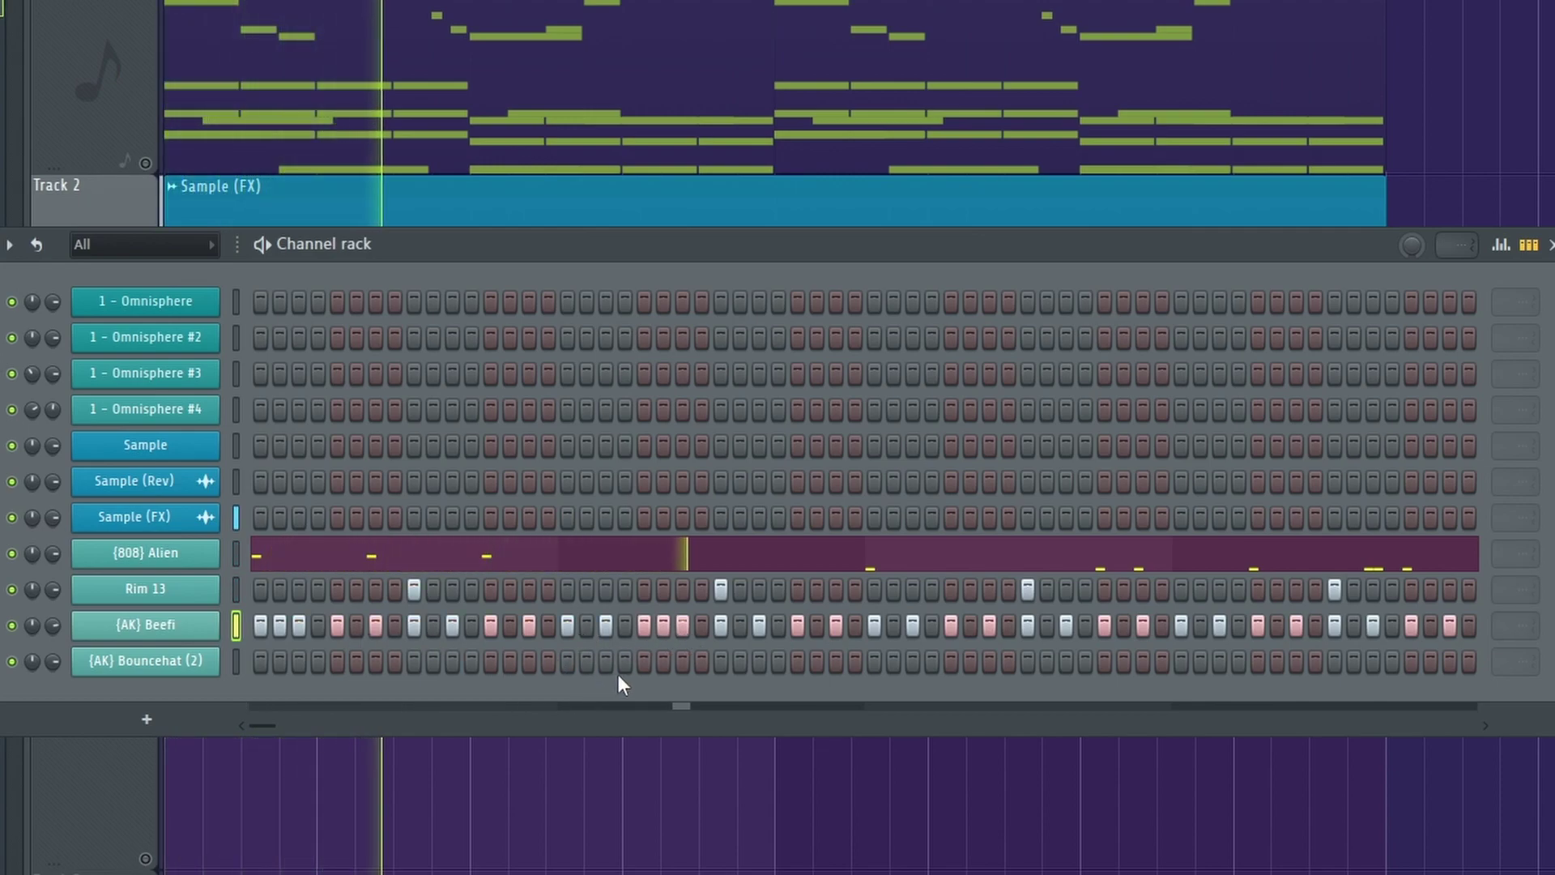
key("space")
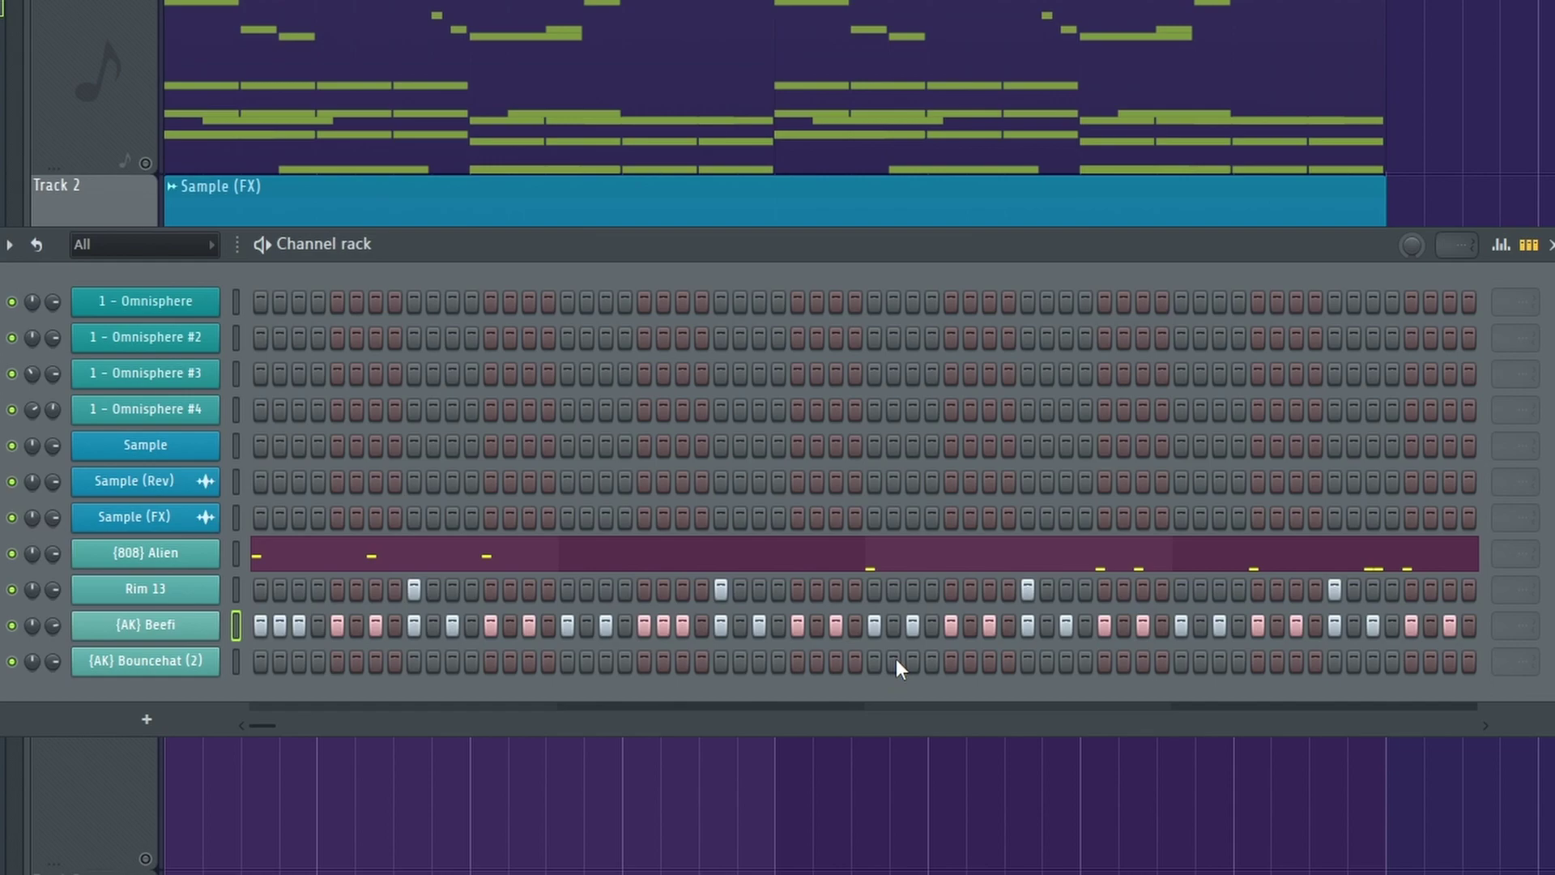
Step: Try removing Beefi hi-hat hits at steps 29, 31, 33 and 35 during playback
key("space")
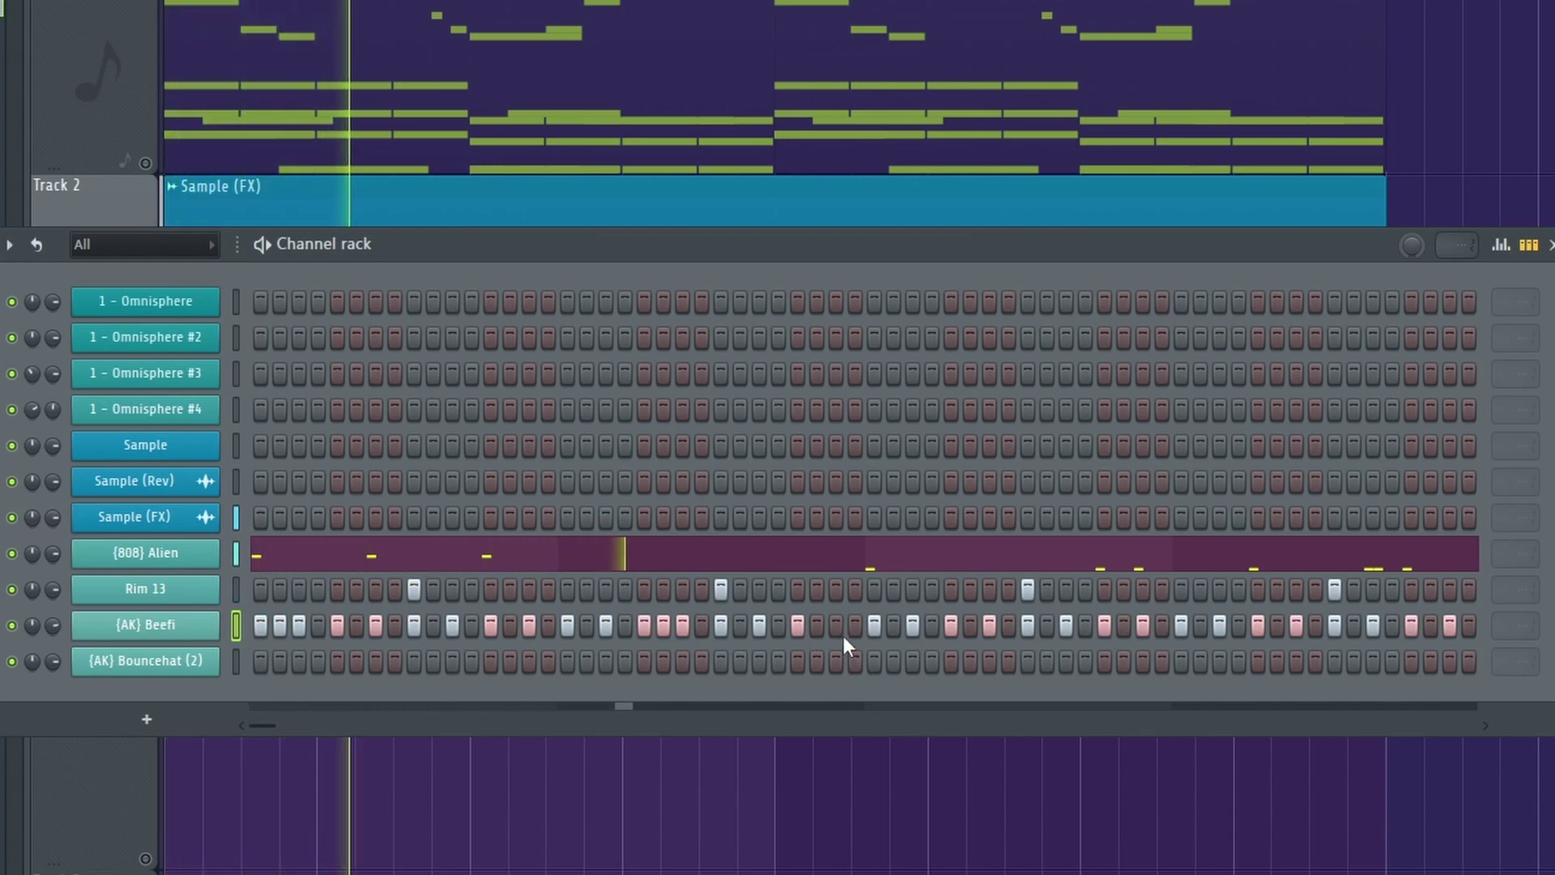
key("space")
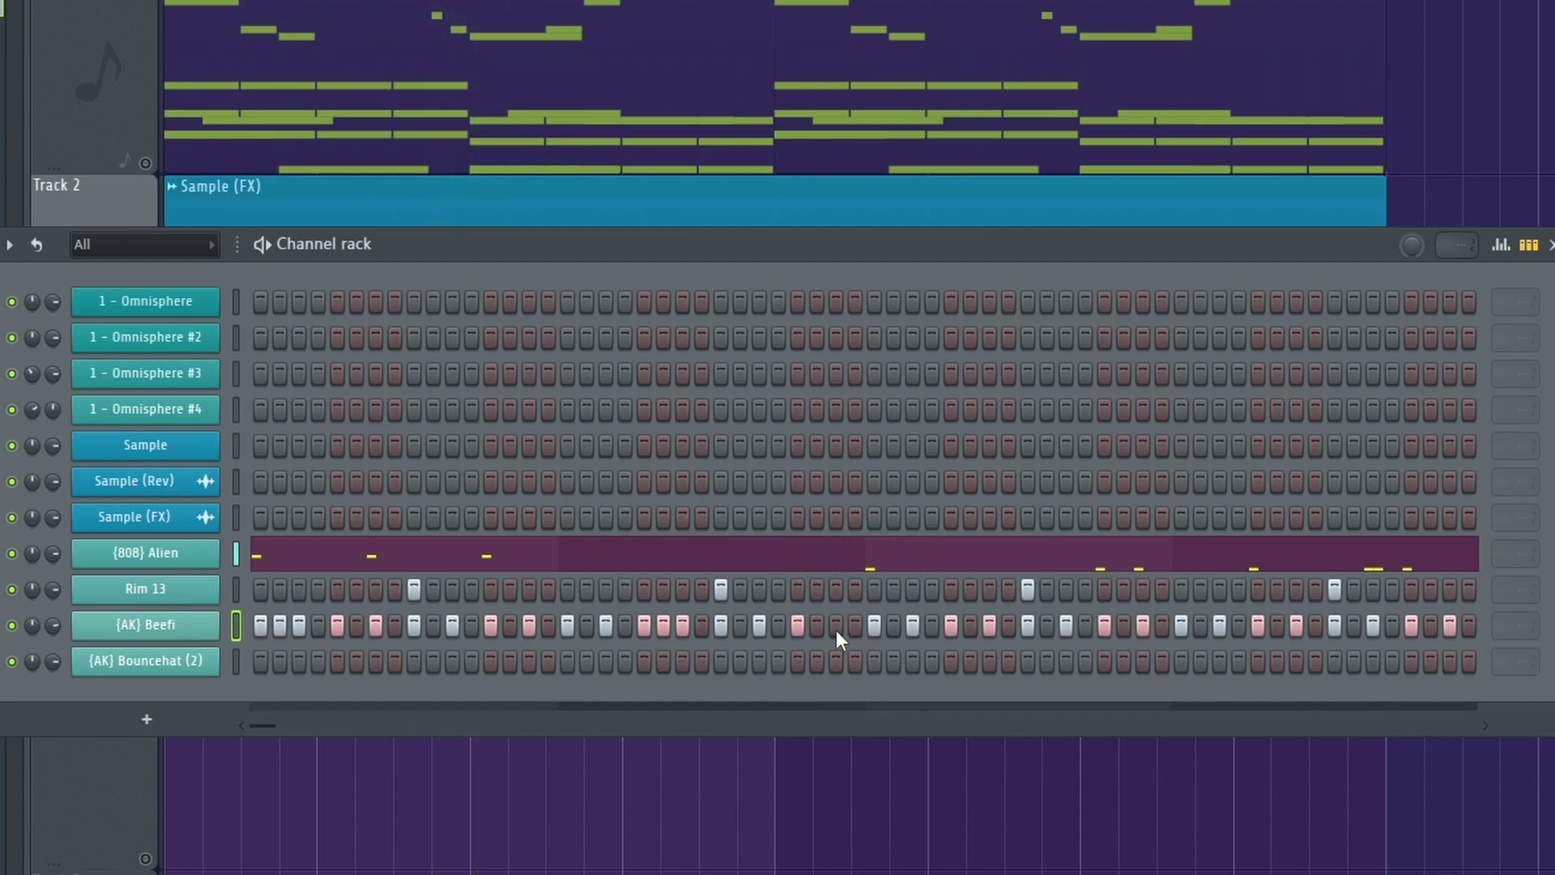
left_click(874, 625)
left_click(913, 625)
key("space")
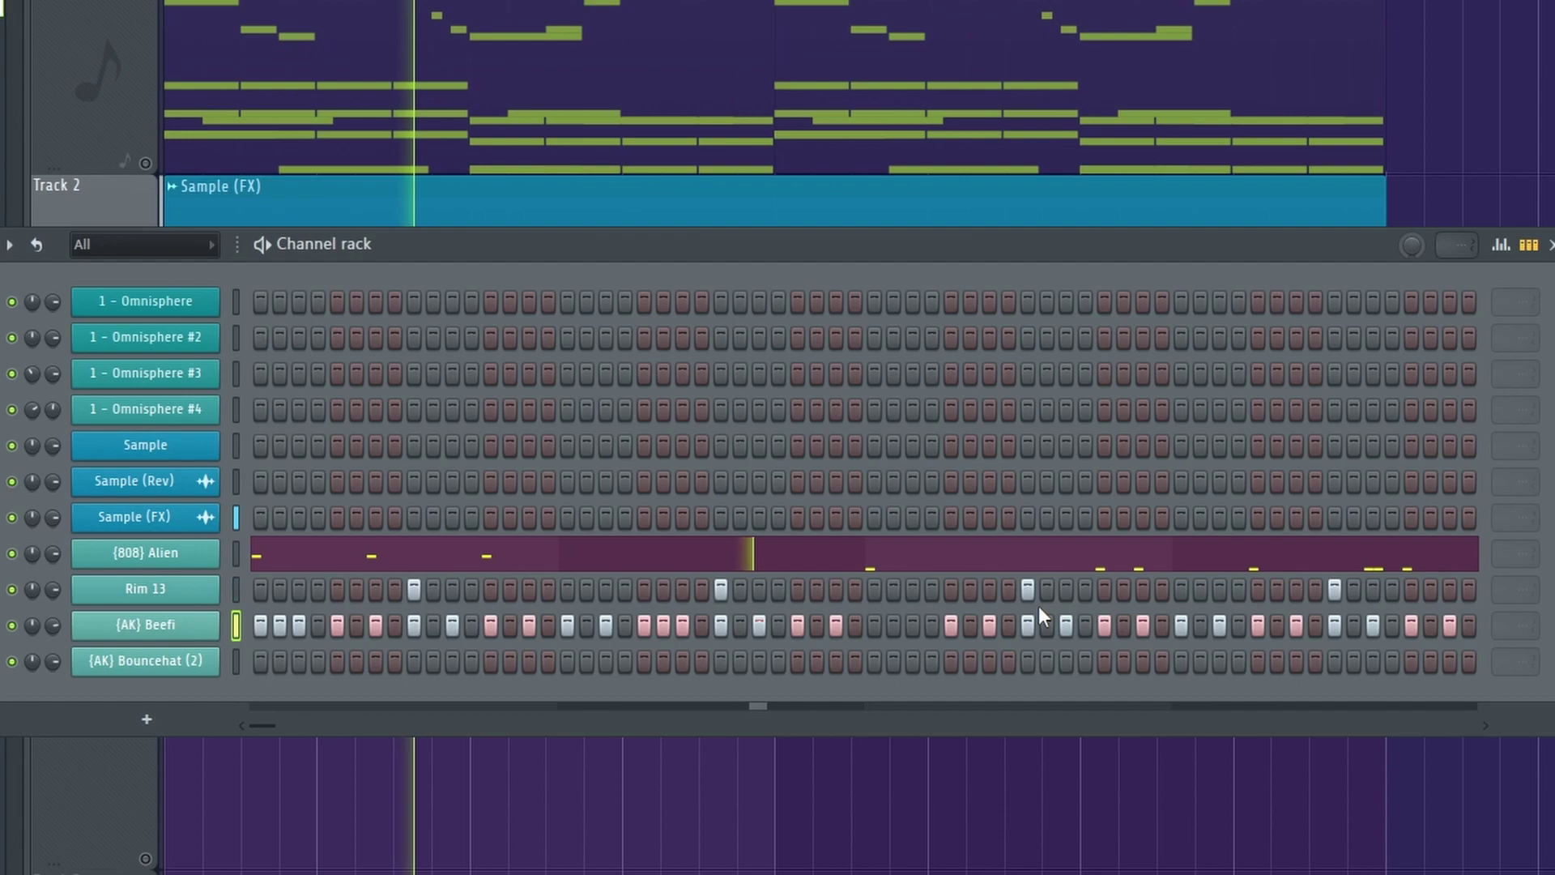
Step: Add a Beefi hit at step 46 and (AK) Bouncehat (2) hits at steps 13, 29, 31, 45, 61 and 63, then play
key("space")
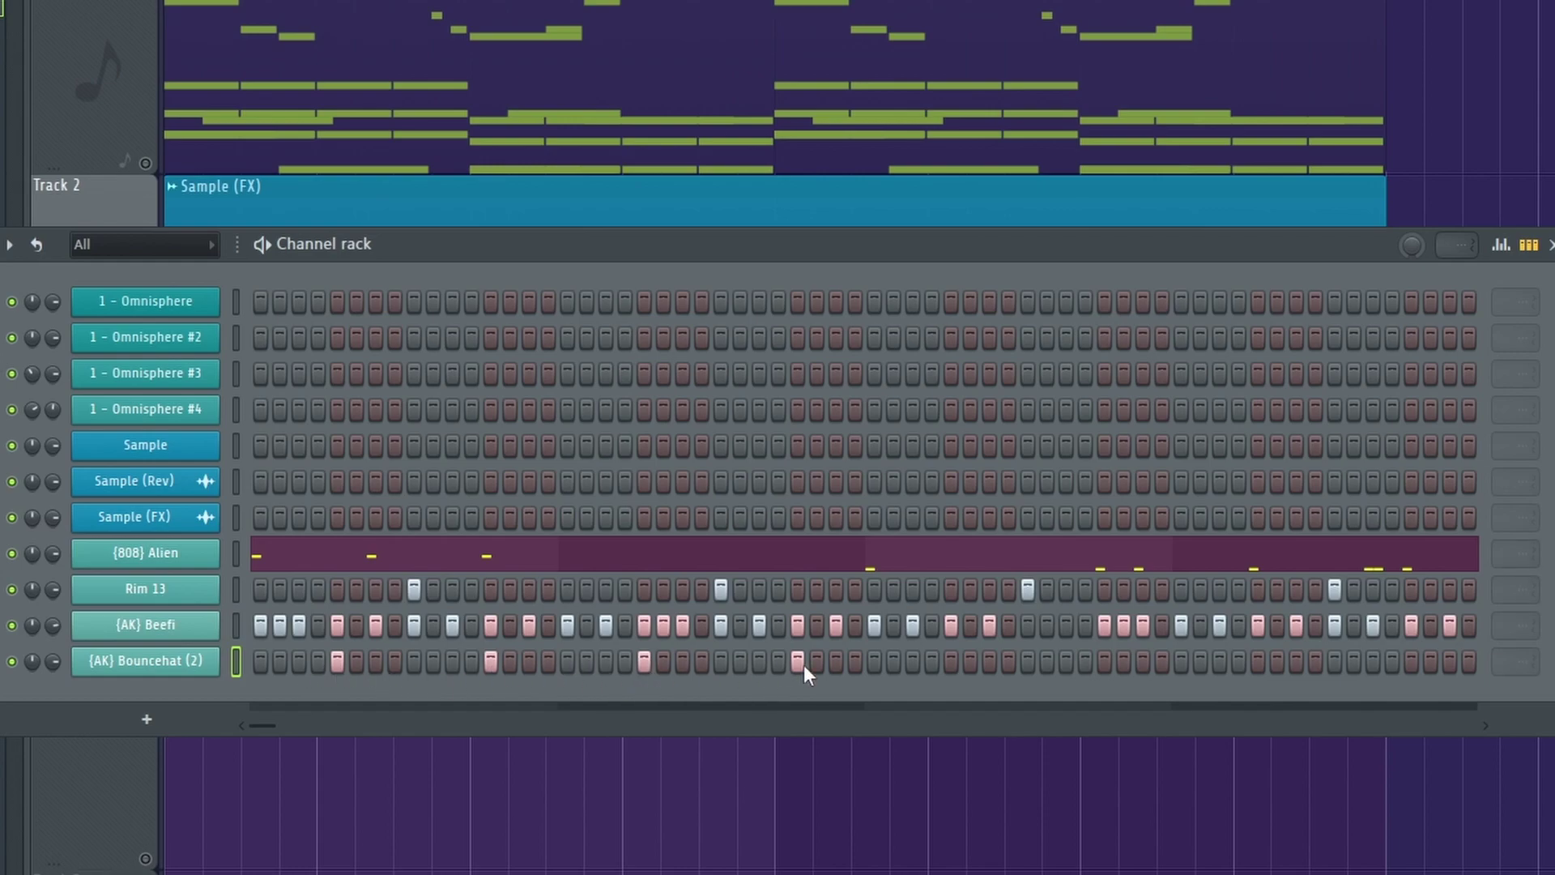
key("space")
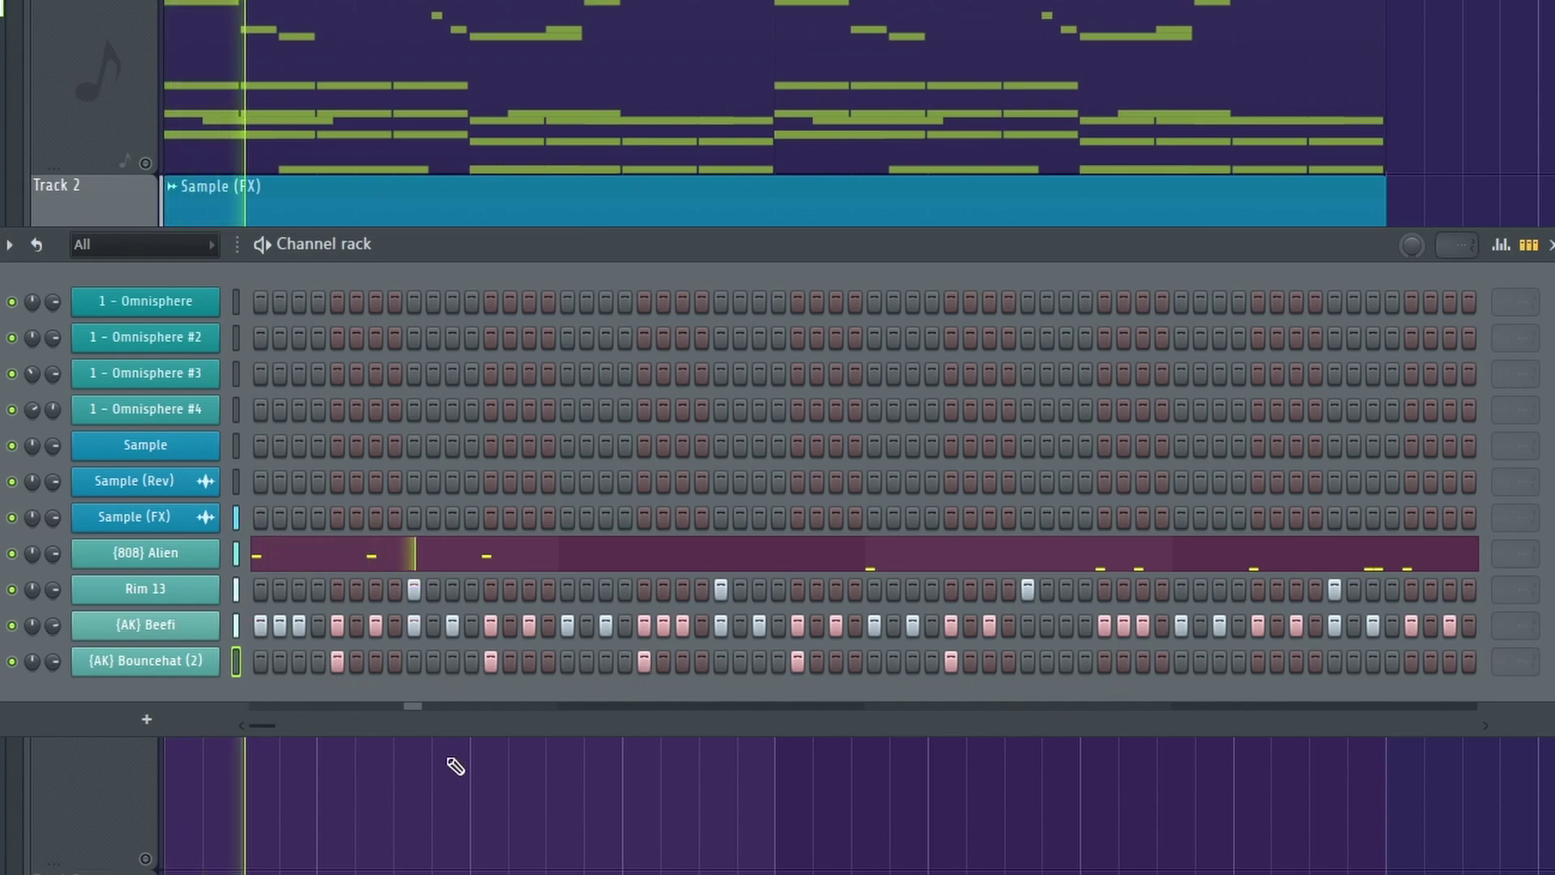
key("space")
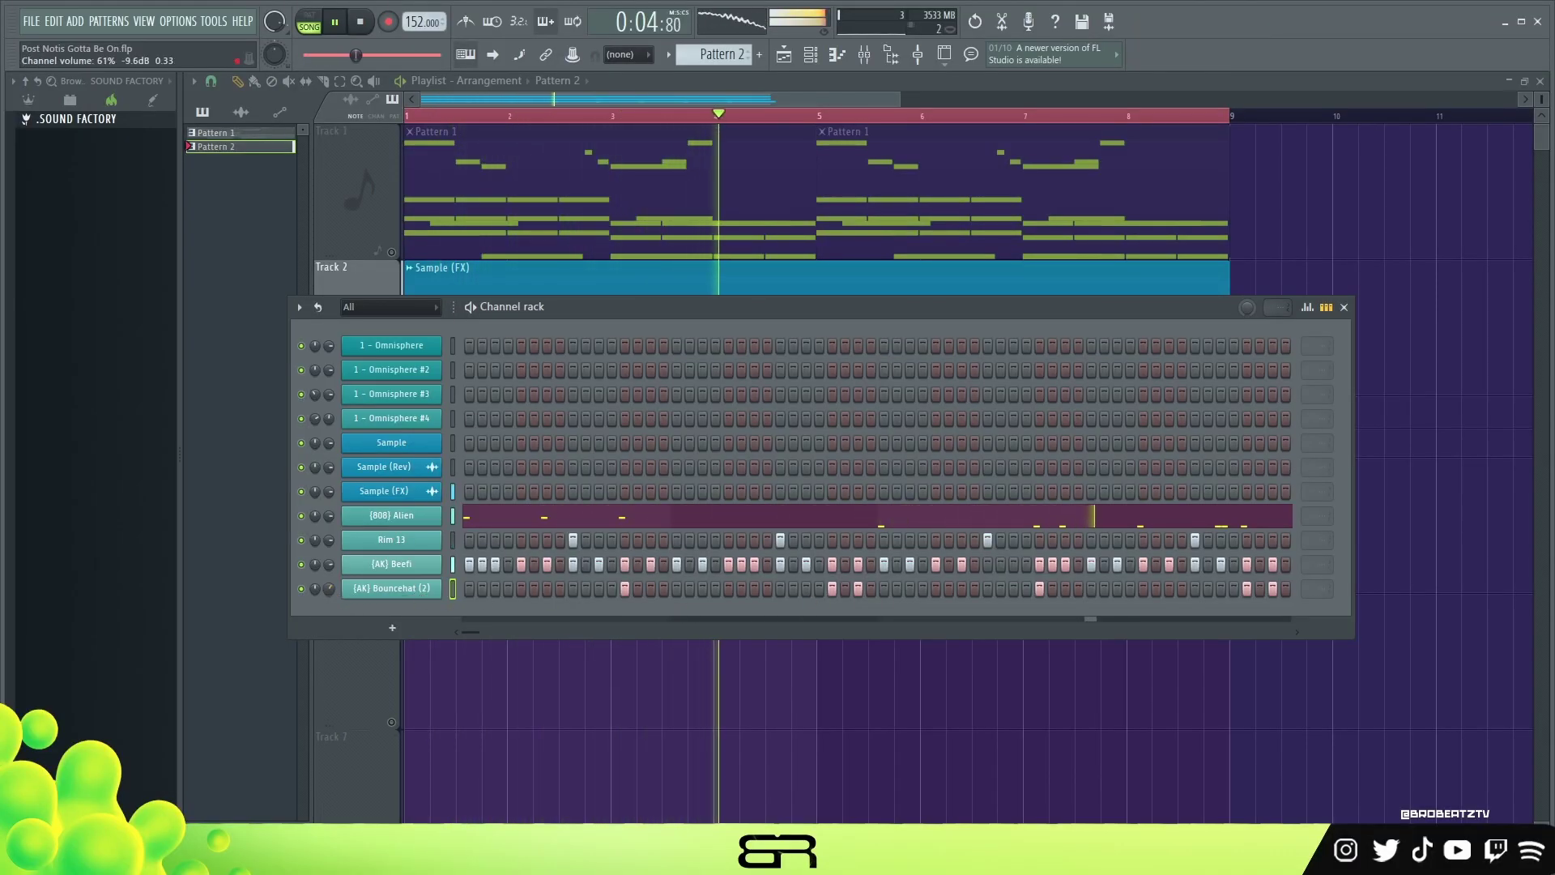
Step: Duplicate the (AK) Bouncehat (2) notes from bars 1–4 into bars 5–8 in the piano roll
right_click(438, 598)
key("space")
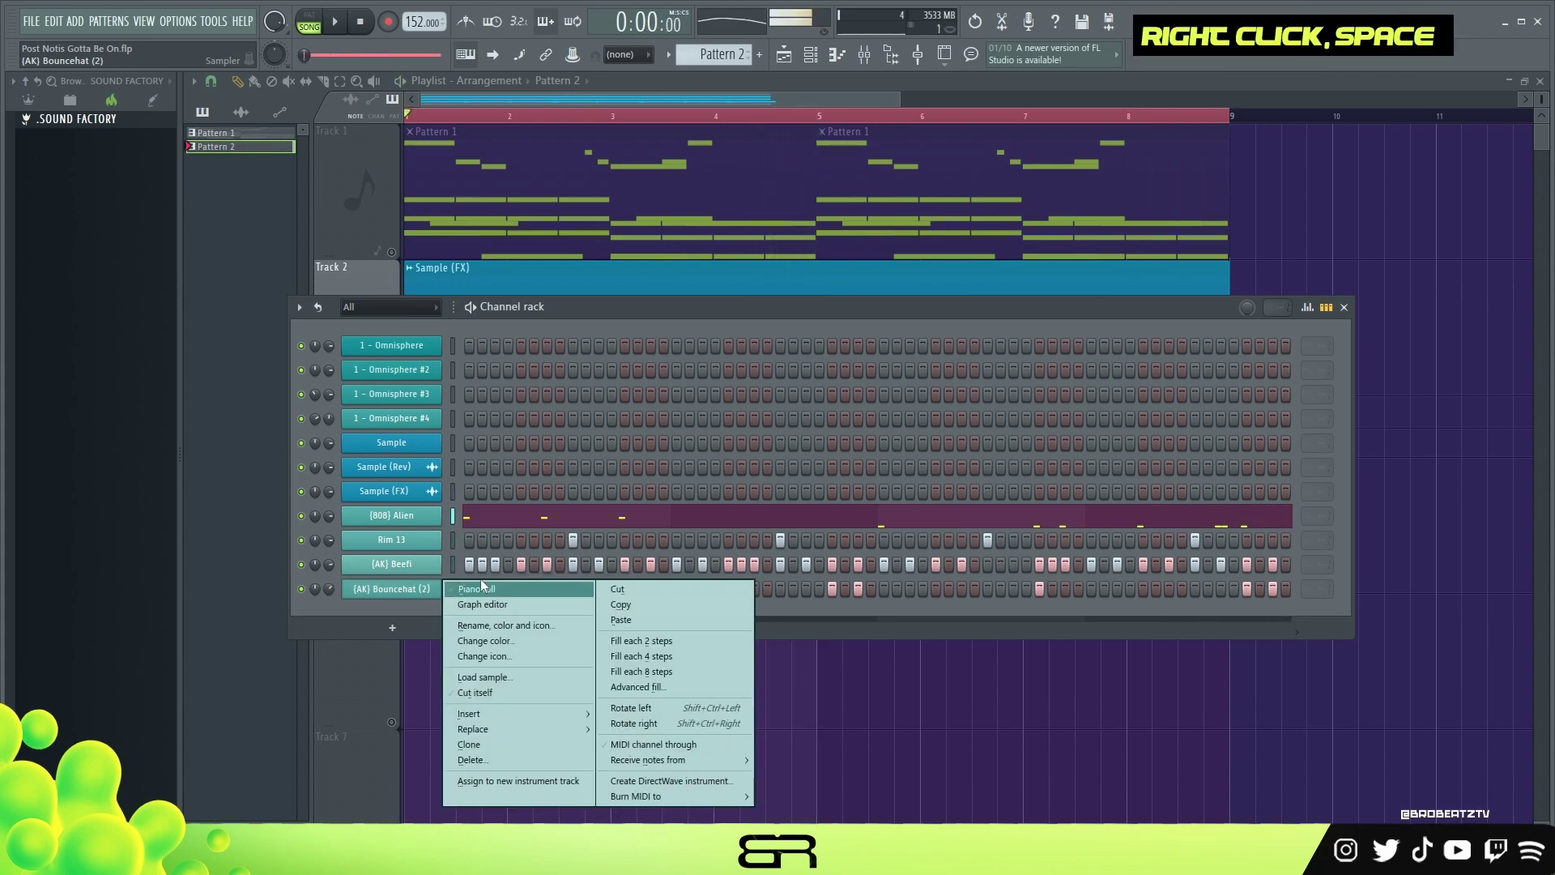
double_click(478, 585)
key("ctrl+a")
left_click_drag(356, 455, 963, 456, "shift")
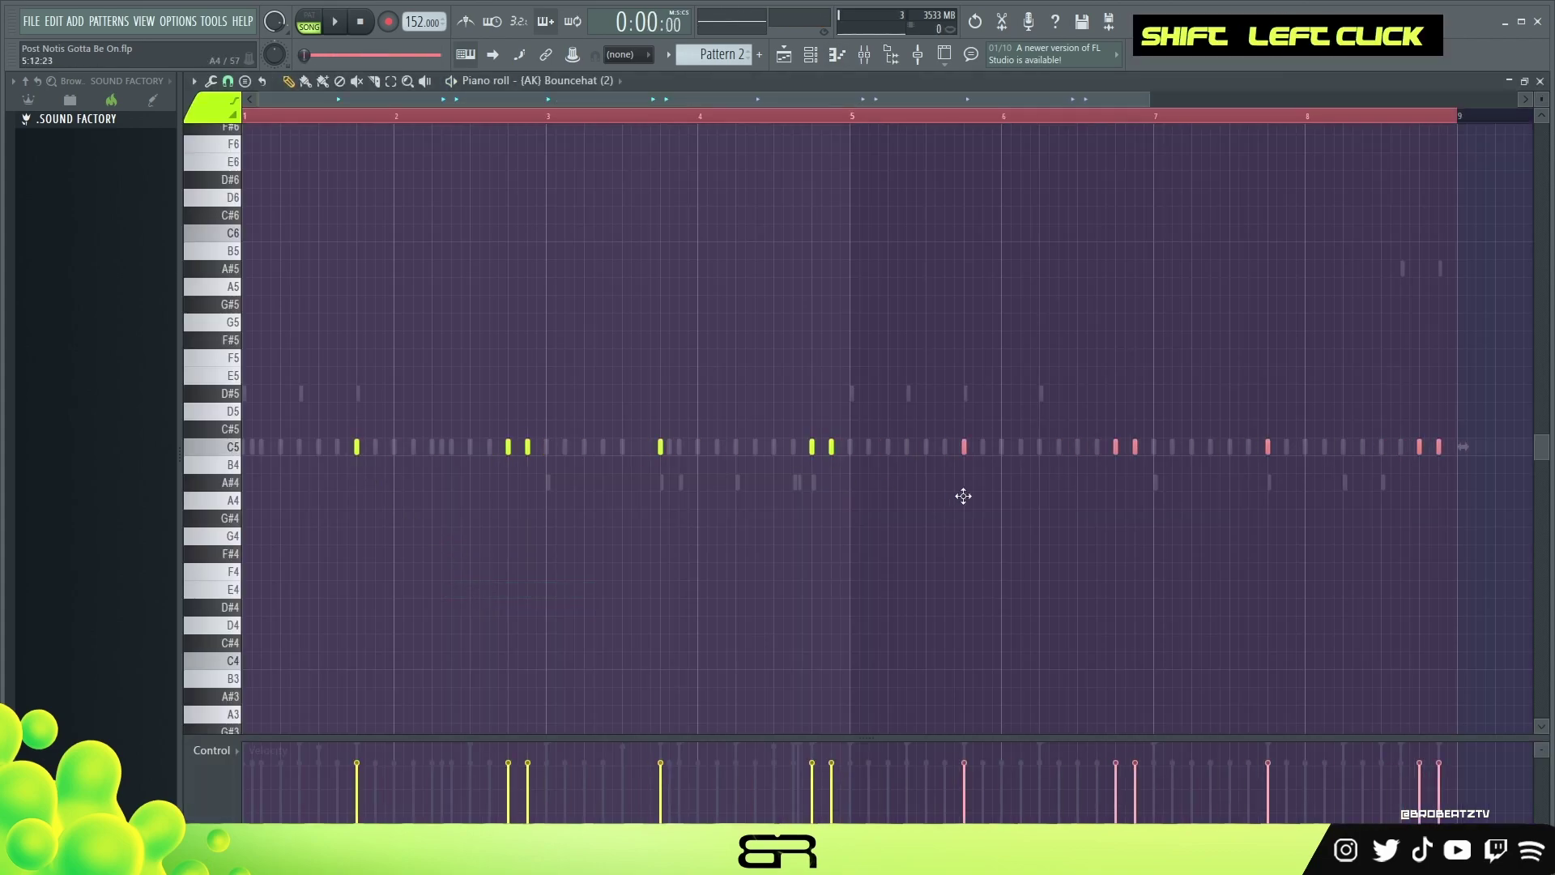
Step: Duplicate the Rim 13 notes from bars 1–4 into bars 5–8 in the piano roll and return to the channel rack
left_click(810, 54)
left_click(809, 55)
key("ctrl+a")
left_click(809, 54)
right_click(435, 523)
left_click(486, 567)
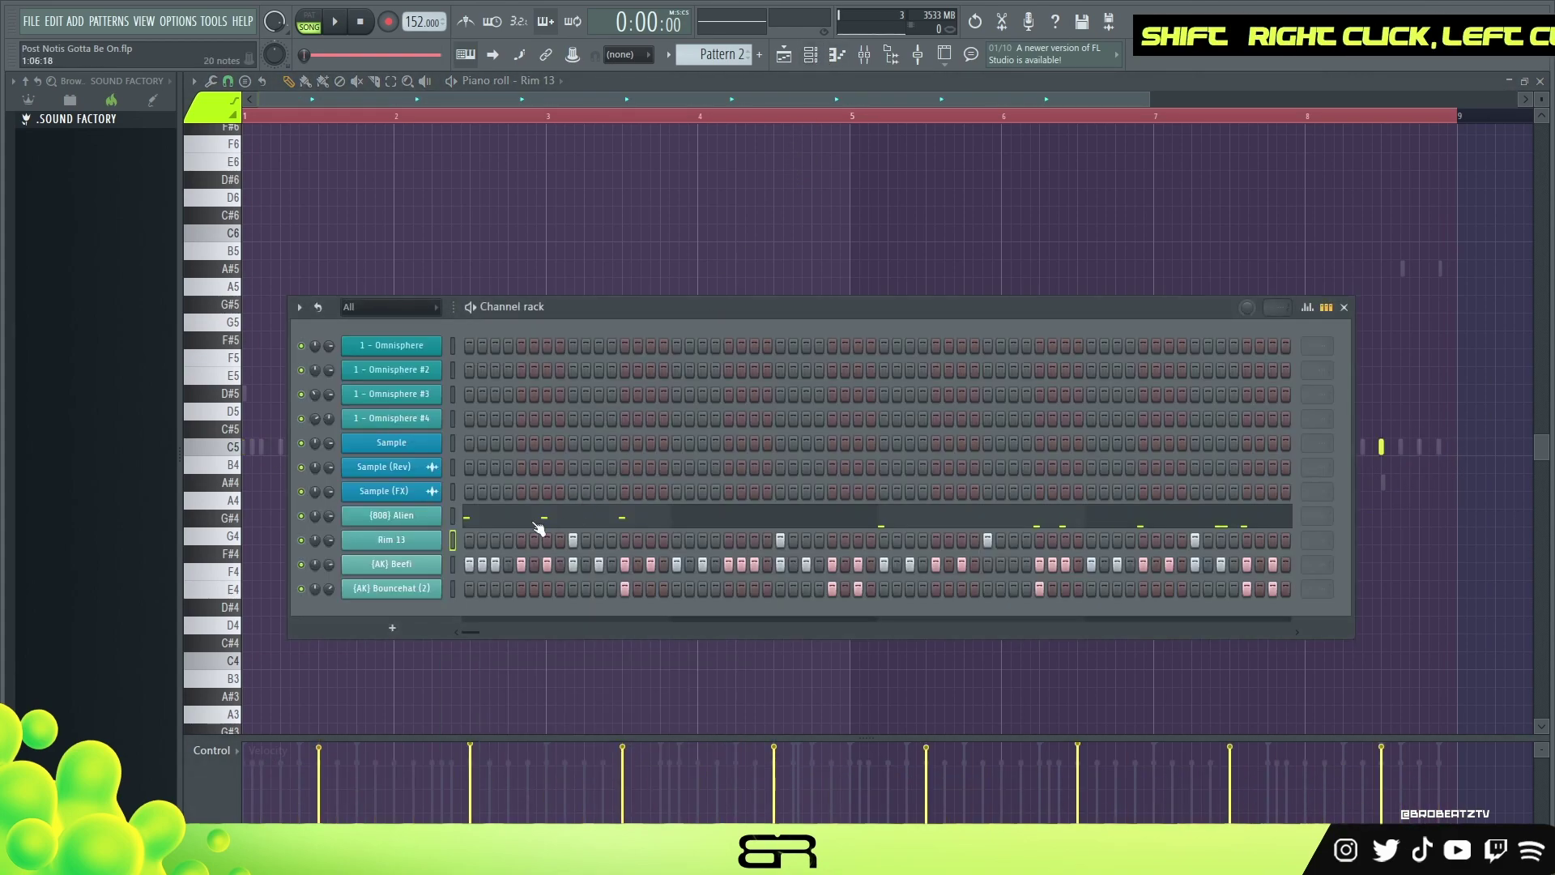
Step: Play the 808 and drums of Pattern 2 on their own in pattern mode
key("space")
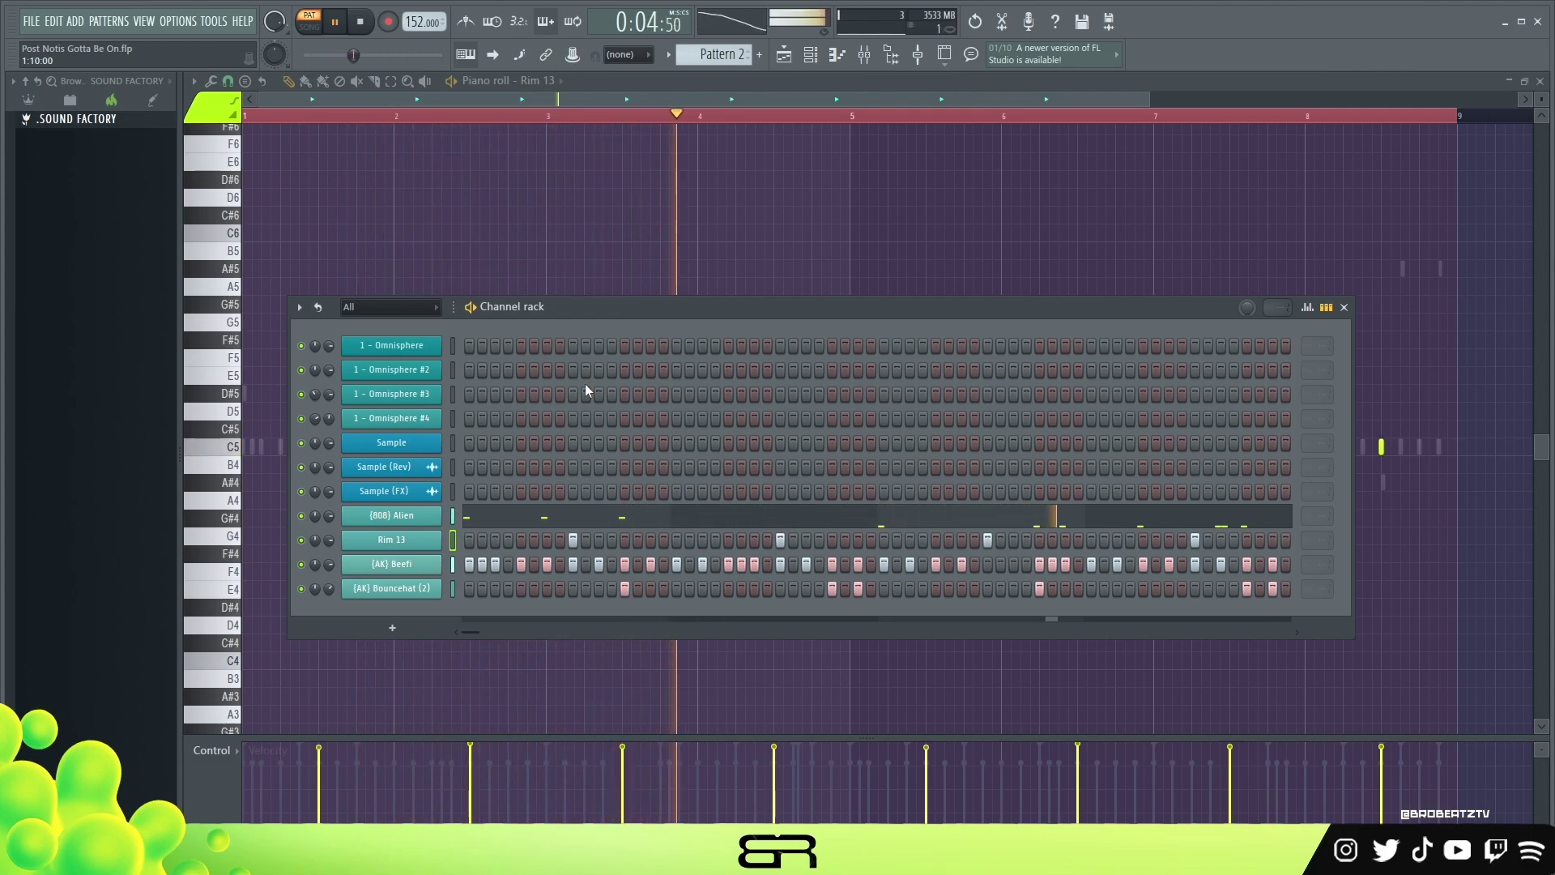
key("space")
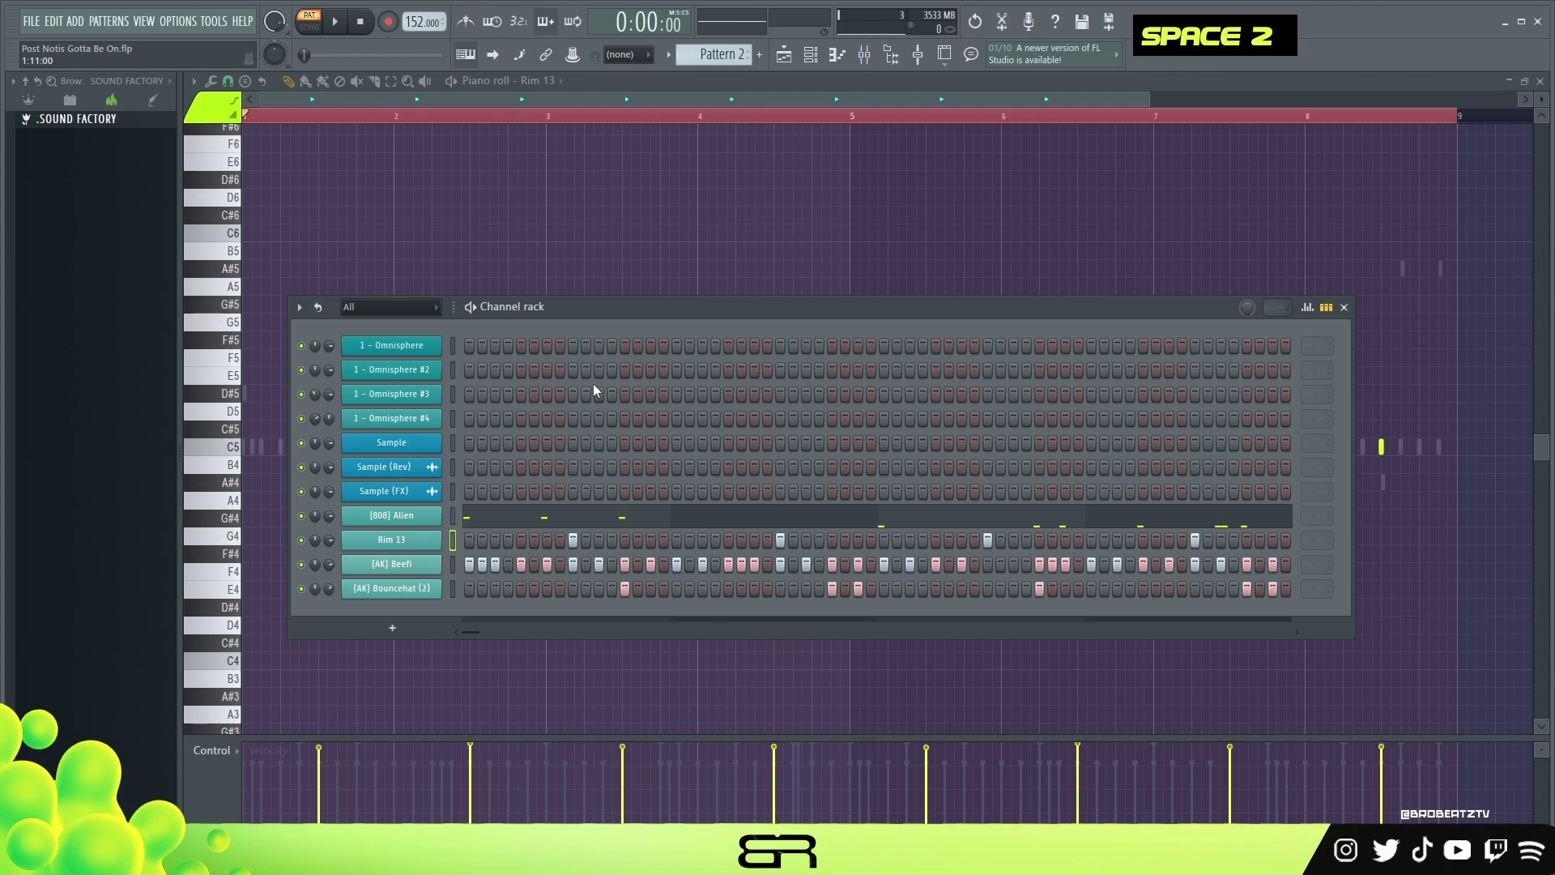
left_click_drag(648, 306, 636, 259)
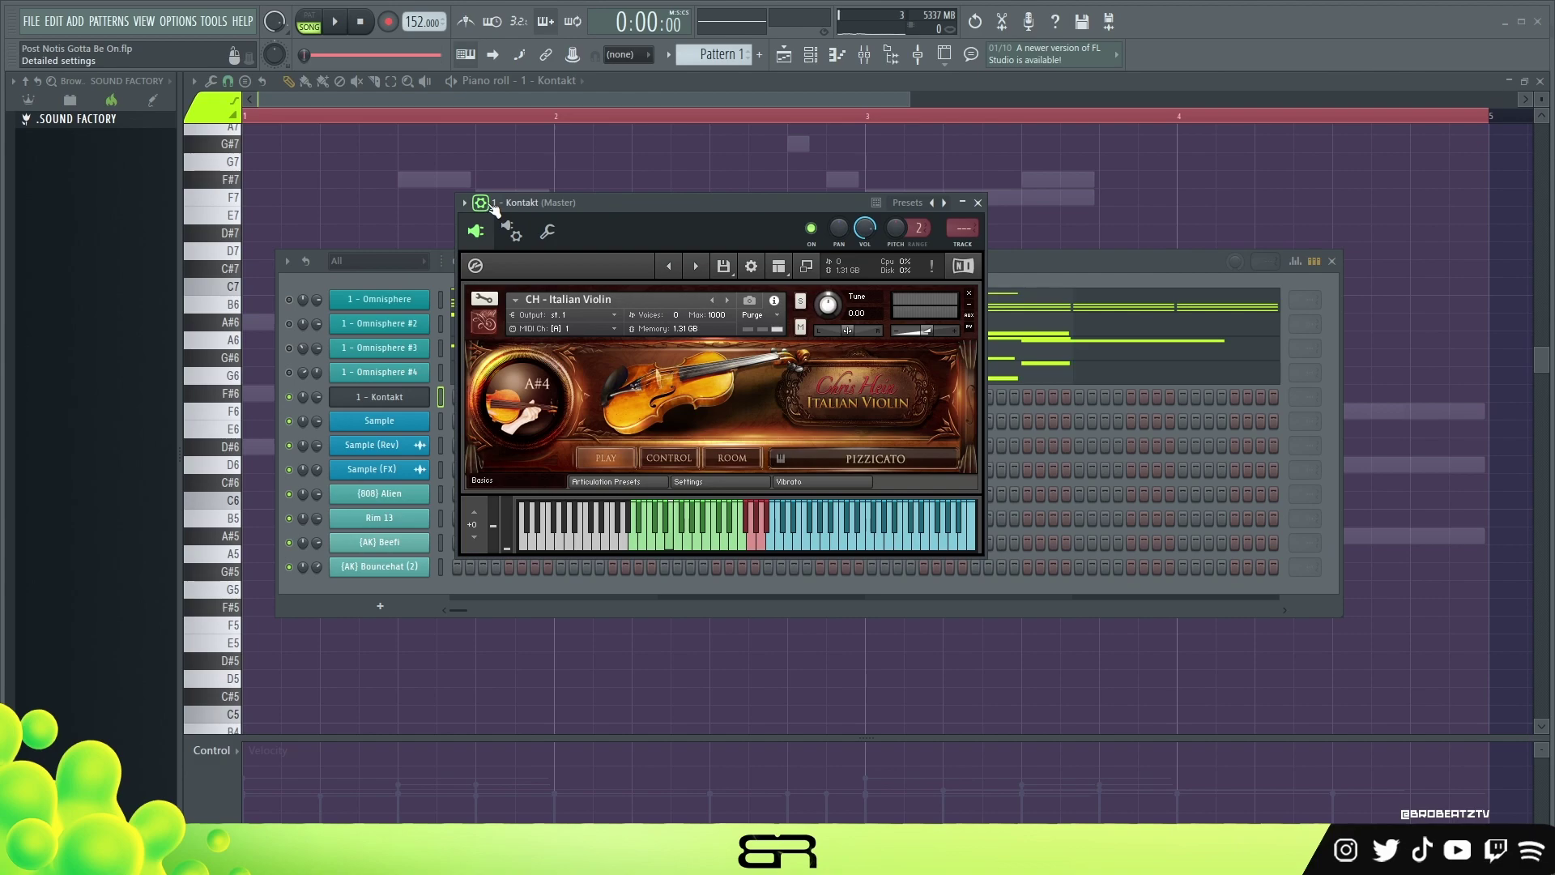
Step: Place short Kontakt pizzicato violin notes on A#6 at bar 1 and A#5 at bar 2 in Pattern 1
mouse_move(668, 209)
left_mouse_down()
mouse_move(719, 217)
mouse_move(638, 213)
left_mouse_up()
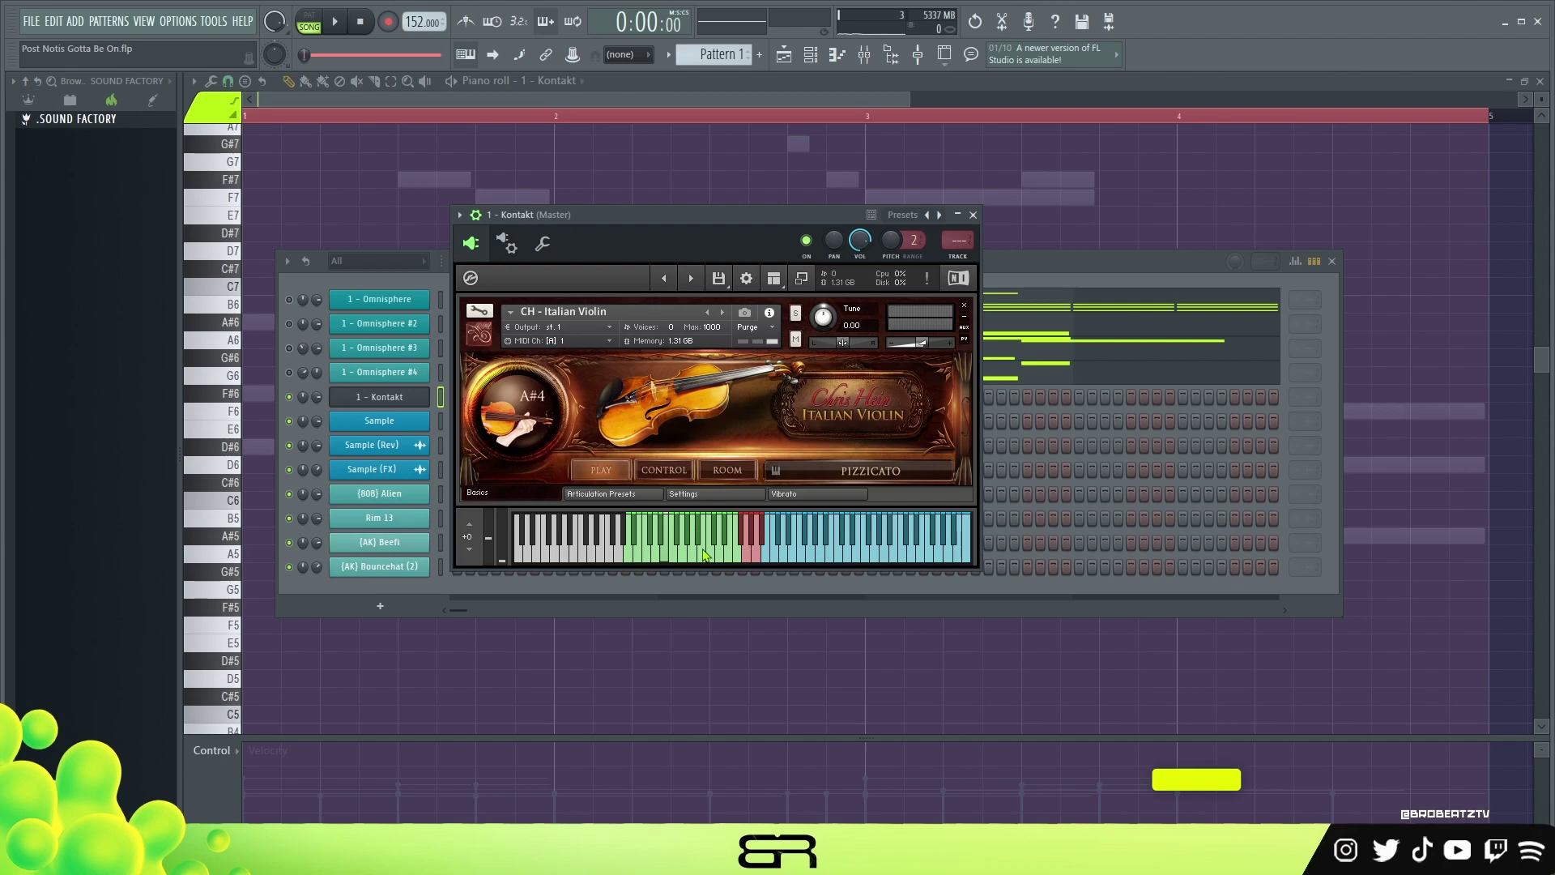
left_click(972, 215)
right_click(393, 219)
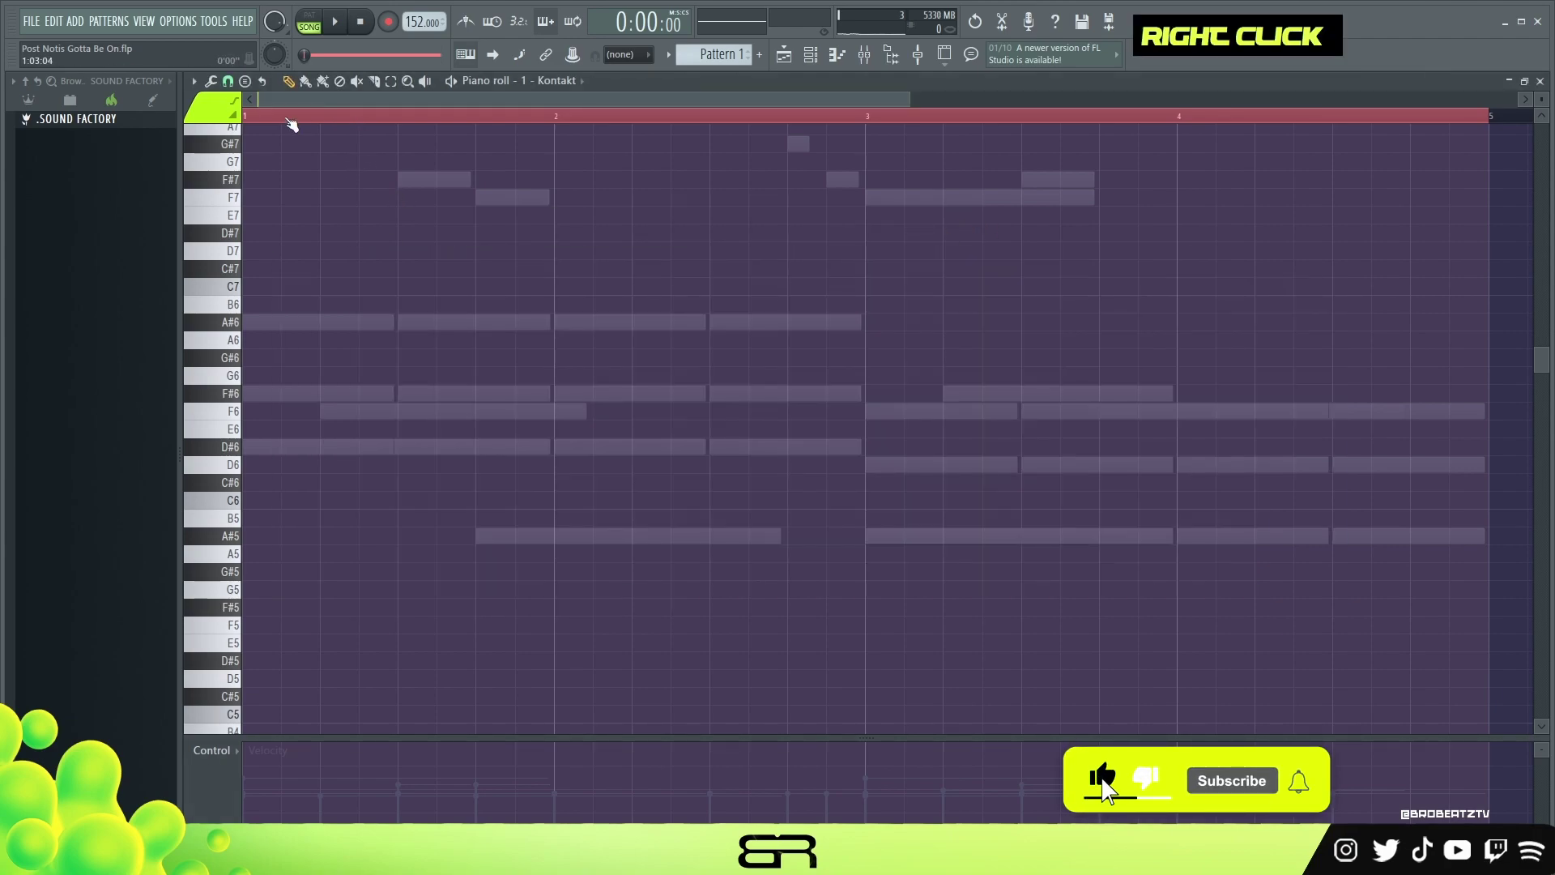
double_click(280, 124)
left_click(255, 322)
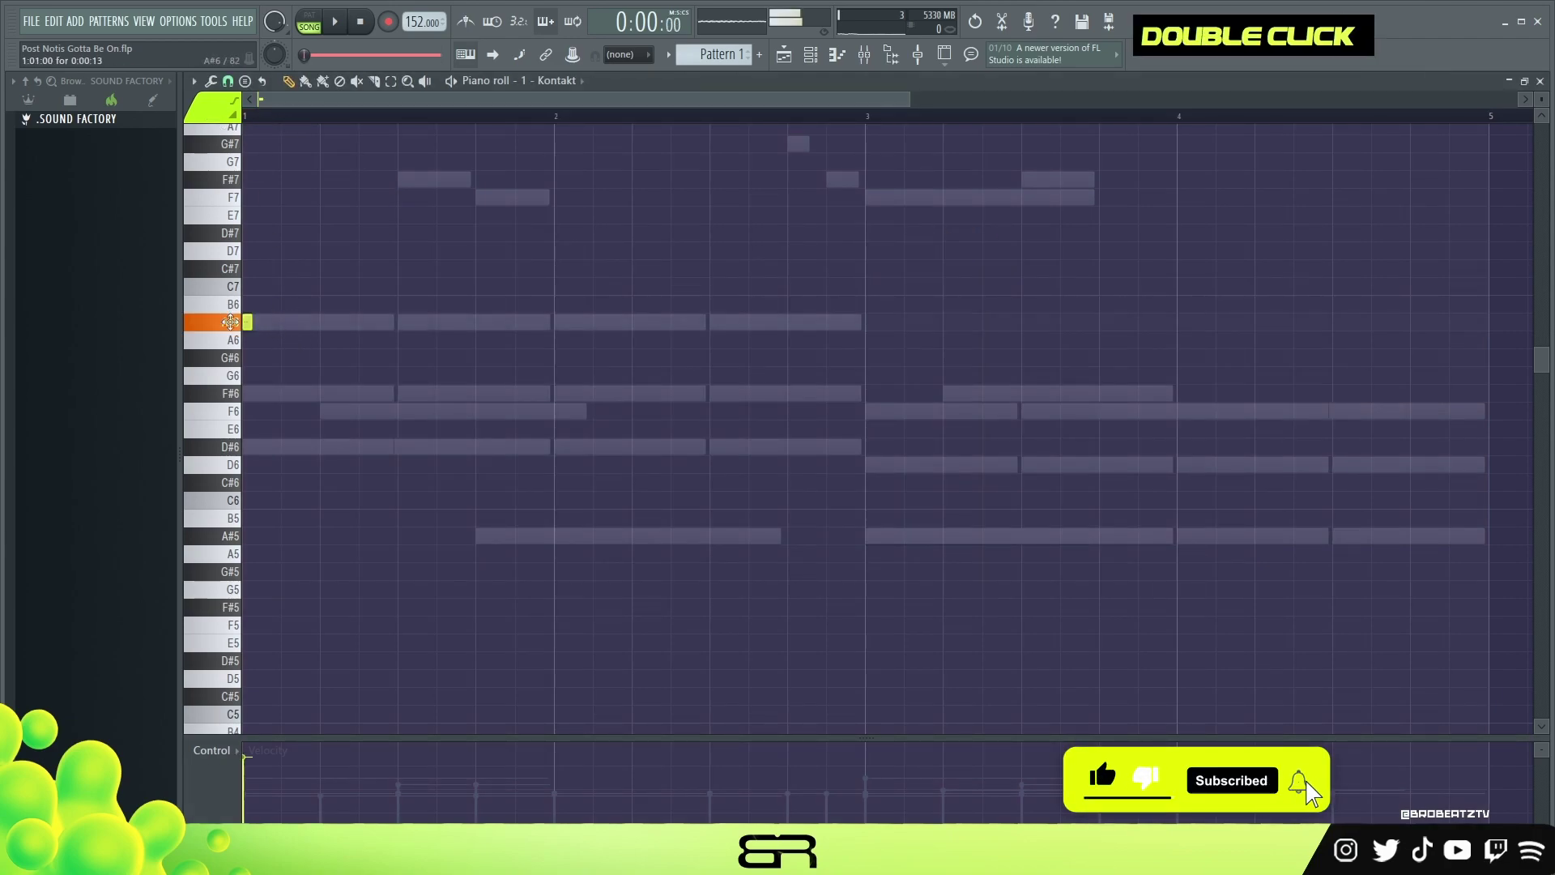
left_click(557, 536)
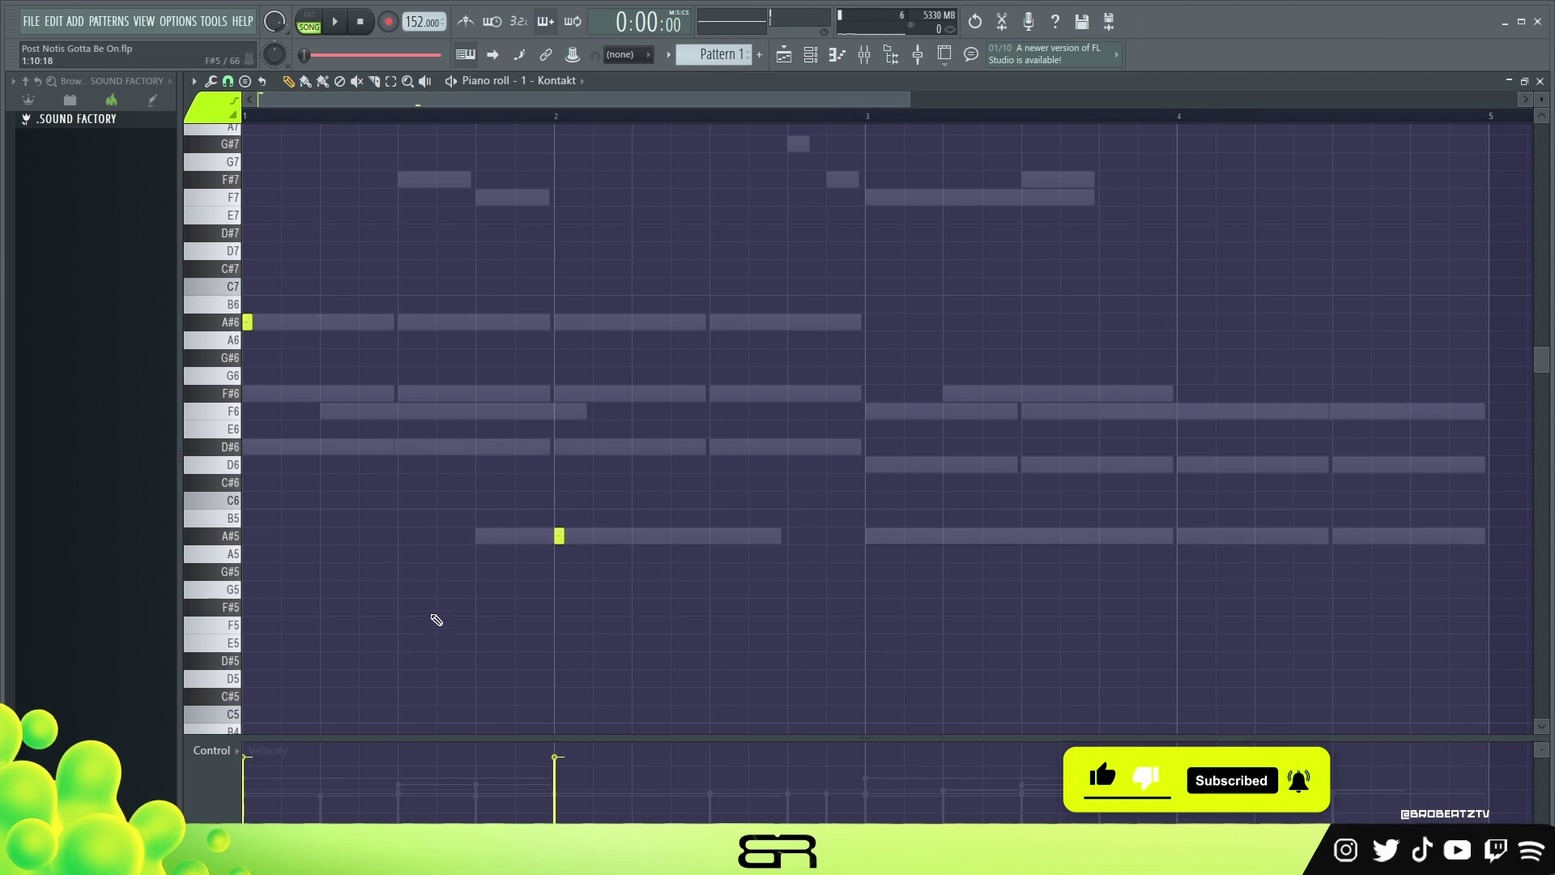
Step: Add short violin notes in bar 1 on A#6 at step 5, G#6 at step 7 and F#6 at step 9, checking them with playback
left_click(324, 323)
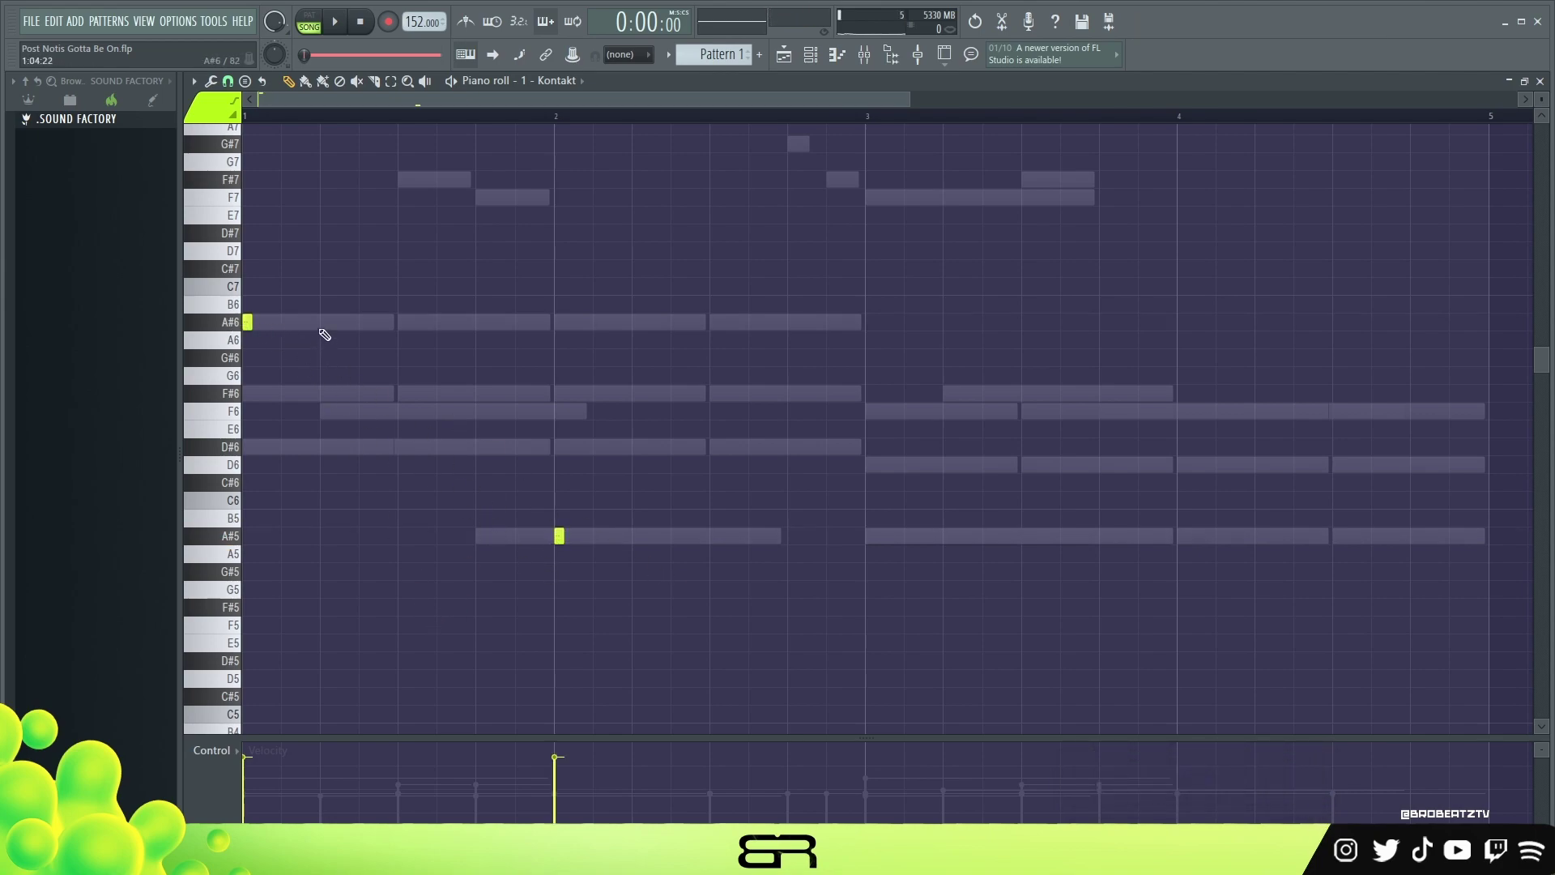
key("space")
key("space")
key("space")
key("space")
key("space")
key("space")
left_click(402, 358)
left_click(364, 357)
key("space")
left_click_drag(401, 362, 401, 397)
key("space")
key("space")
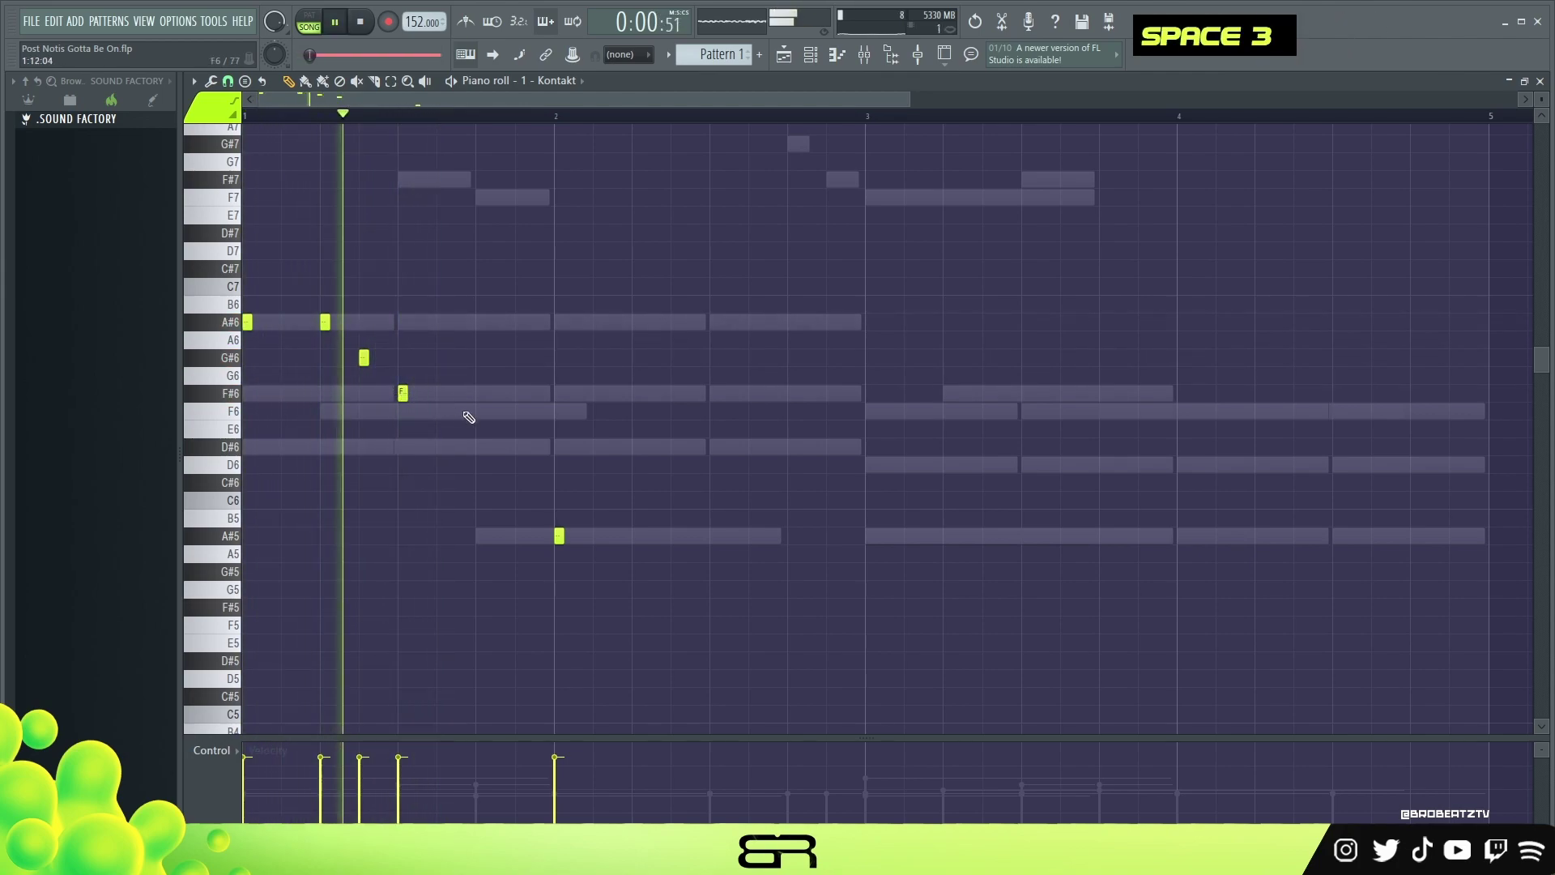
Step: Add a short violin note on F6 at step 13 of bar 1 and slightly lower the velocity of all the violin notes during playback
left_click(478, 413)
key("ctrl")
key("ctrl")
key("ctrl+a")
key("space")
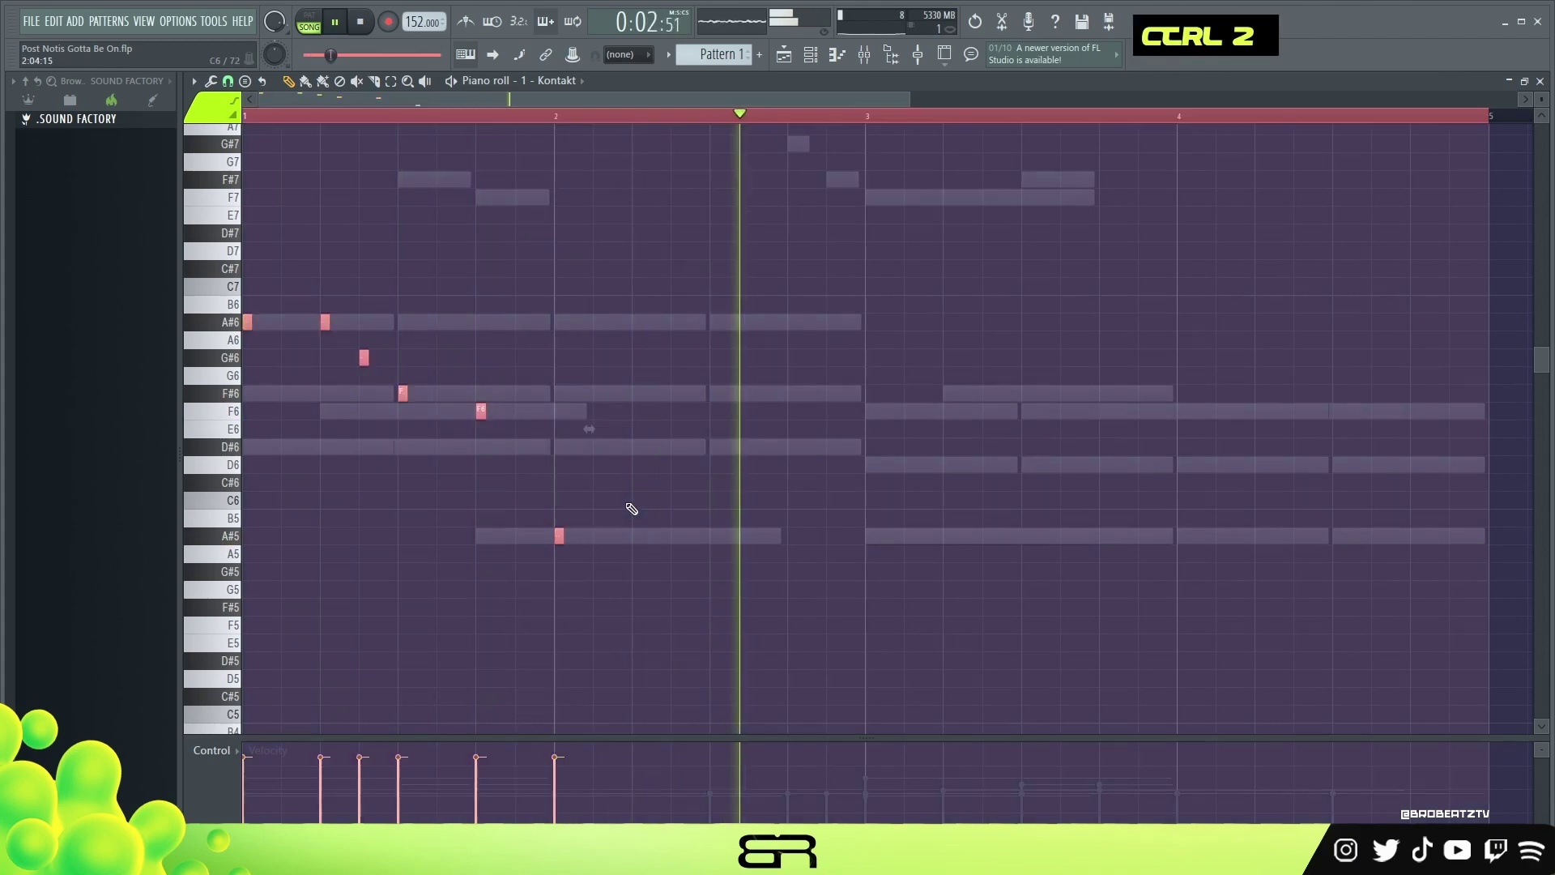
key("space")
scroll(642, 497, "down", 2, "alt")
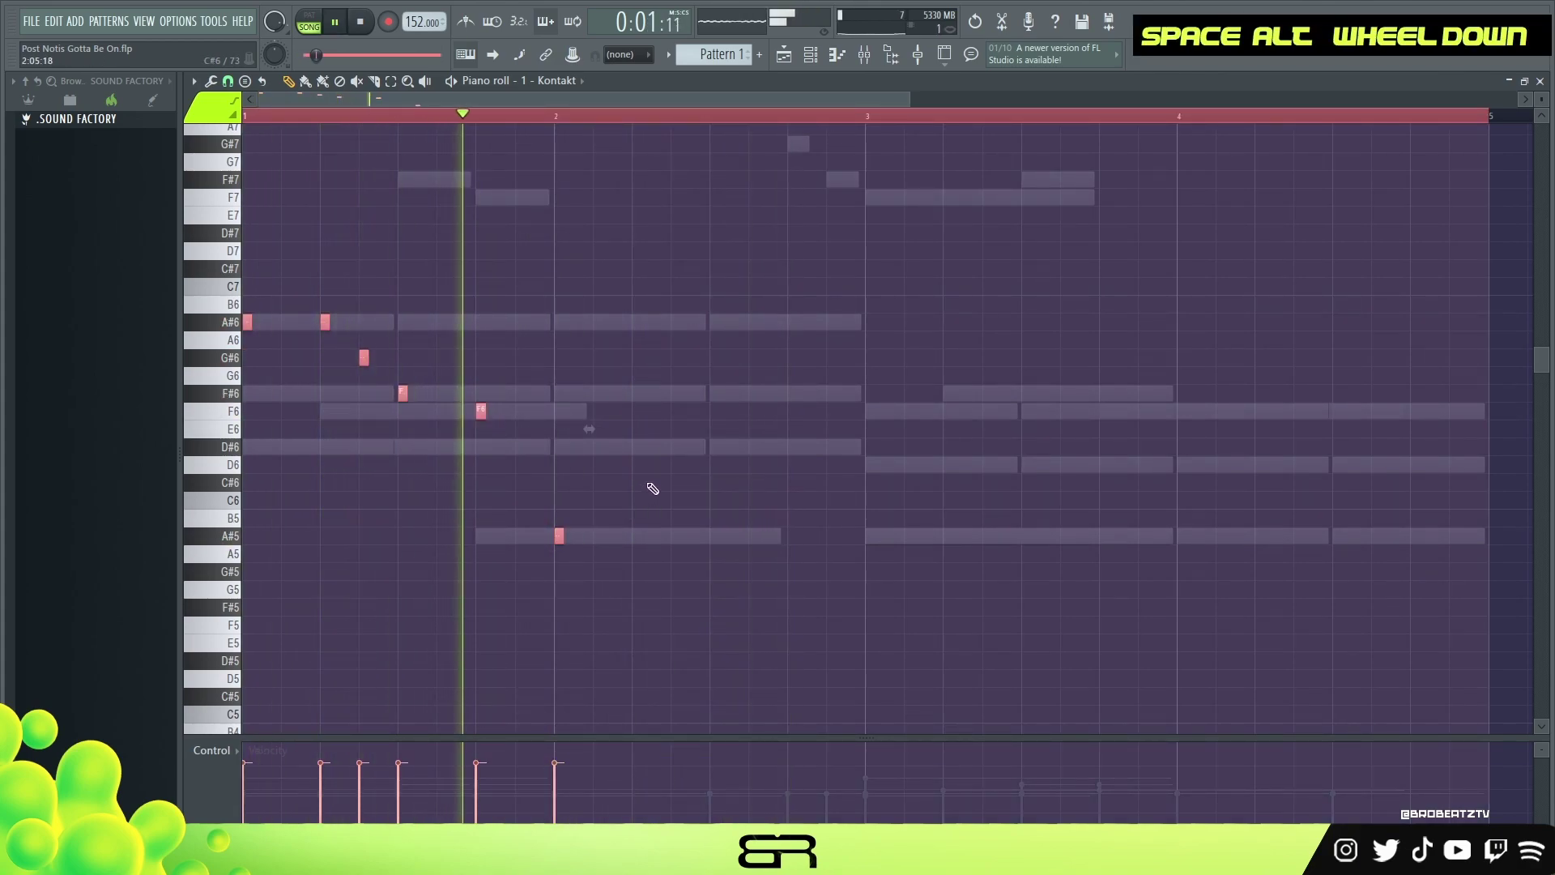
scroll(642, 479, "up", 1, "alt")
key("space")
Step: Duplicate the violin phrase from bars 1–2 into bars 3–4, transpose the copy down five semitones and check it with playback
left_click_drag(247, 323, 875, 351, "shift")
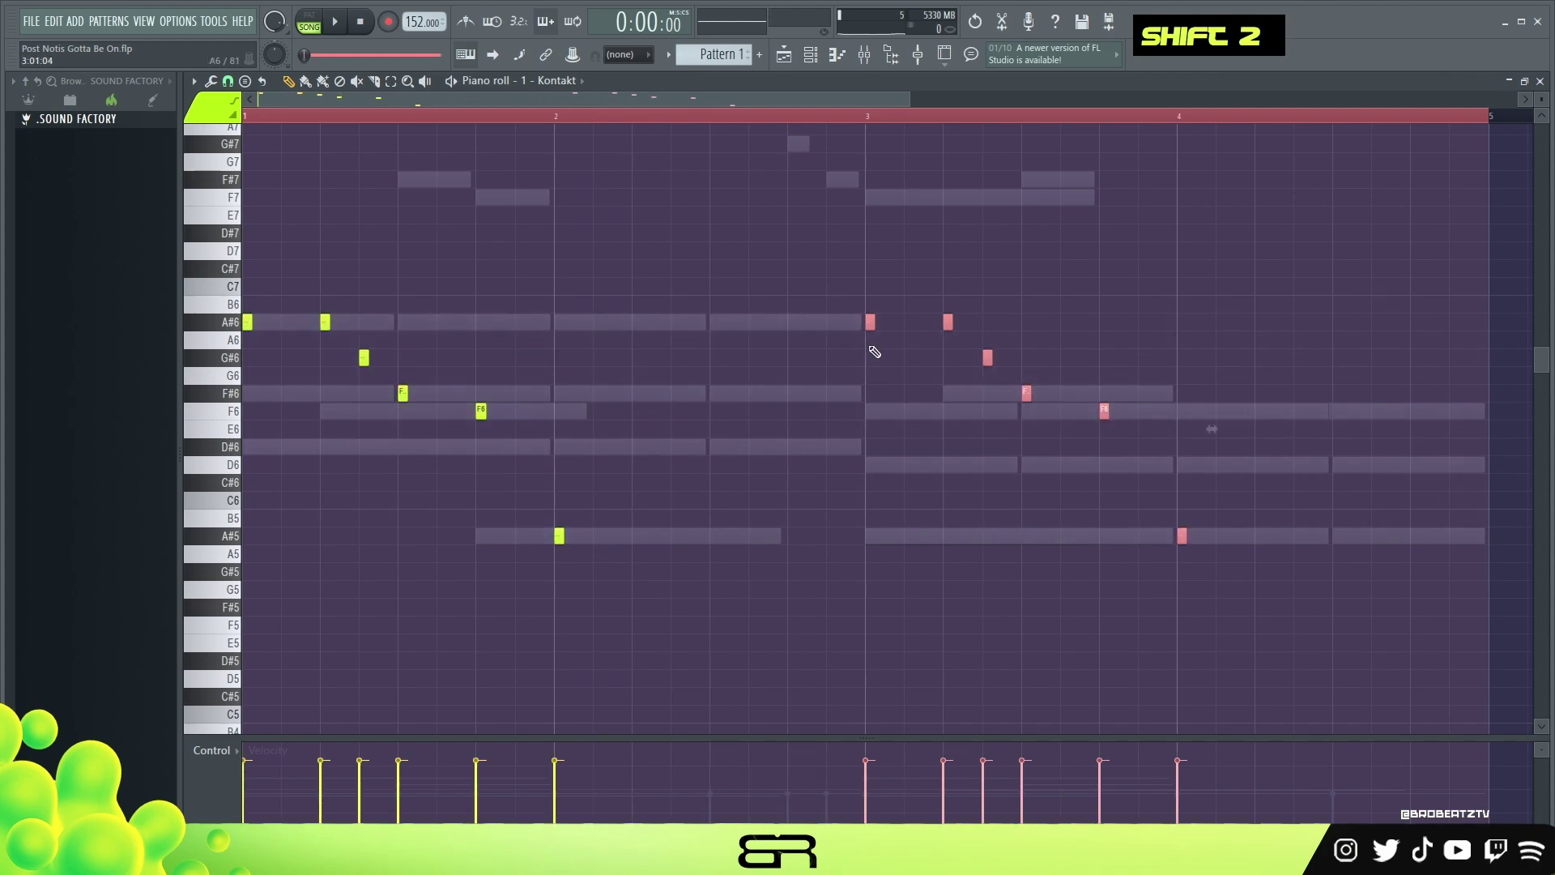
key("shift+Down")
key("shift+Down")
key("shift+Down")
key("shift+Down")
key("shift+Down")
key("space")
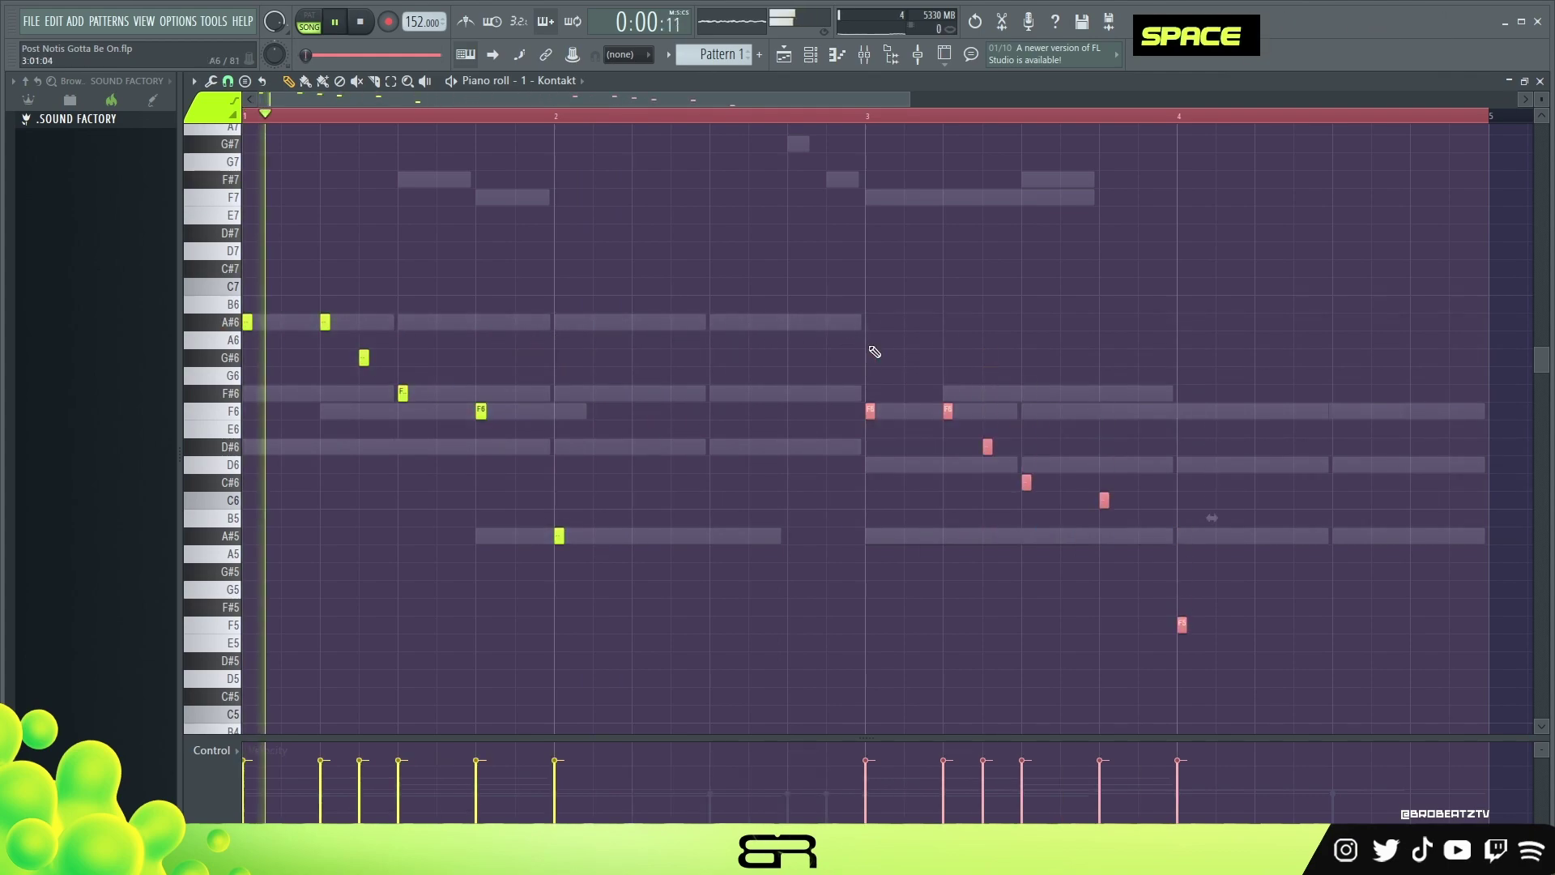
right_click(975, 288)
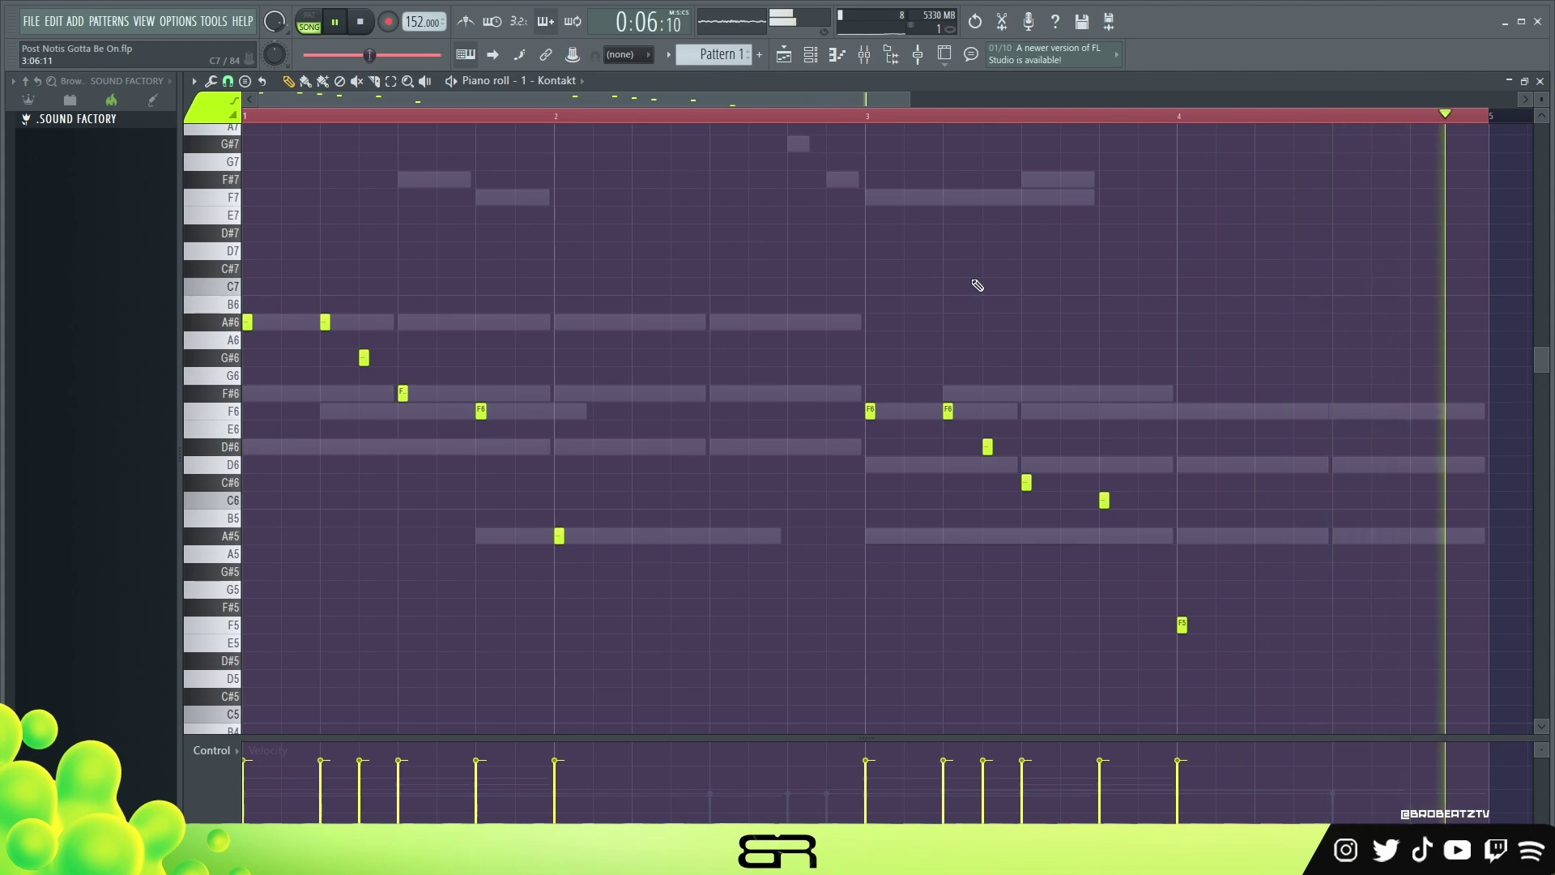
key("space")
right_click(975, 286)
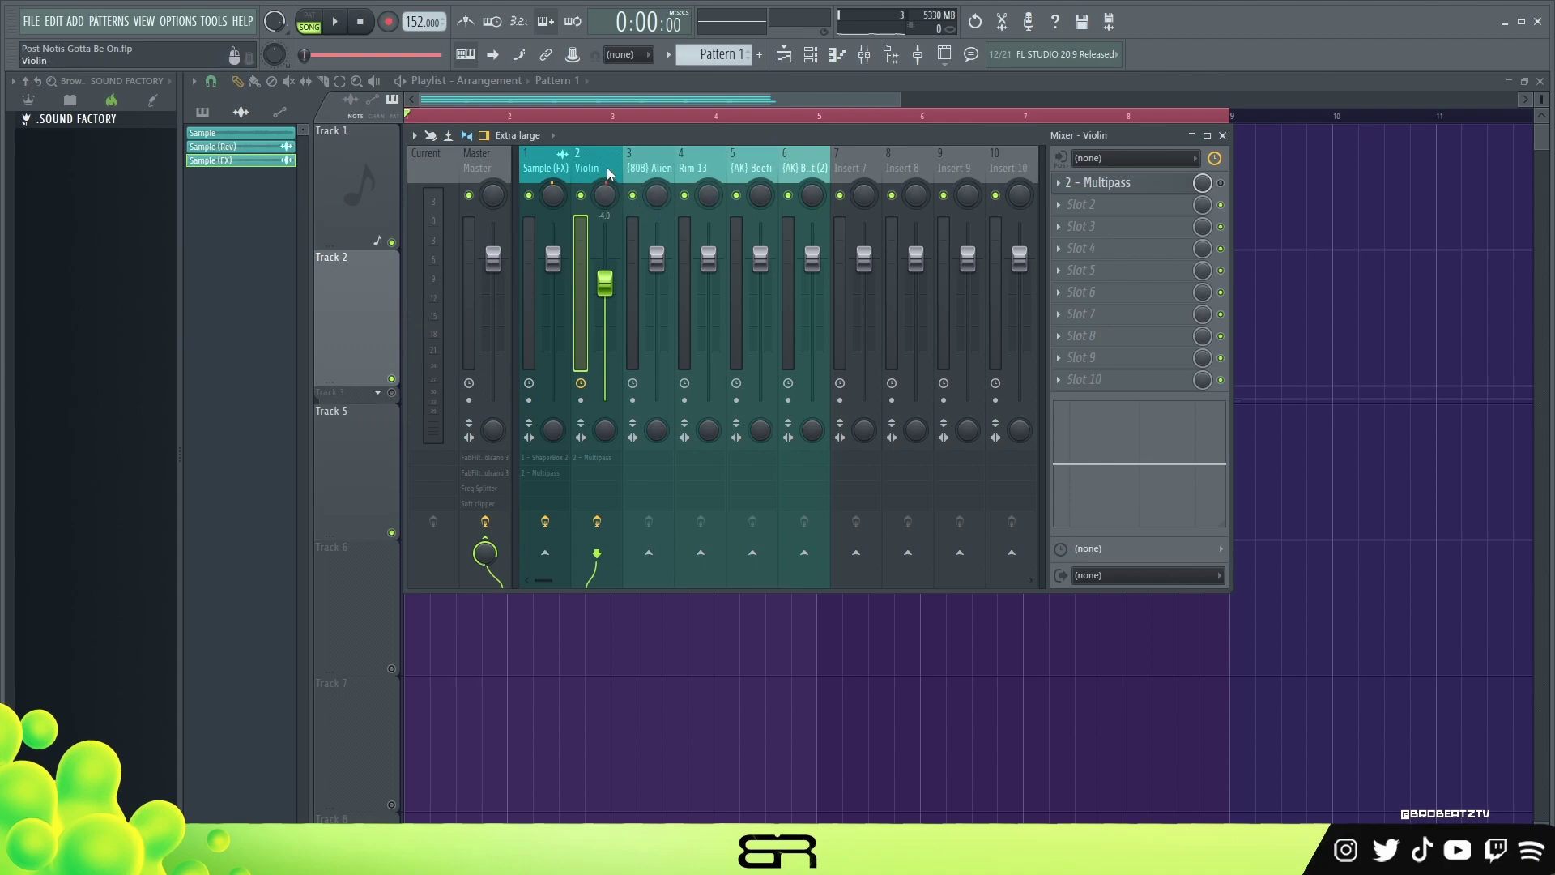
Step: Play the full beat, solo the Violin mixer track, and enable and open its Multipass effect
key("space")
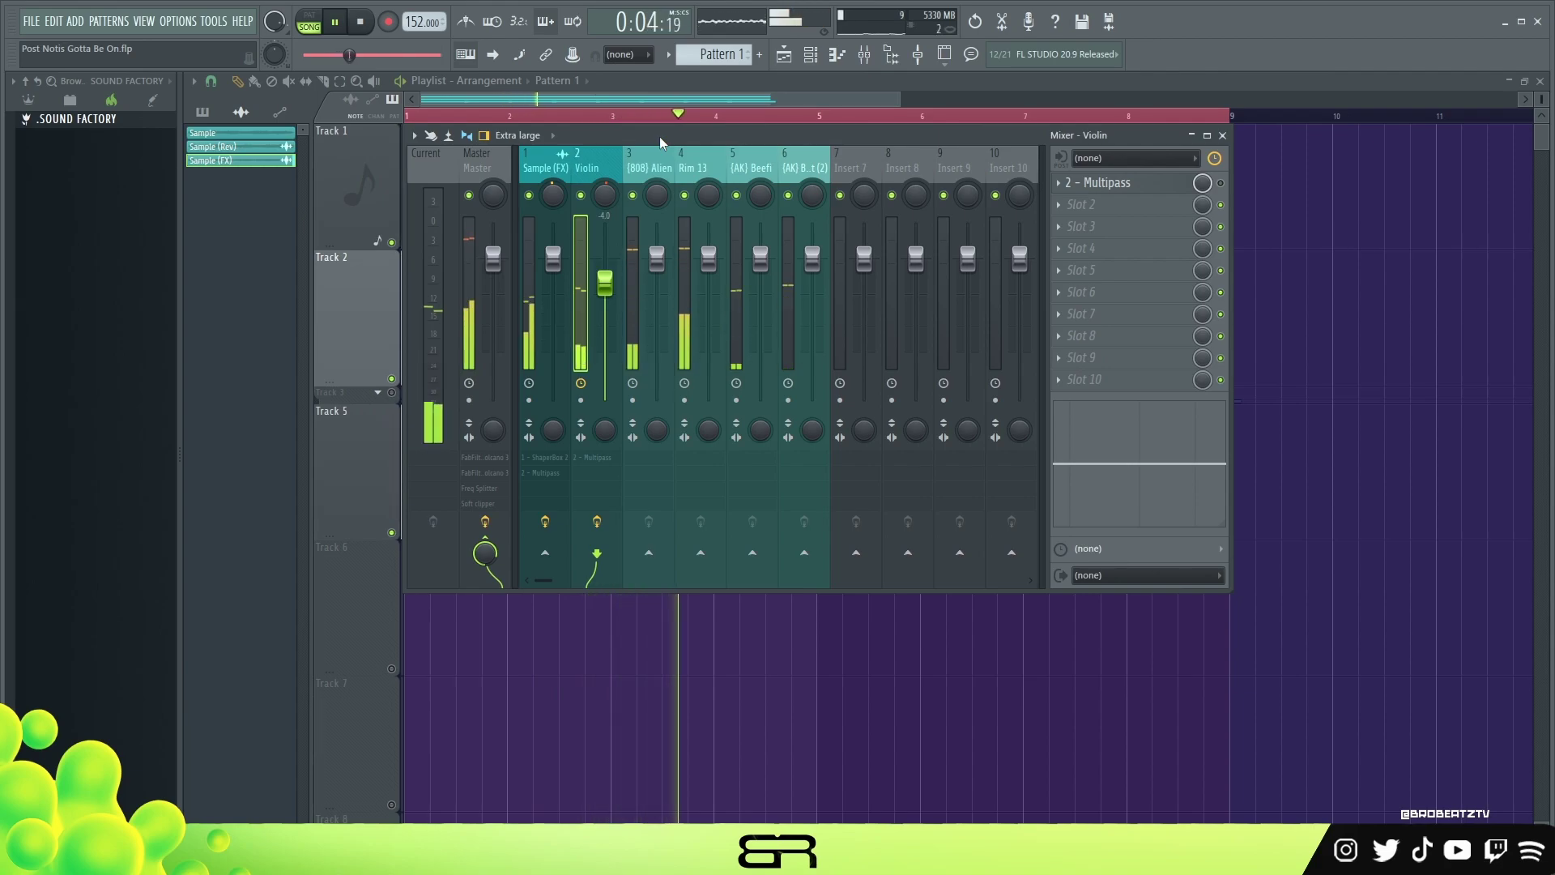
key("space")
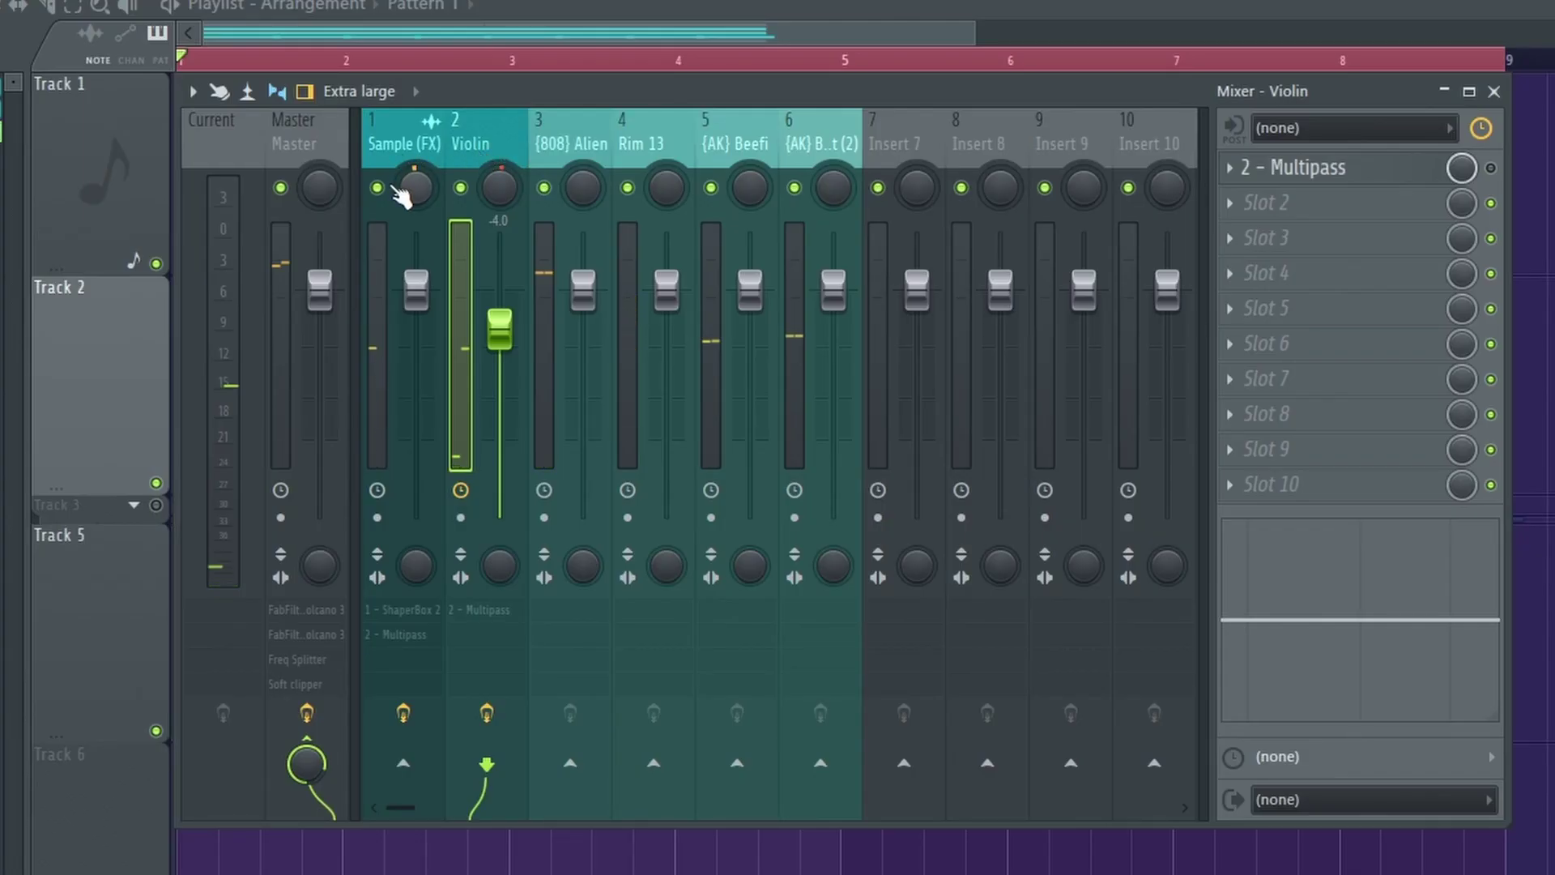
right_click(460, 187)
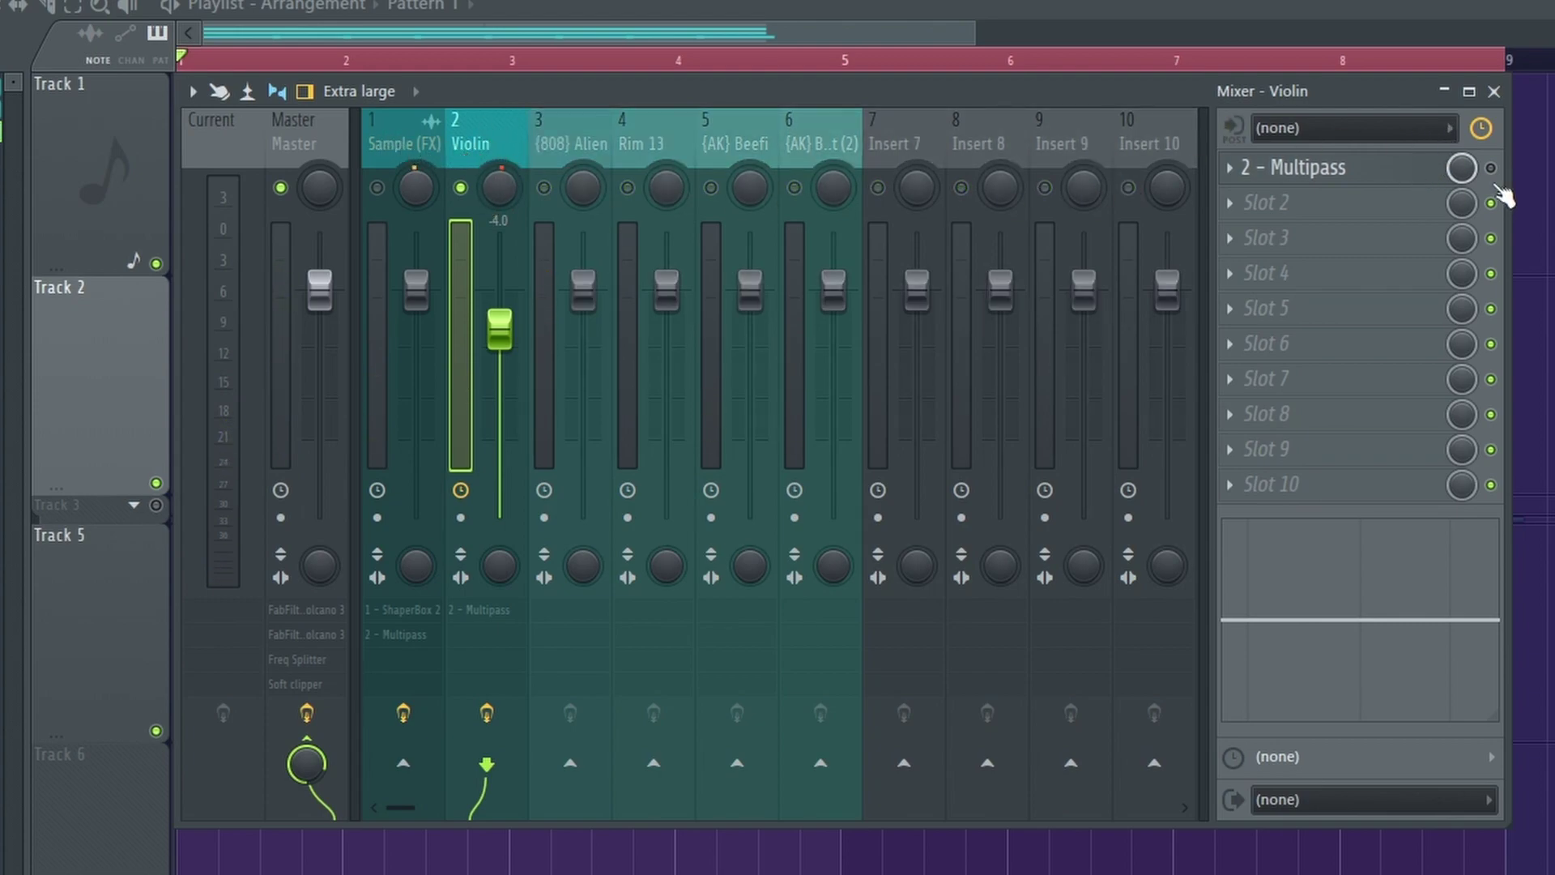
left_click(1366, 170)
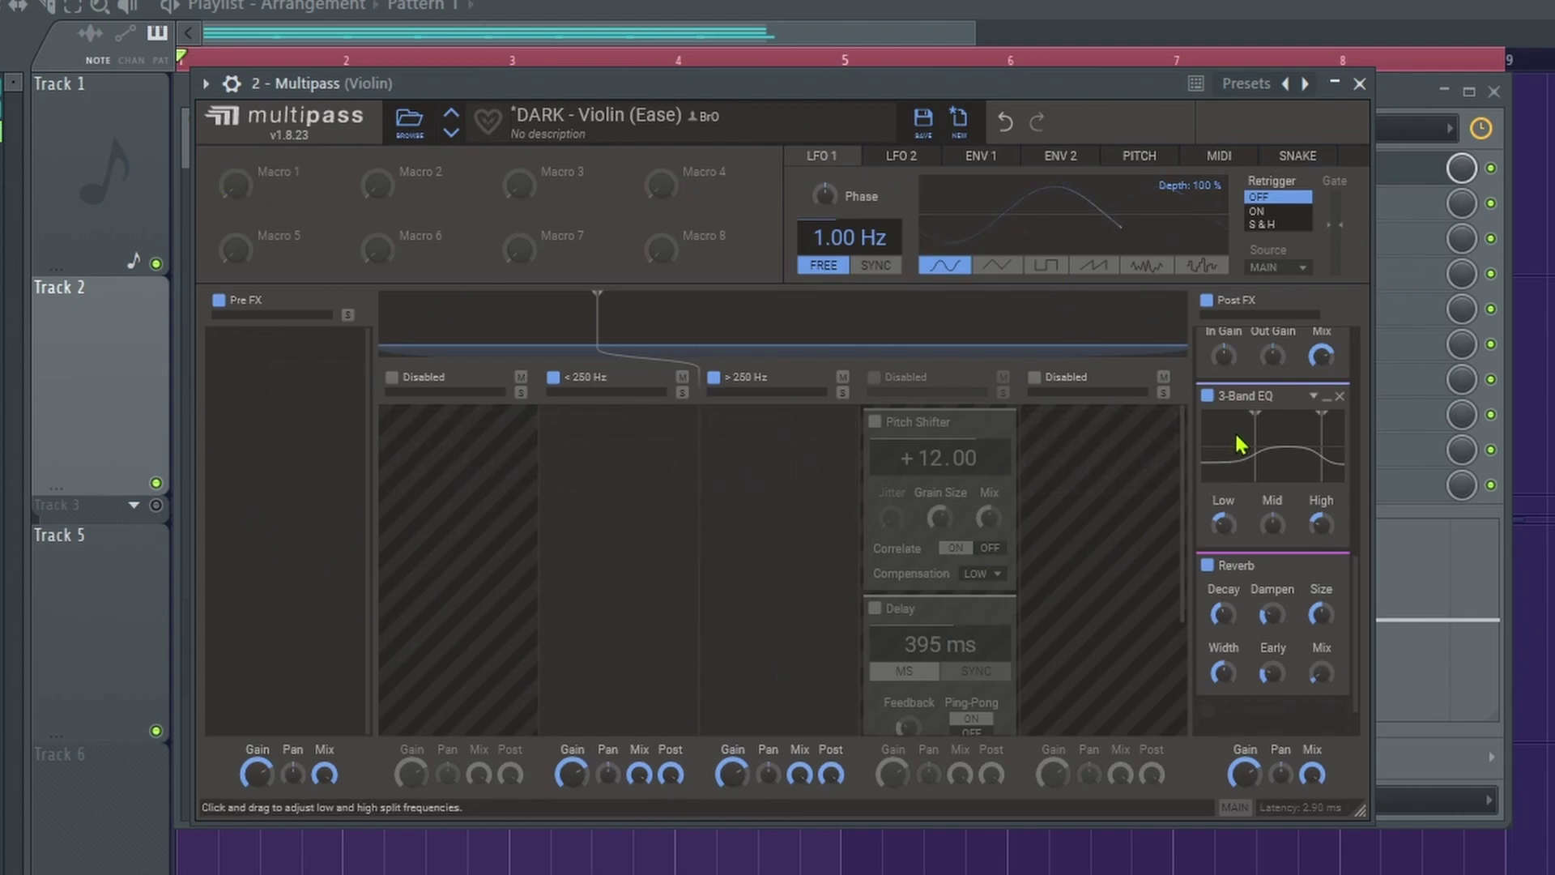
Step: Examine the Delay, Dynamics, 3-Band EQ and Reverb in the violin's Multipass, close it and play the processed violin
scroll(1239, 444, "up", 3)
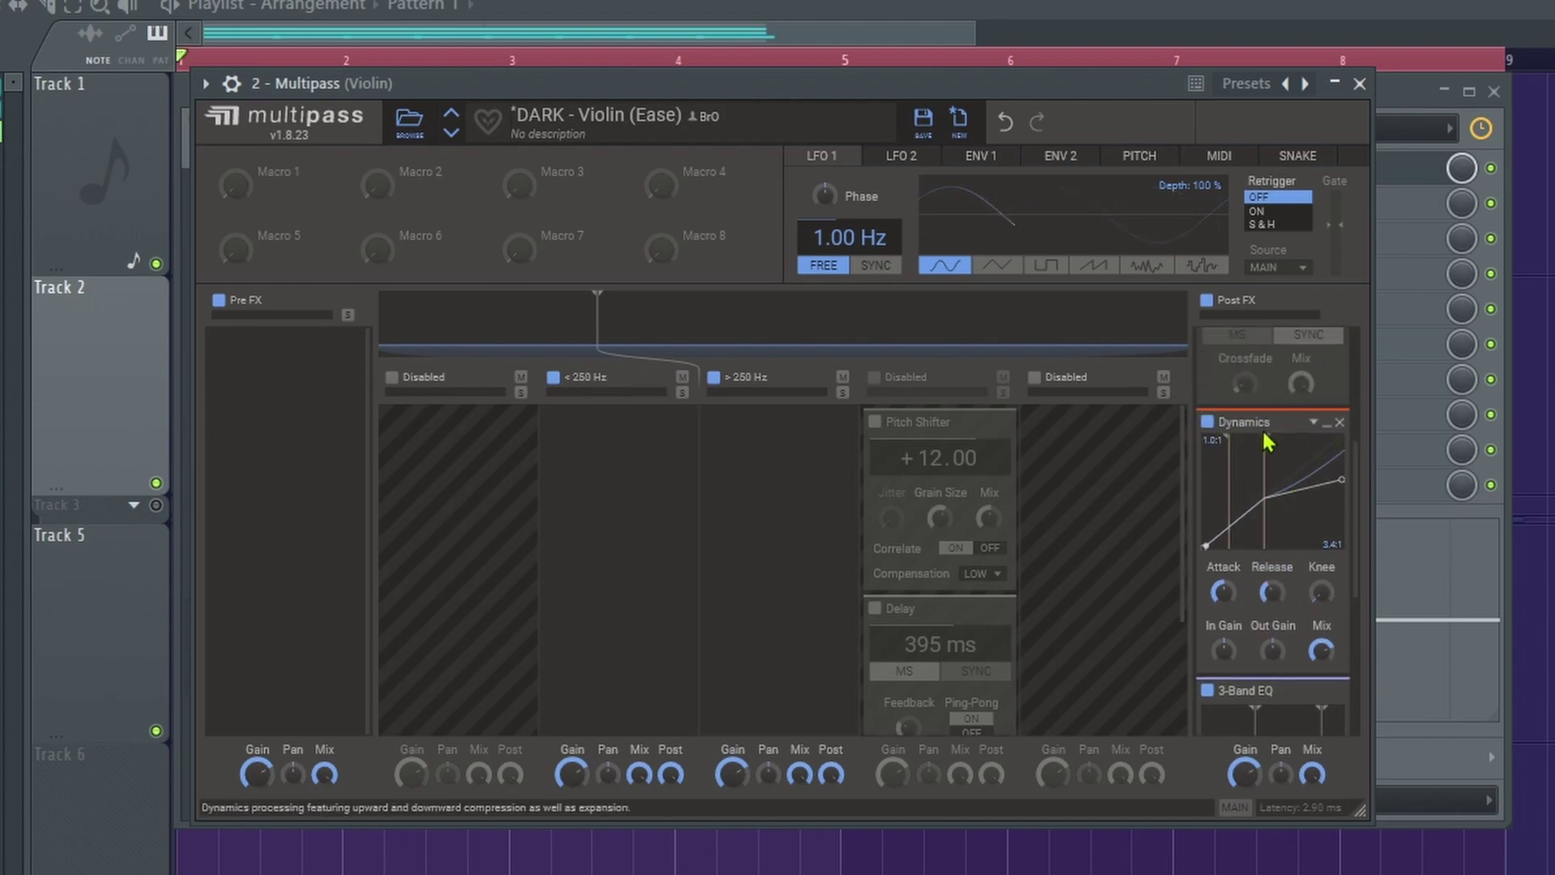
scroll(1218, 522, "up", 3)
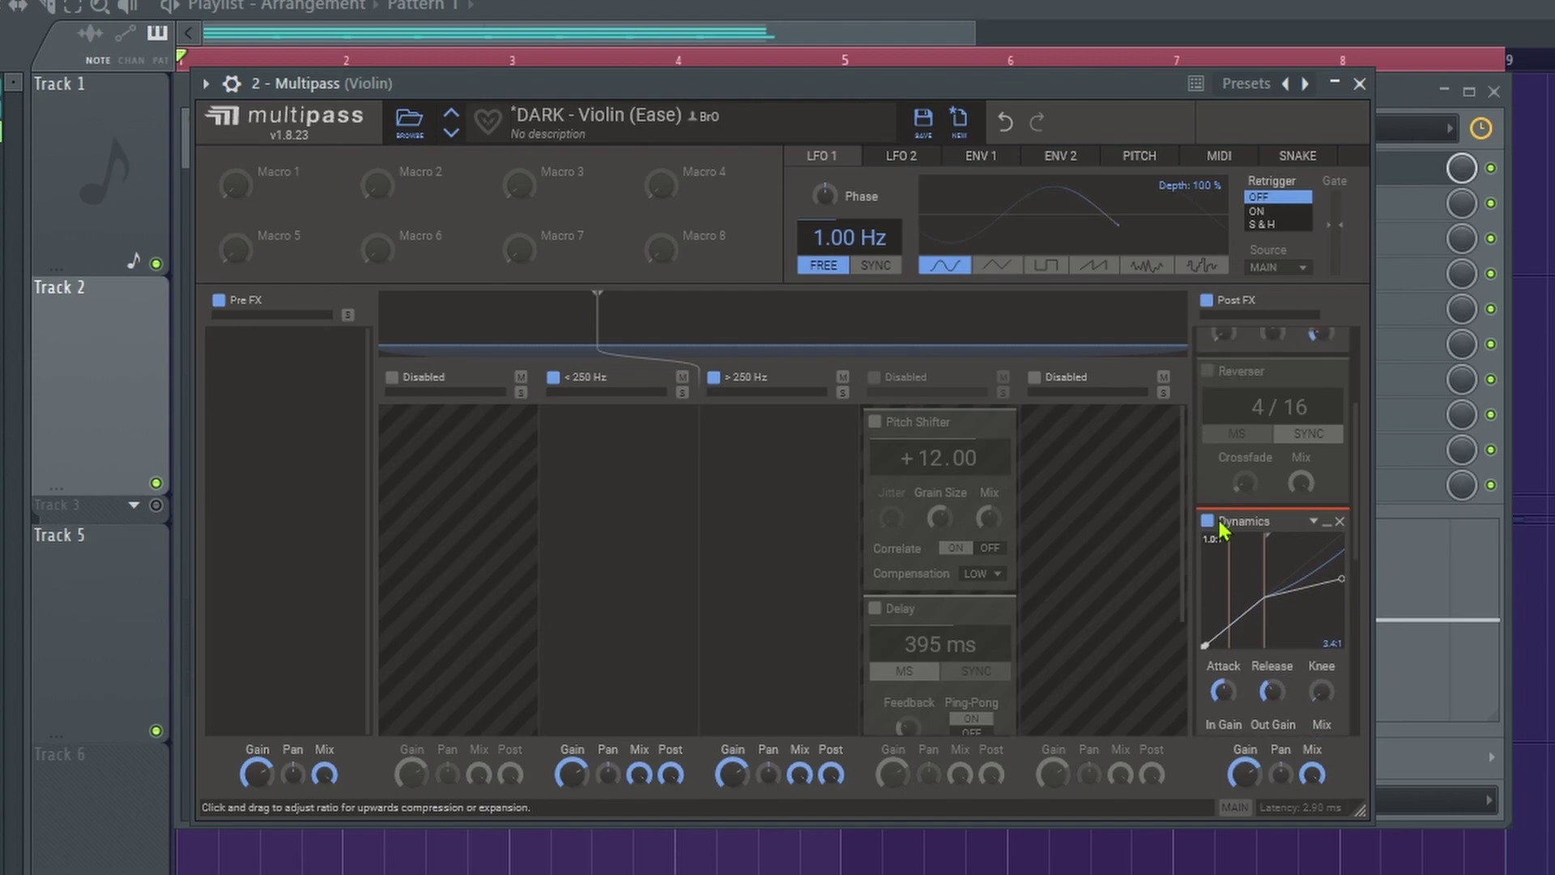
left_click_drag(494, 84, 905, 232)
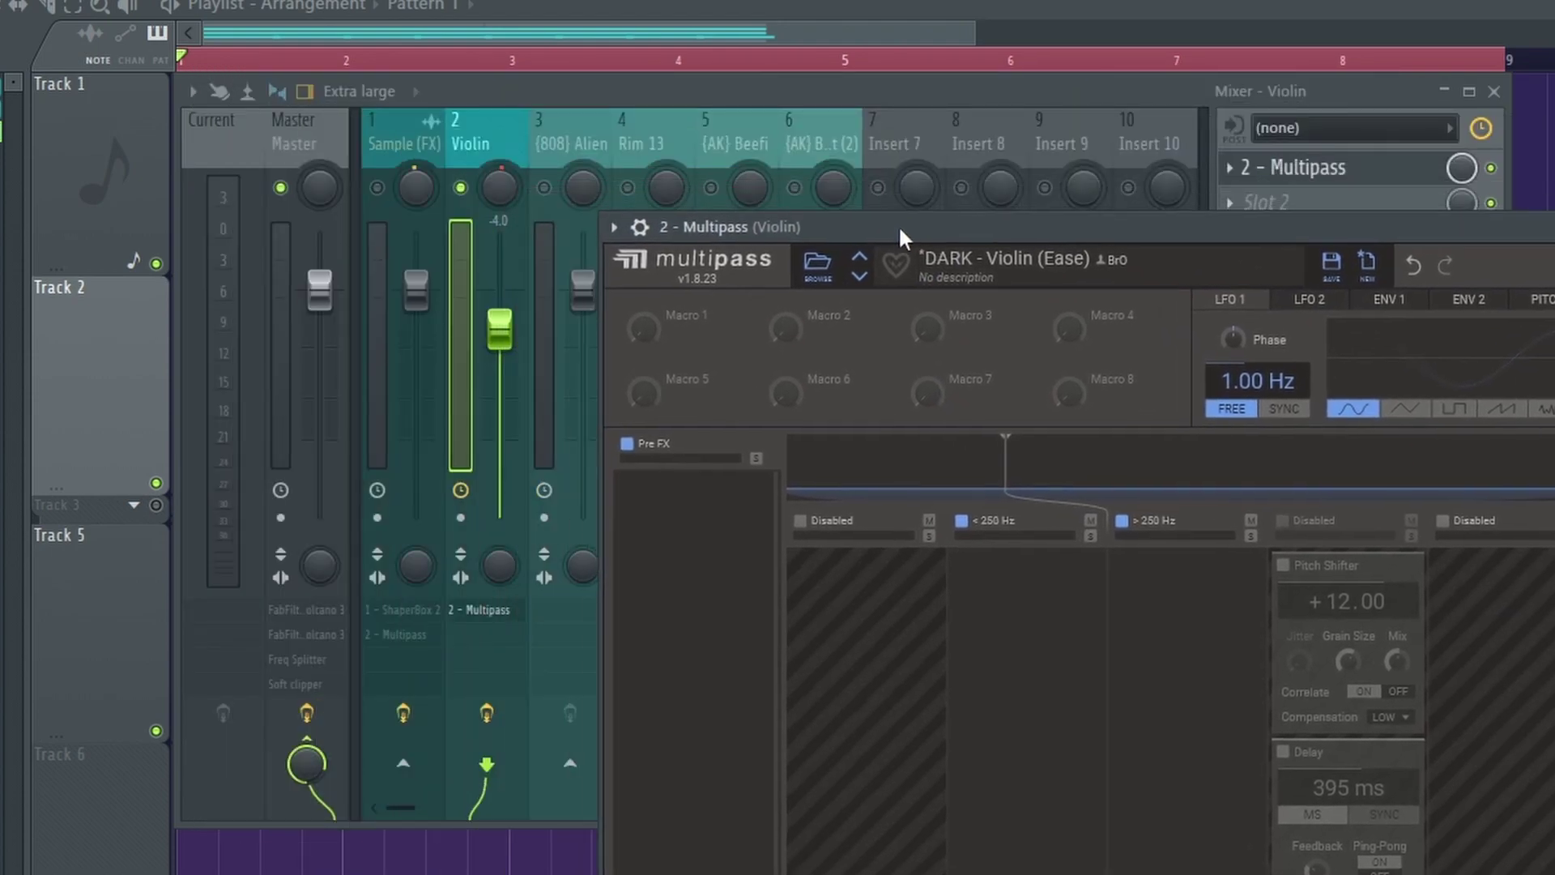
left_click_drag(1085, 243, 697, 106)
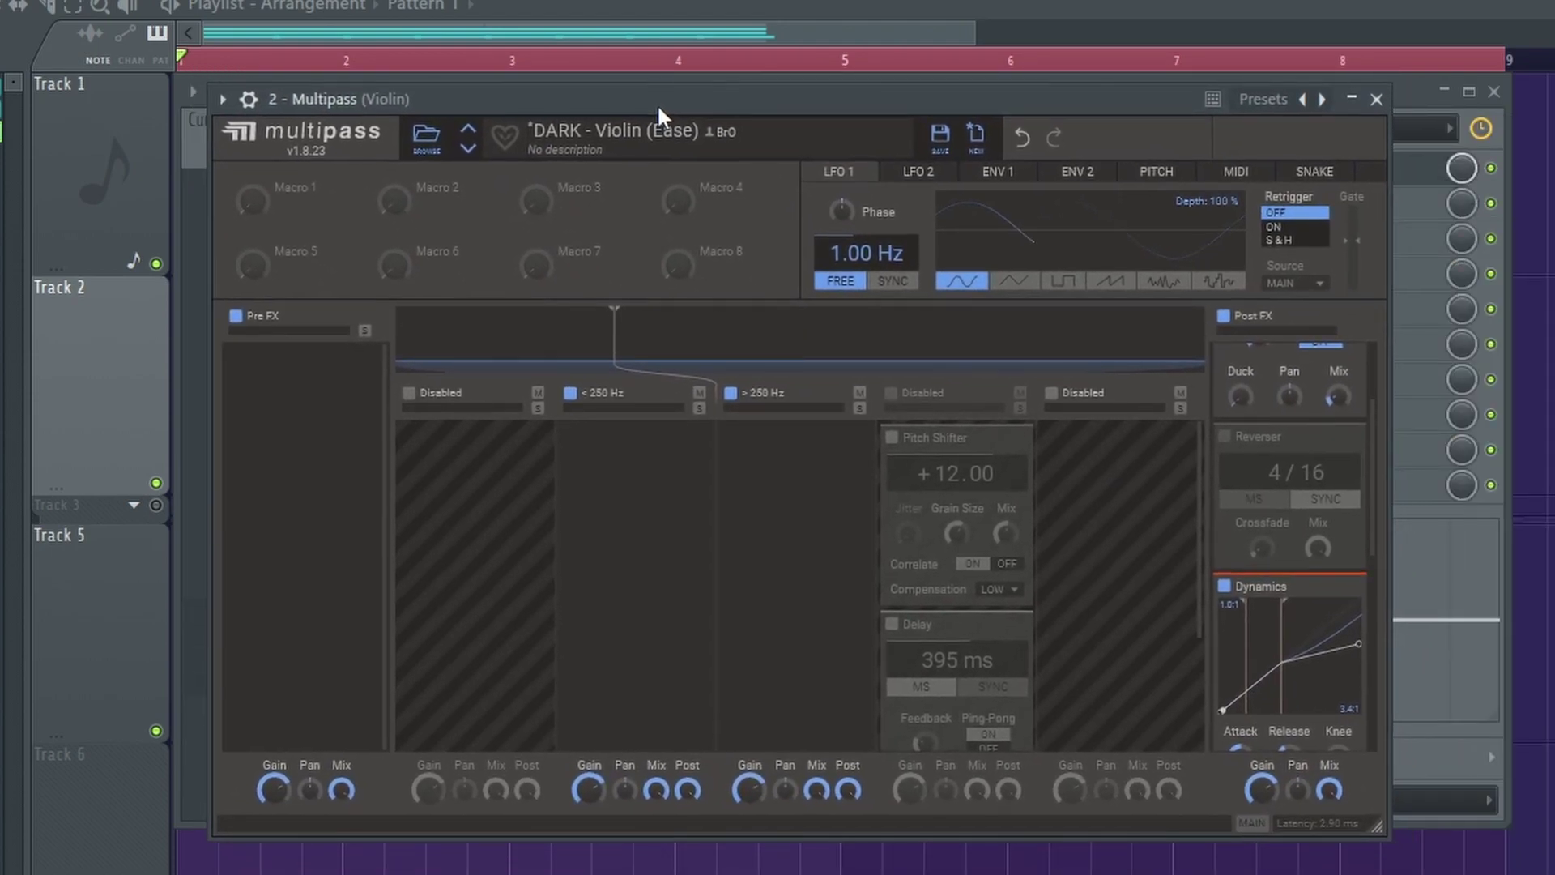
scroll(1335, 528, "down", 5)
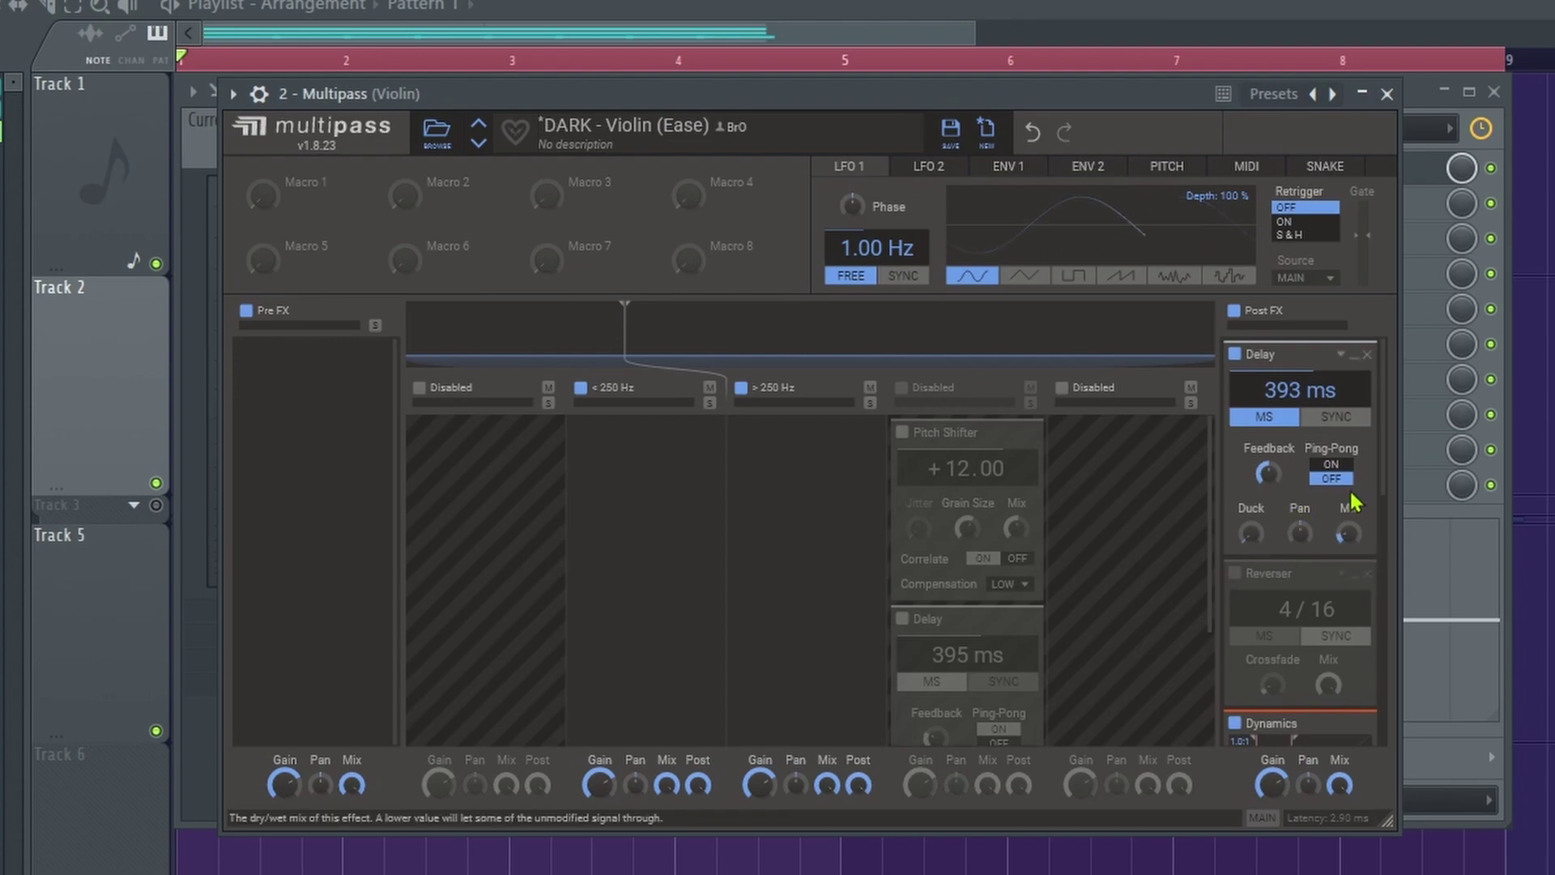
scroll(1290, 526, "down", 1)
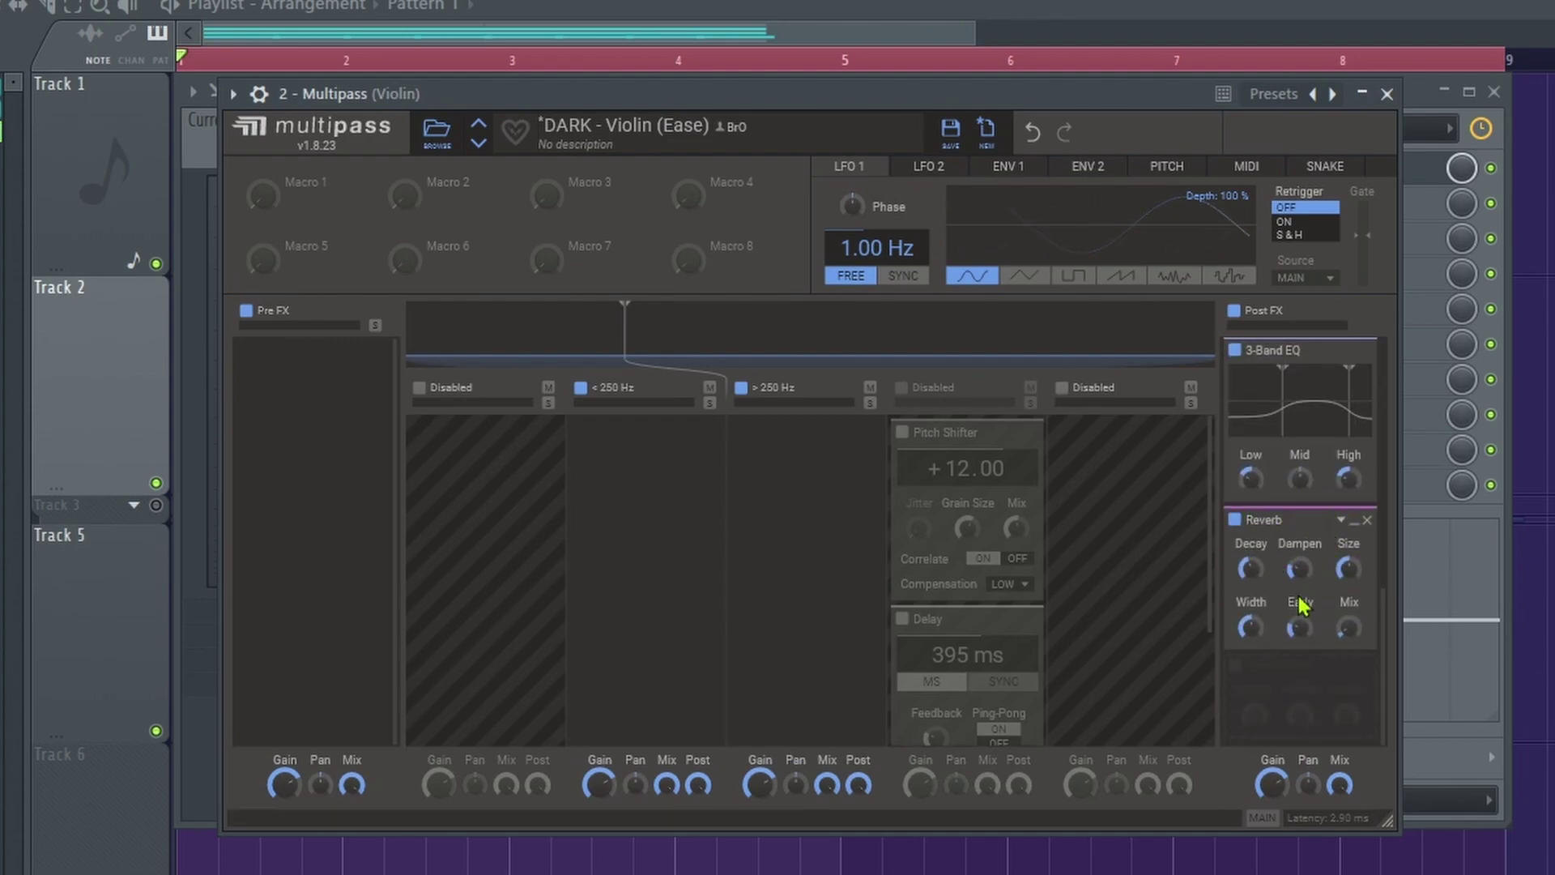
left_click_drag(790, 140, 1004, 382)
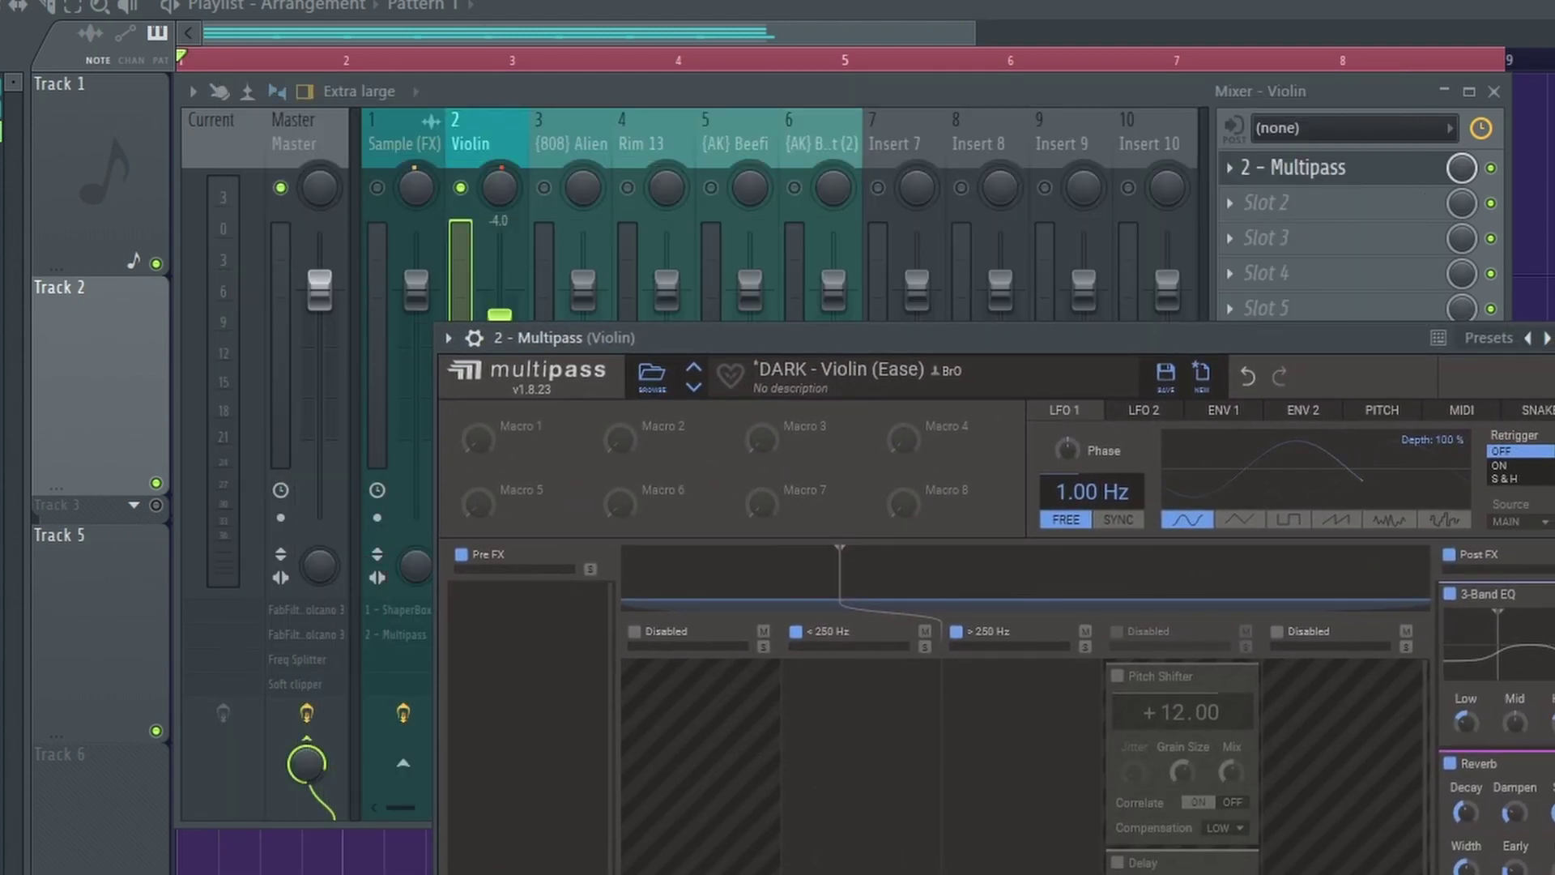
left_click(998, 254)
key("space")
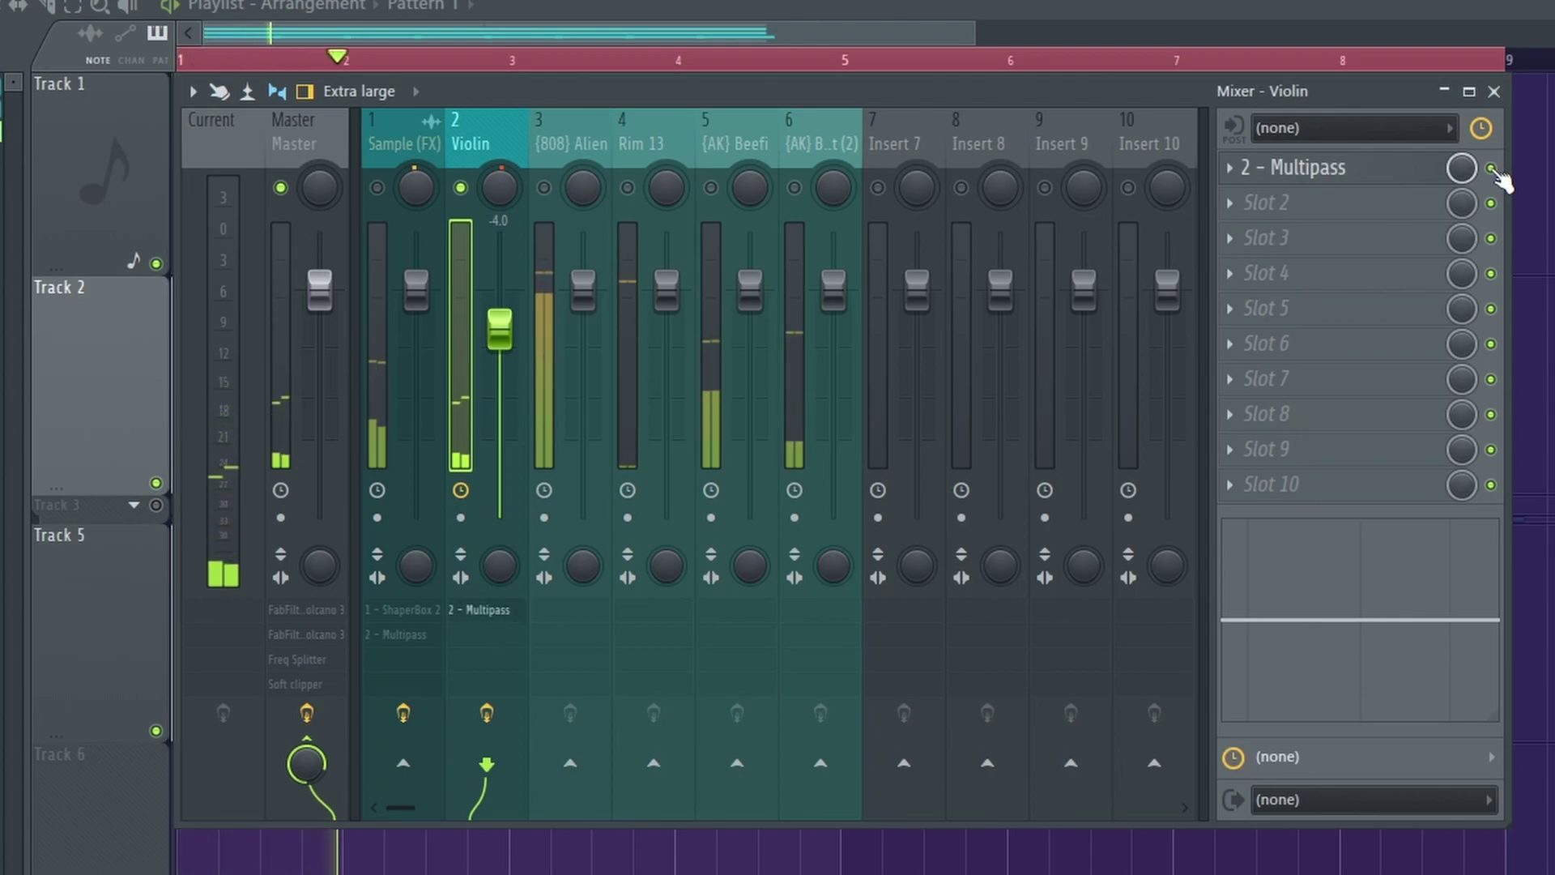
key("space")
Step: Unmute the Sample (FX) mixer track, enable its ShaperBox 2 and review the Time and Filter curves
left_click(405, 193)
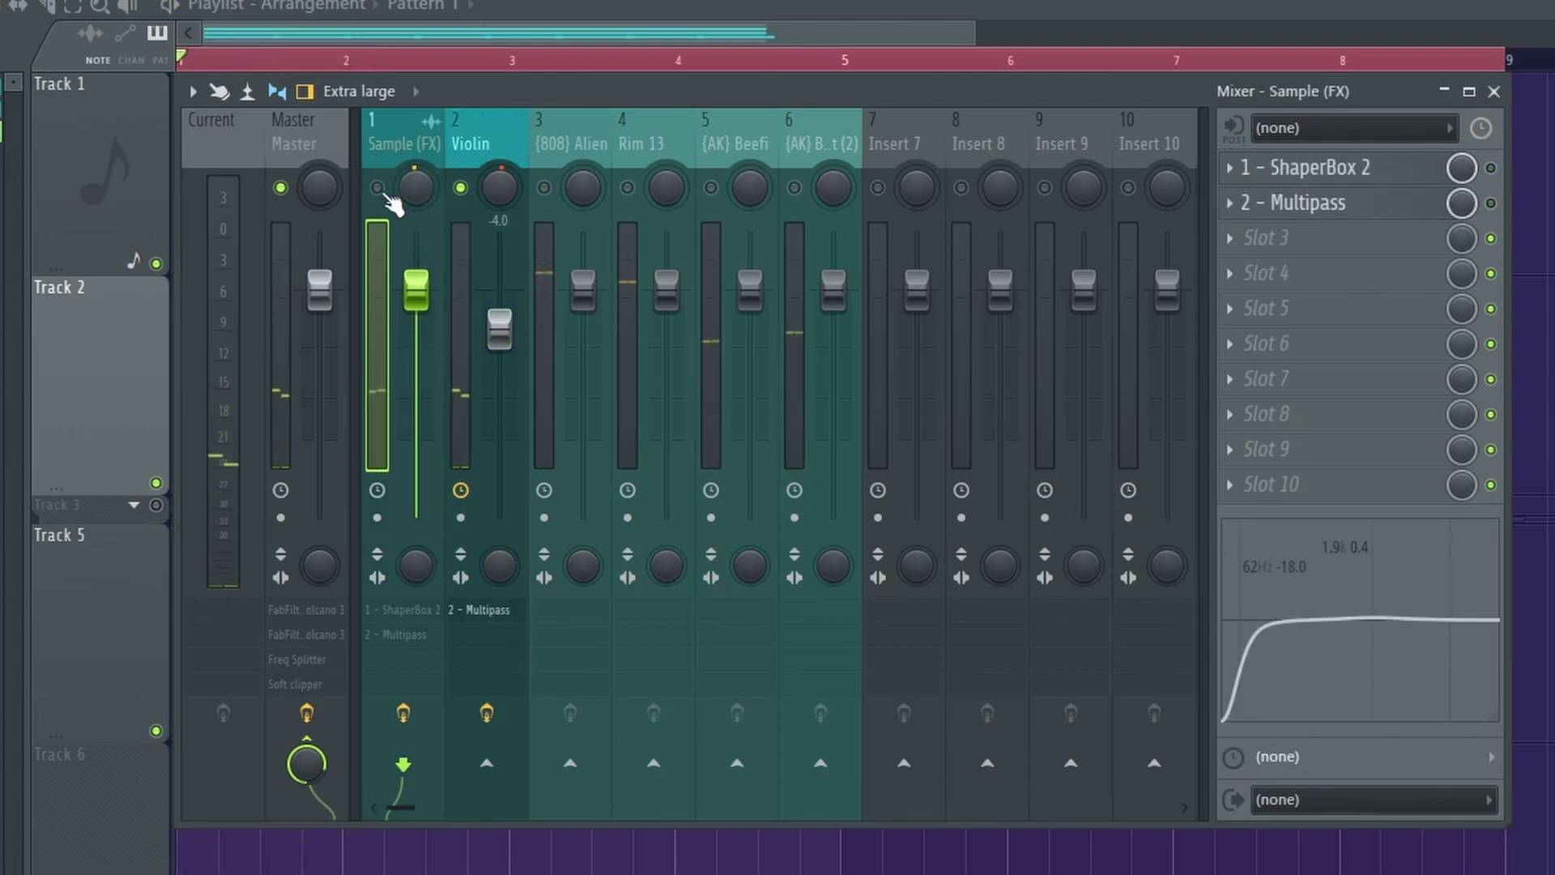
left_click(1438, 177)
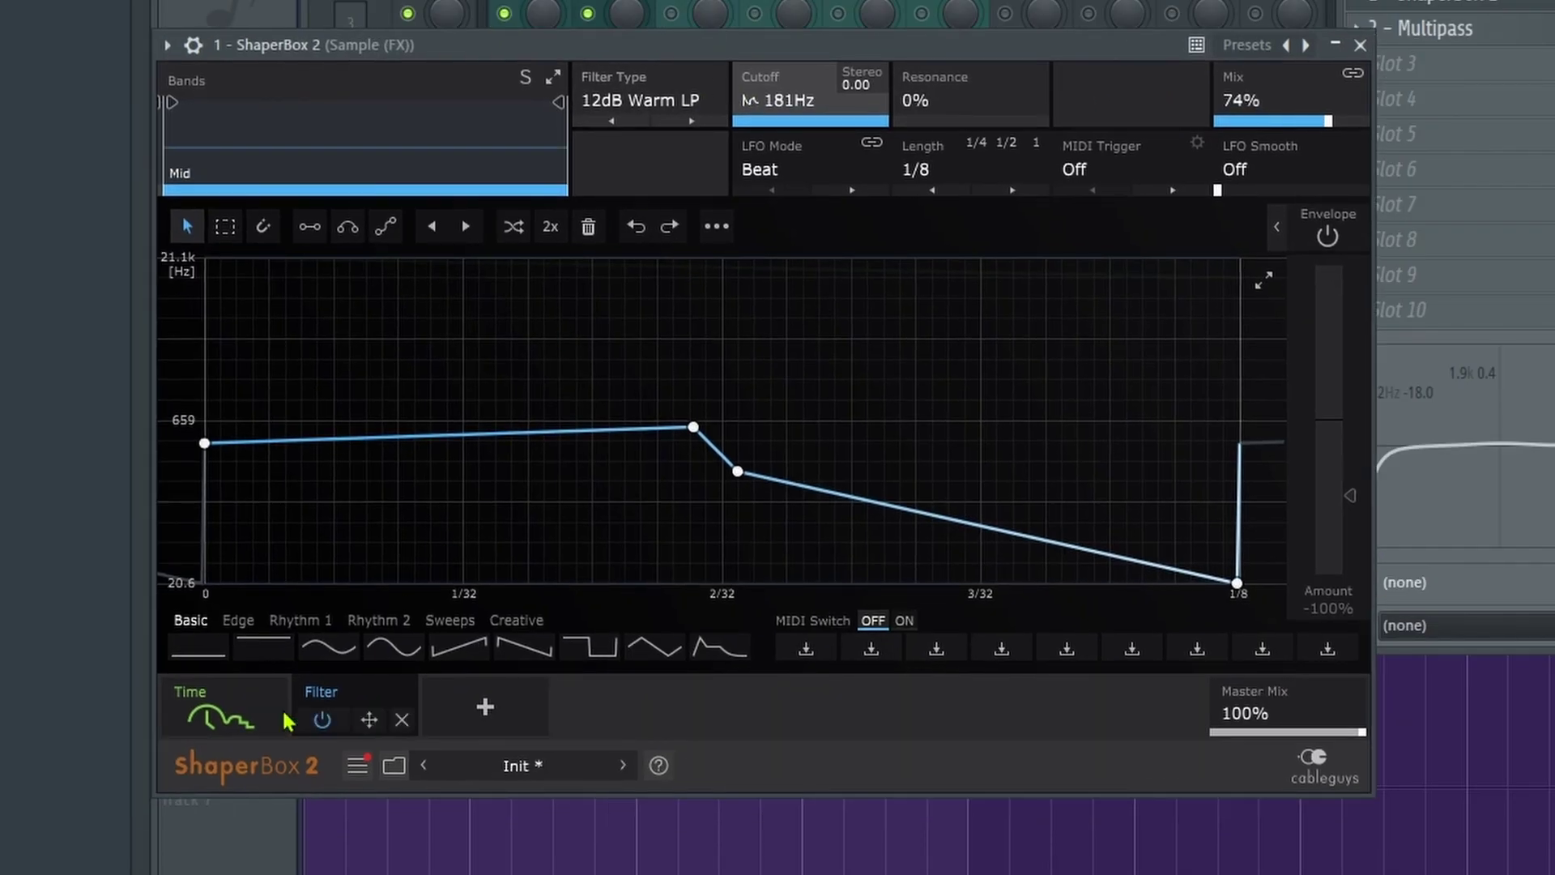
left_click(222, 695)
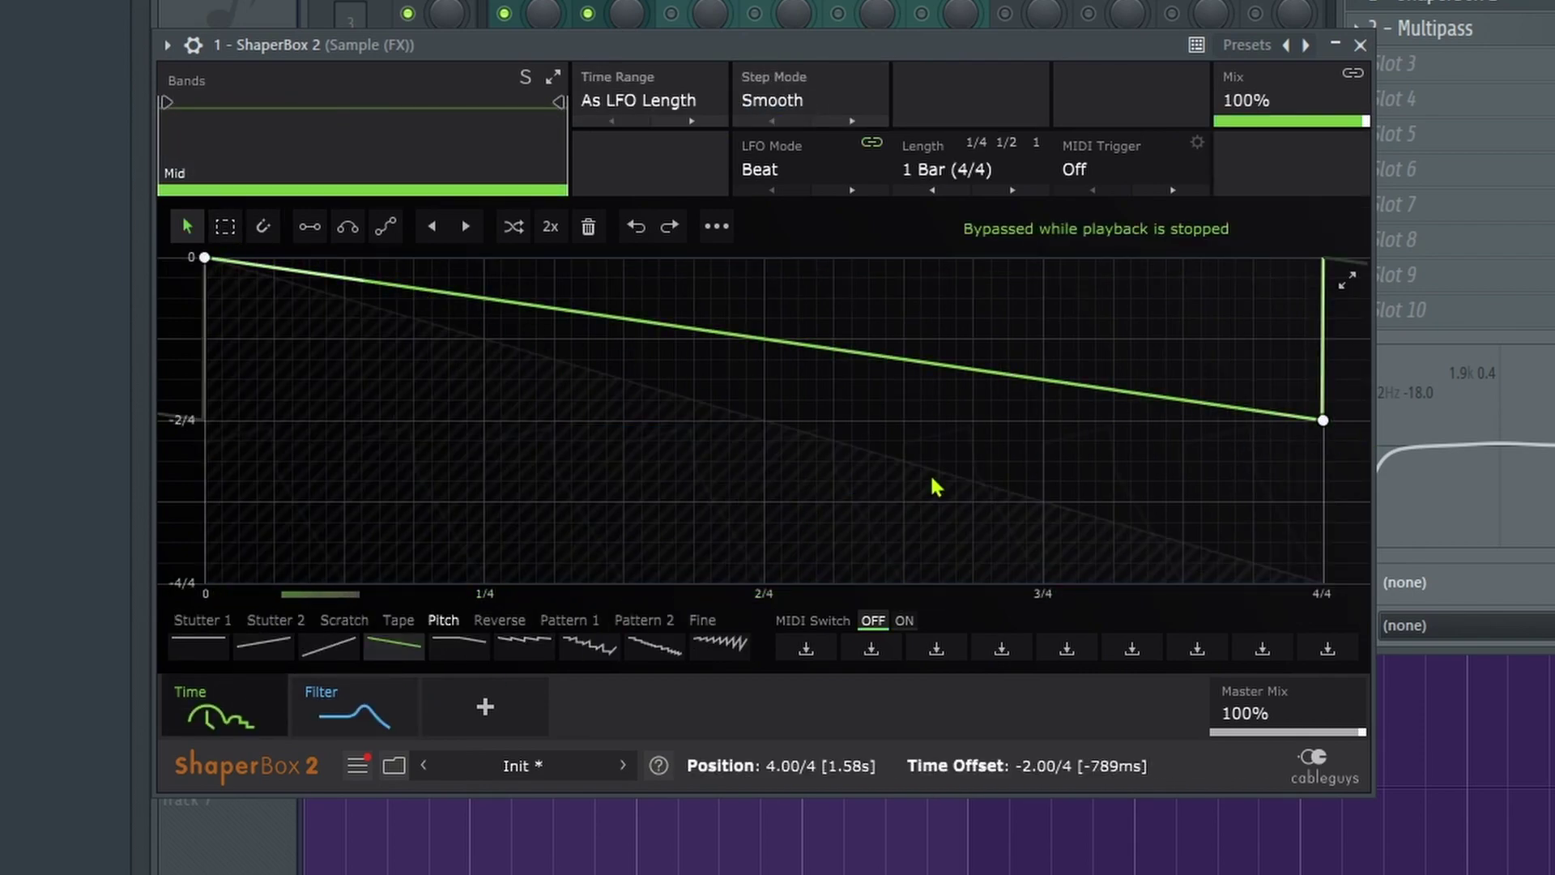
left_click(341, 696)
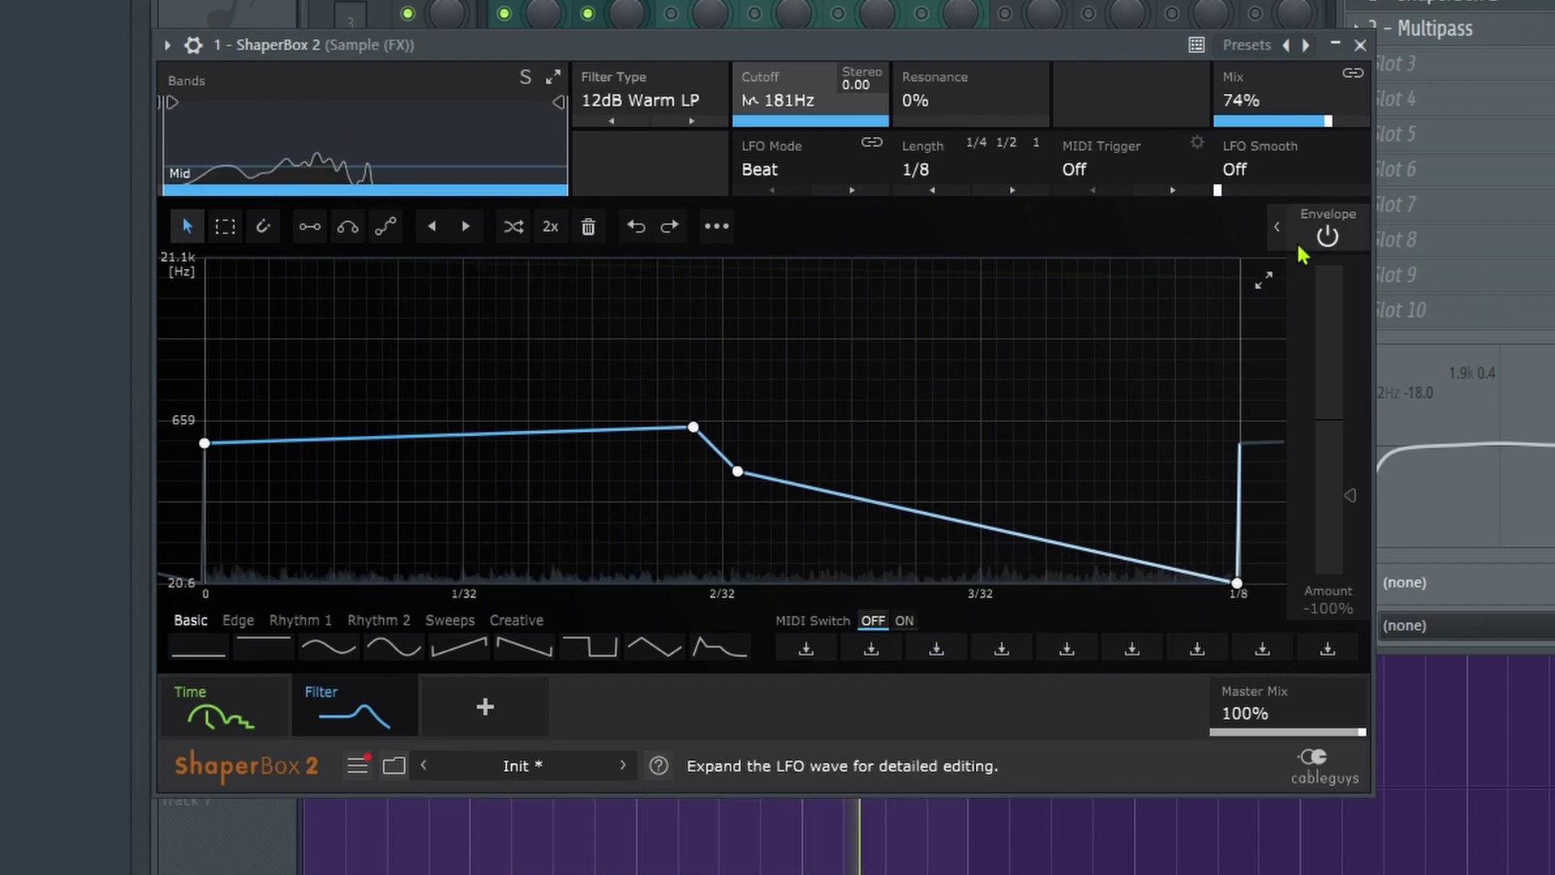
Step: Open Multipass on the Sample (FX) track and examine its 3-Band EQ, Ensemble, Delay and Formant Filter
left_click(1512, 37)
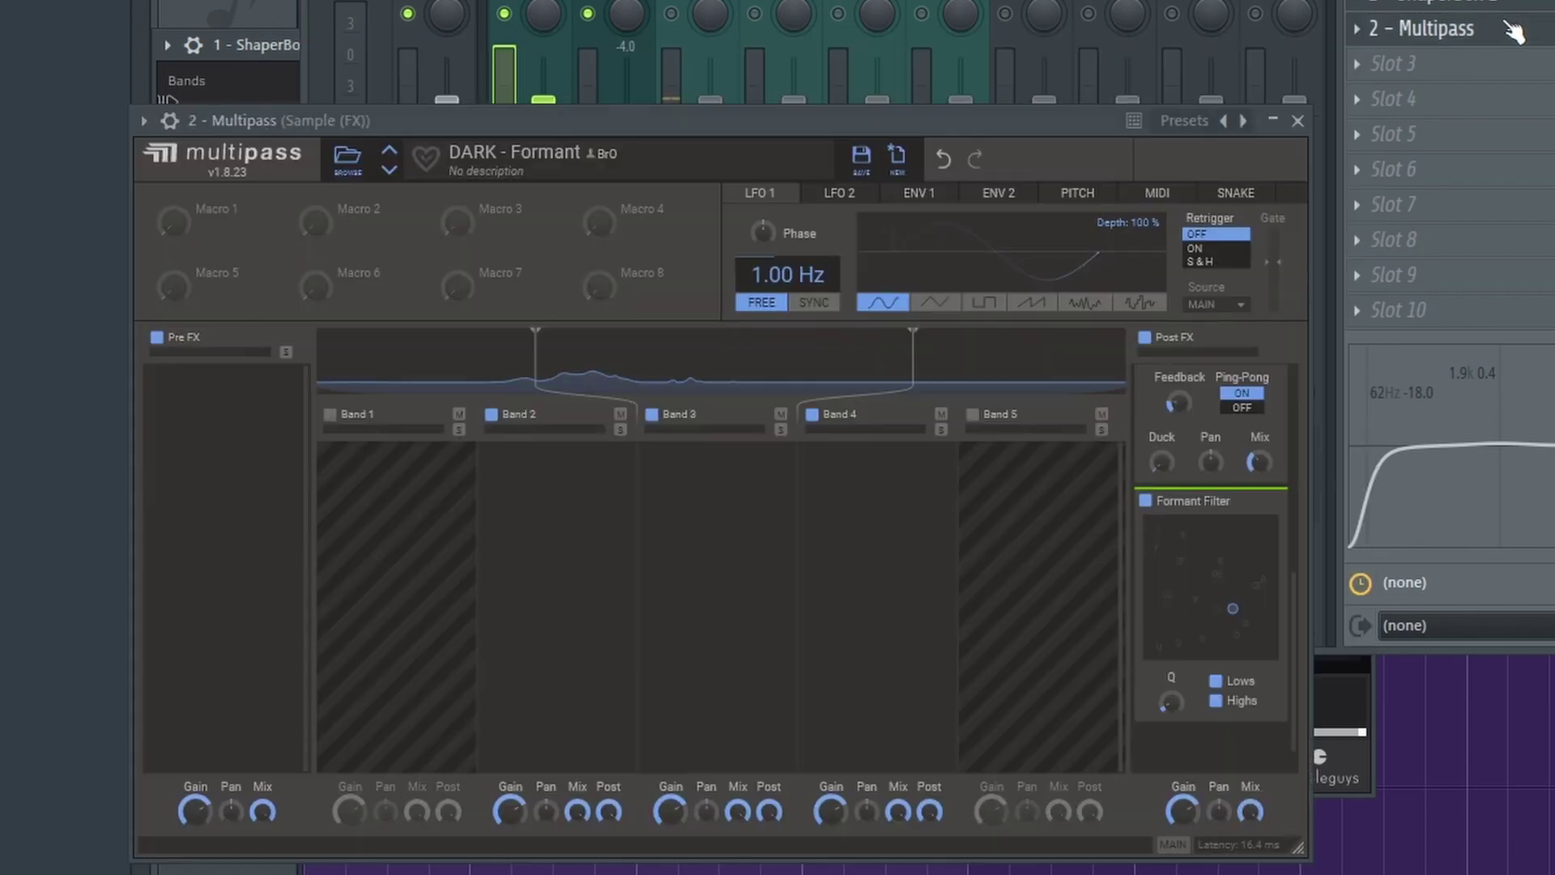
left_click_drag(870, 127, 953, 0)
left_click_drag(950, 55, 957, 58)
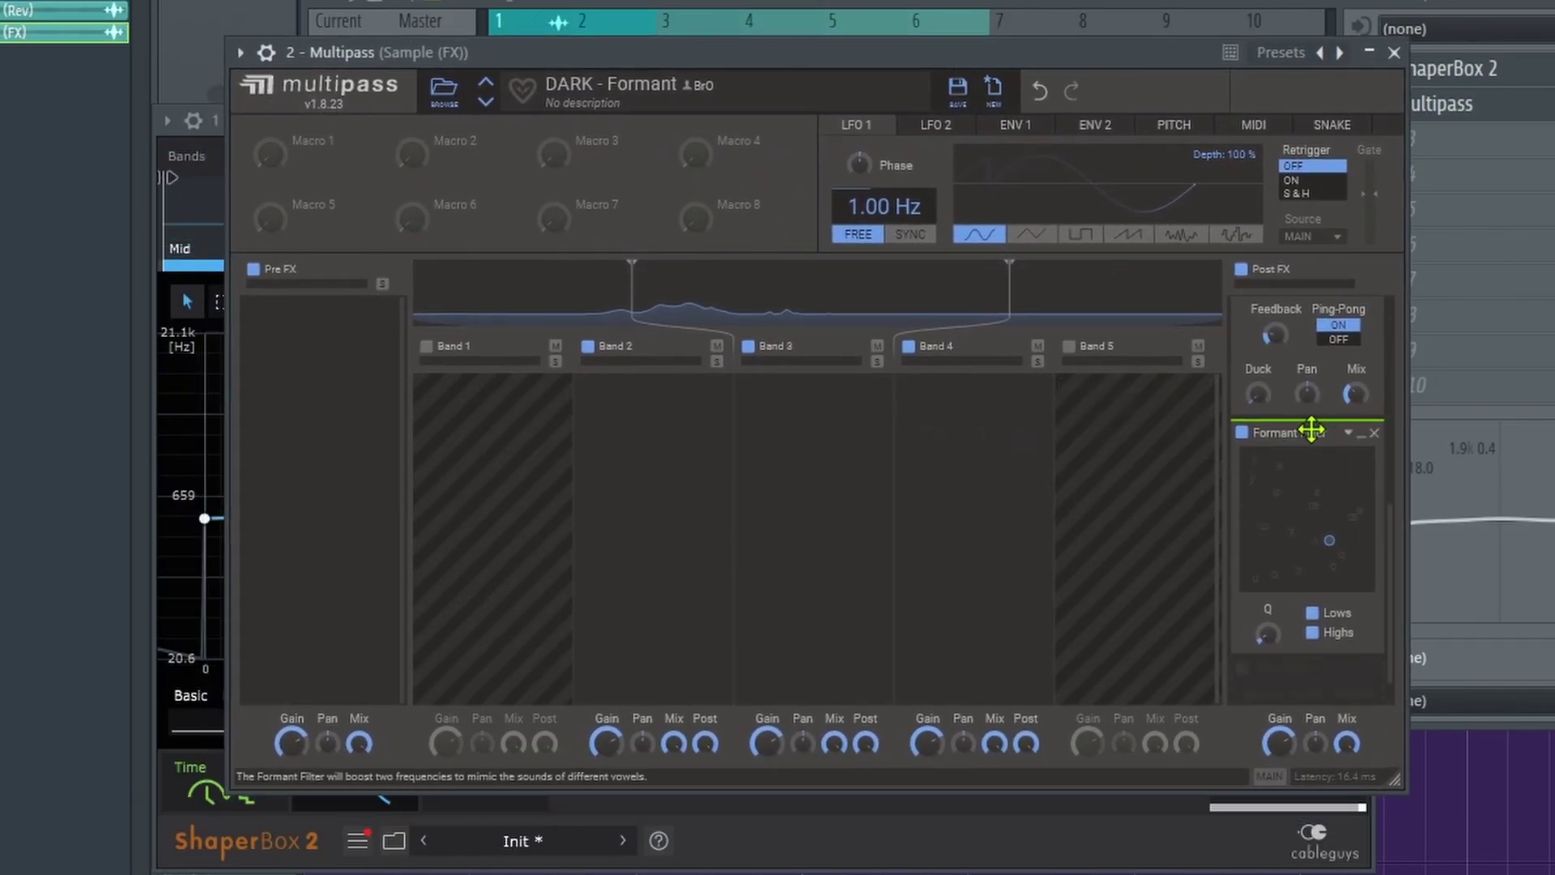
scroll(1306, 453, "up", 2)
scroll(1299, 453, "up", 4)
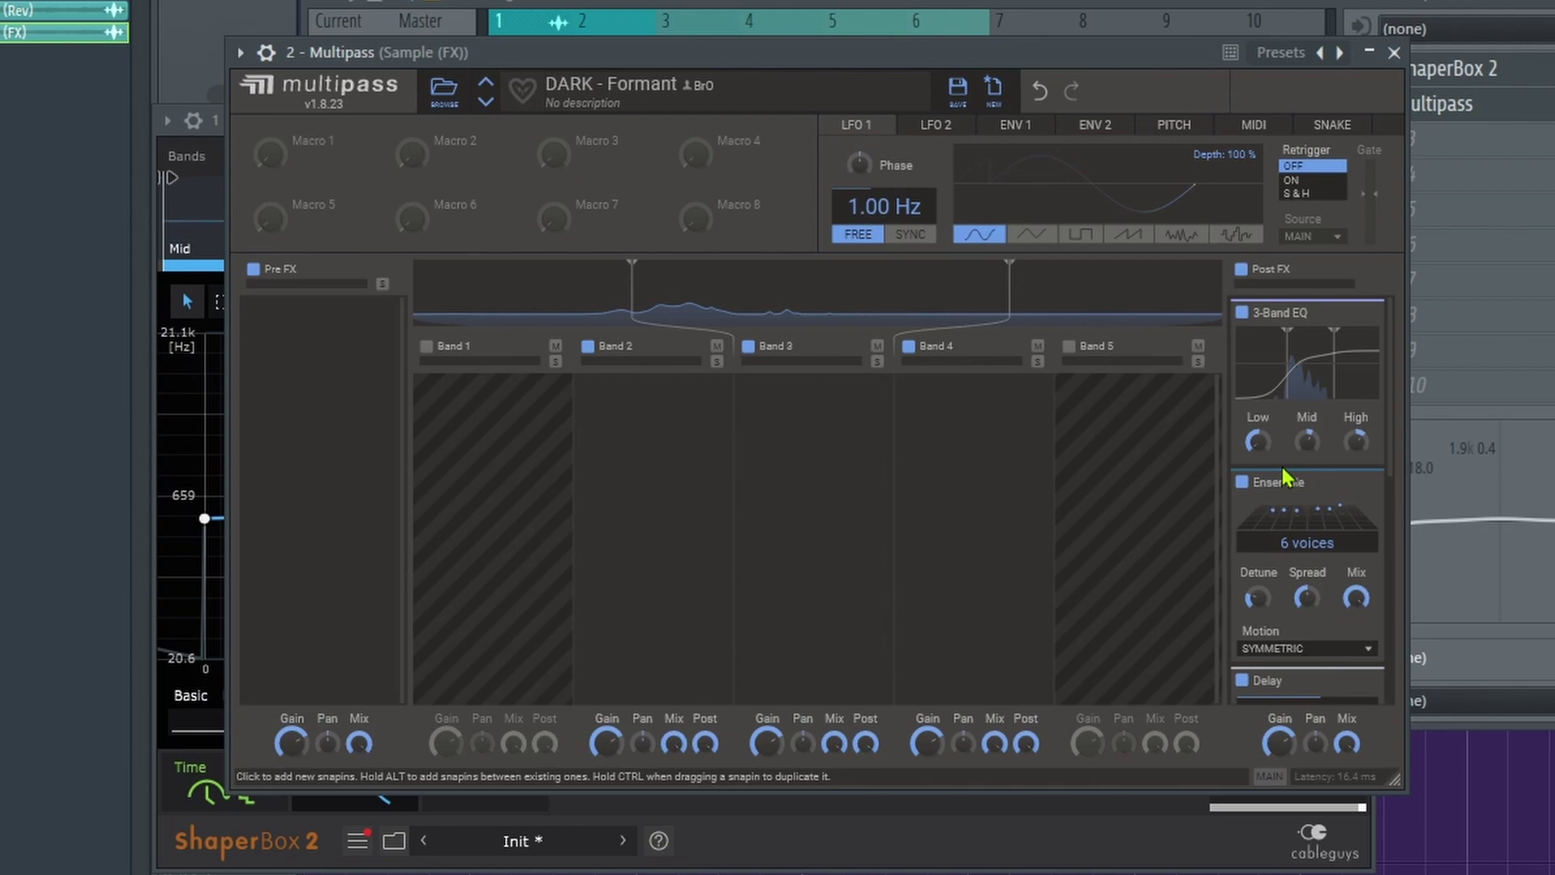
scroll(1281, 467, "down", 5)
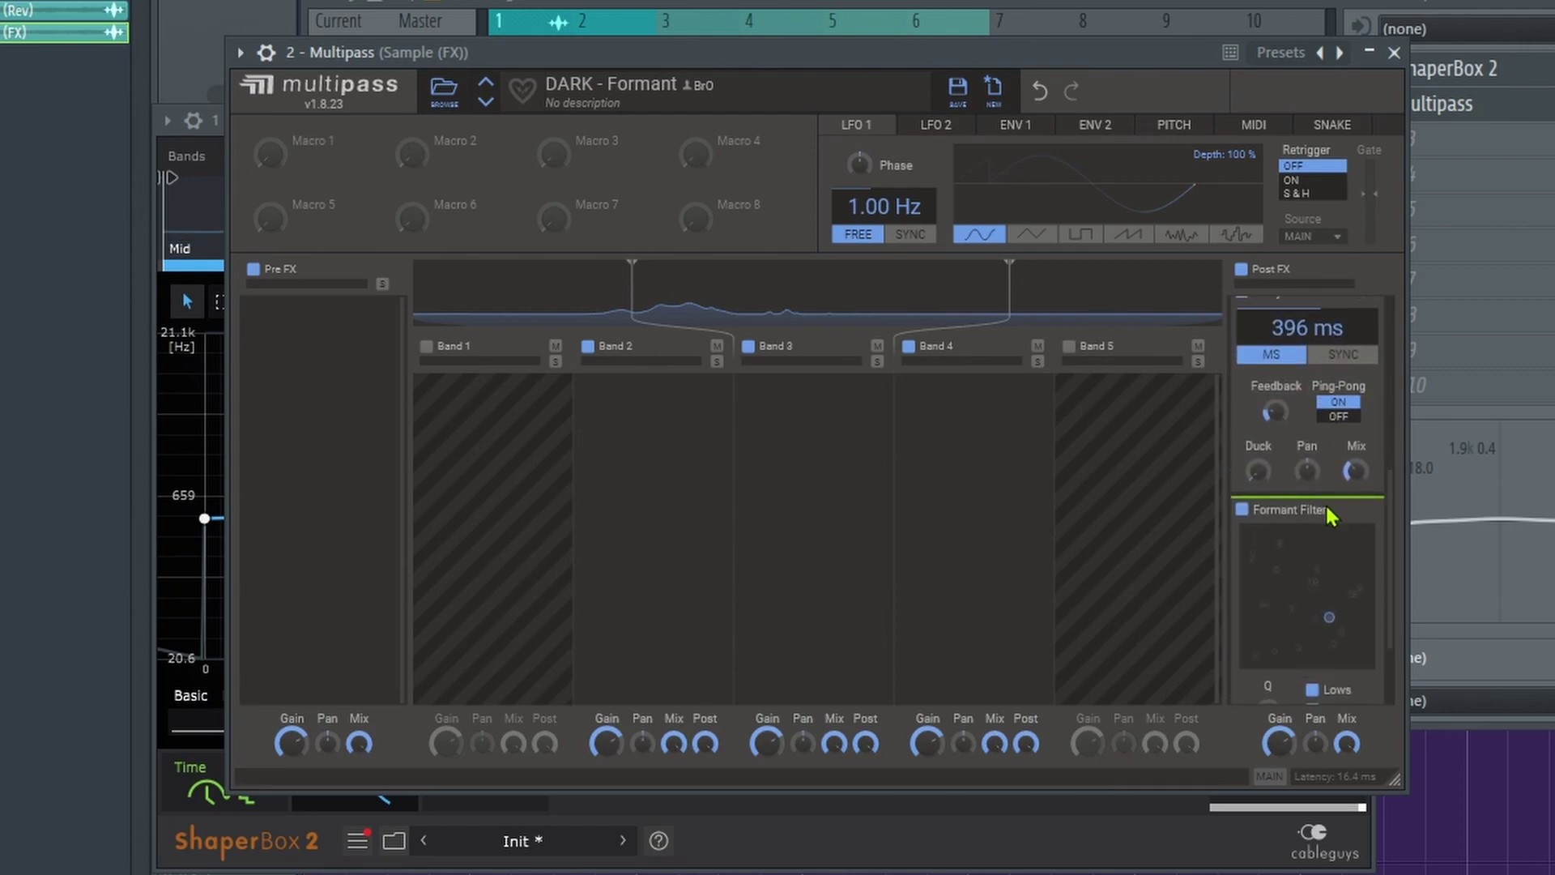
scroll(1295, 526, "down", 2)
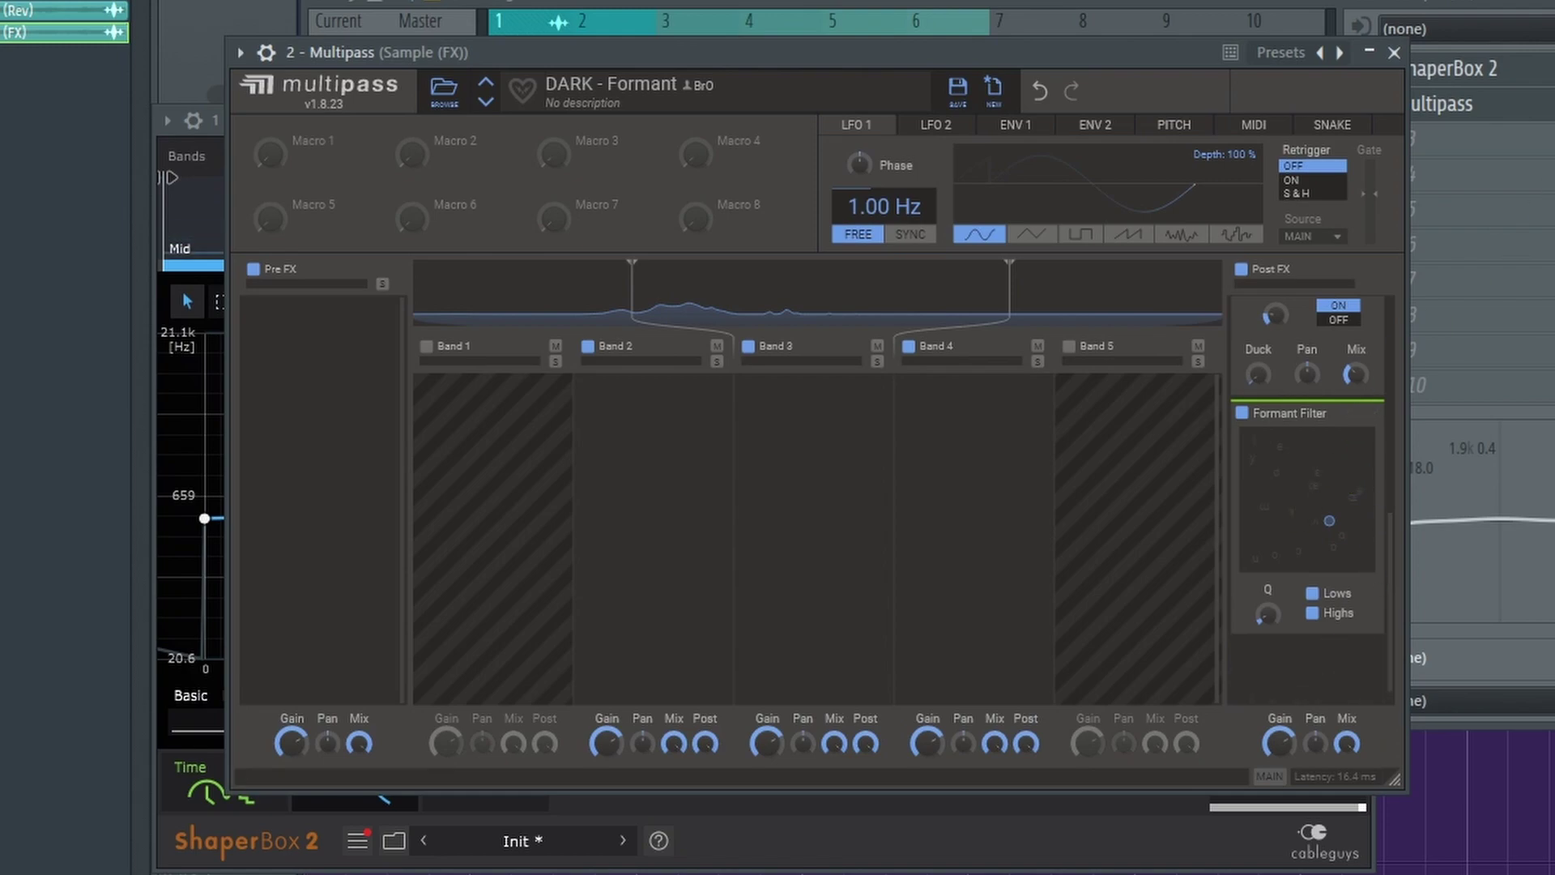
Step: Compare the sample with the Multipass Formant Filter off and on, and close the Multipass and ShaperBox 2 windows
left_click(1441, 104)
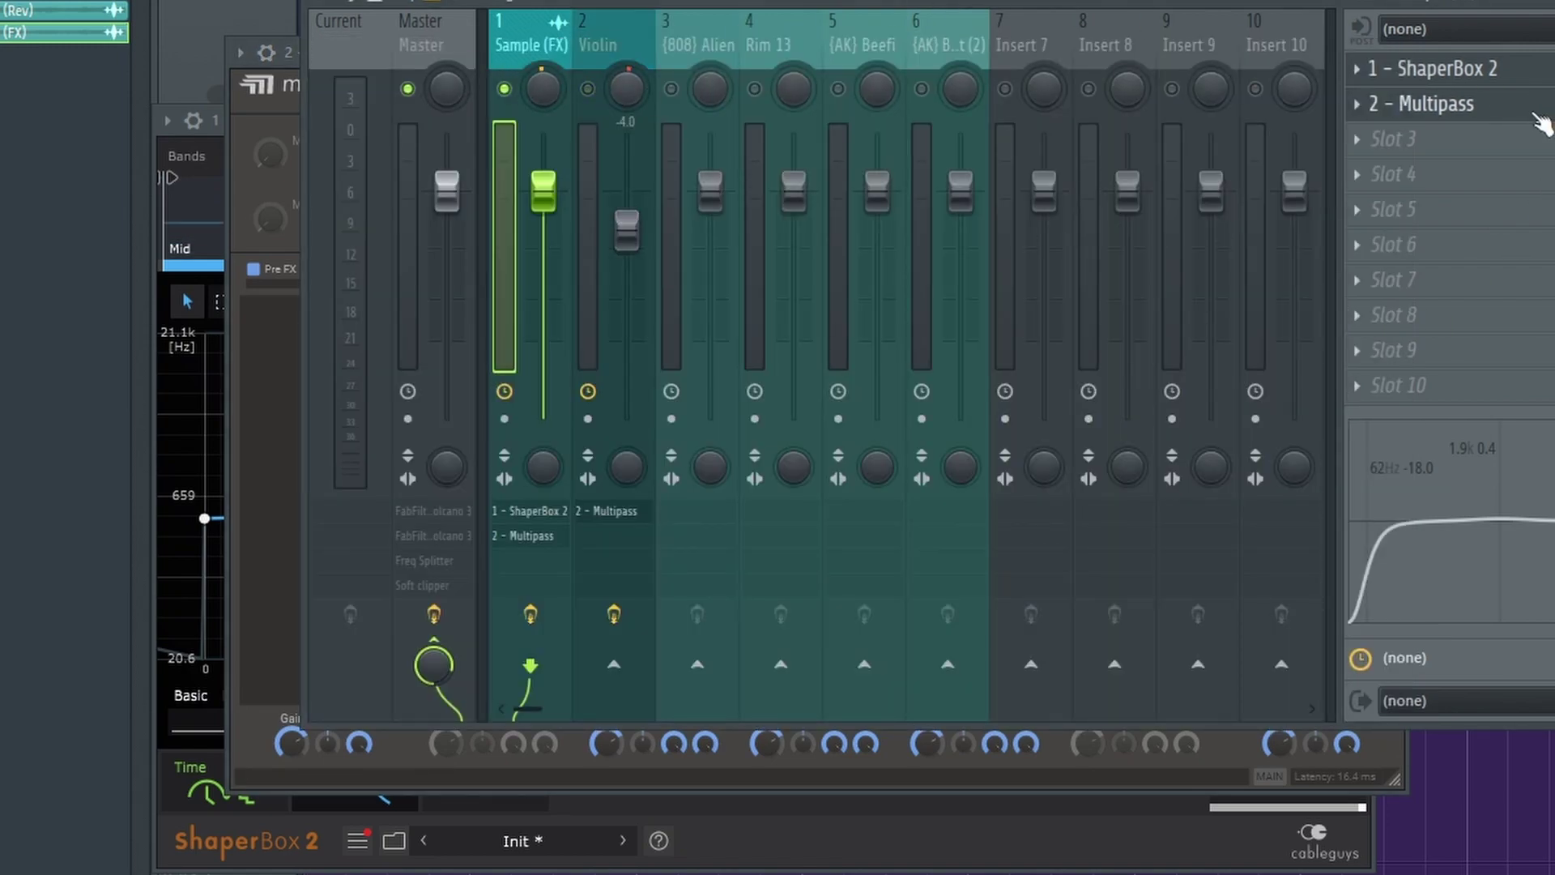
left_click(1506, 105)
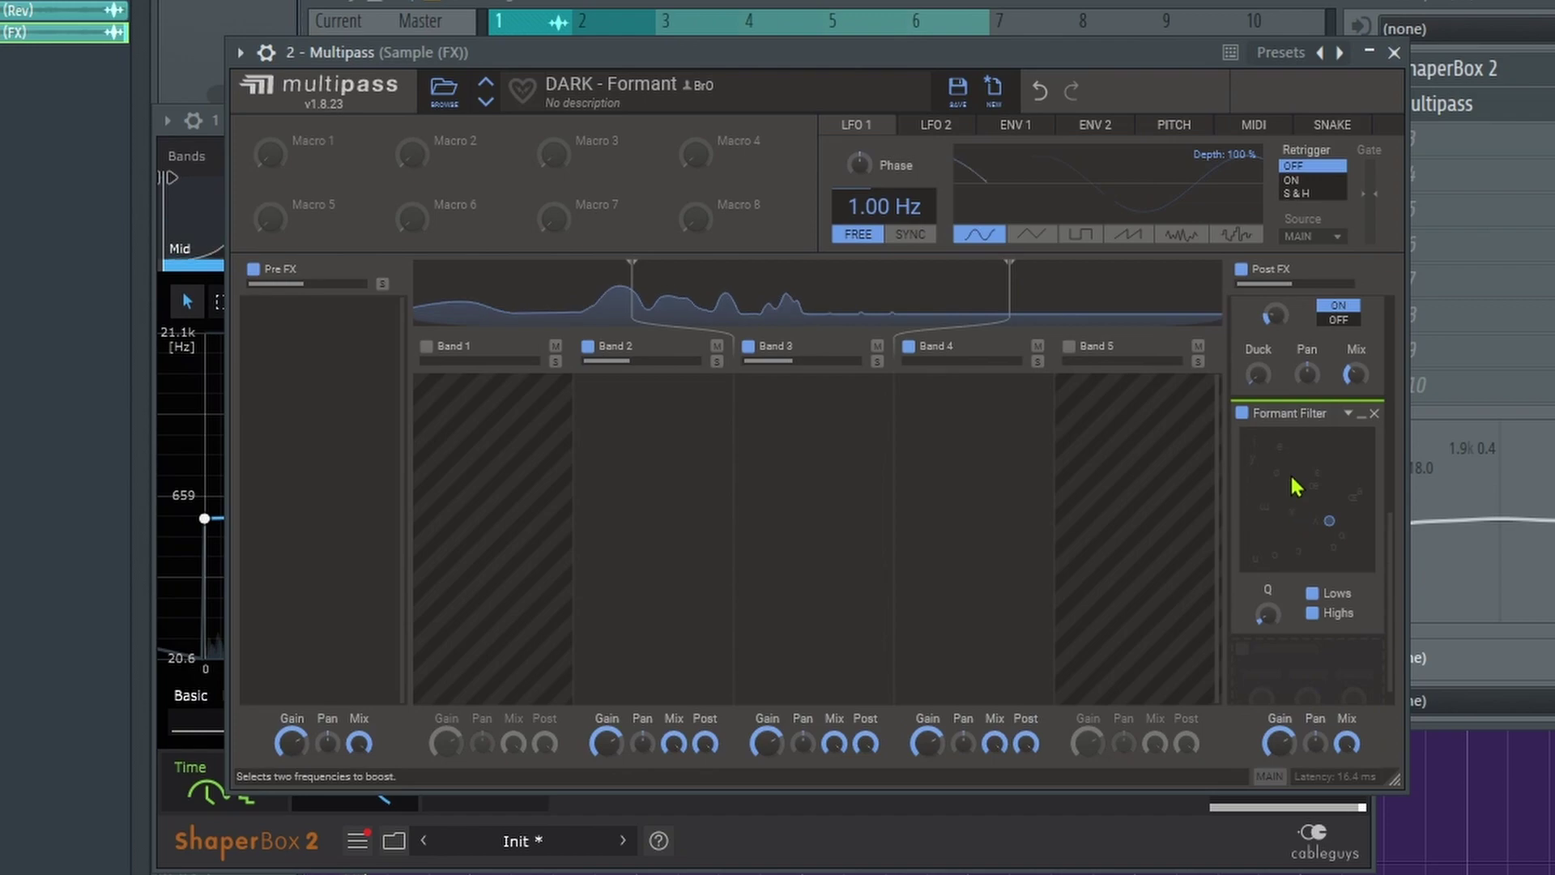
left_click(1242, 414)
left_click(1243, 417)
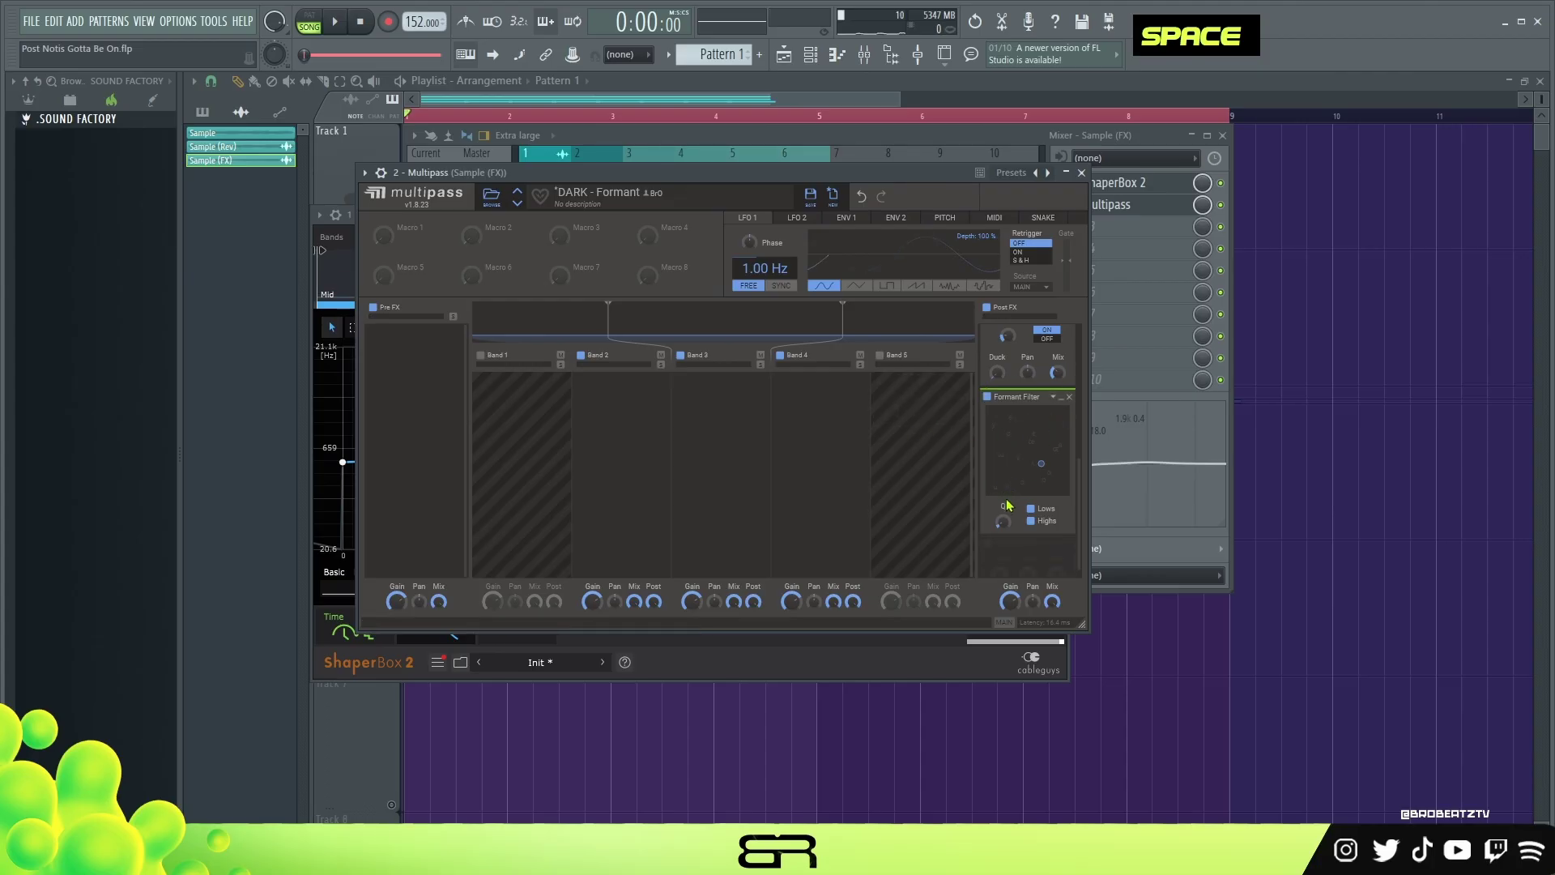
left_click(1081, 173)
left_click(374, 217)
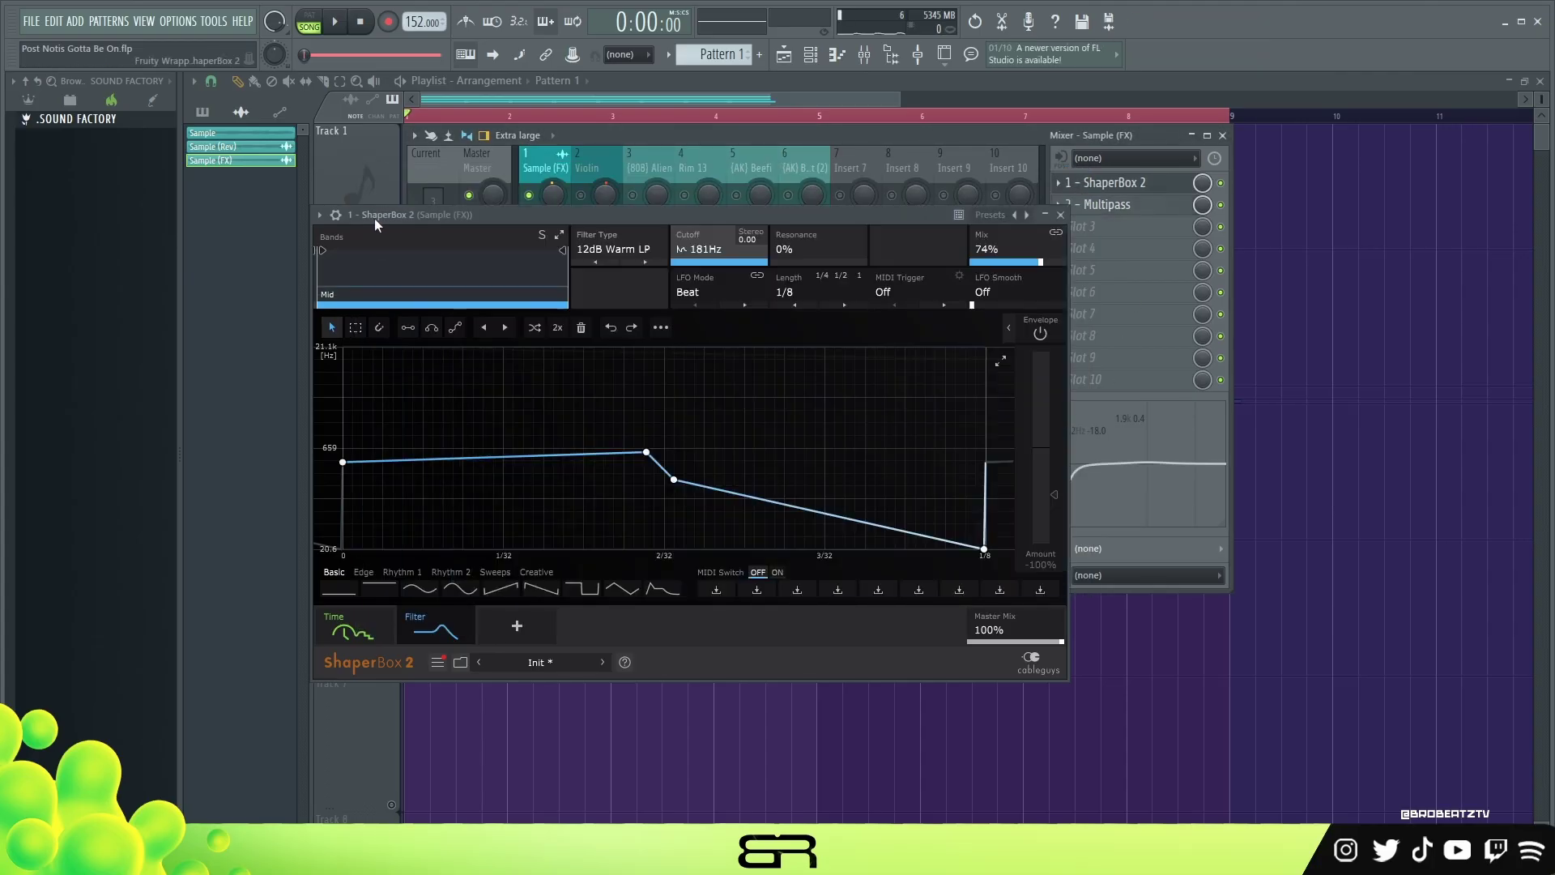
left_click(1060, 215)
Step: Enable Frequency Splitter and Fruity soft clipper on the Master track and inspect its two FabFilter Volcano 3 effects
left_click(489, 172)
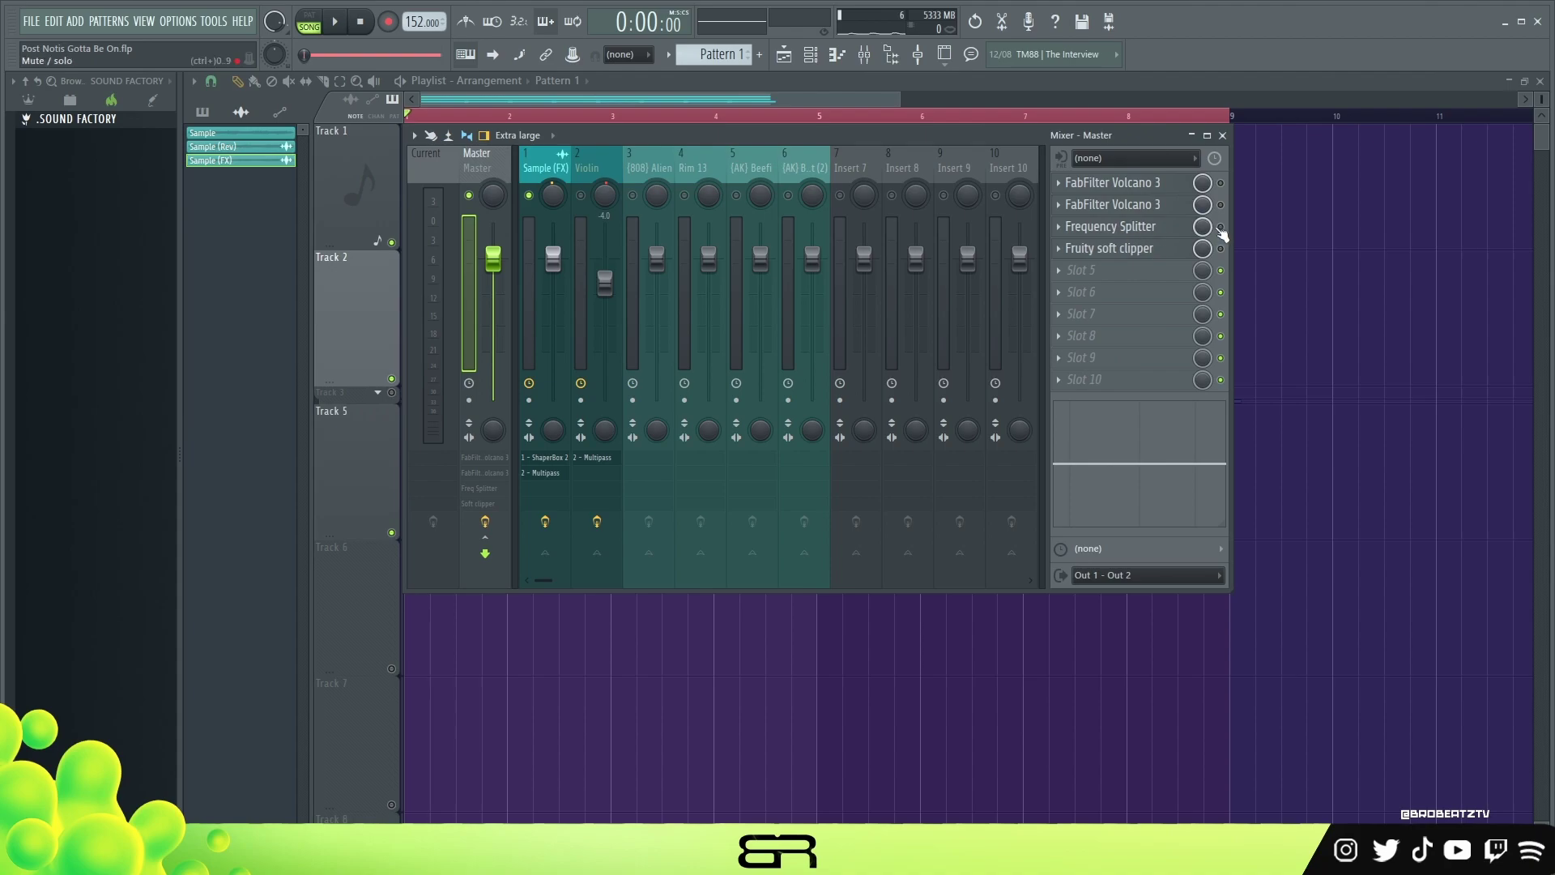
left_click(1222, 249)
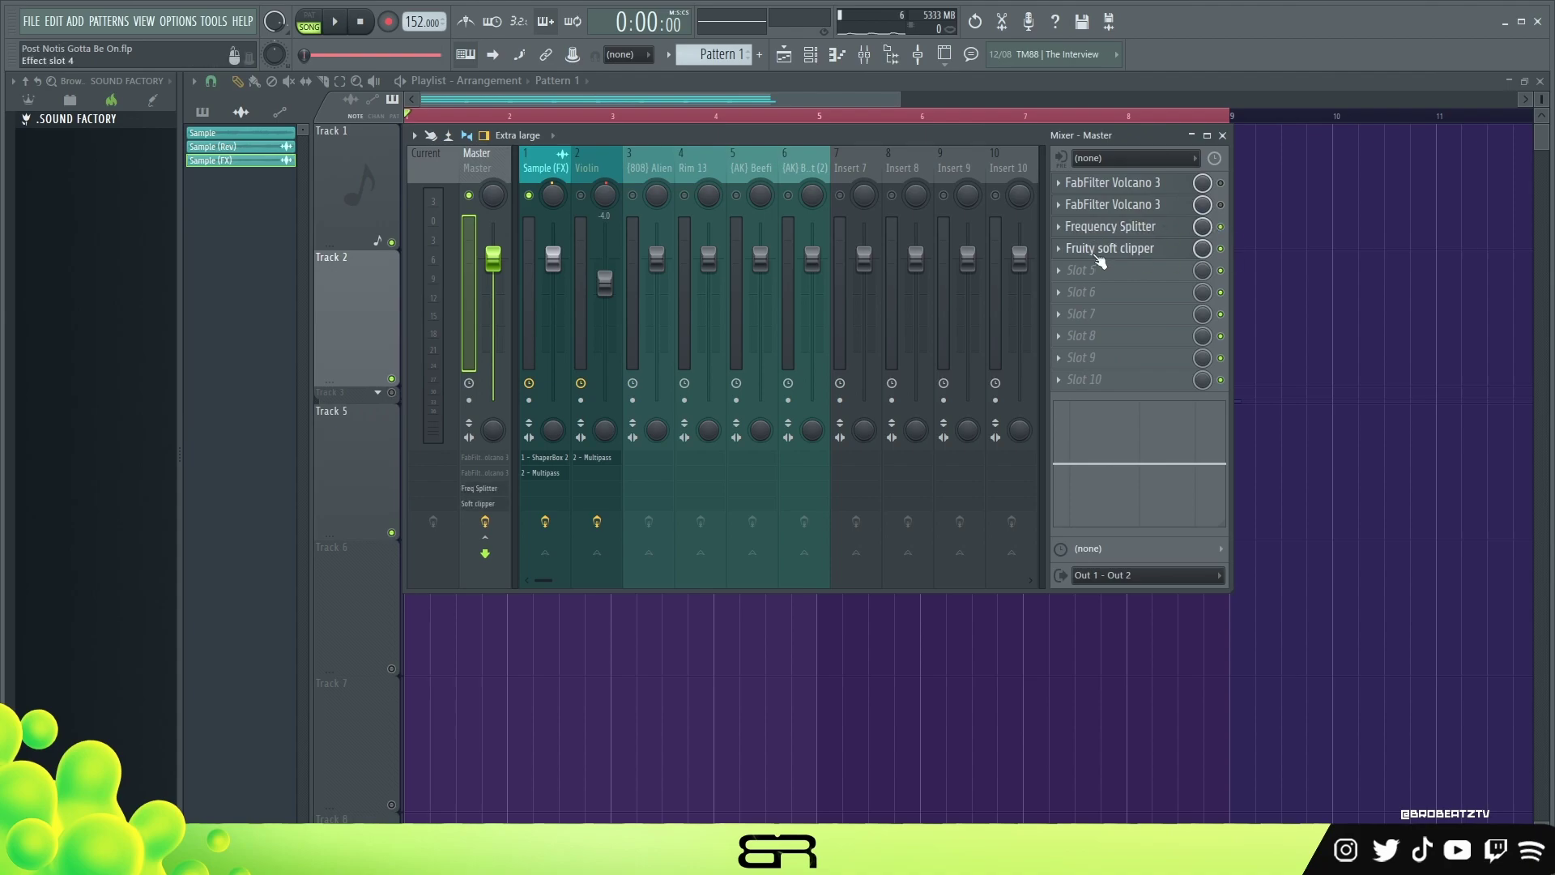
left_click(1146, 185)
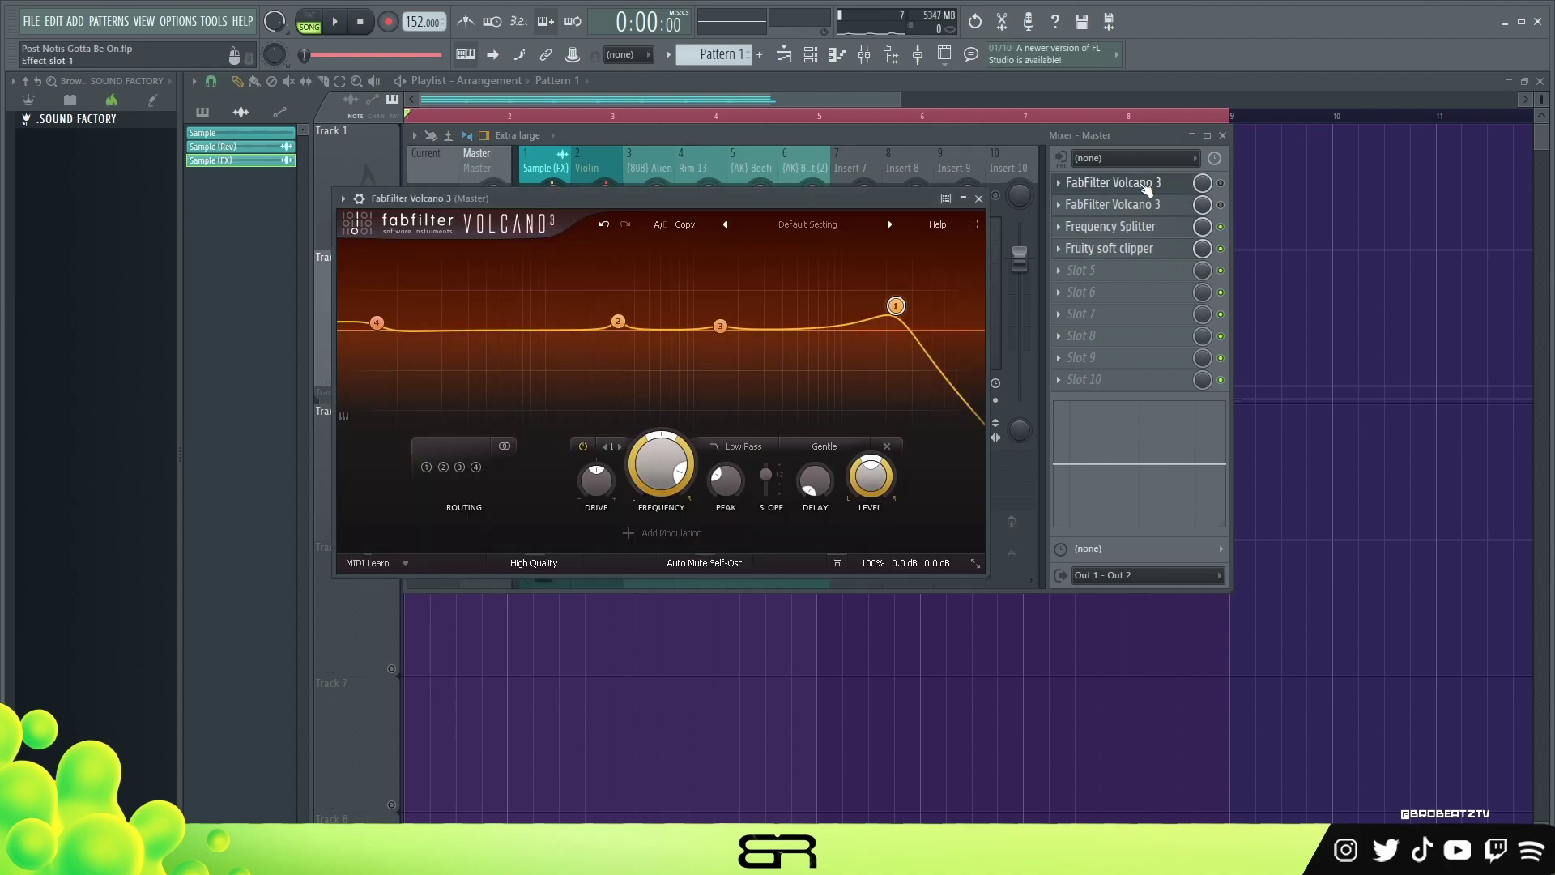
left_click(1142, 187)
double_click(1129, 206)
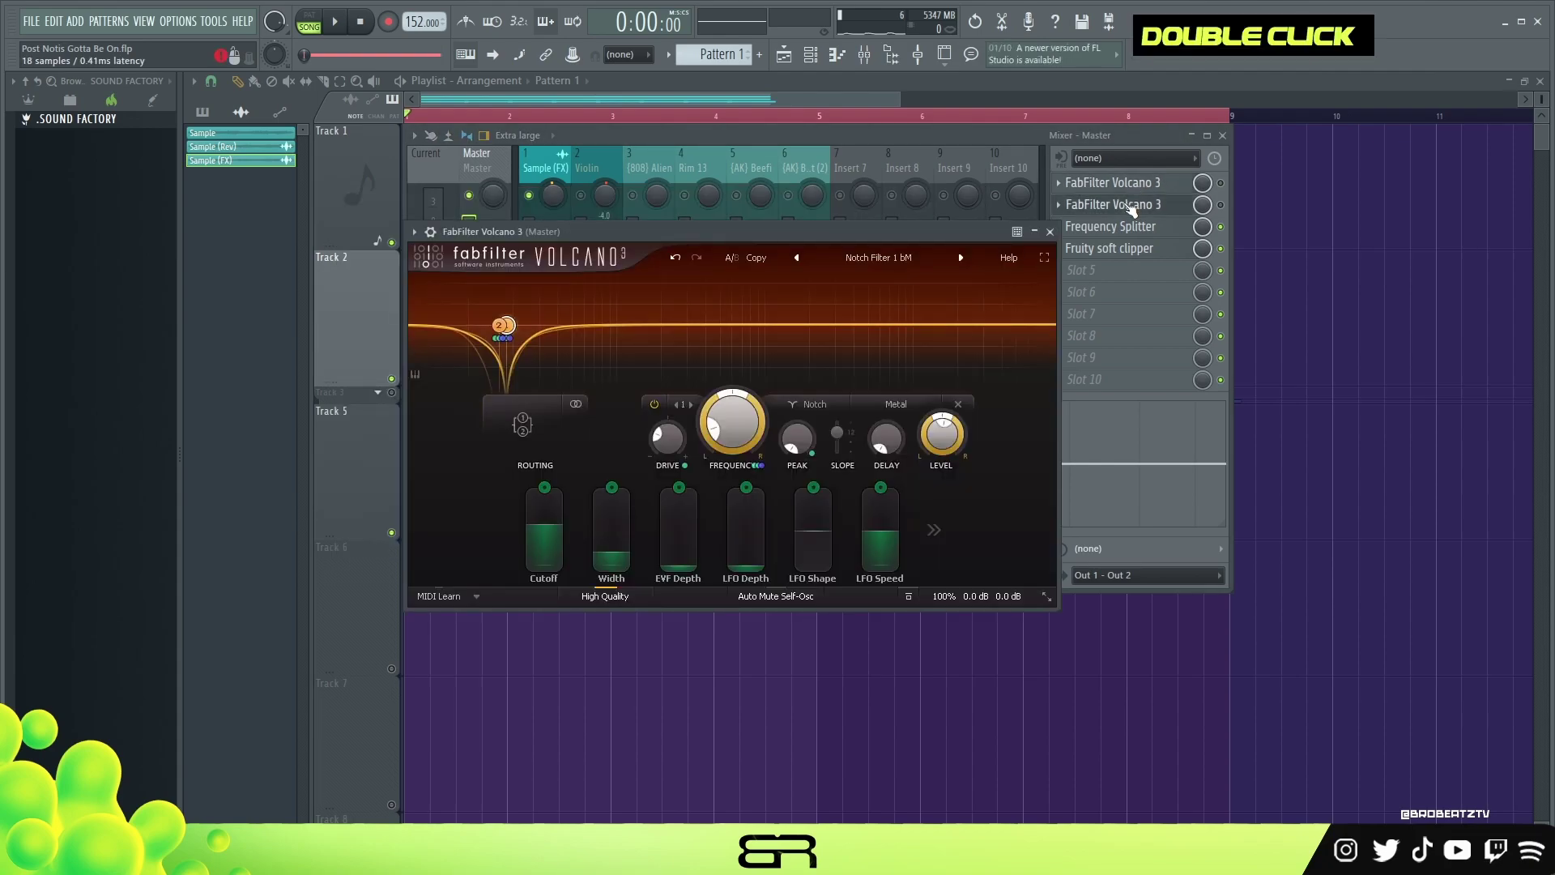
Step: Enable both FabFilter Volcano 3 effects on the Master track and play the beat with all mixer tracks unmuted
left_click(1131, 205)
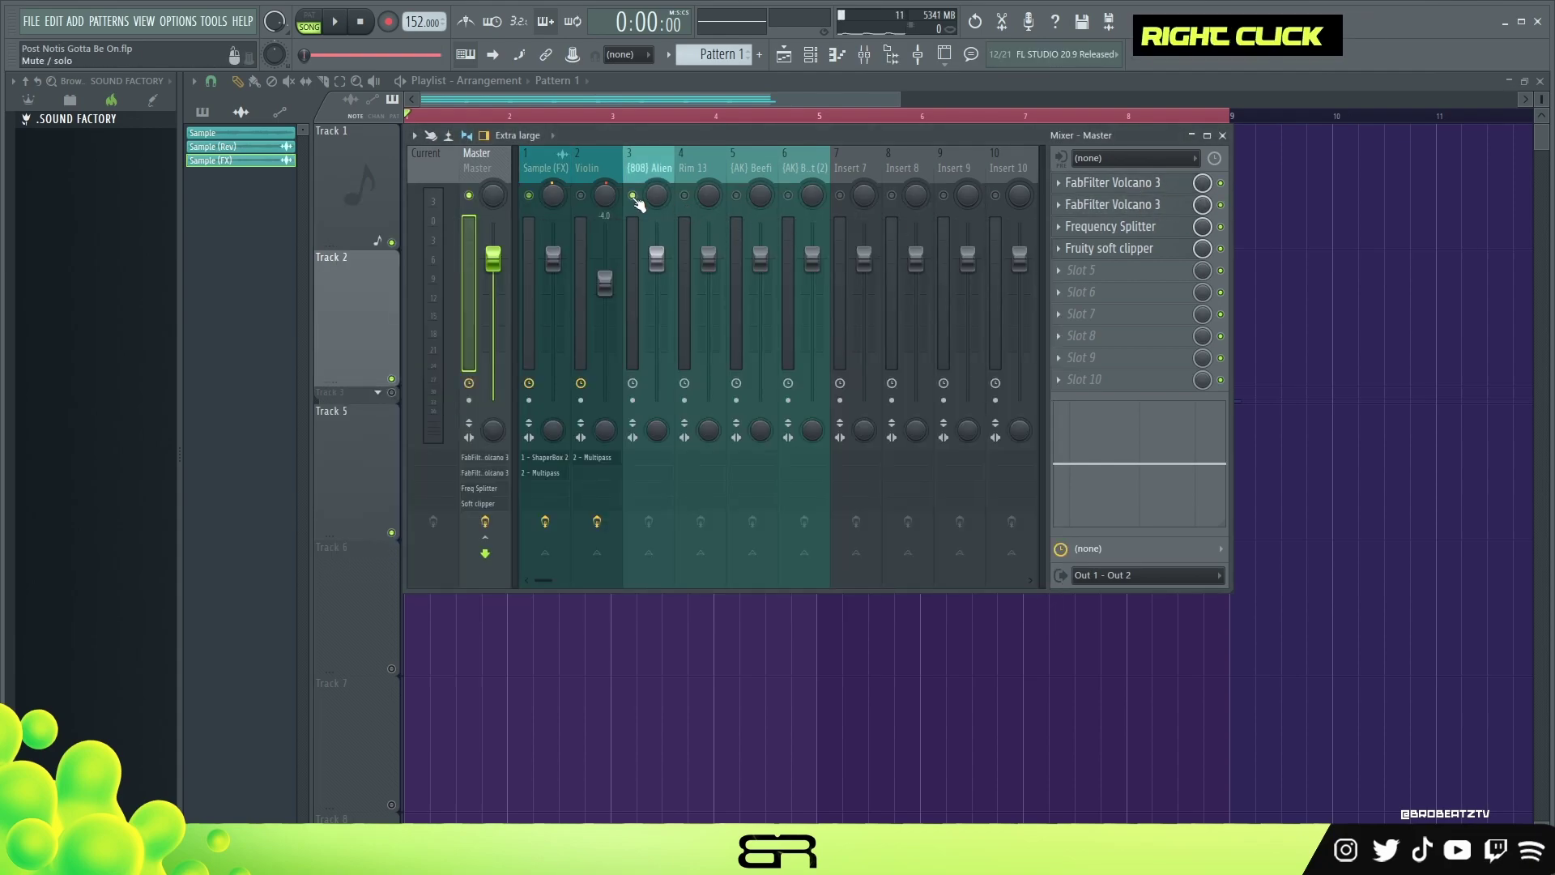
right_click(530, 194)
key("space")
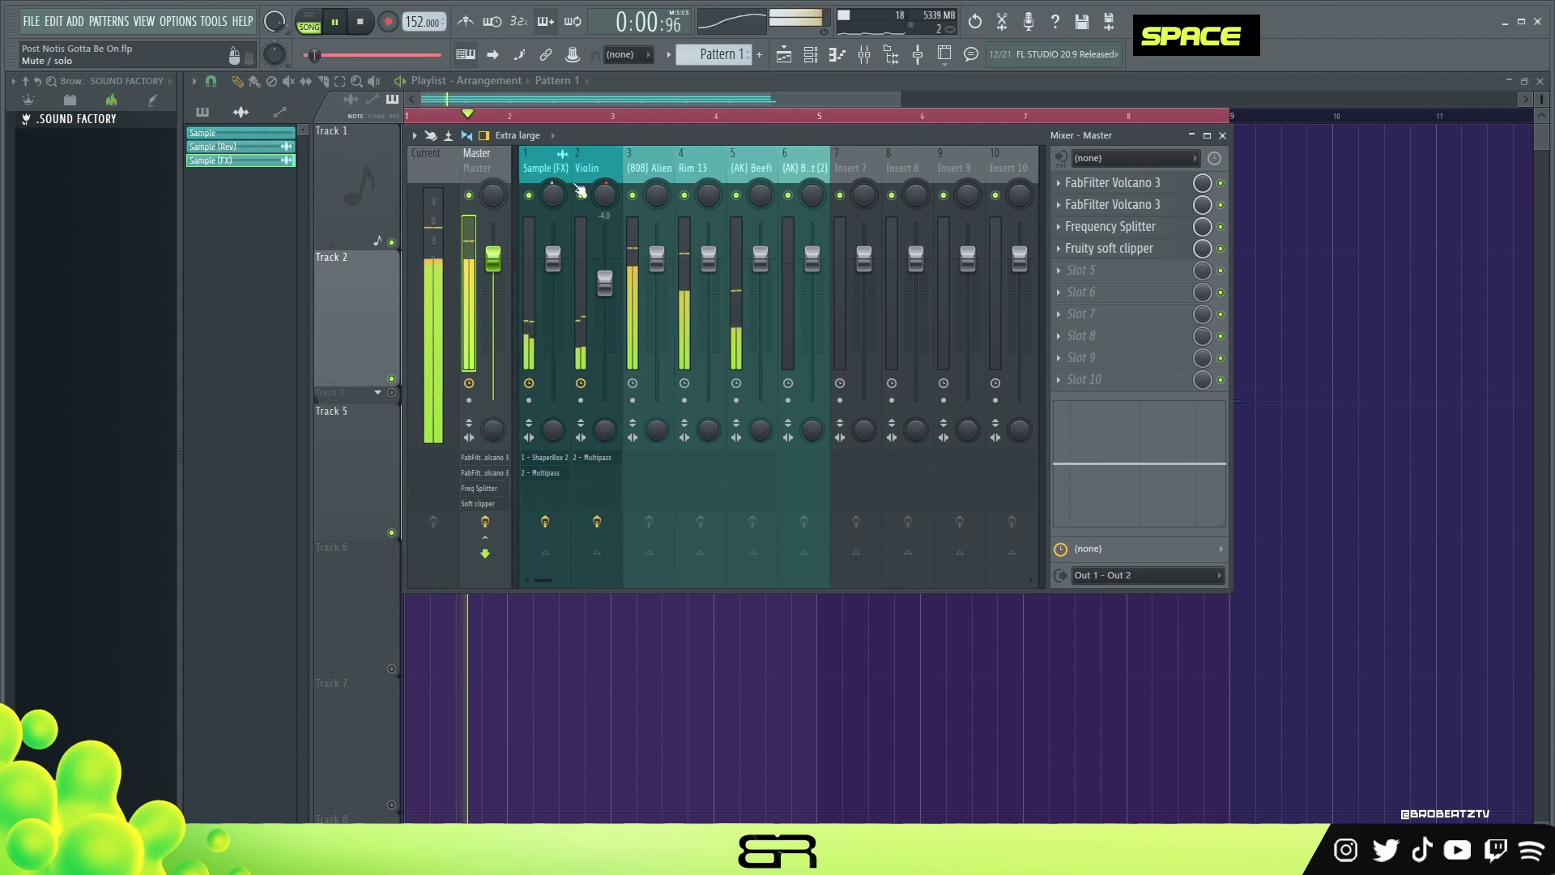
key("space")
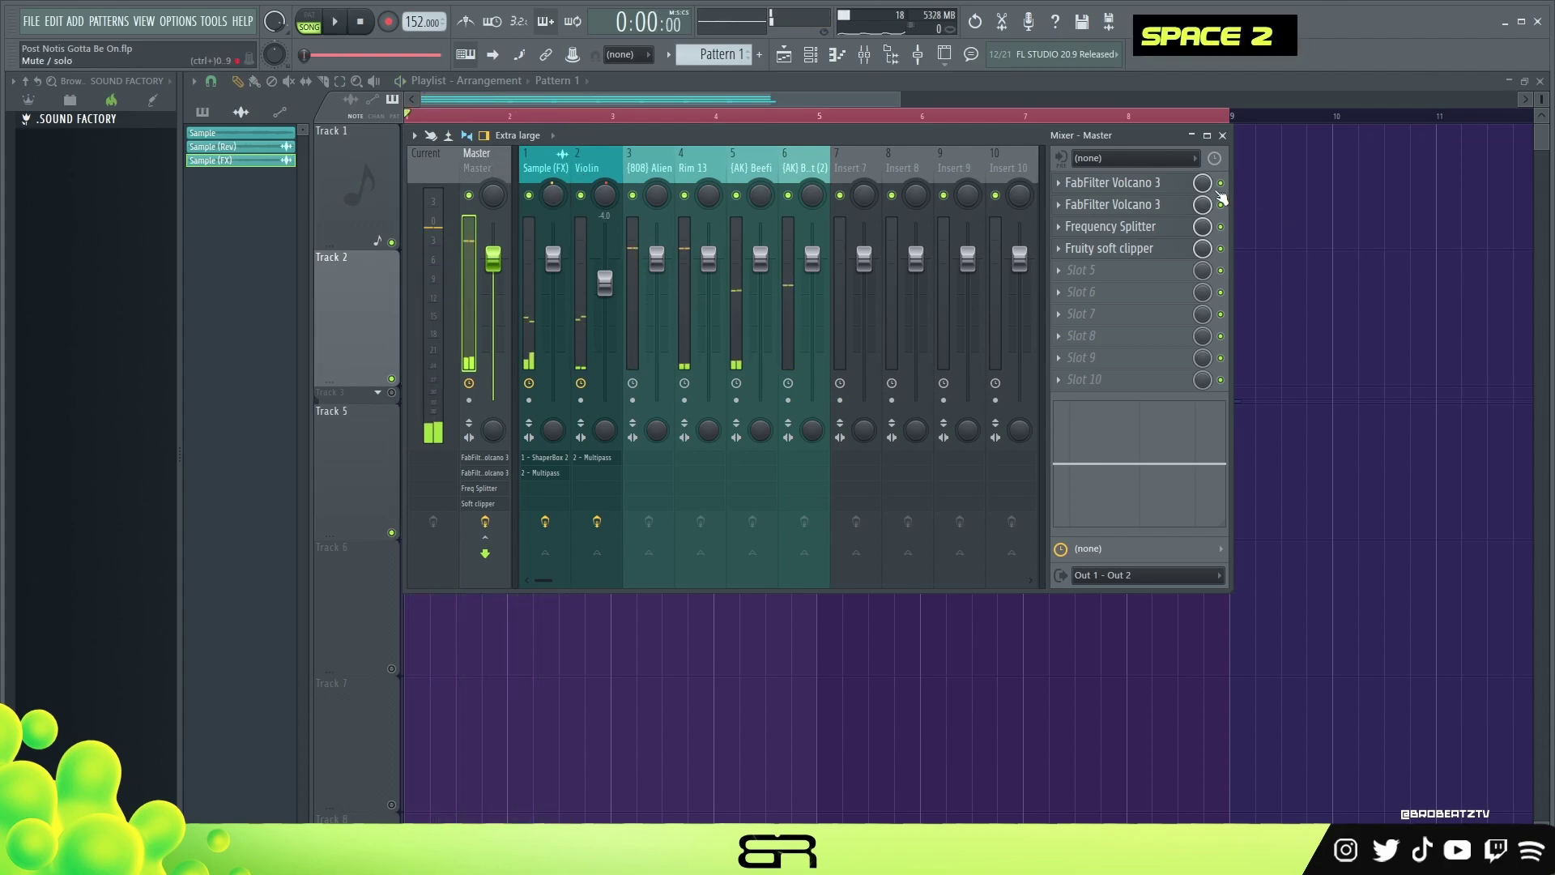
Step: Disable both FabFilter Volcano 3 effects on the Master track and inspect its Frequency Splitter and Fruity soft clipper settings
left_click(1222, 184)
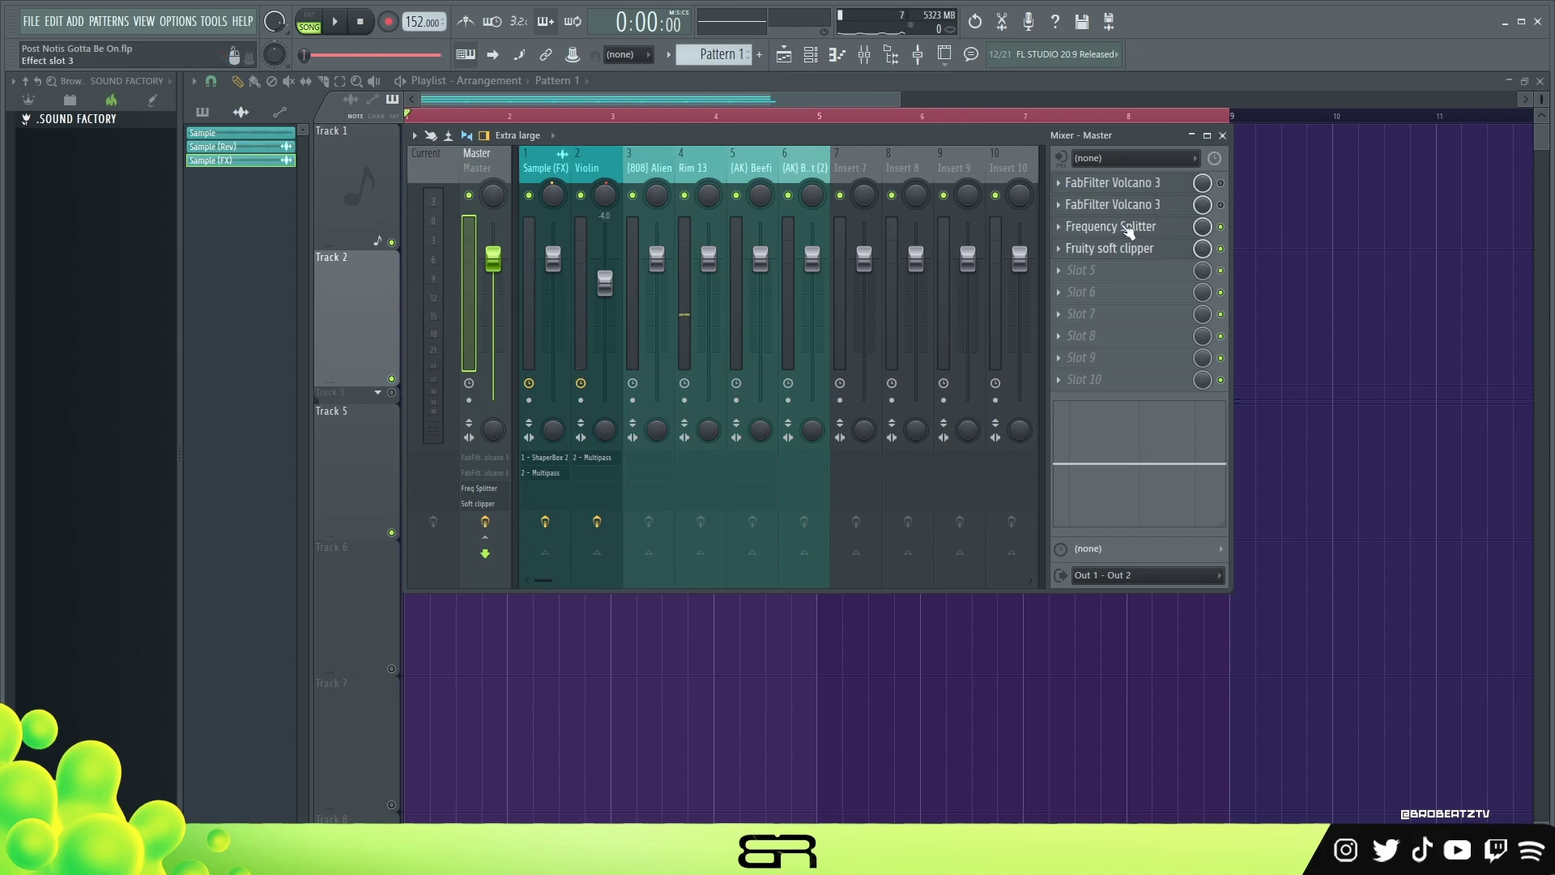
left_click(1142, 226)
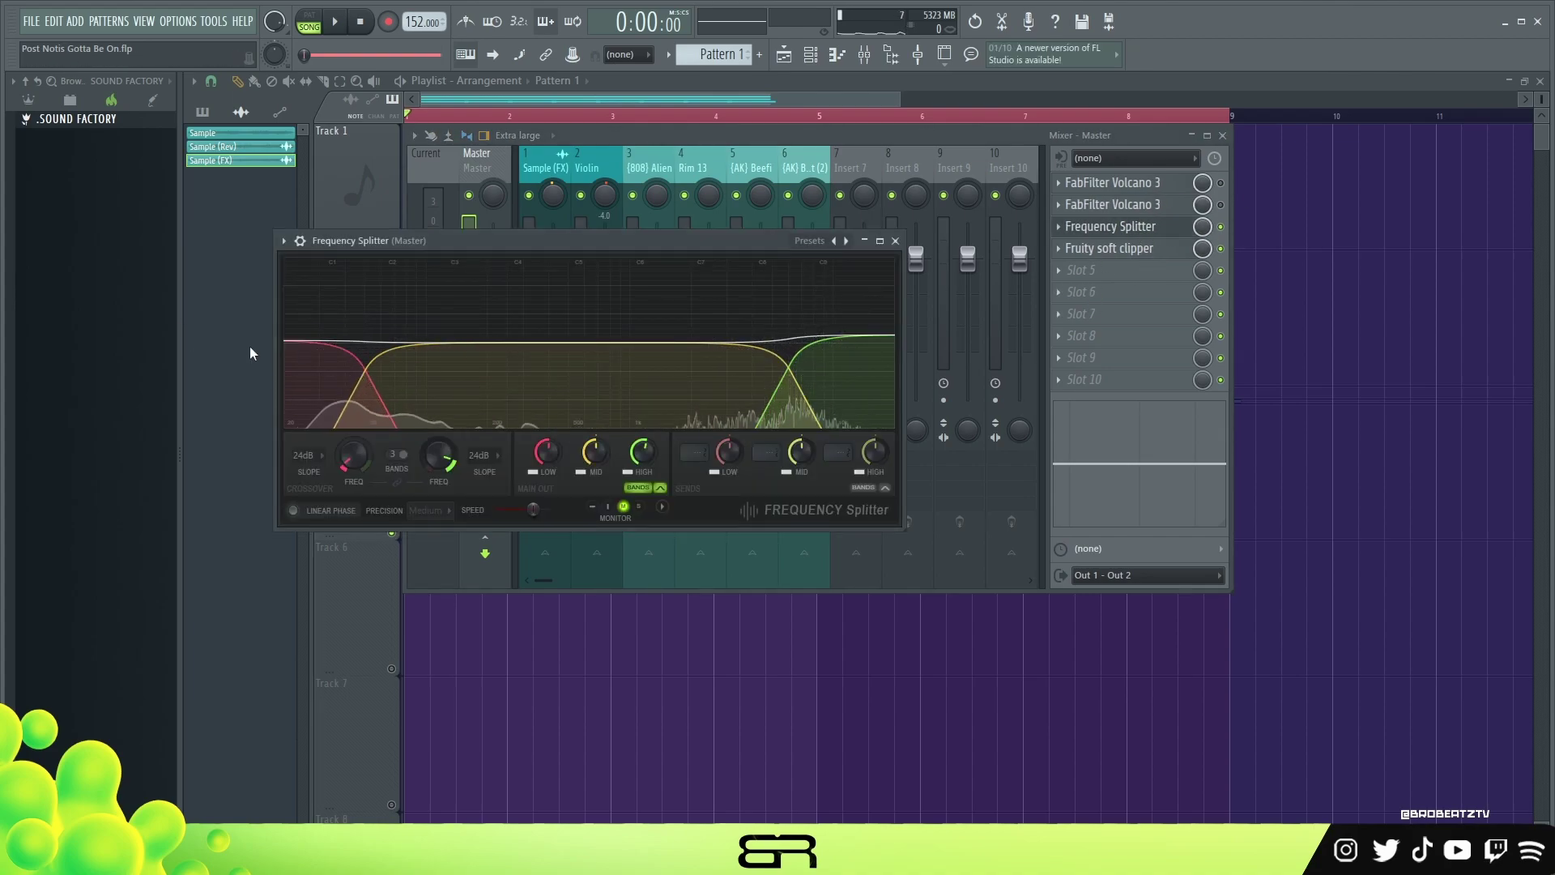
left_click(1109, 249)
double_click(1107, 254)
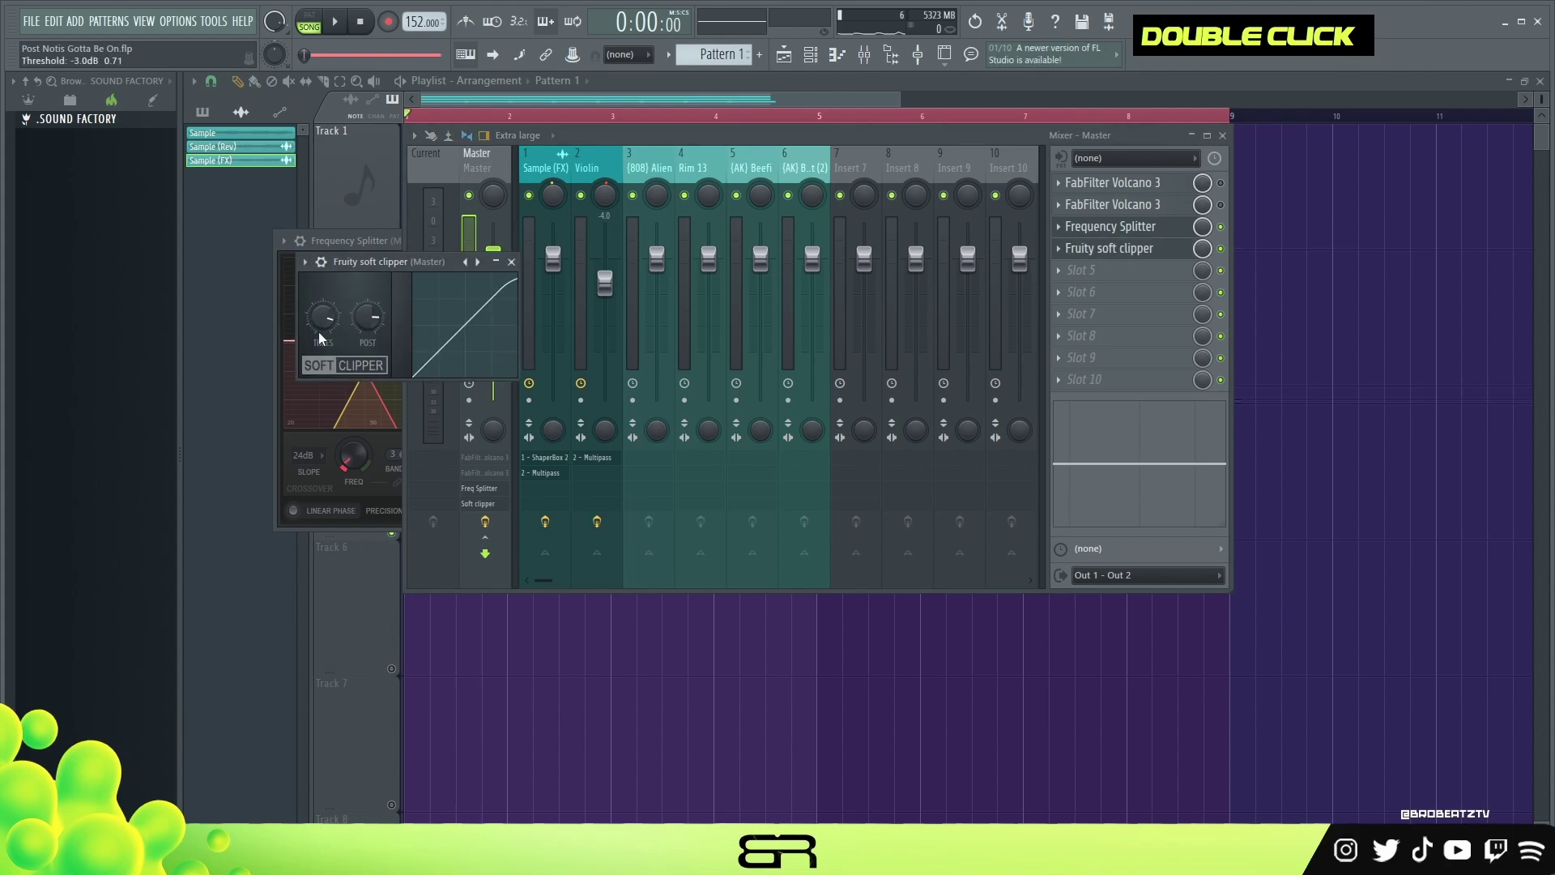
left_click(511, 261)
left_click_drag(365, 241, 653, 238)
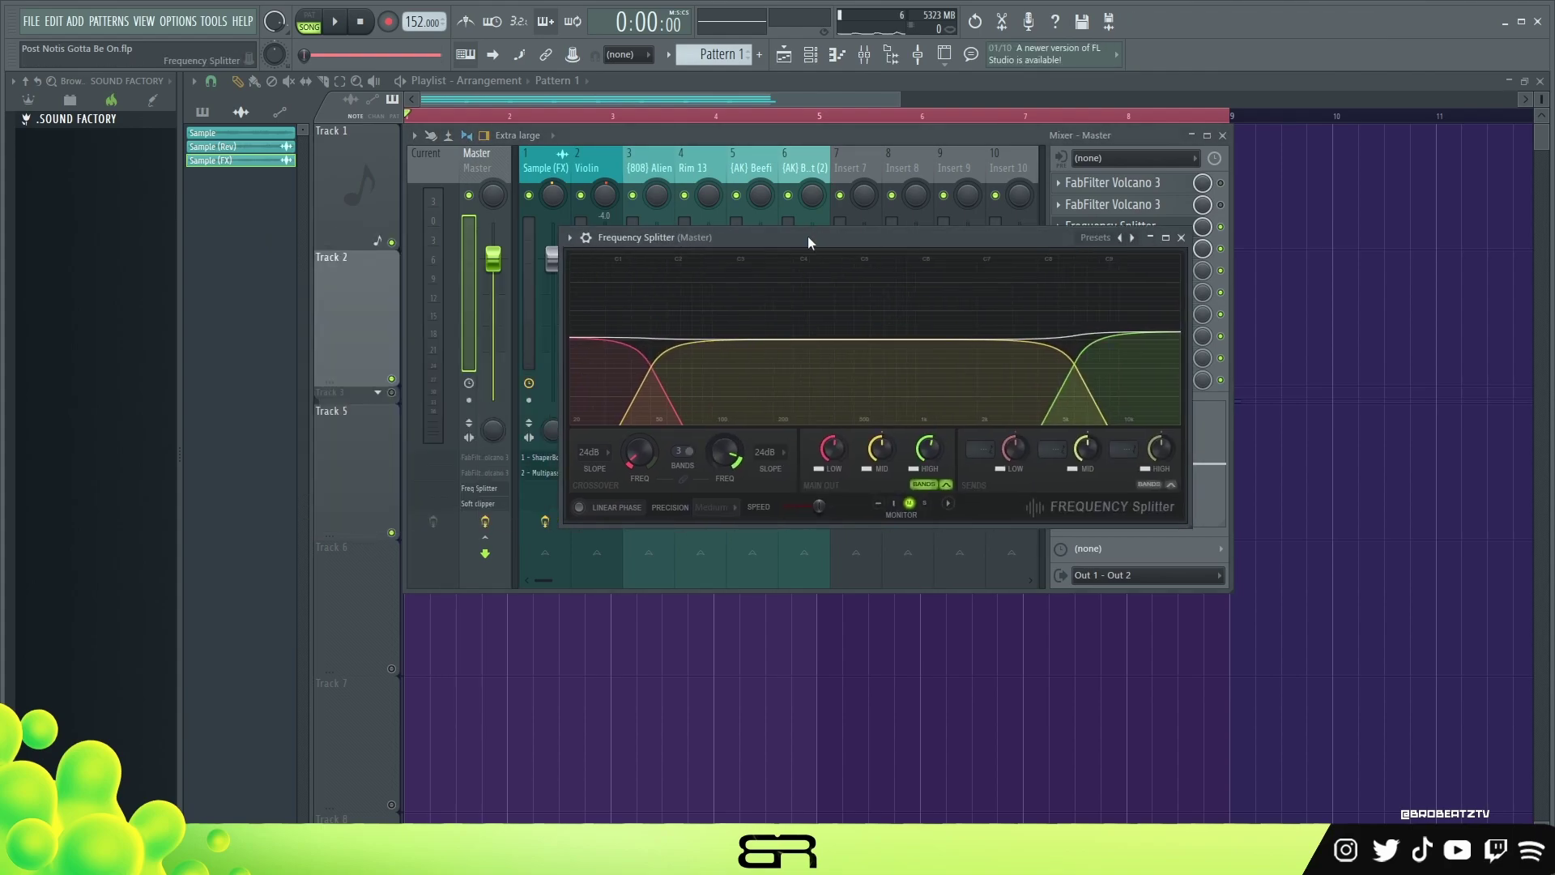
left_click(1182, 239)
Step: Play the beat, raise the Sample (FX) mixer track's volume to 1.1 dB and mute the Violin track
key("space")
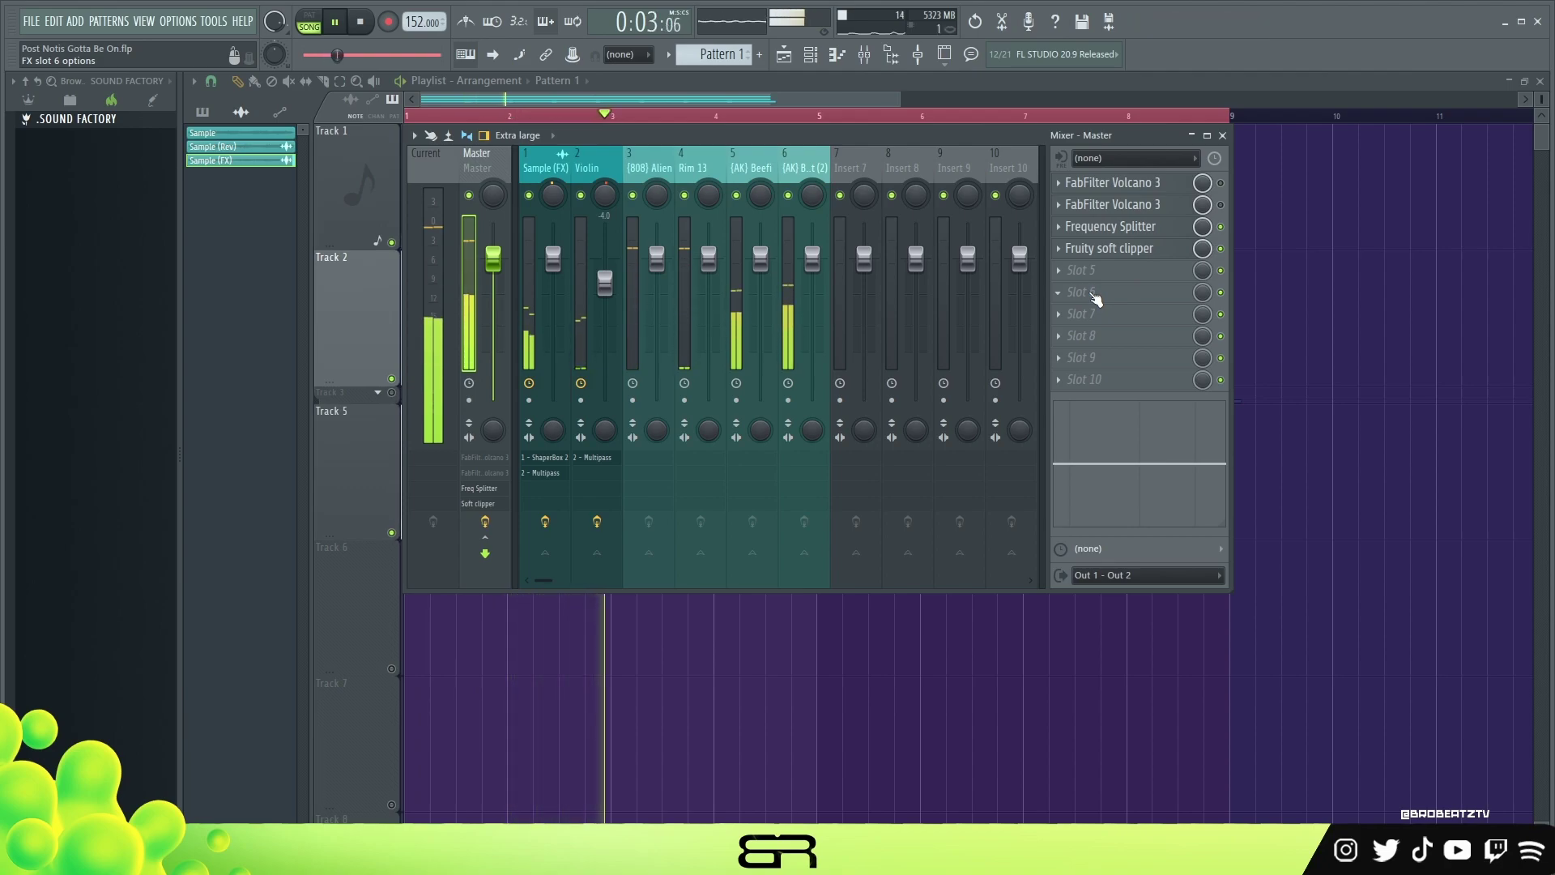
left_click(531, 324)
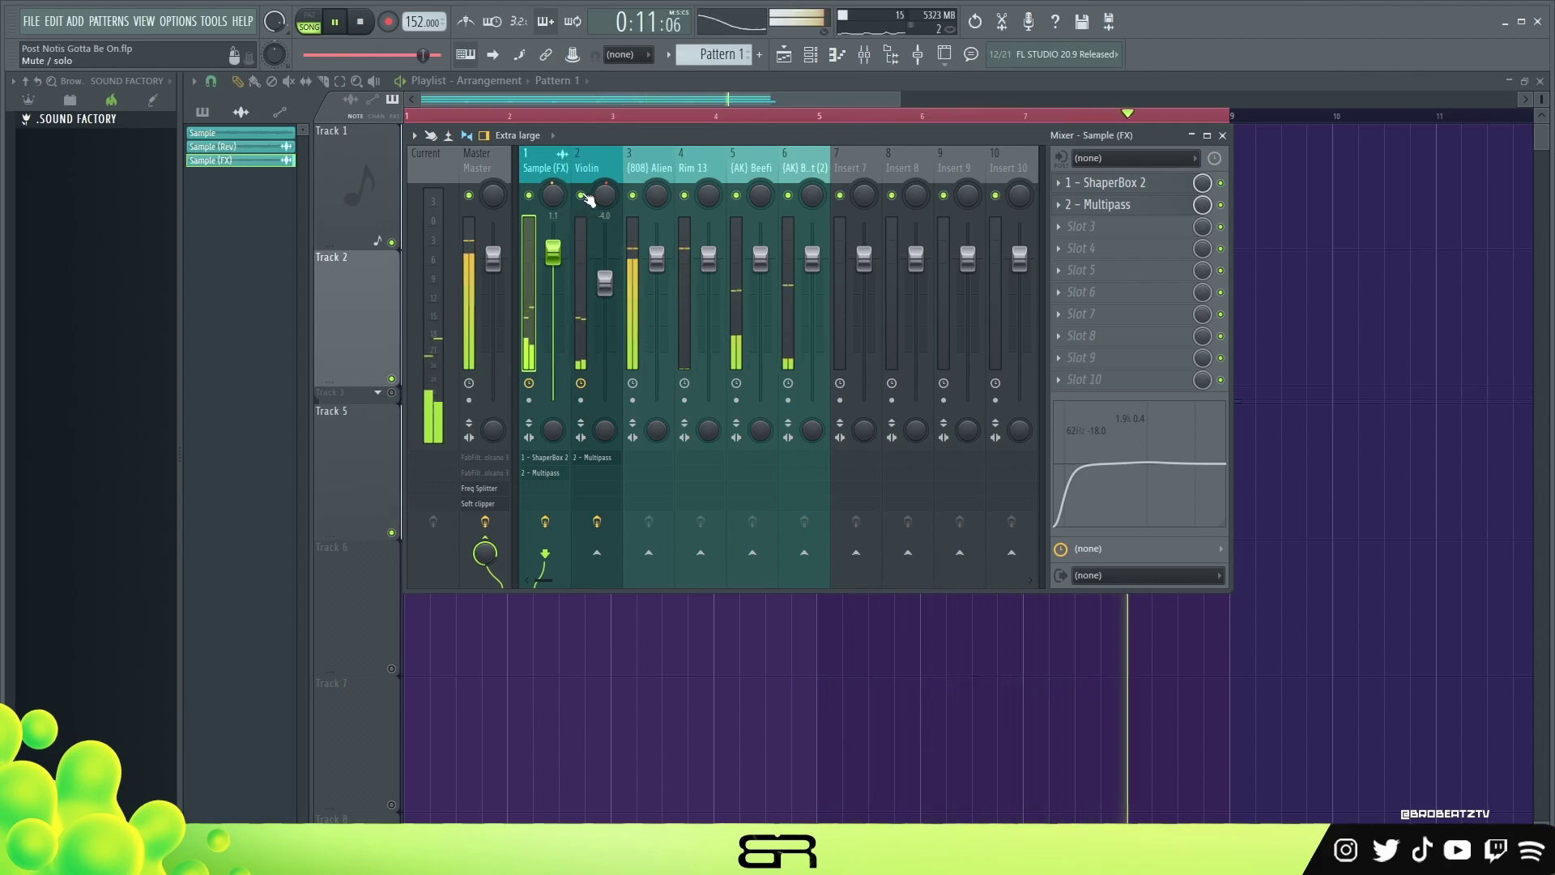
left_click(583, 197)
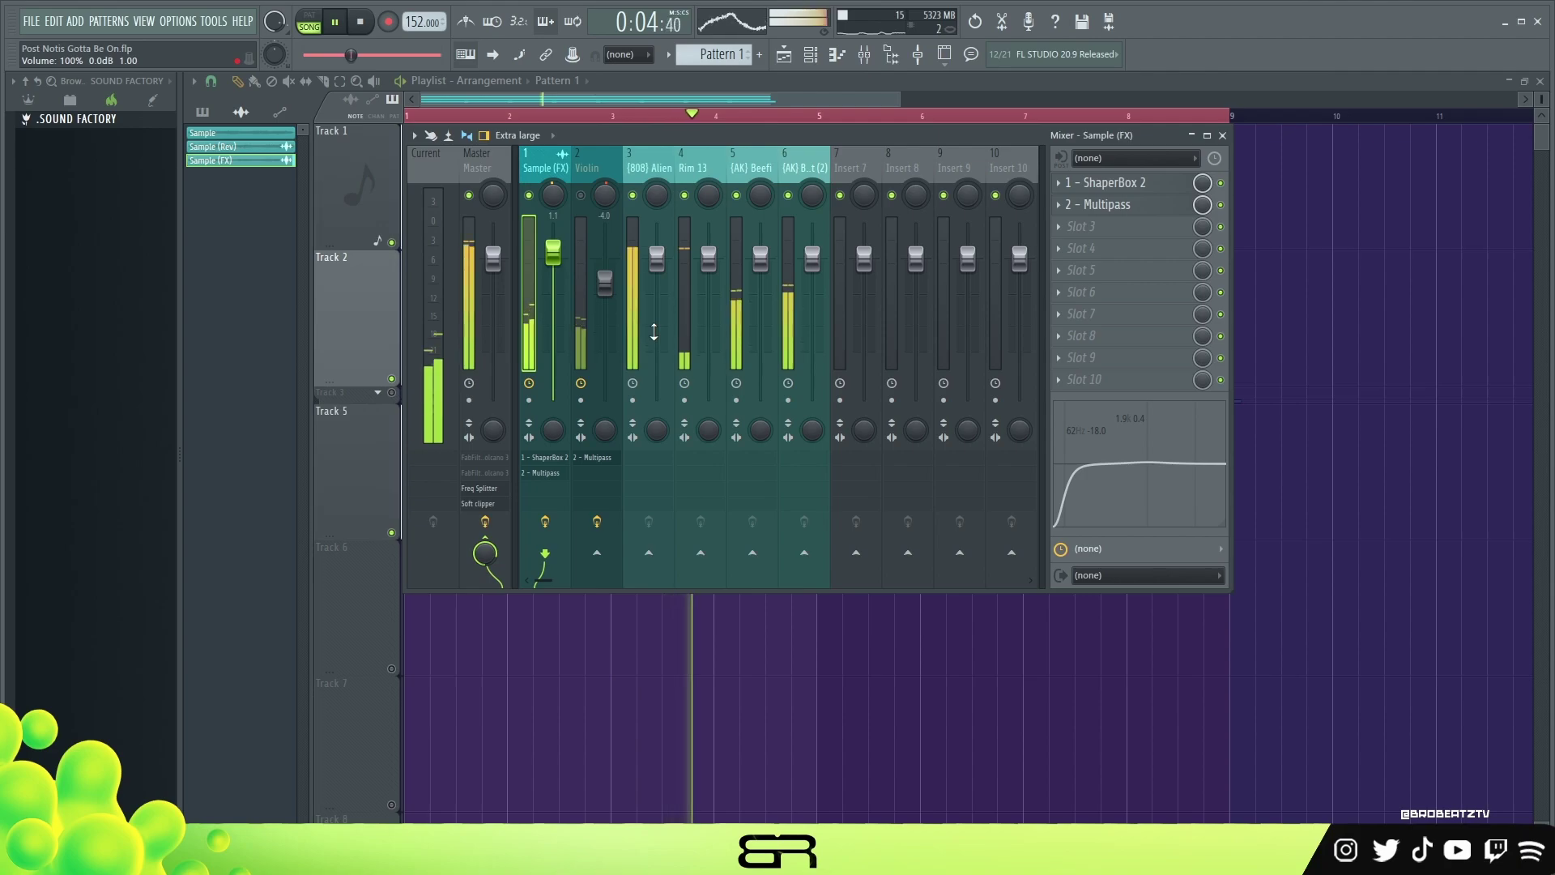
key("space")
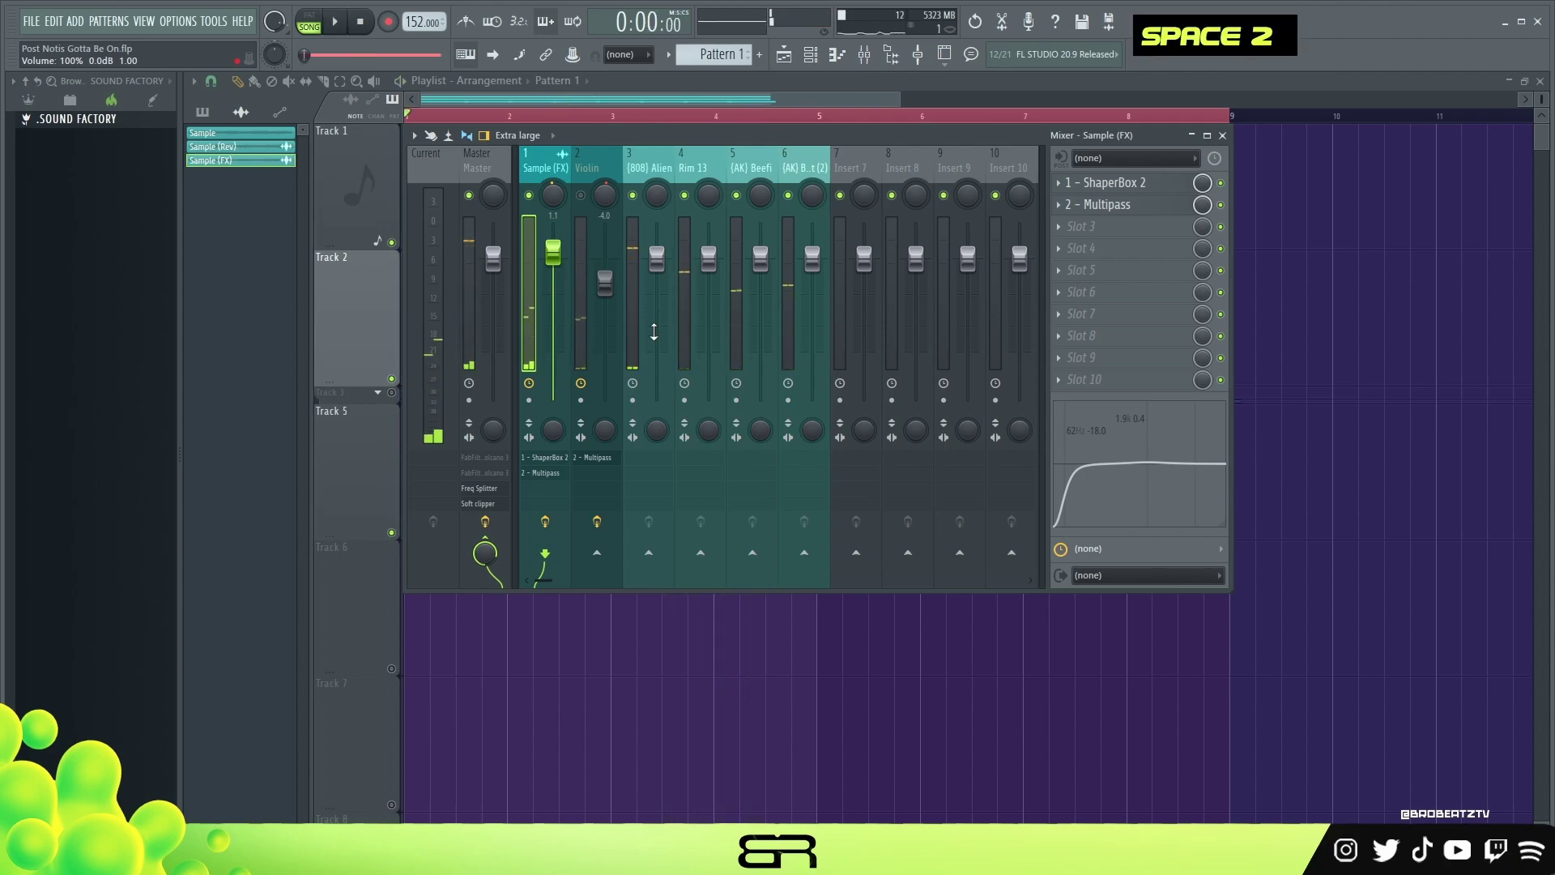